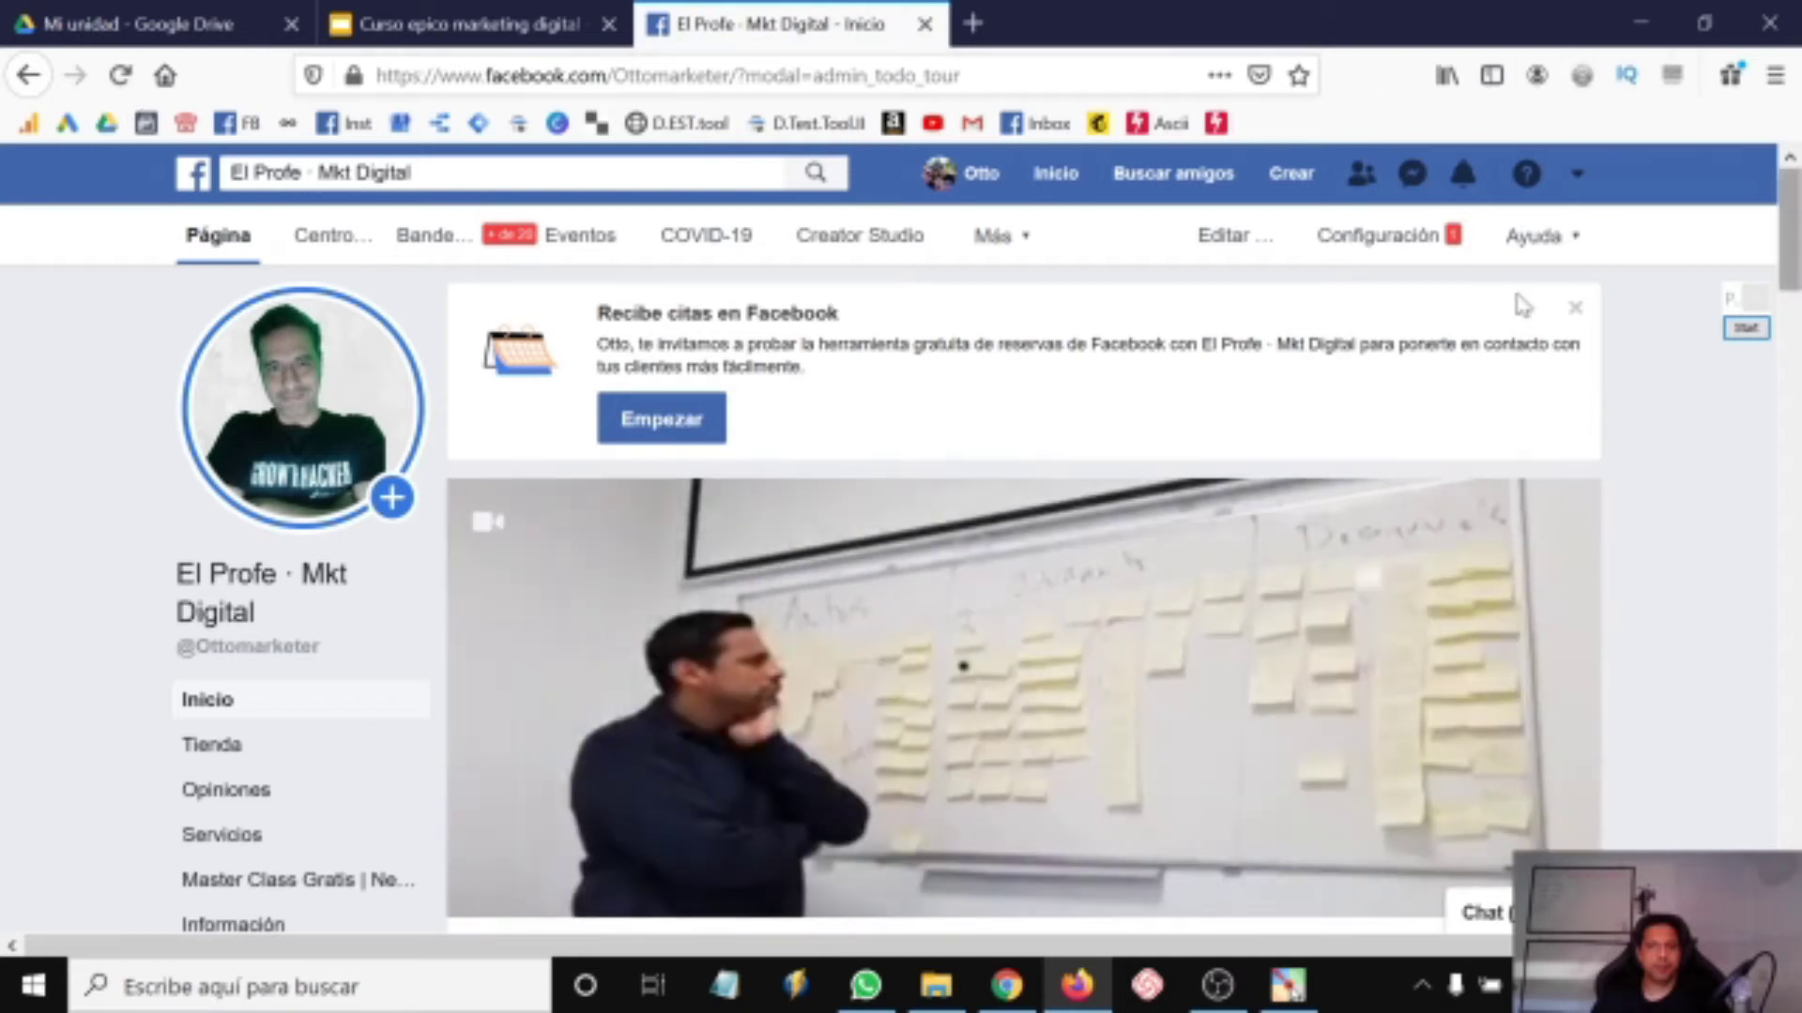
Dismiss the appointment booking suggestion and look over the page's cover, creation options, upcoming events and pinned video post.
click(1575, 308)
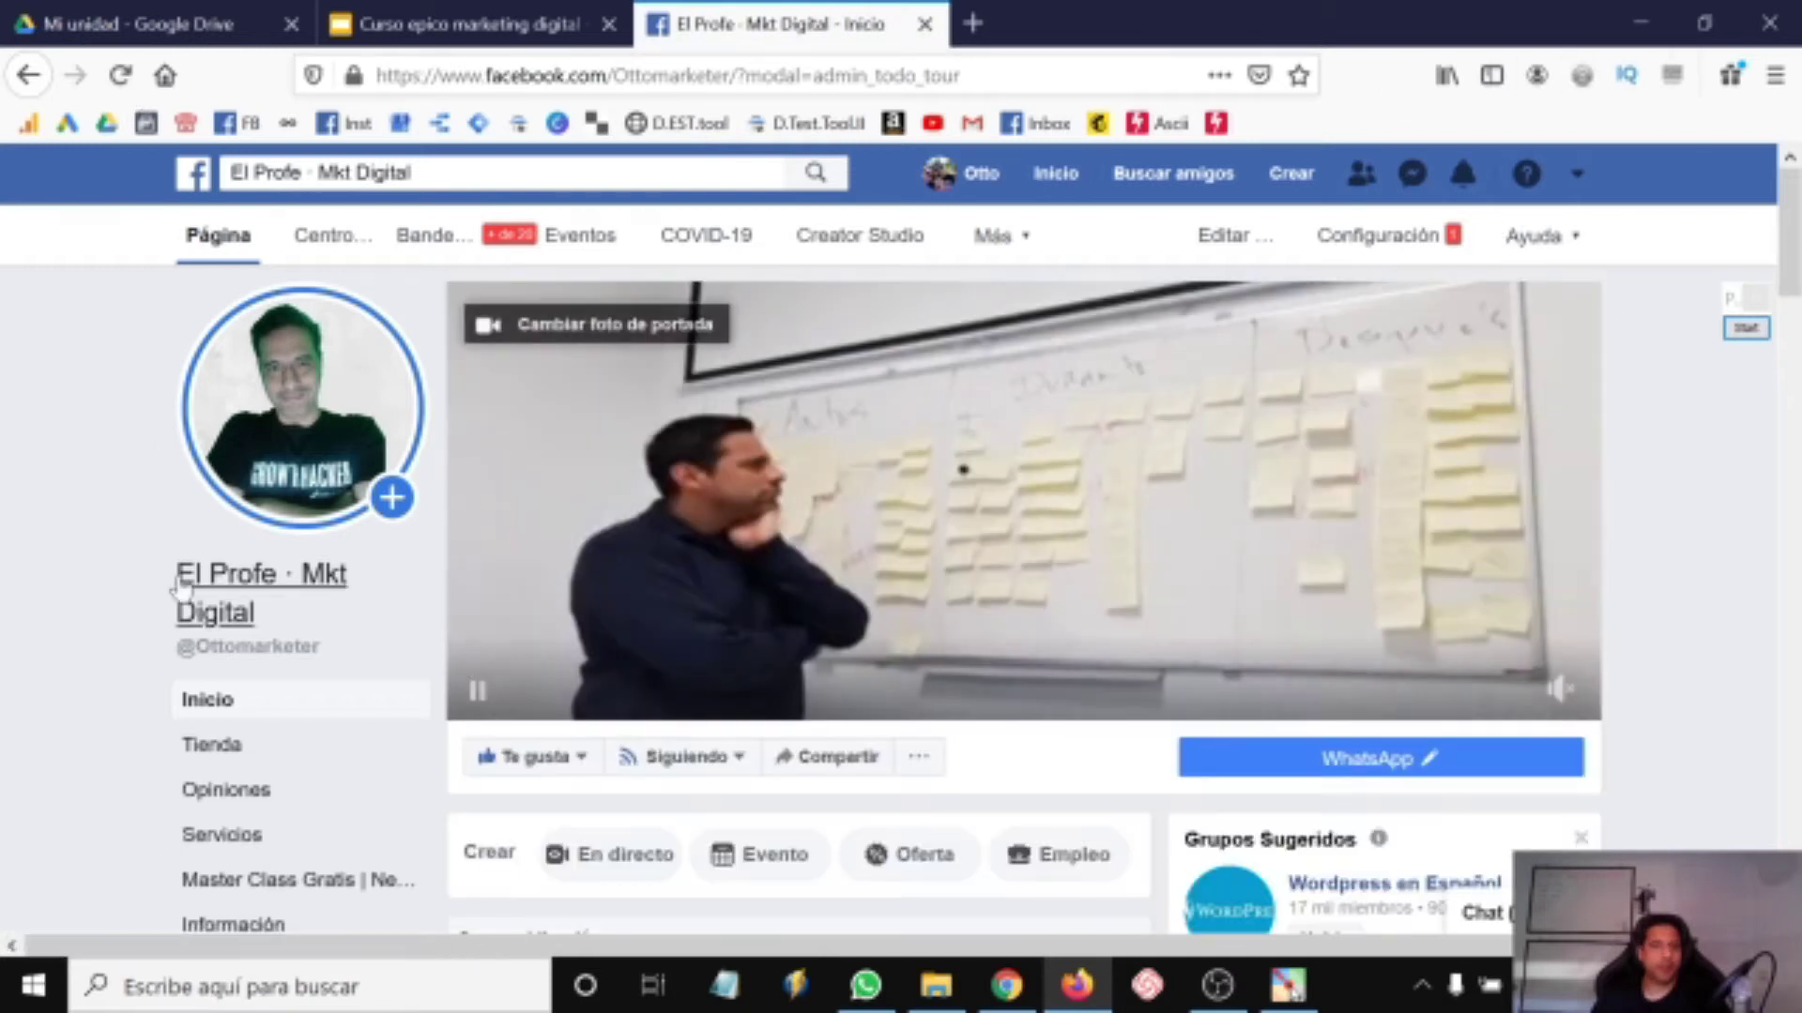
scroll(122, 685, down, 10)
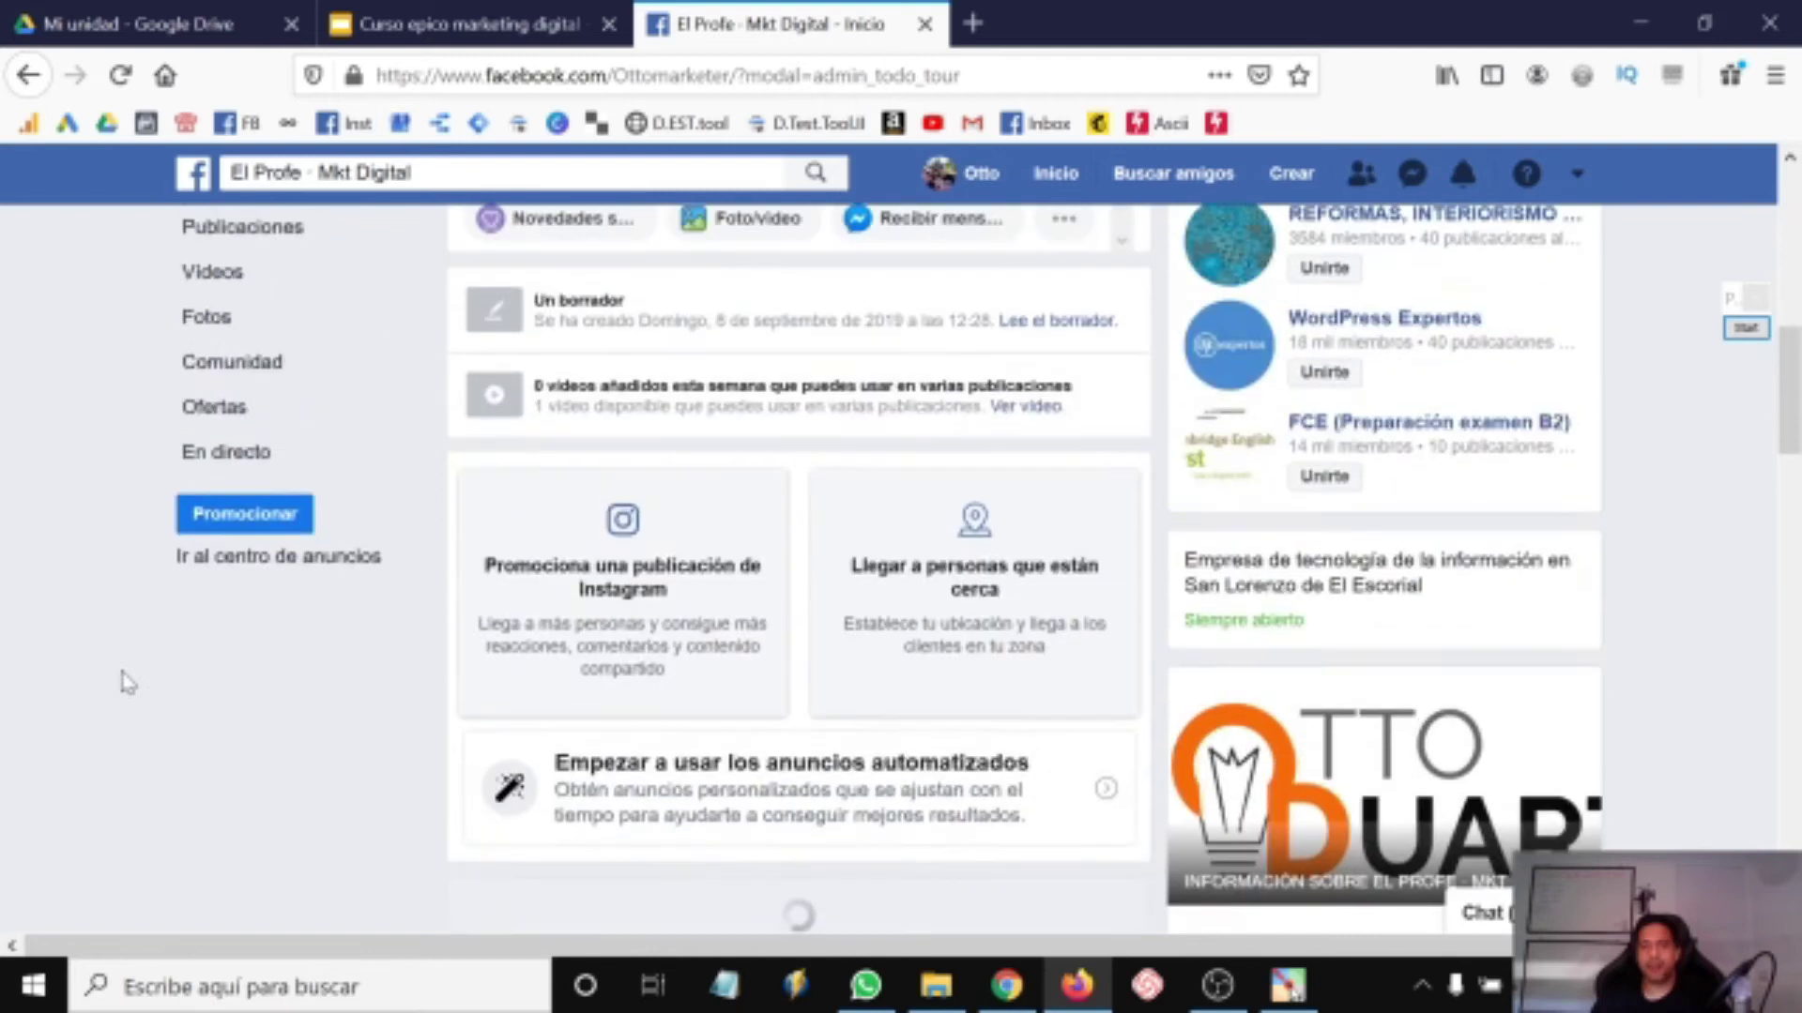
scroll(127, 678, down, 6)
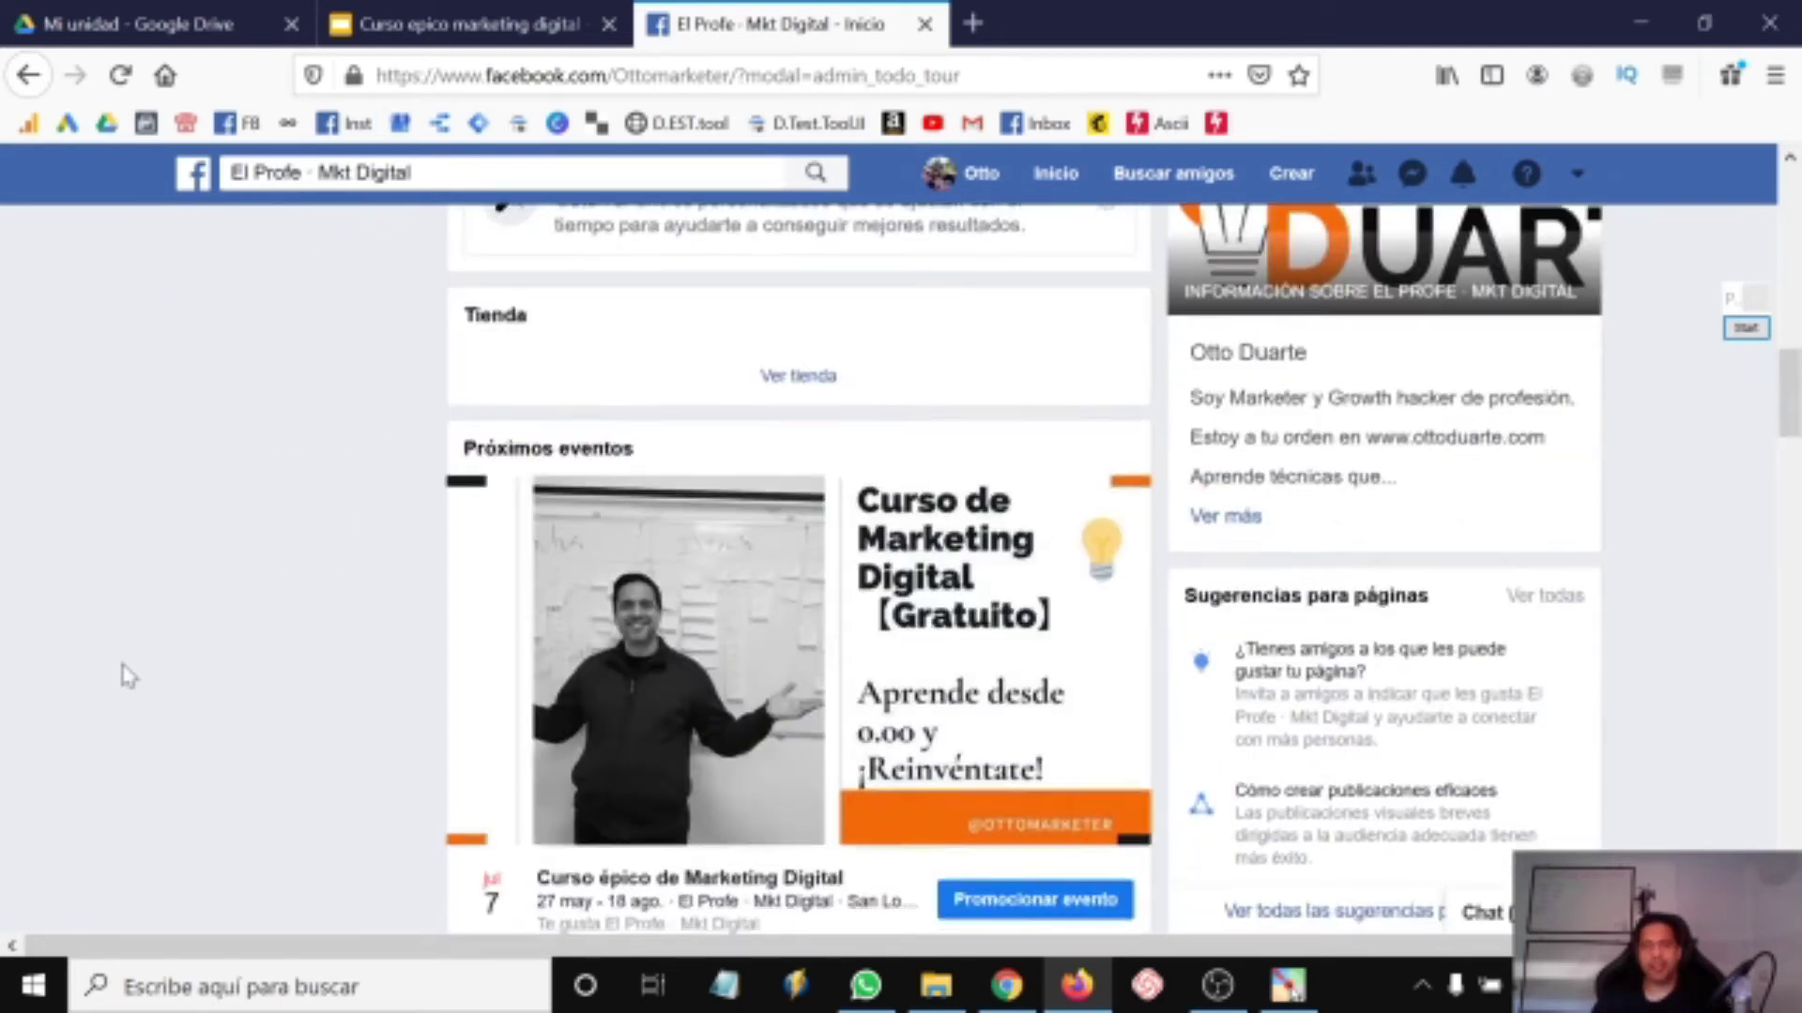
scroll(129, 675, down, 5)
scroll(129, 677, up, 10)
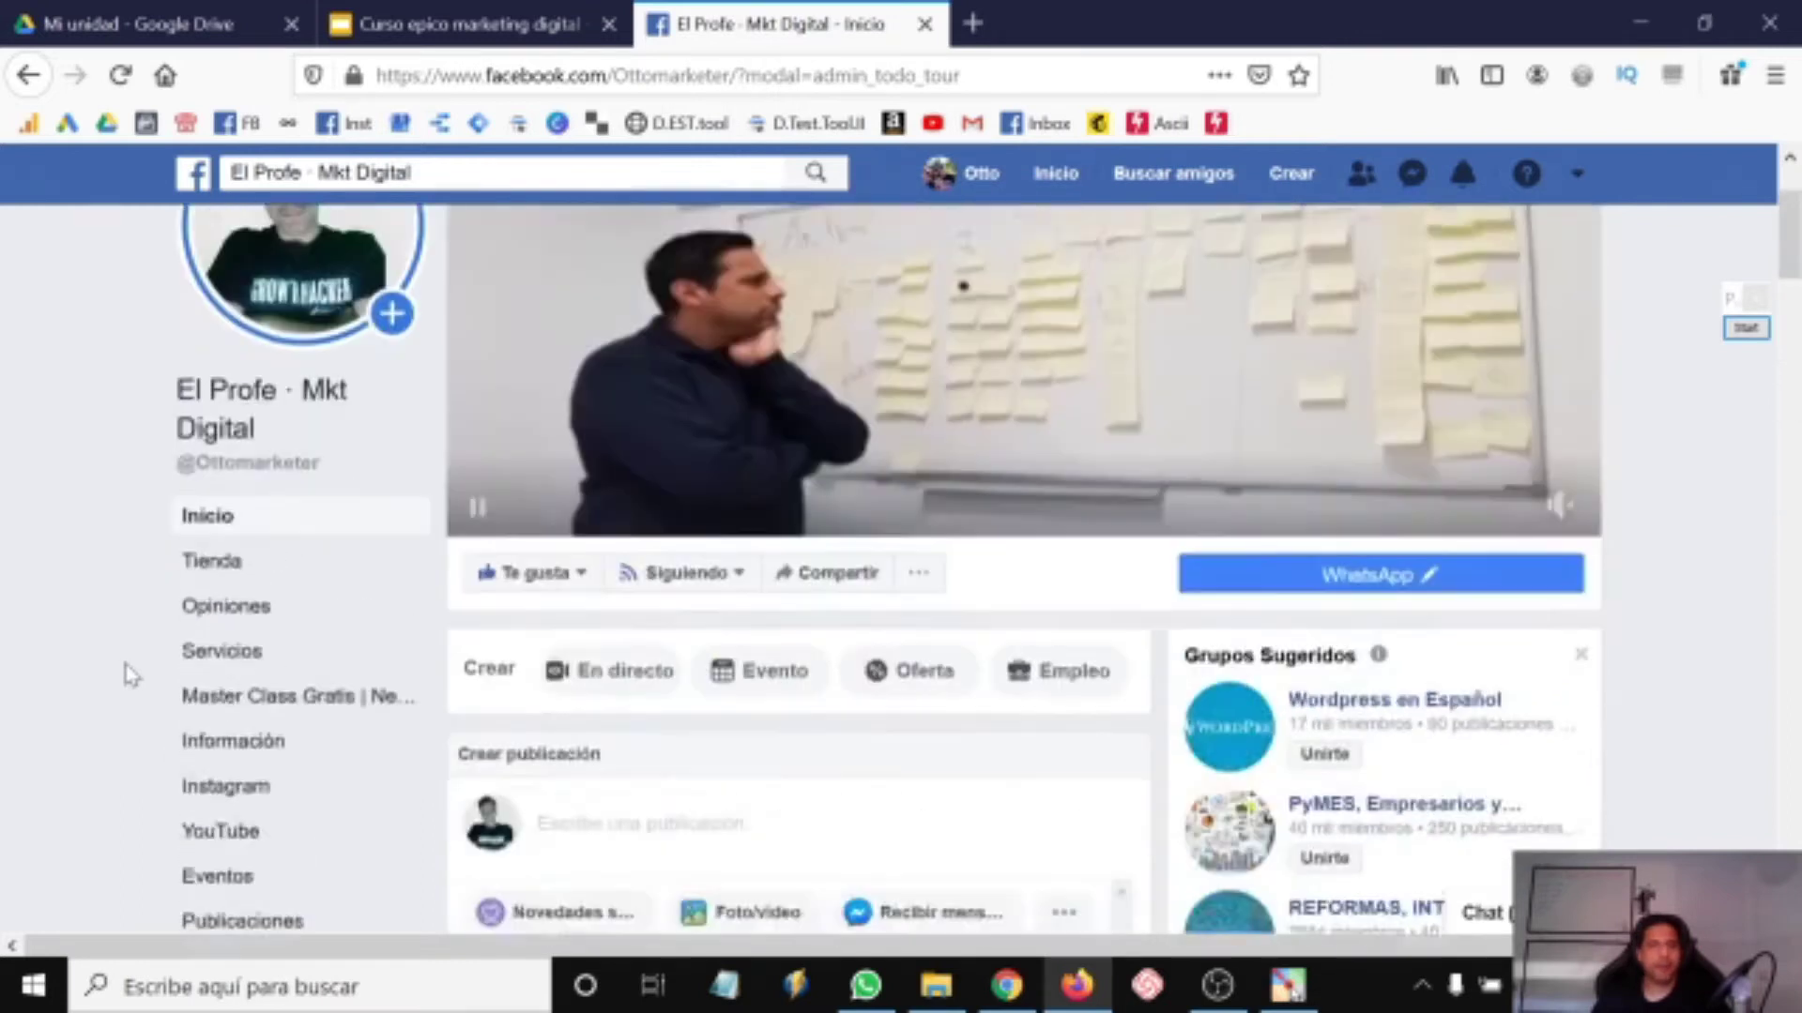
scroll(129, 676, down, 10)
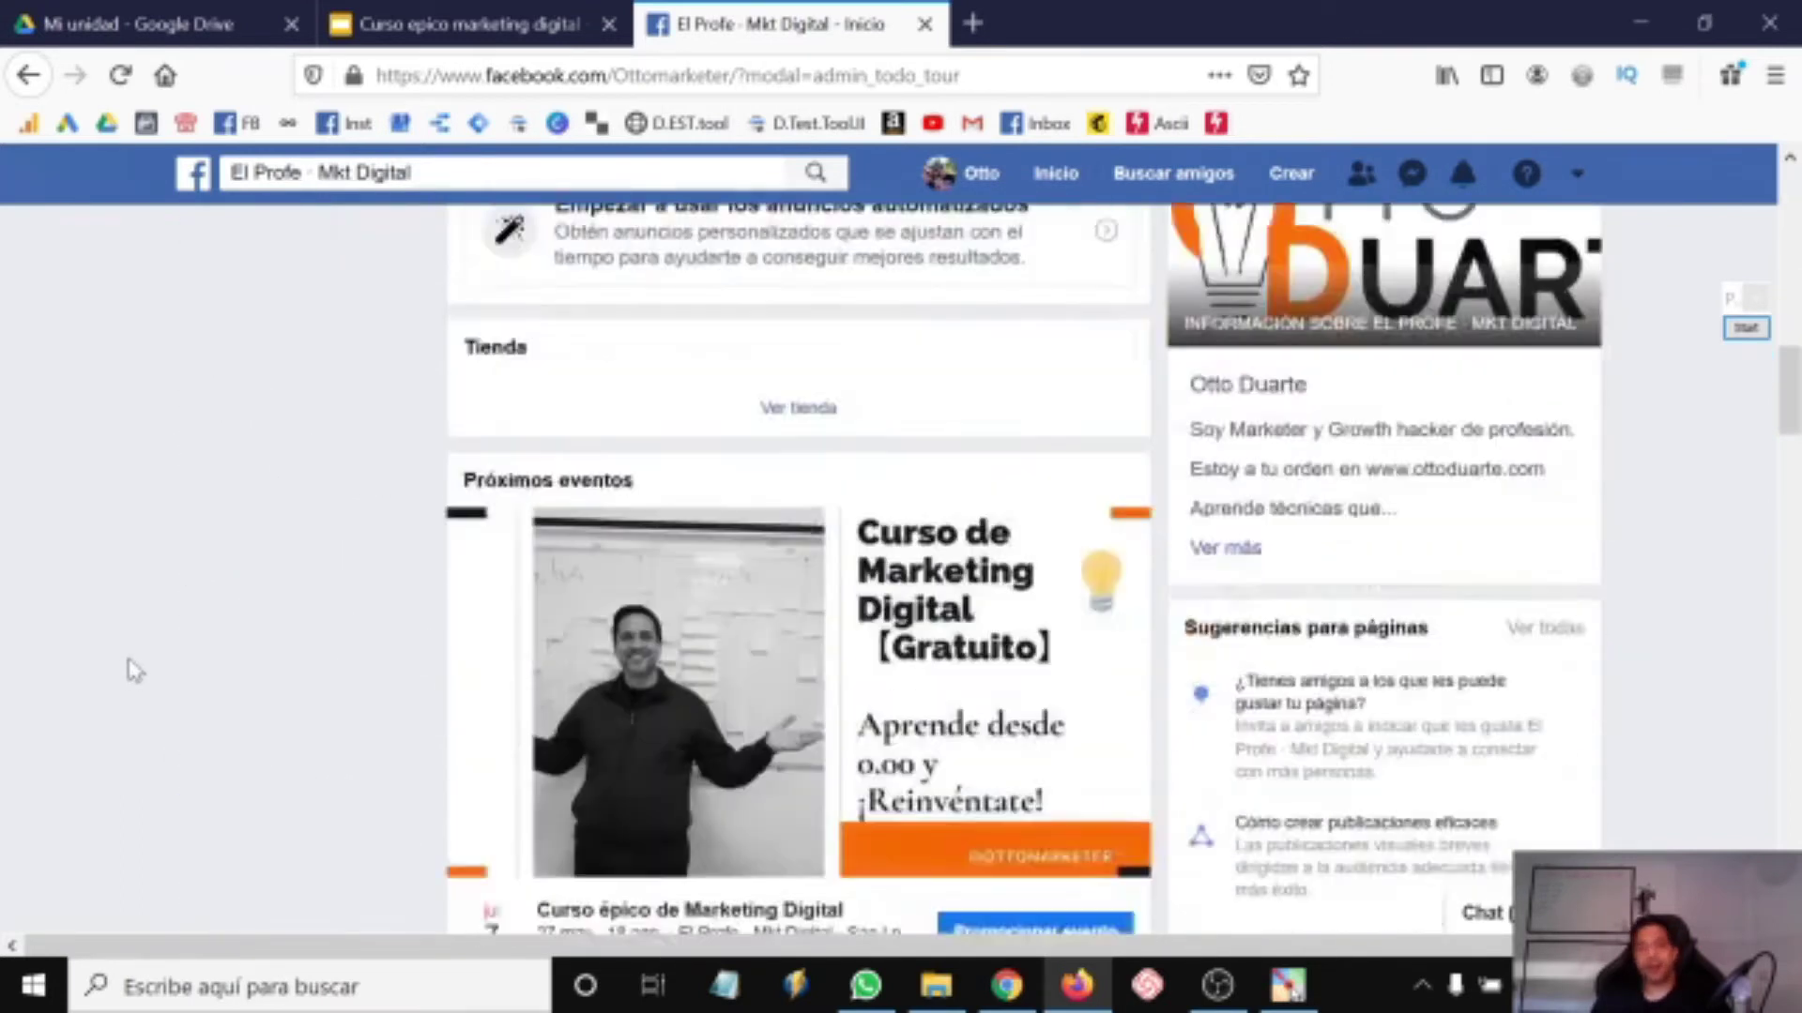
scroll(129, 672, down, 5)
scroll(128, 672, up, 3)
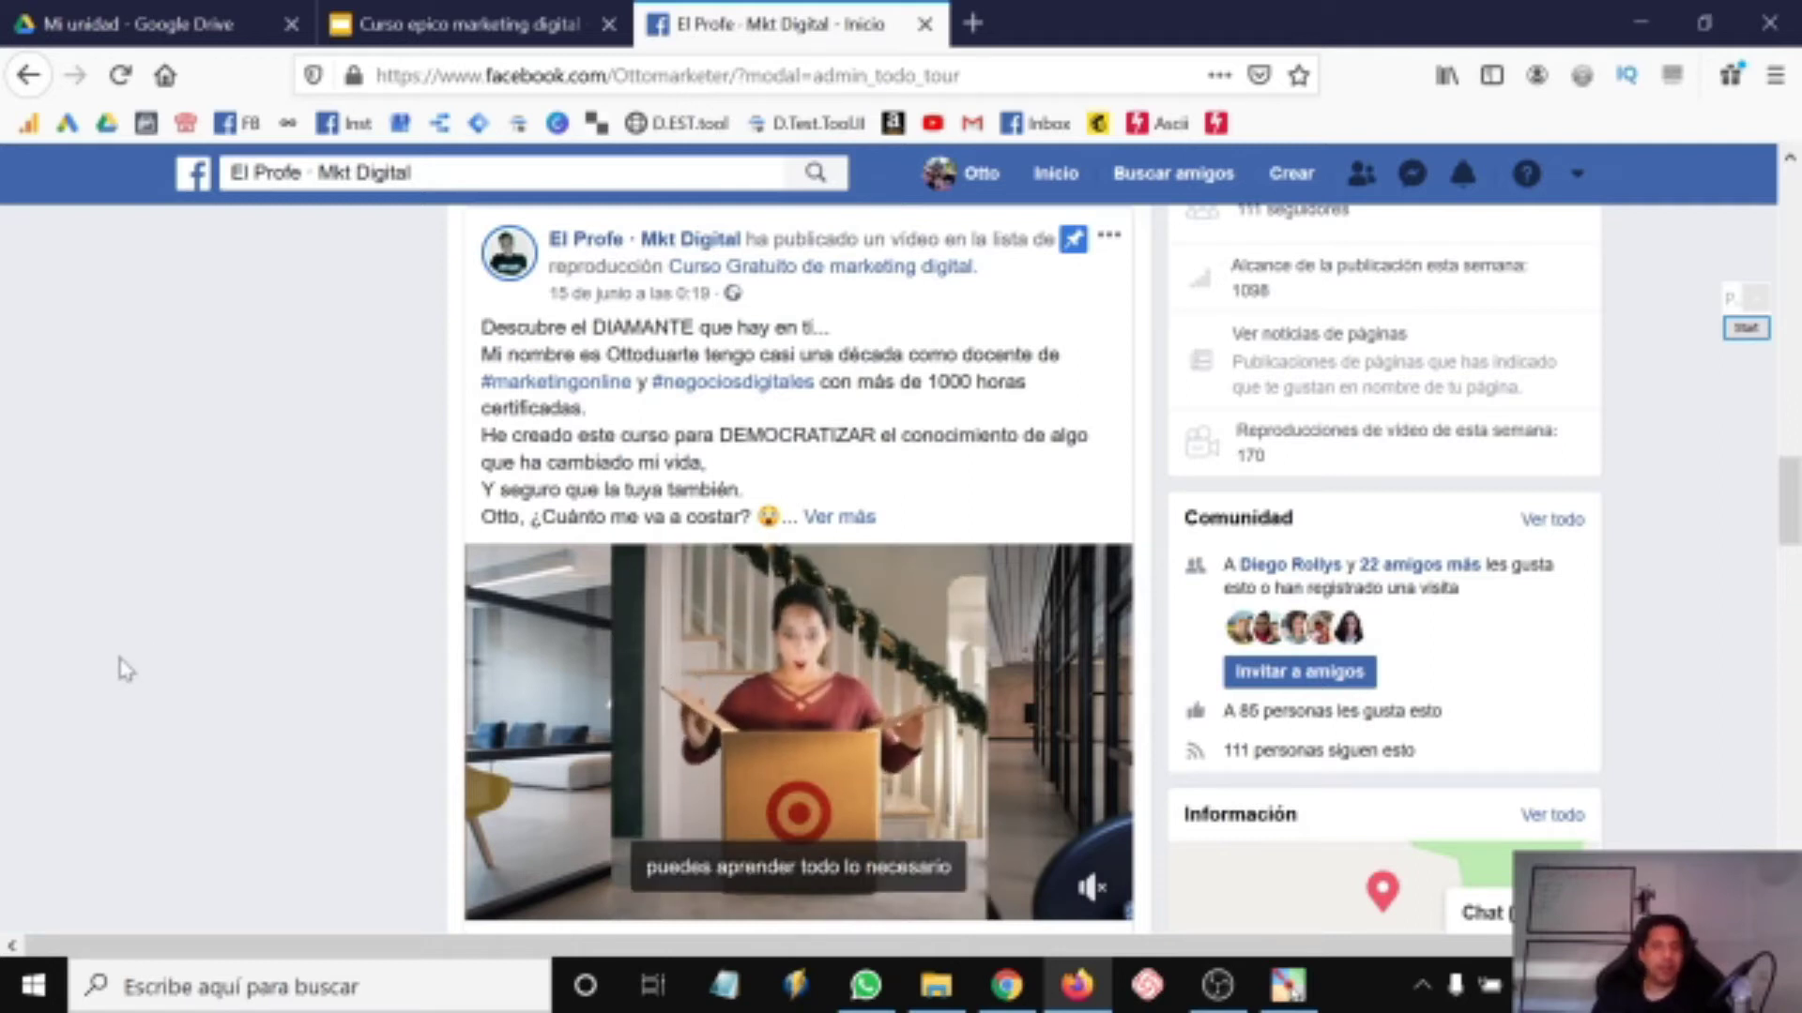
scroll(125, 669, up, 10)
scroll(125, 669, up, 5)
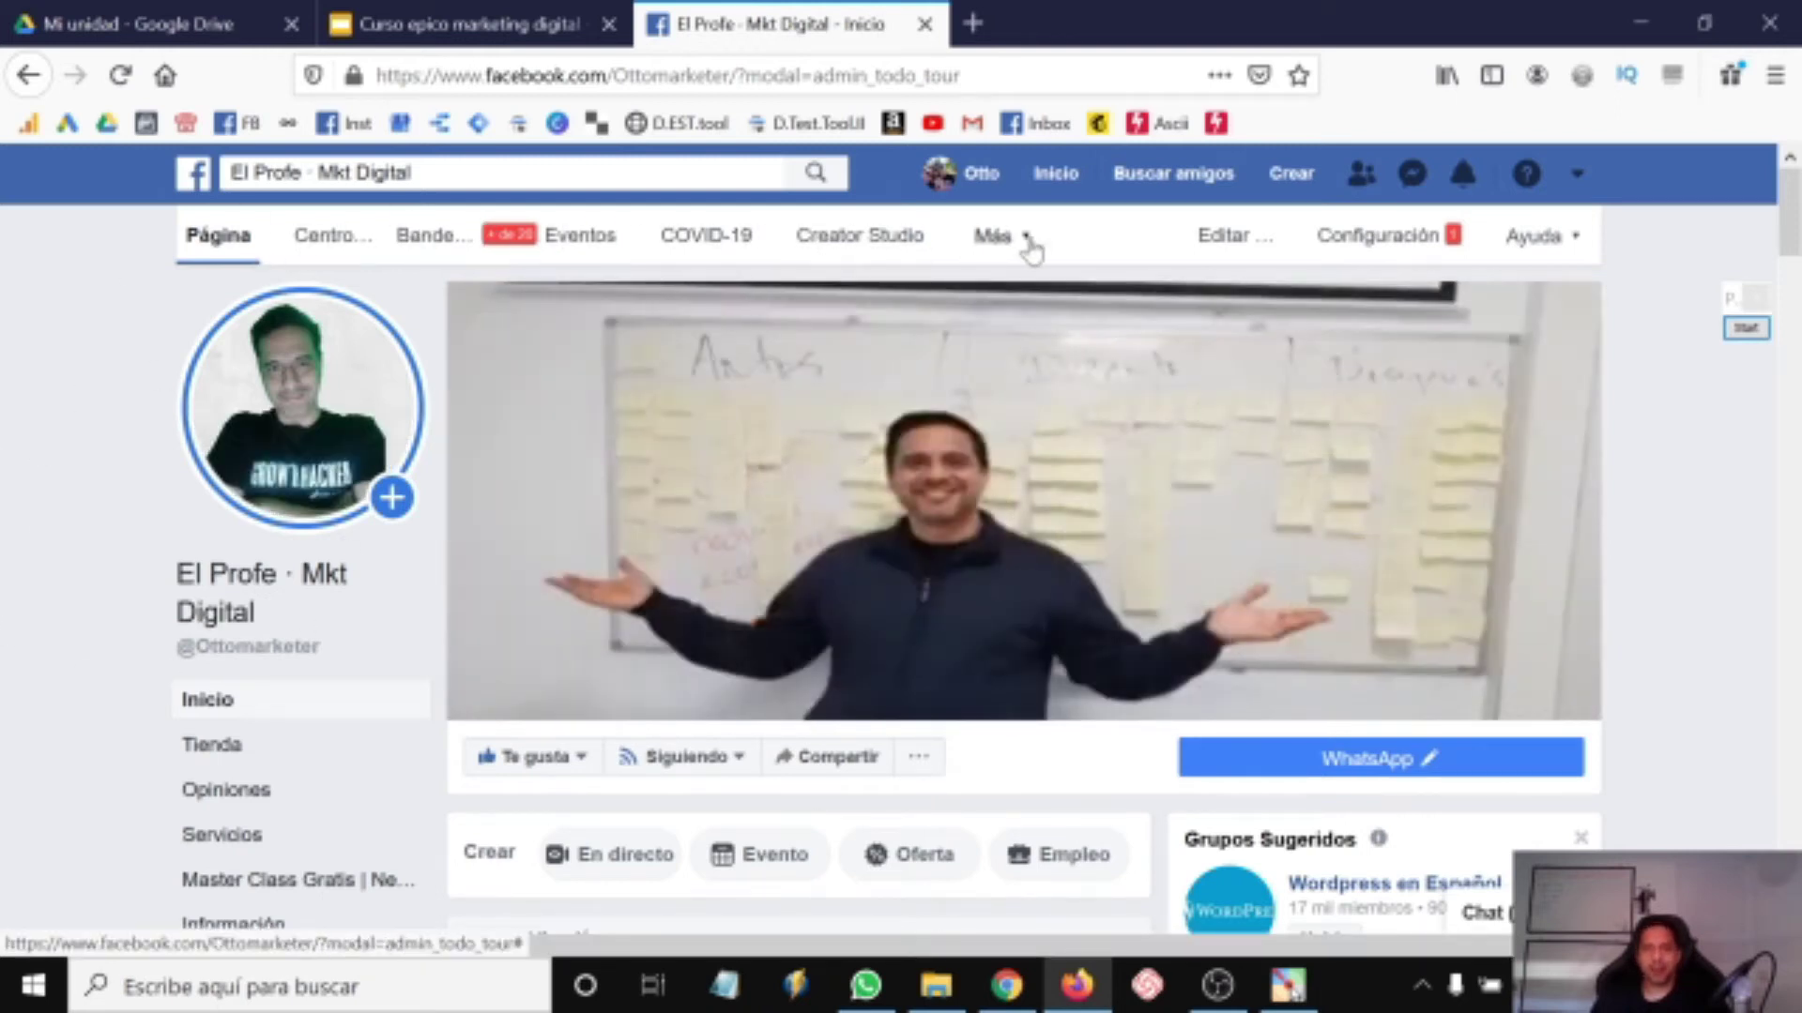
Open the page's settings and review the General options, from page visibility down to merging and deleting the page.
click(1409, 239)
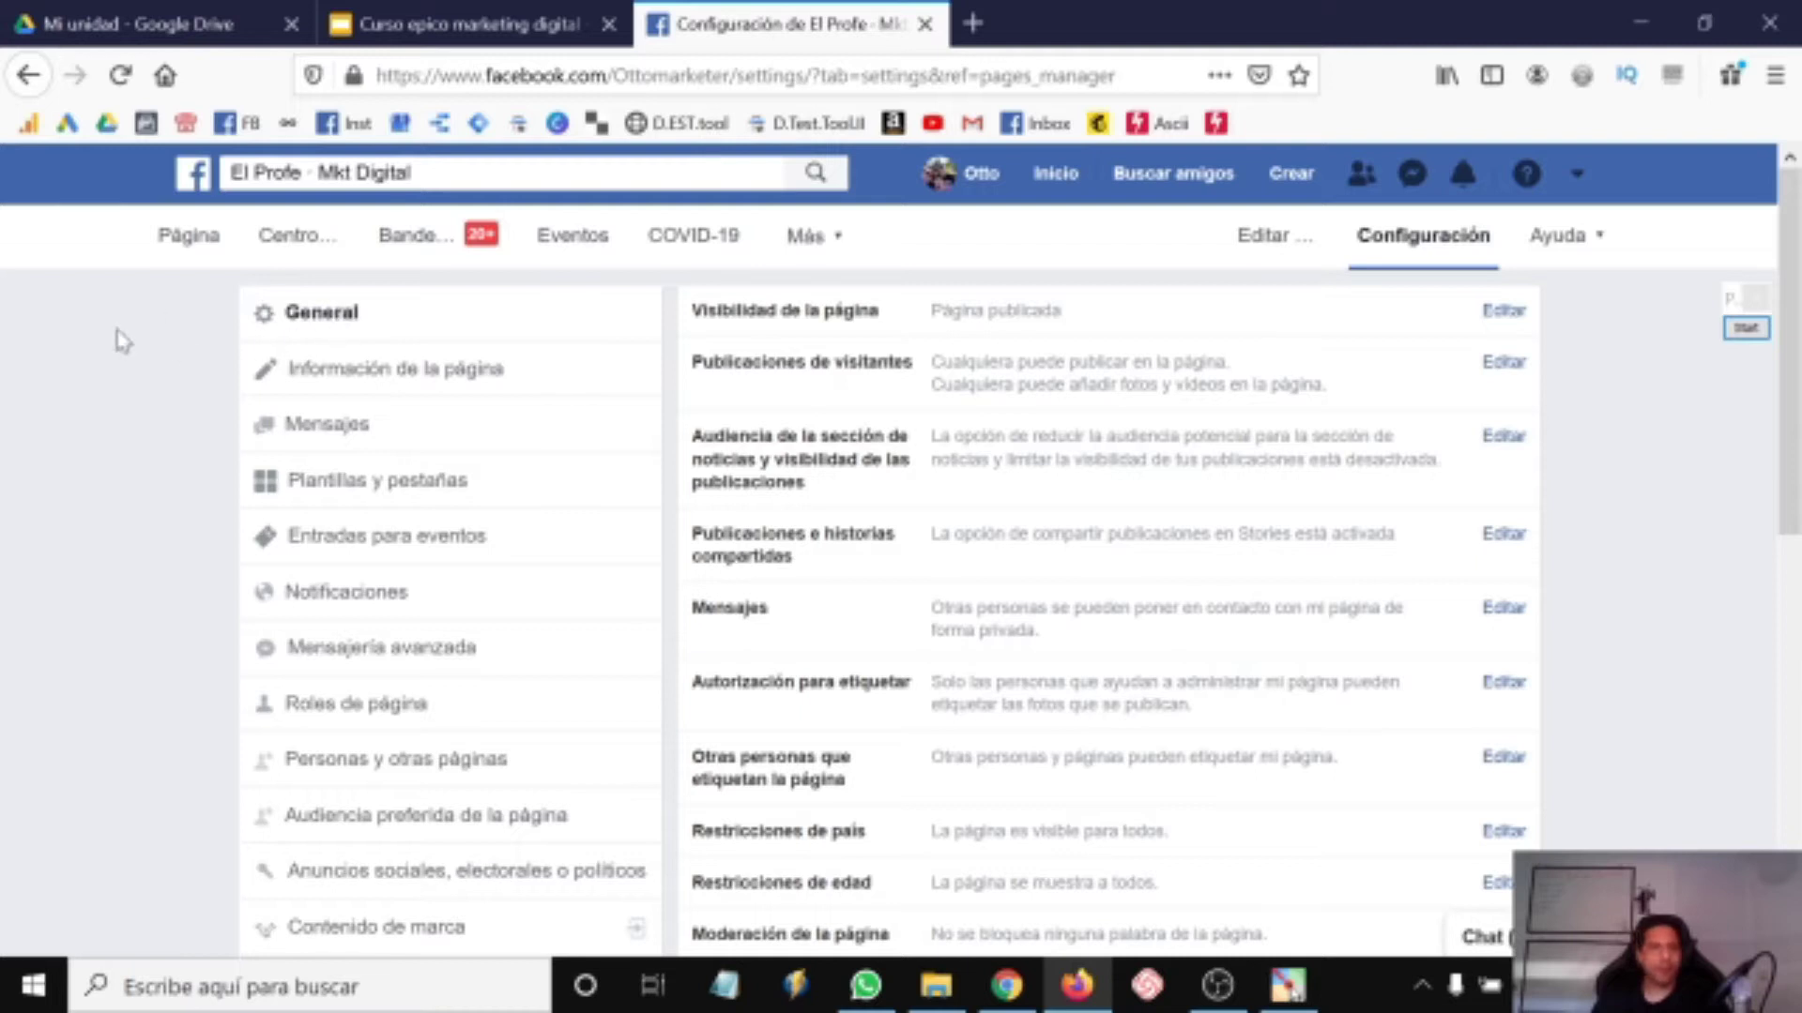
scroll(360, 873, down, 6)
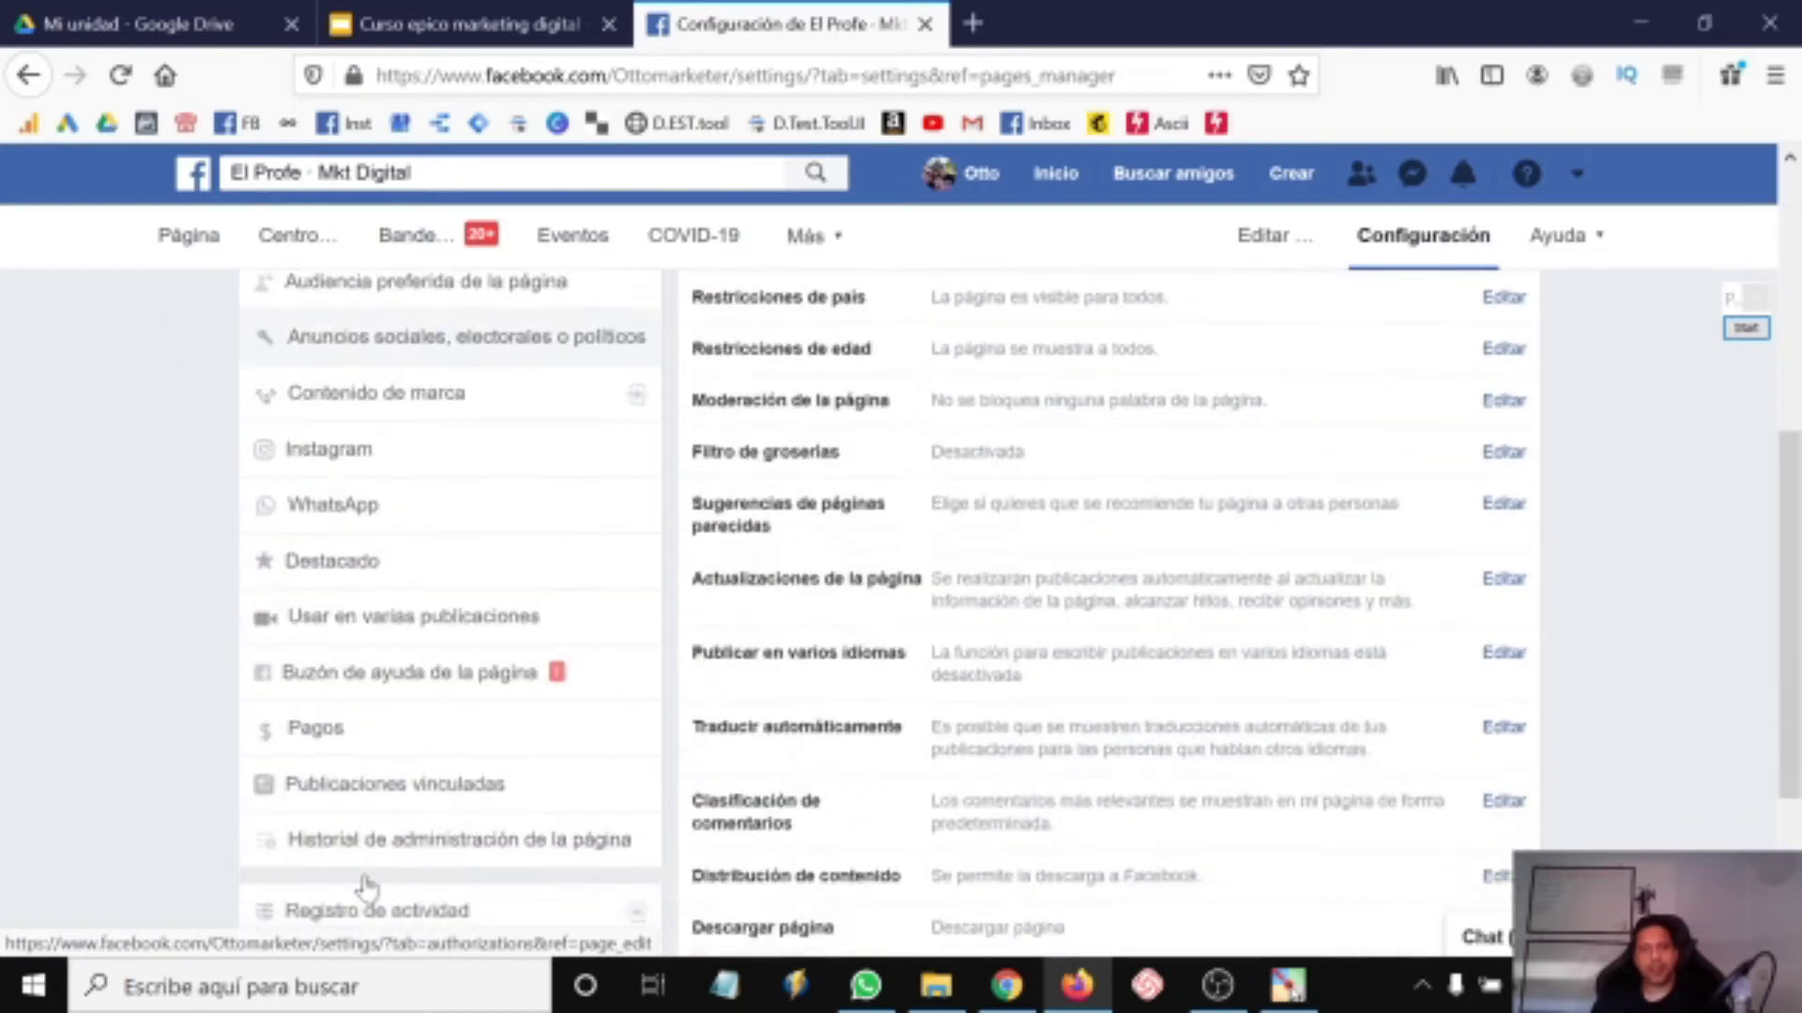
scroll(353, 860, up, 6)
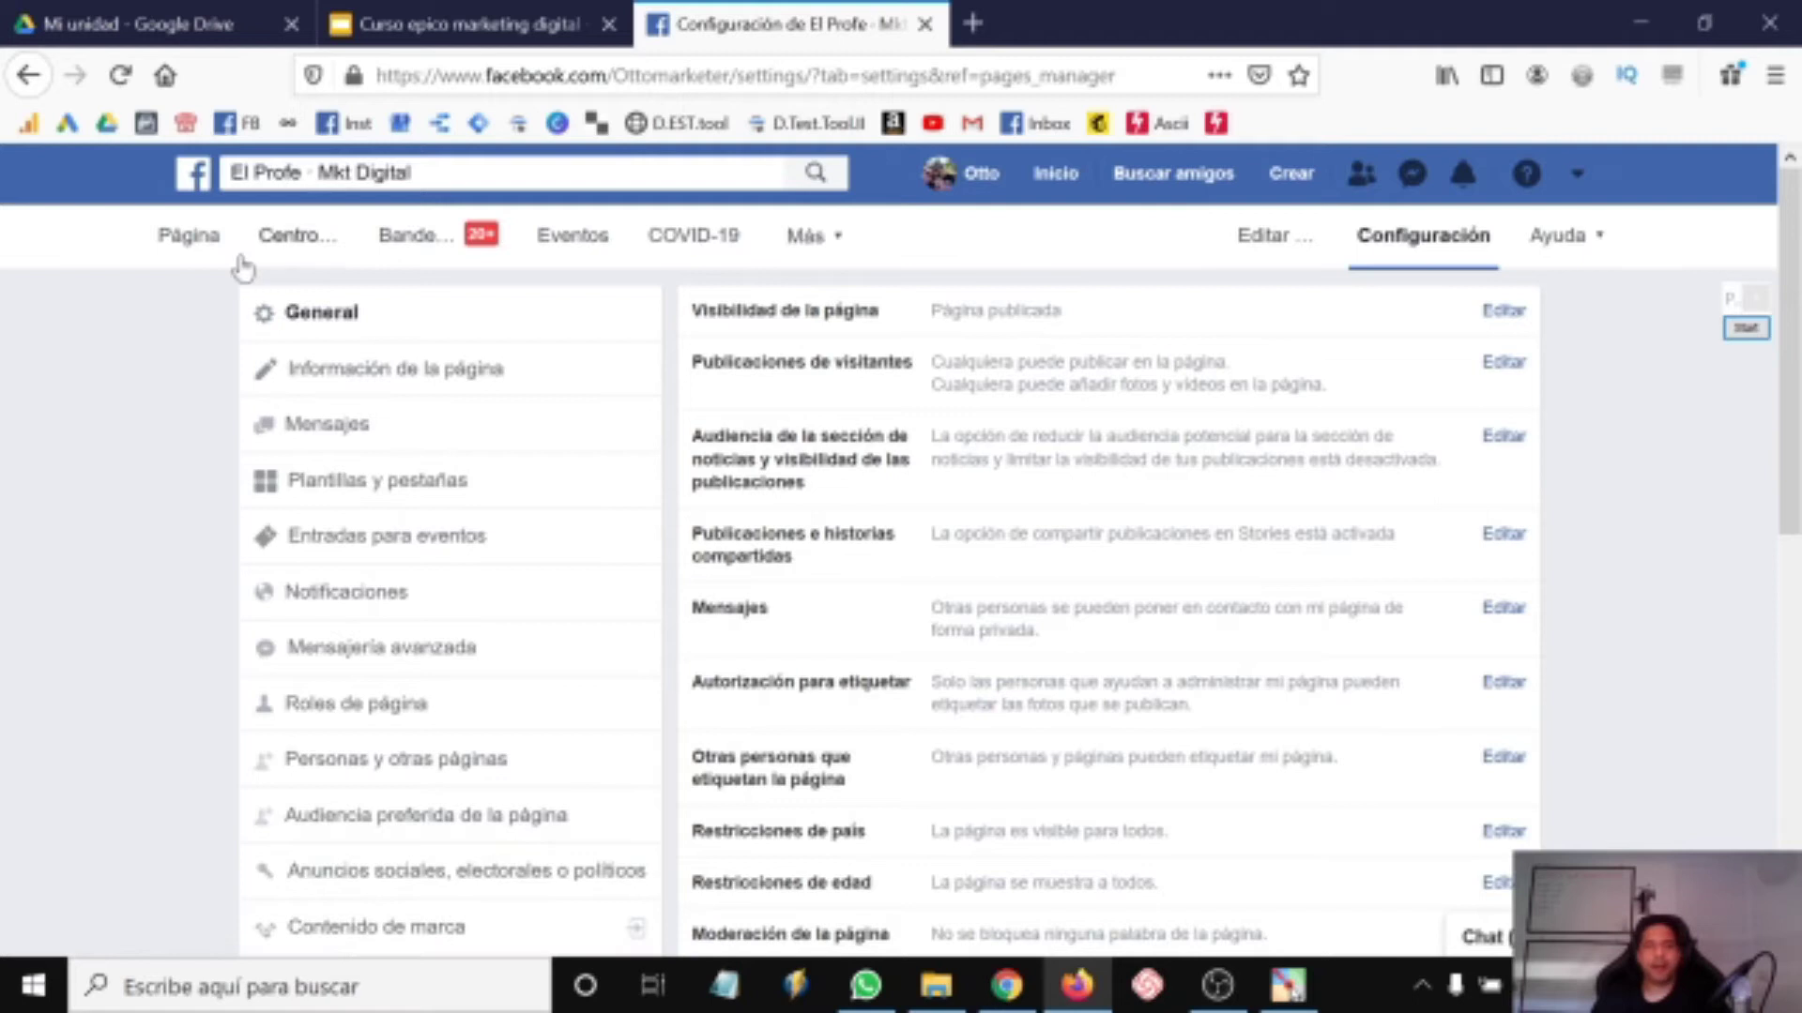
scroll(953, 563, down, 5)
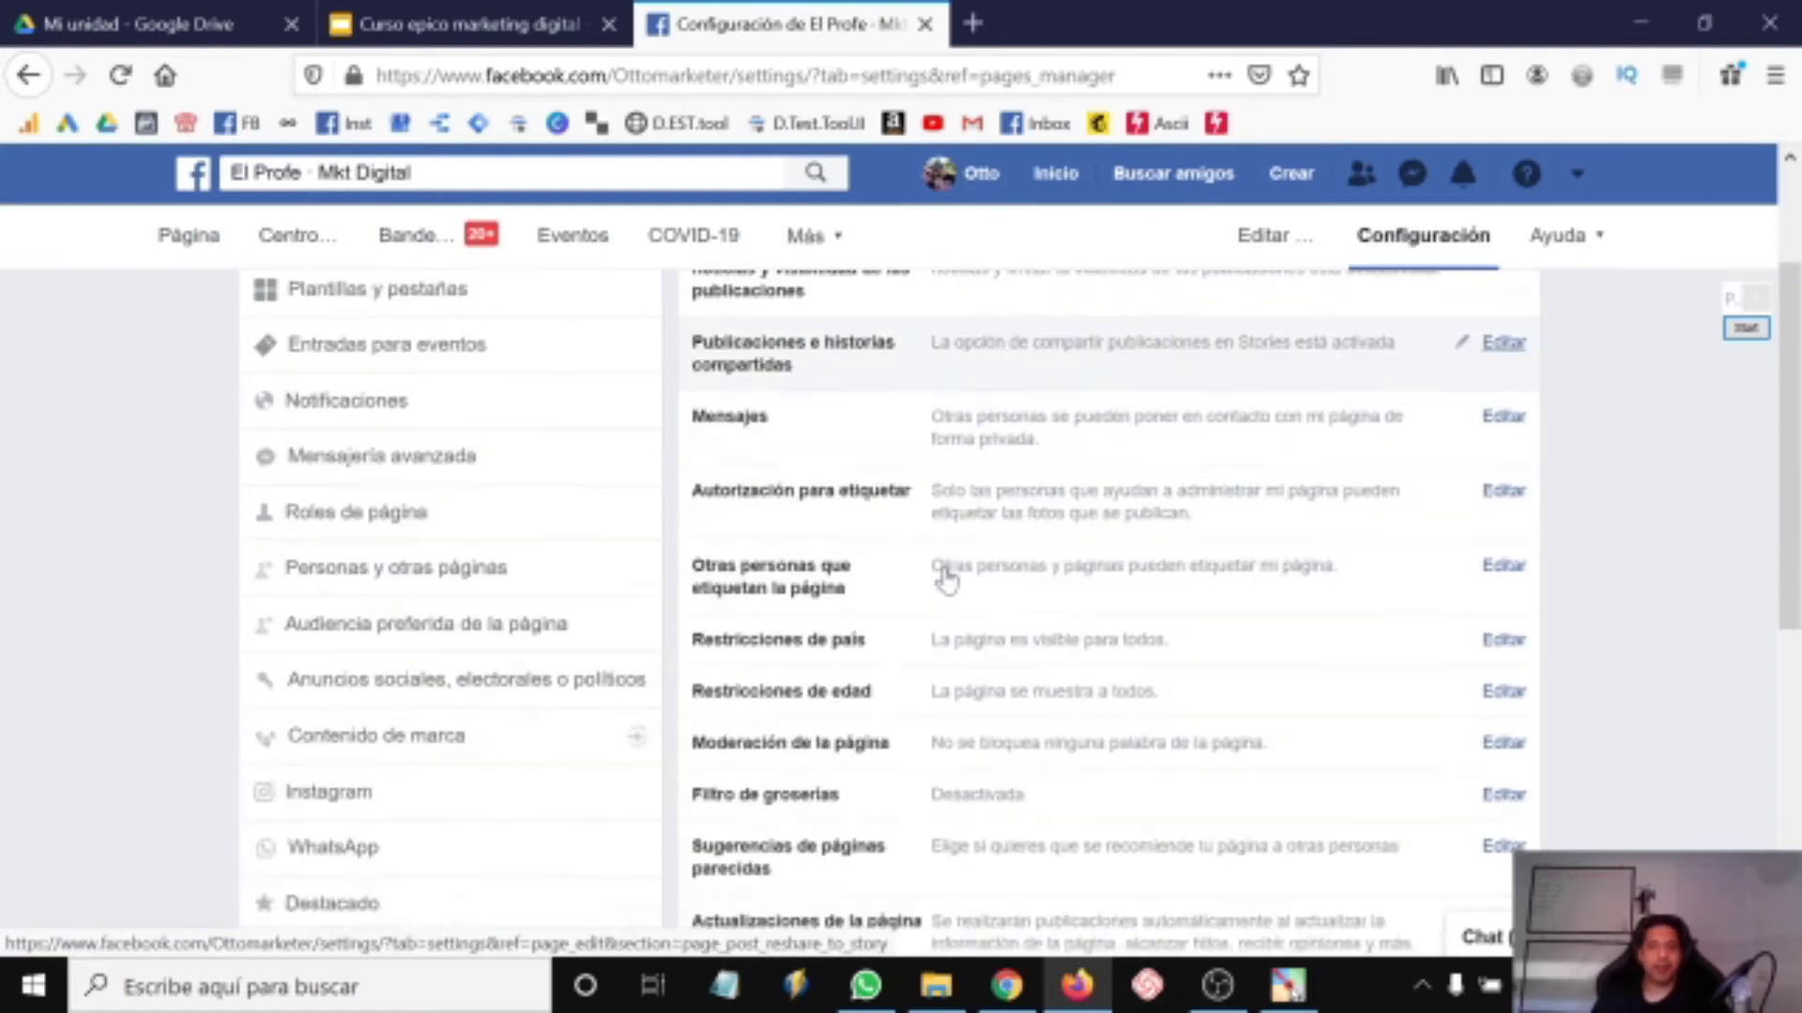
scroll(938, 574, down, 3)
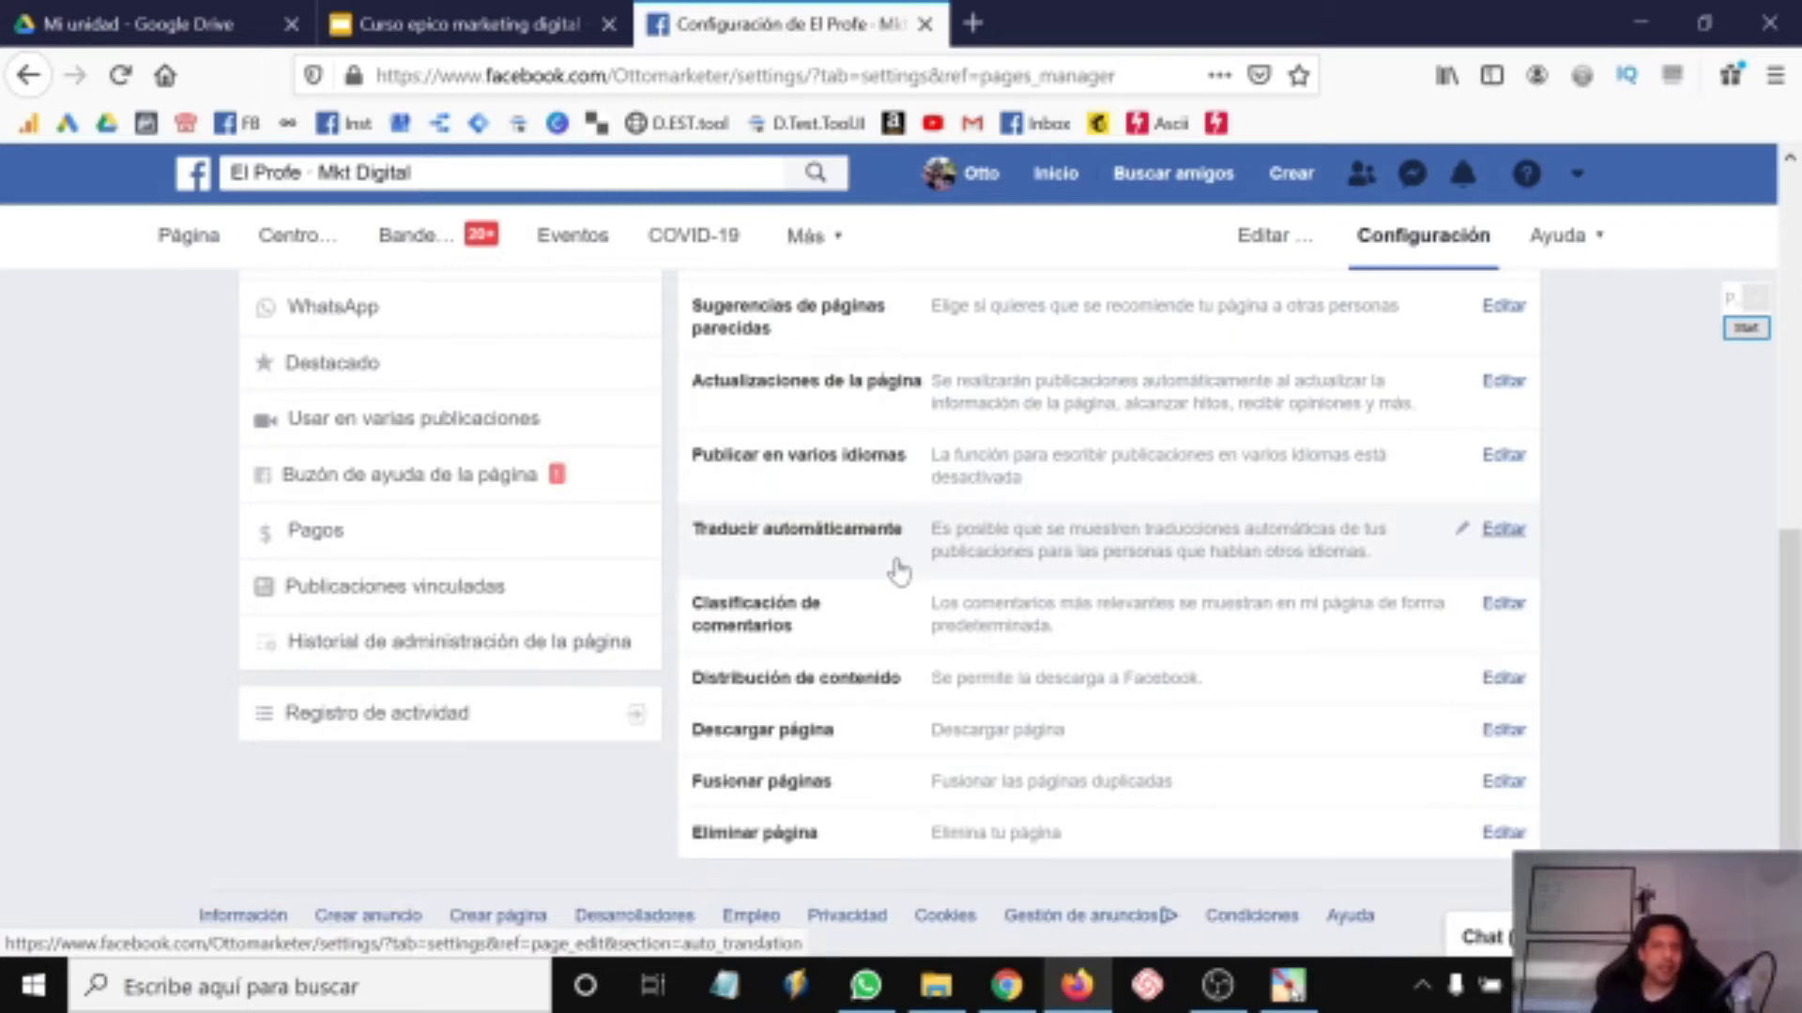
scroll(809, 605, up, 8)
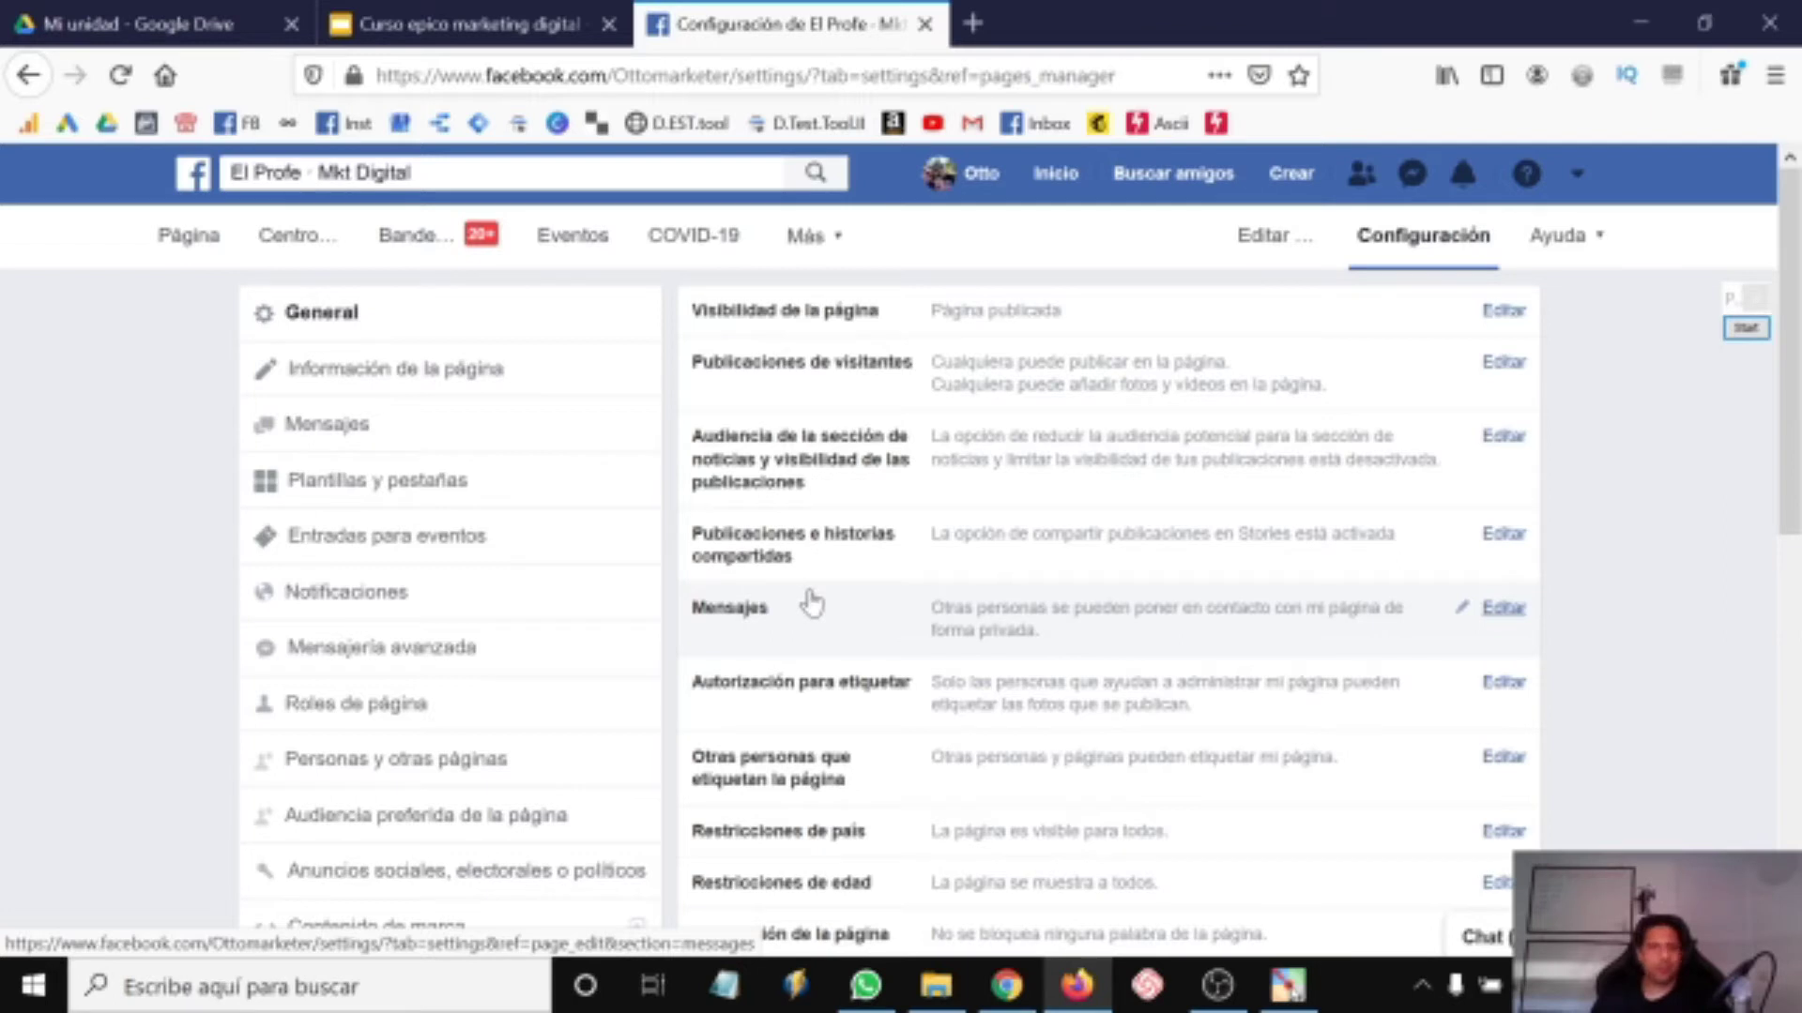
scroll(812, 601, down, 8)
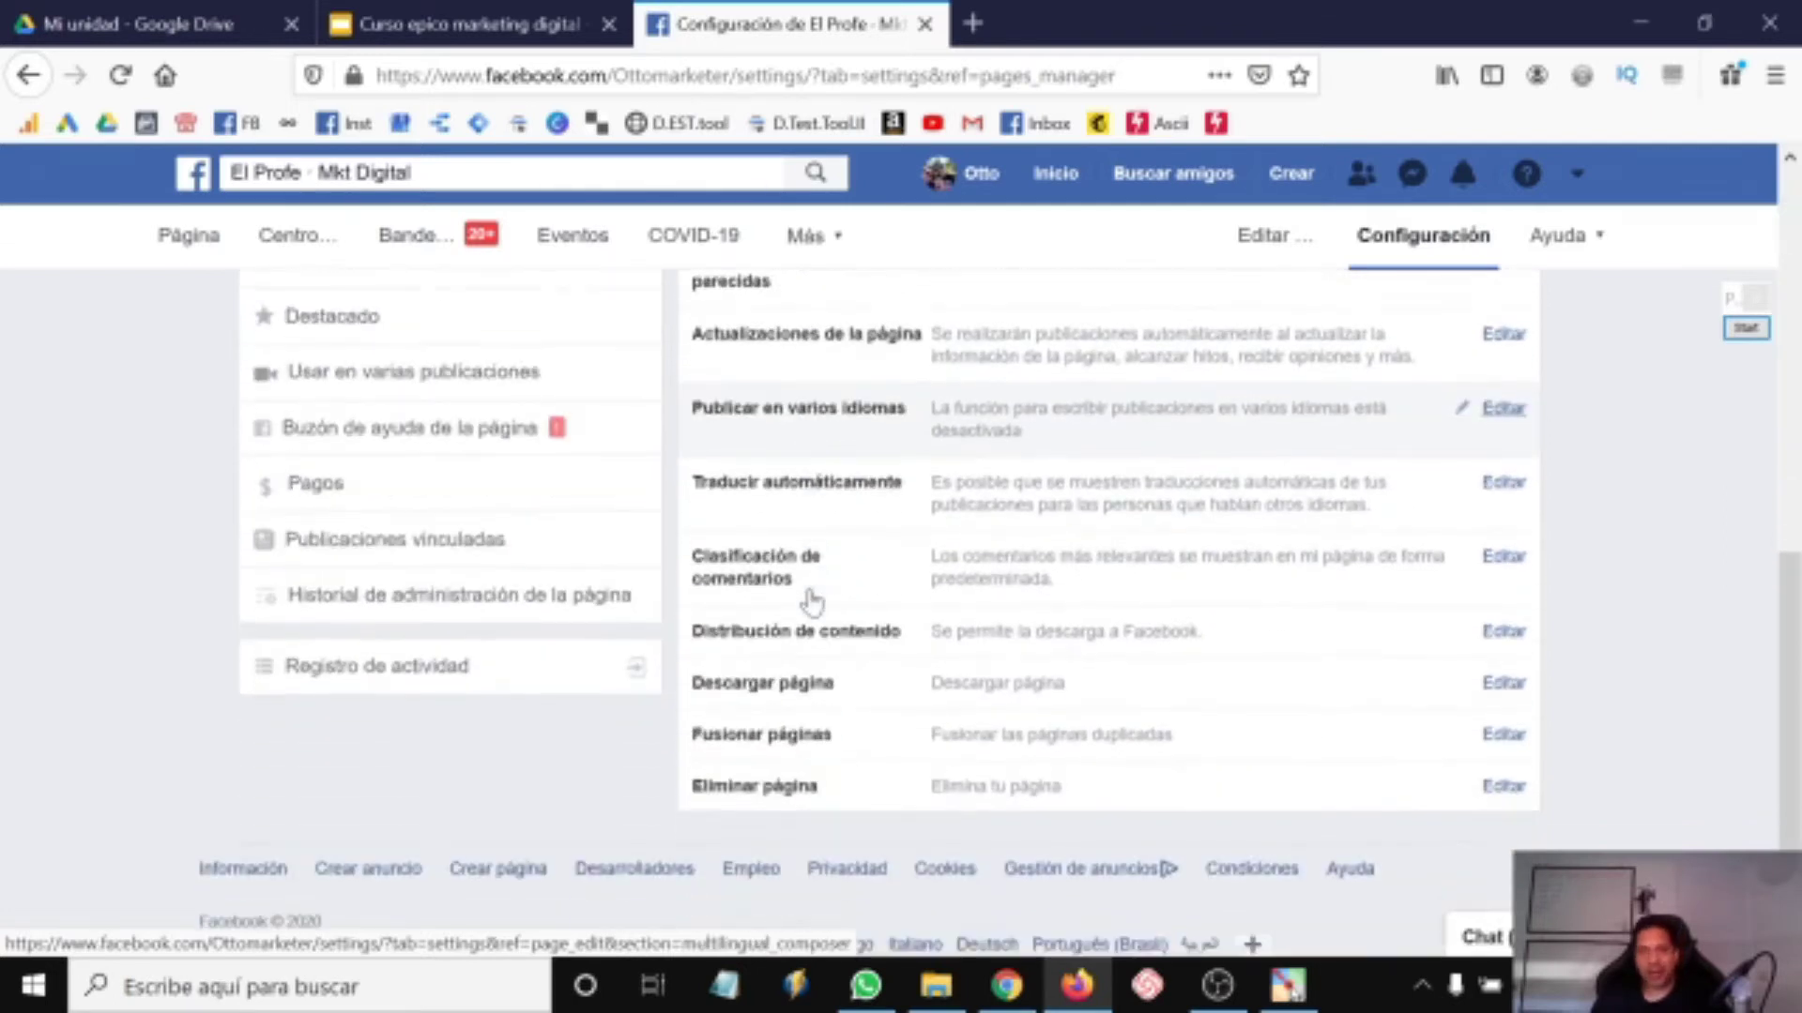
scroll(811, 602, up, 8)
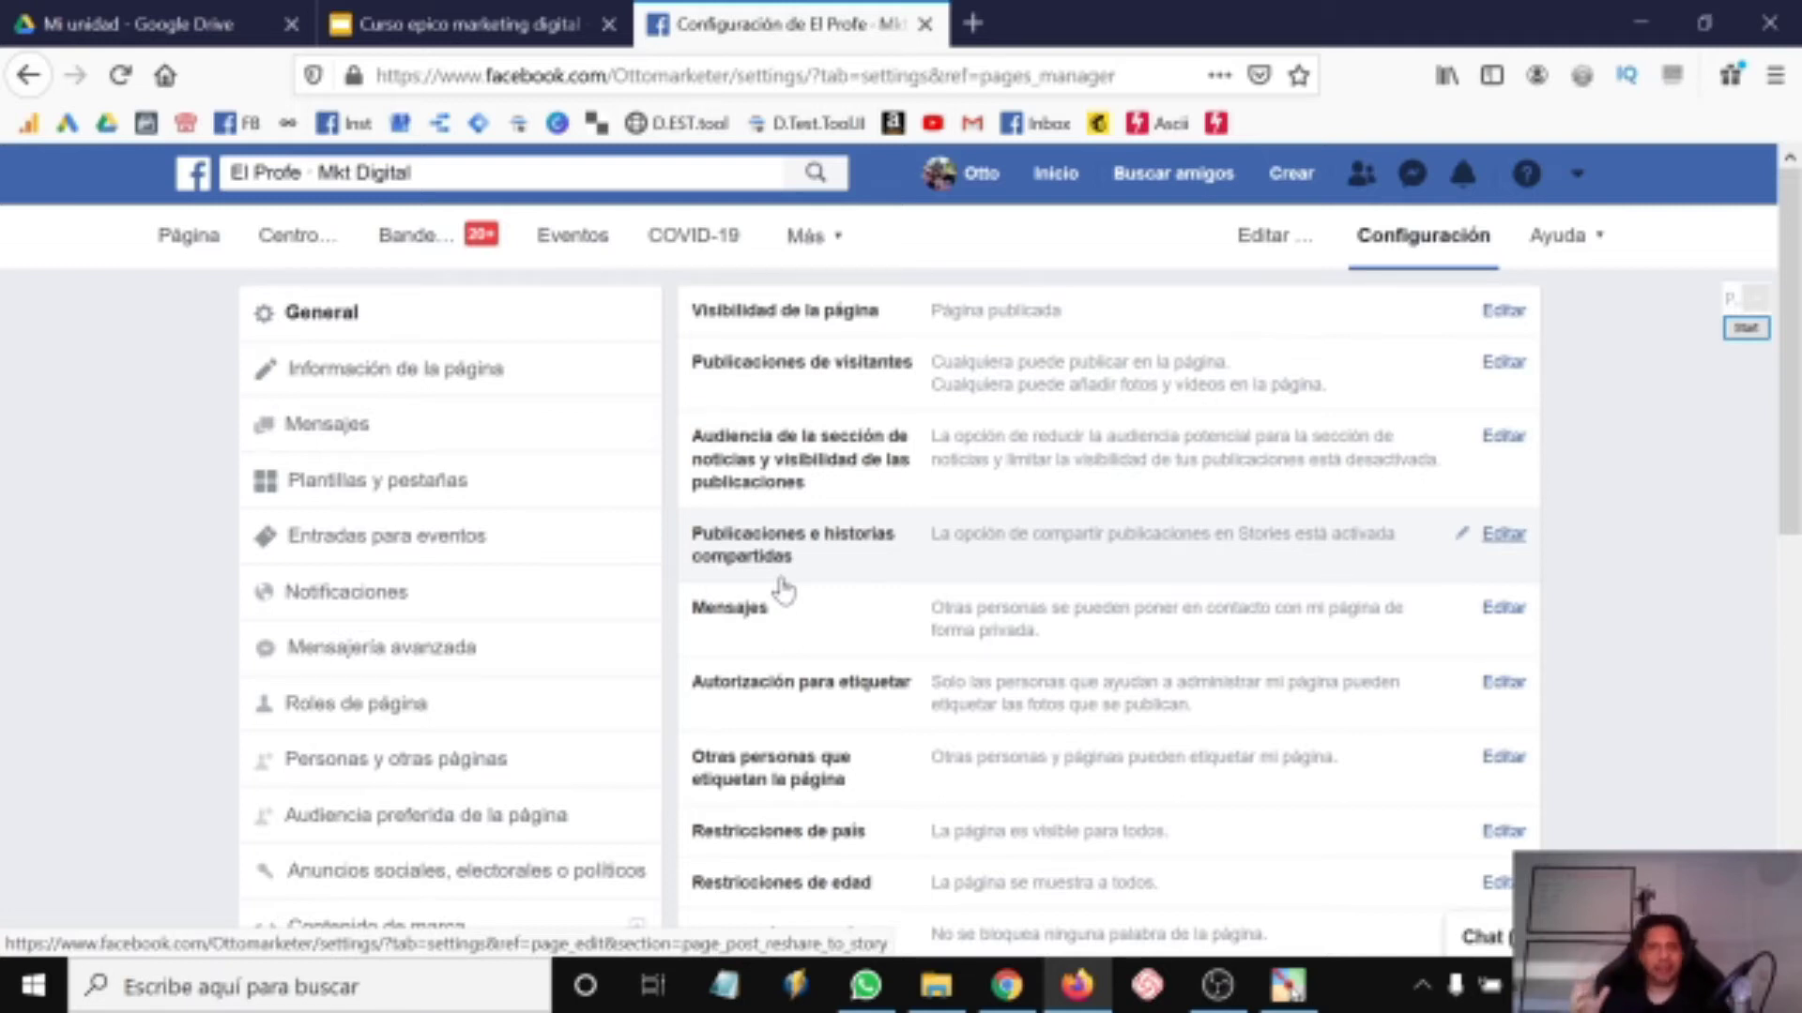
Open the page information settings and review the description, categories and contact fields.
click(340, 364)
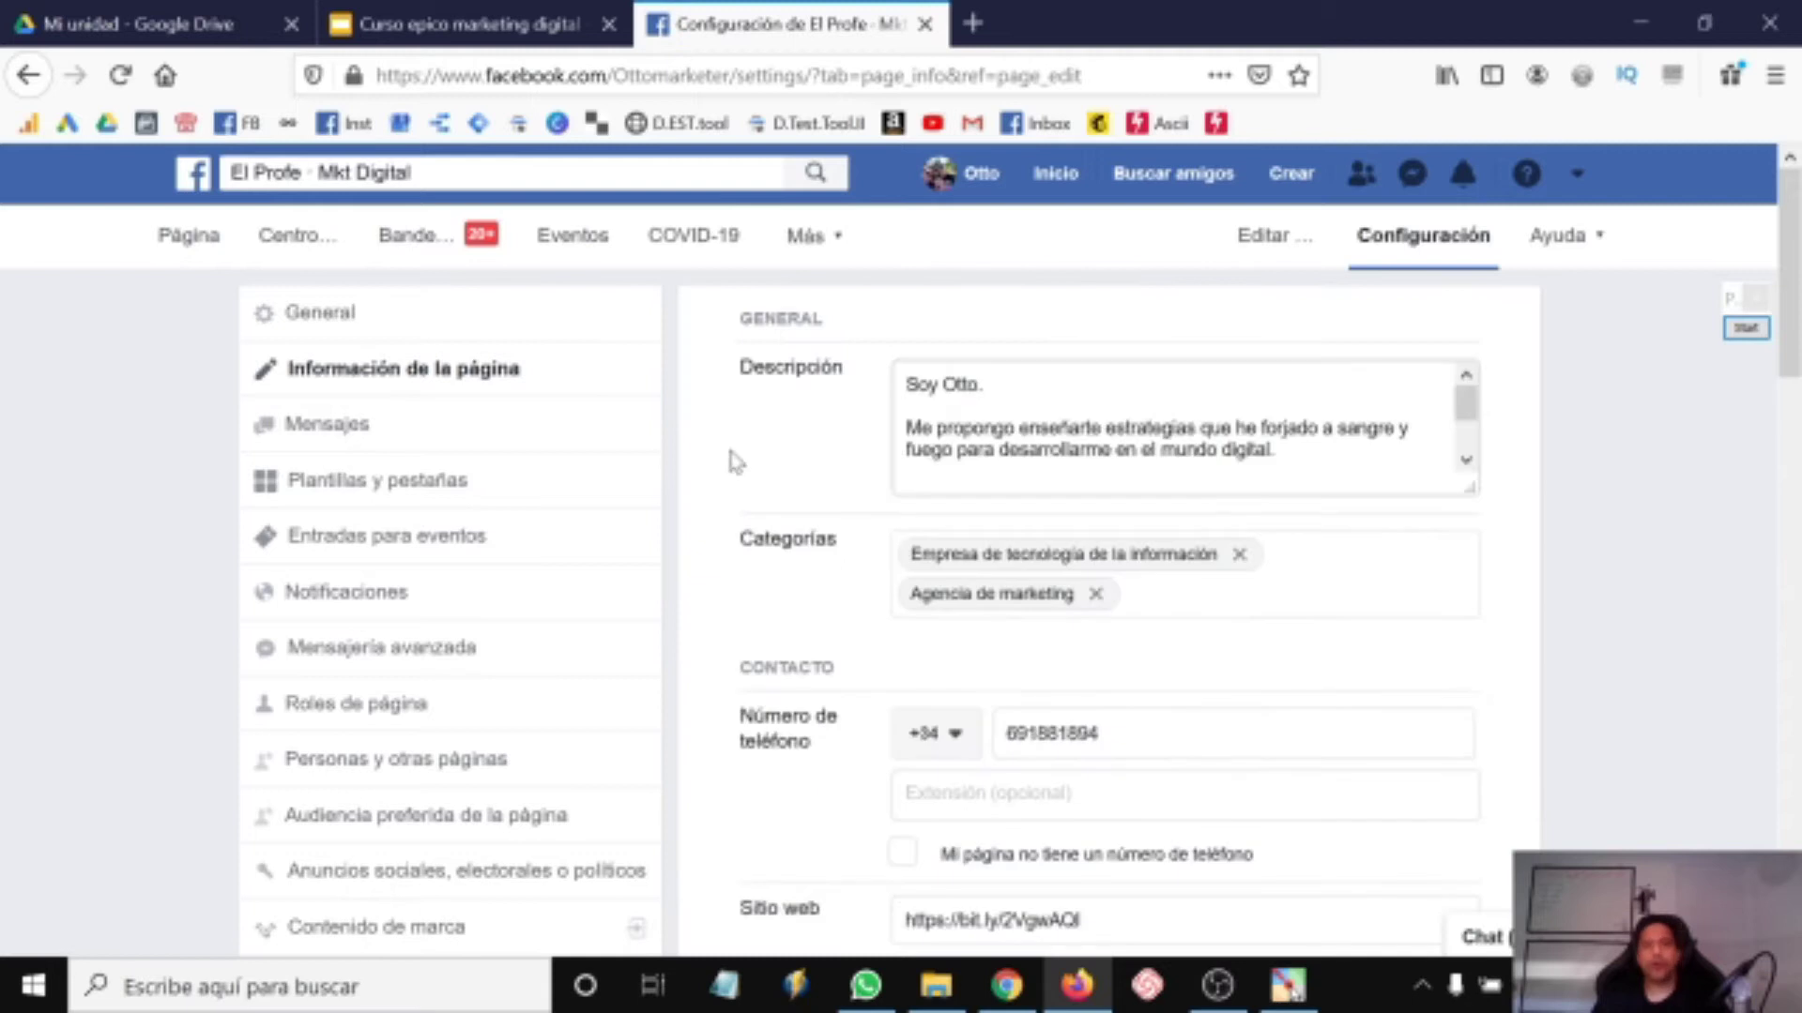
scroll(1173, 427, down, 3)
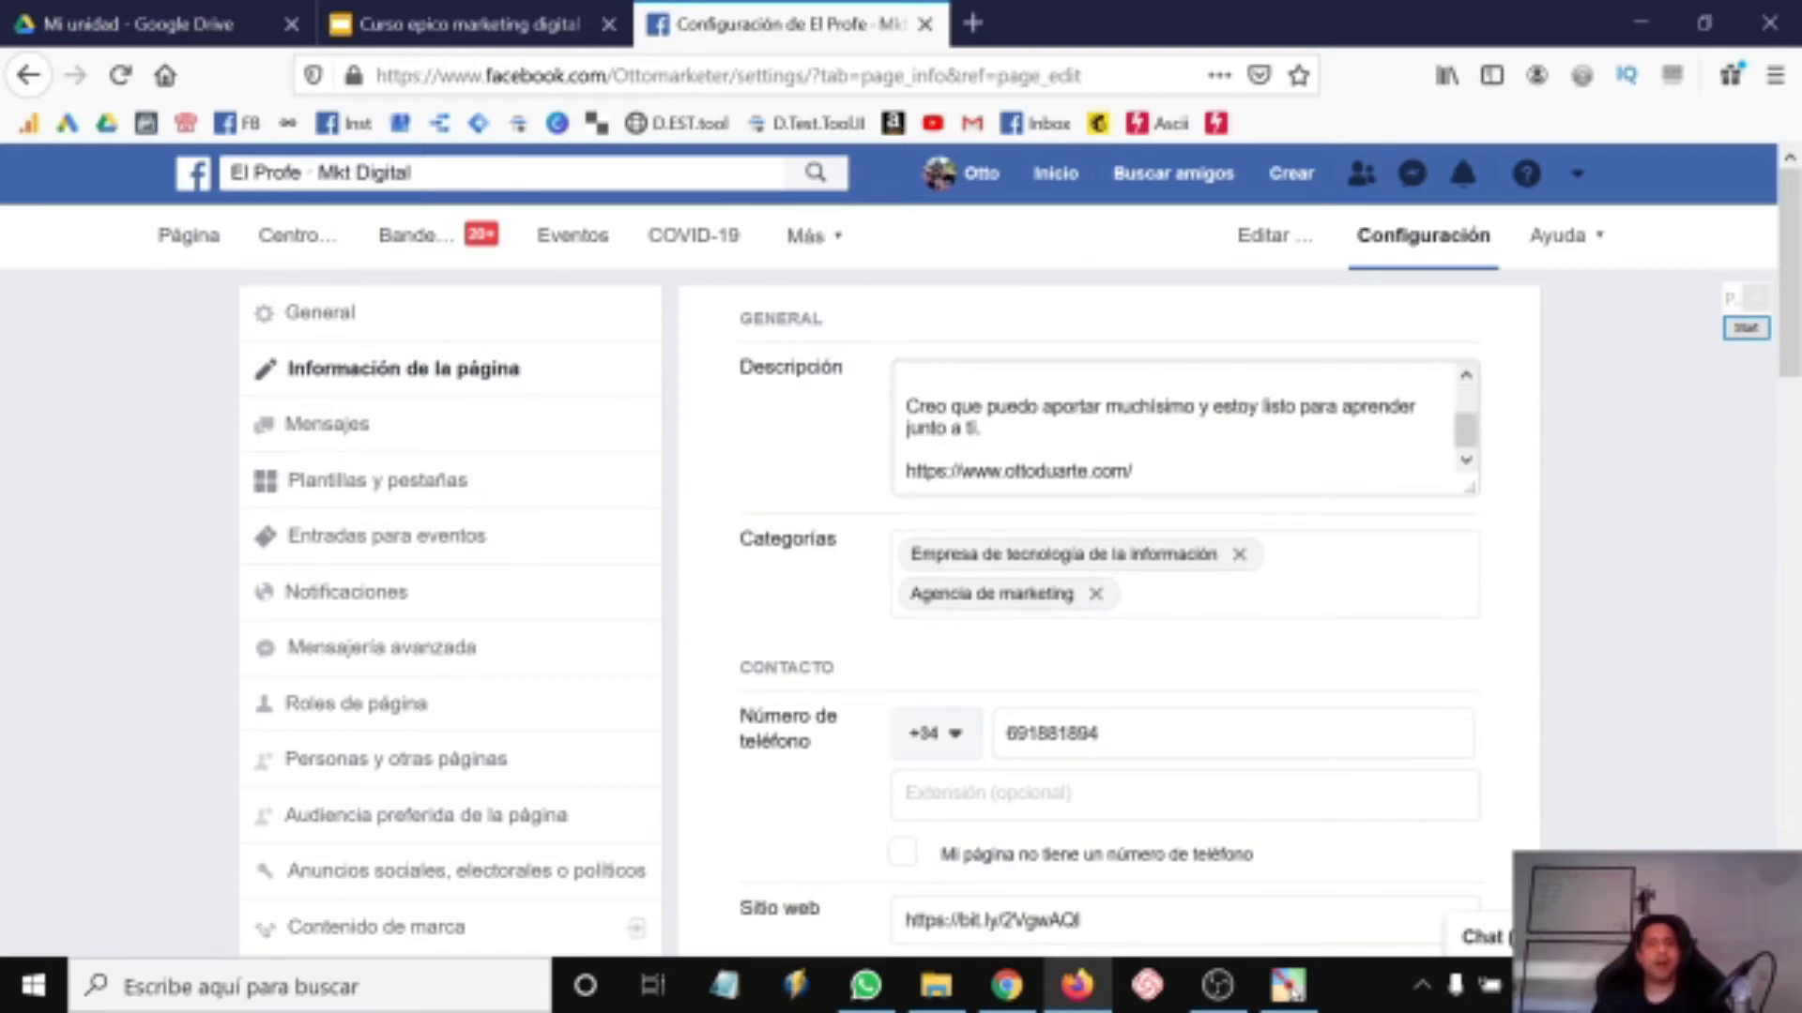
scroll(908, 442, down, 2)
scroll(909, 442, up, 2)
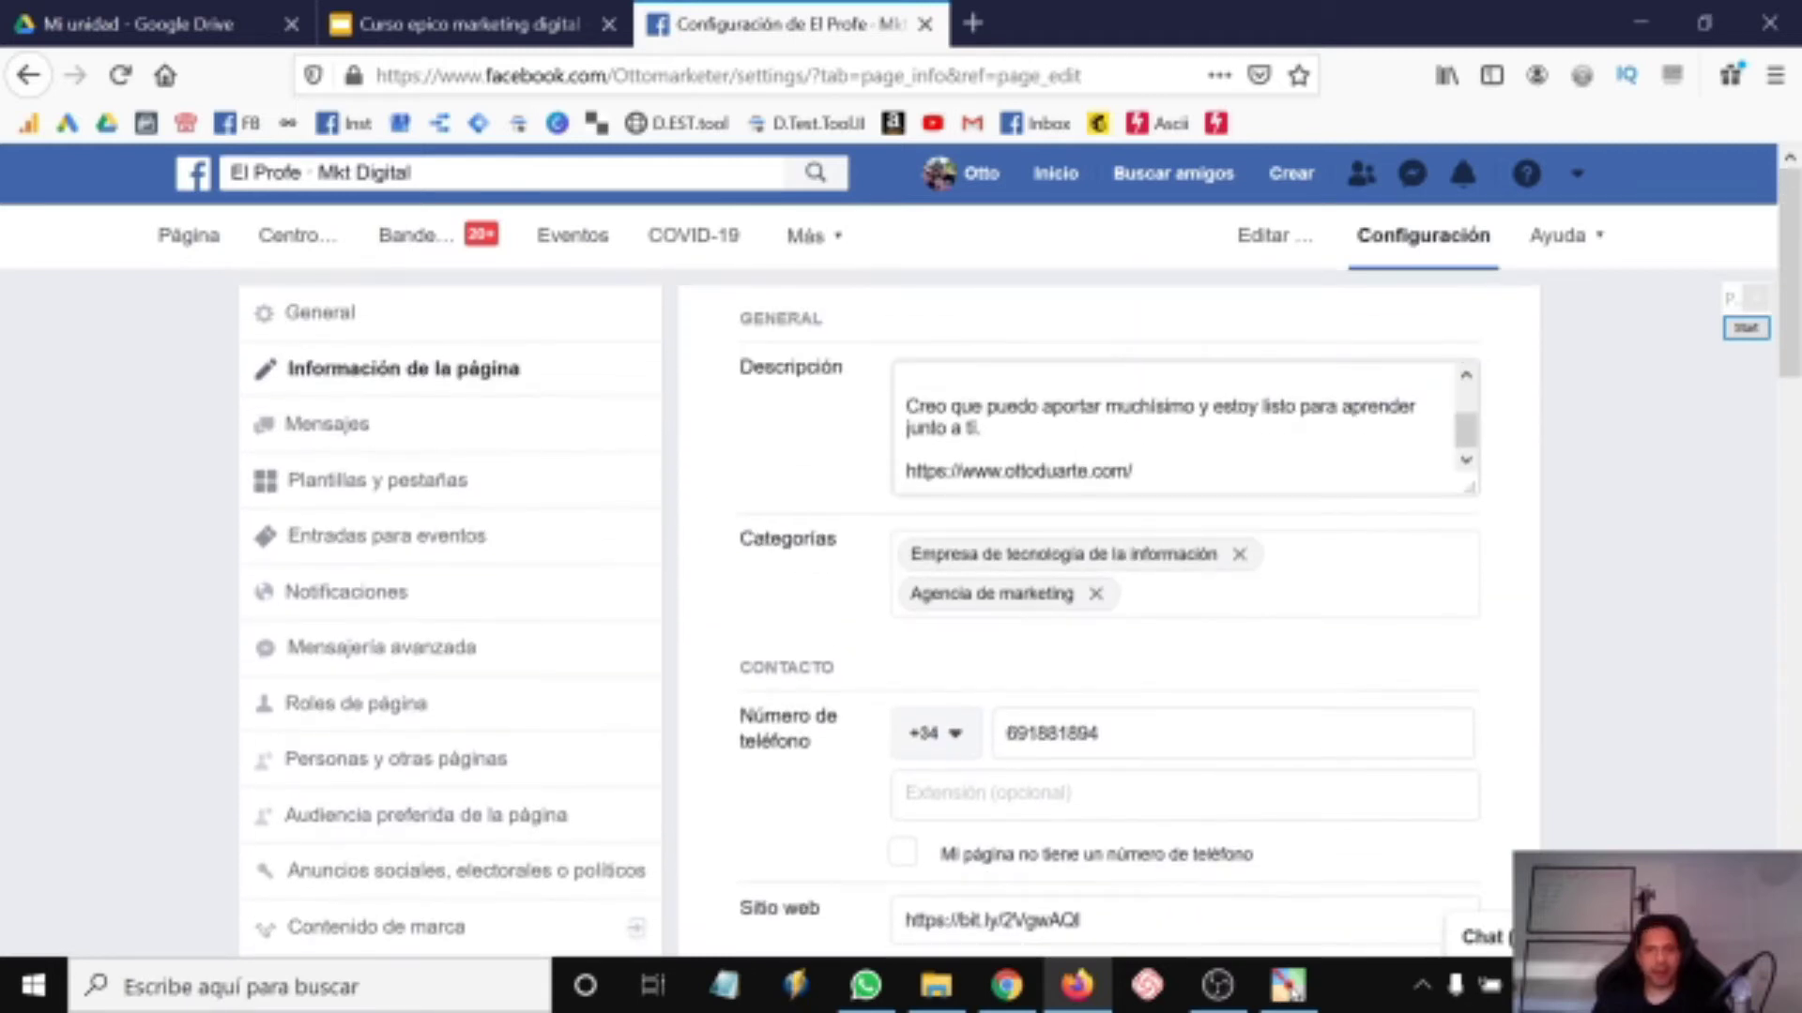
scroll(827, 628, down, 2)
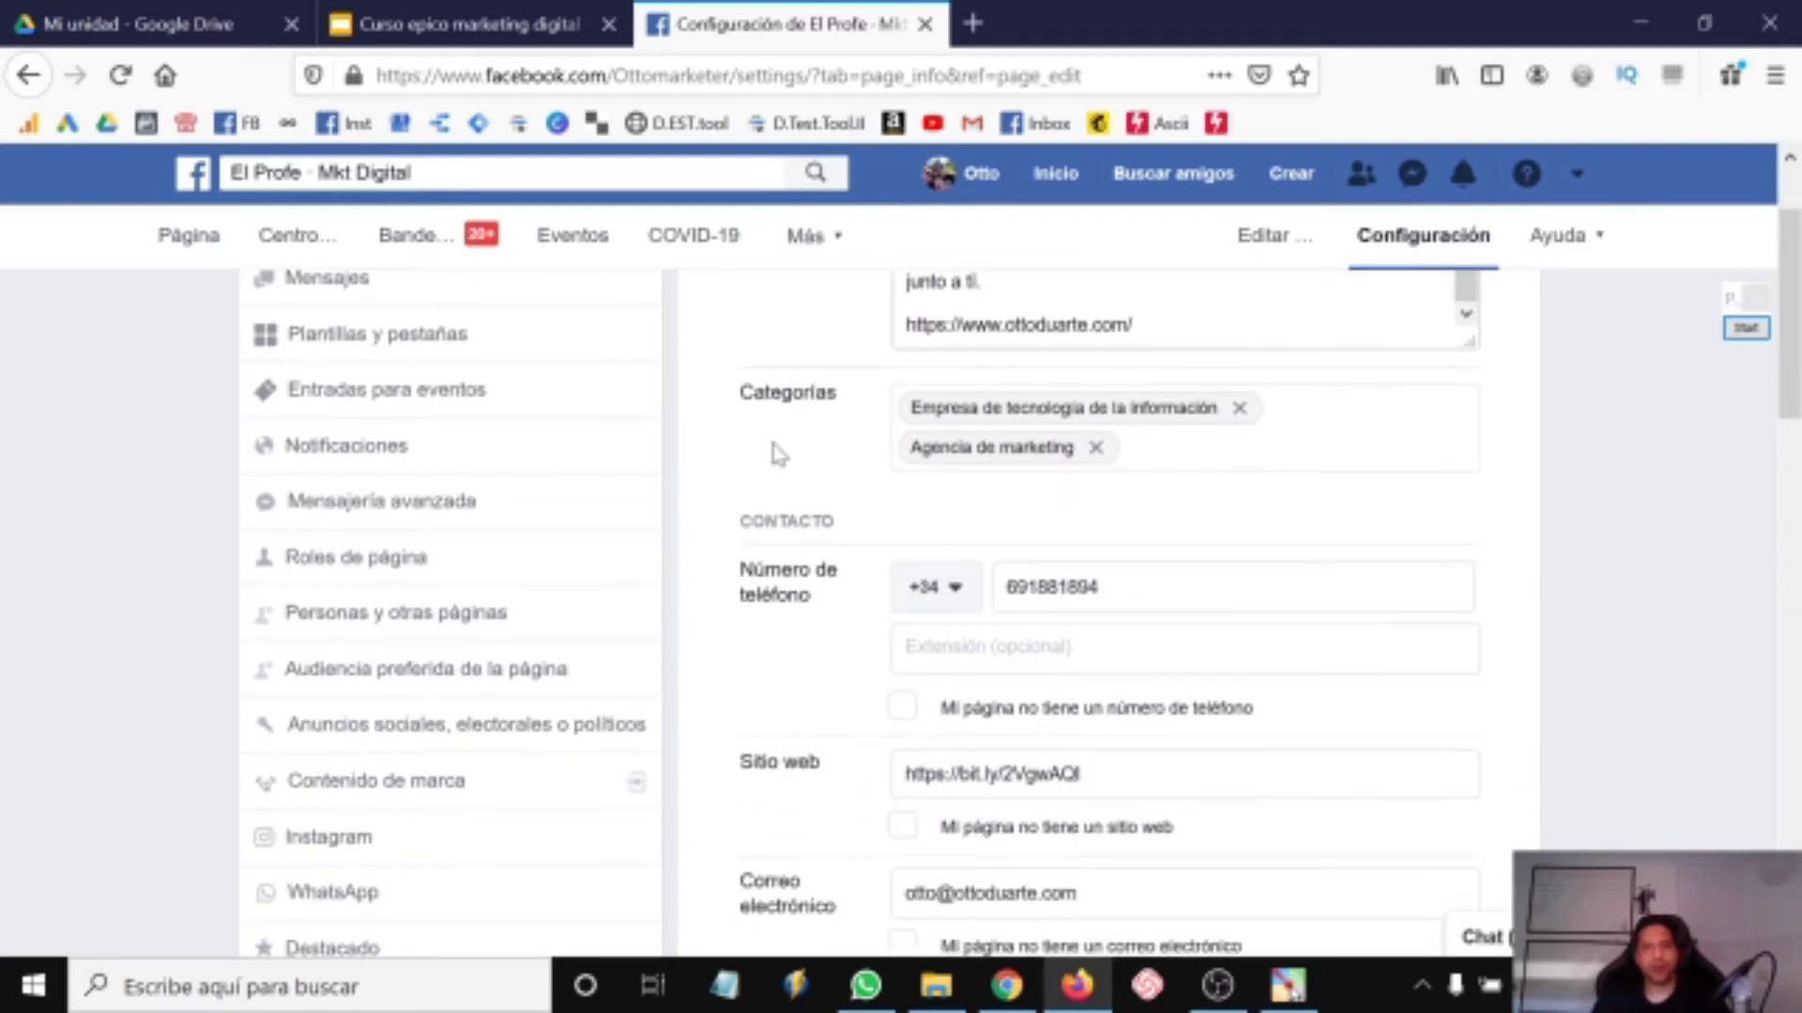
scroll(1188, 413, down, 4)
Highlight the website address in the page's contact information to examine it.
click(1164, 496)
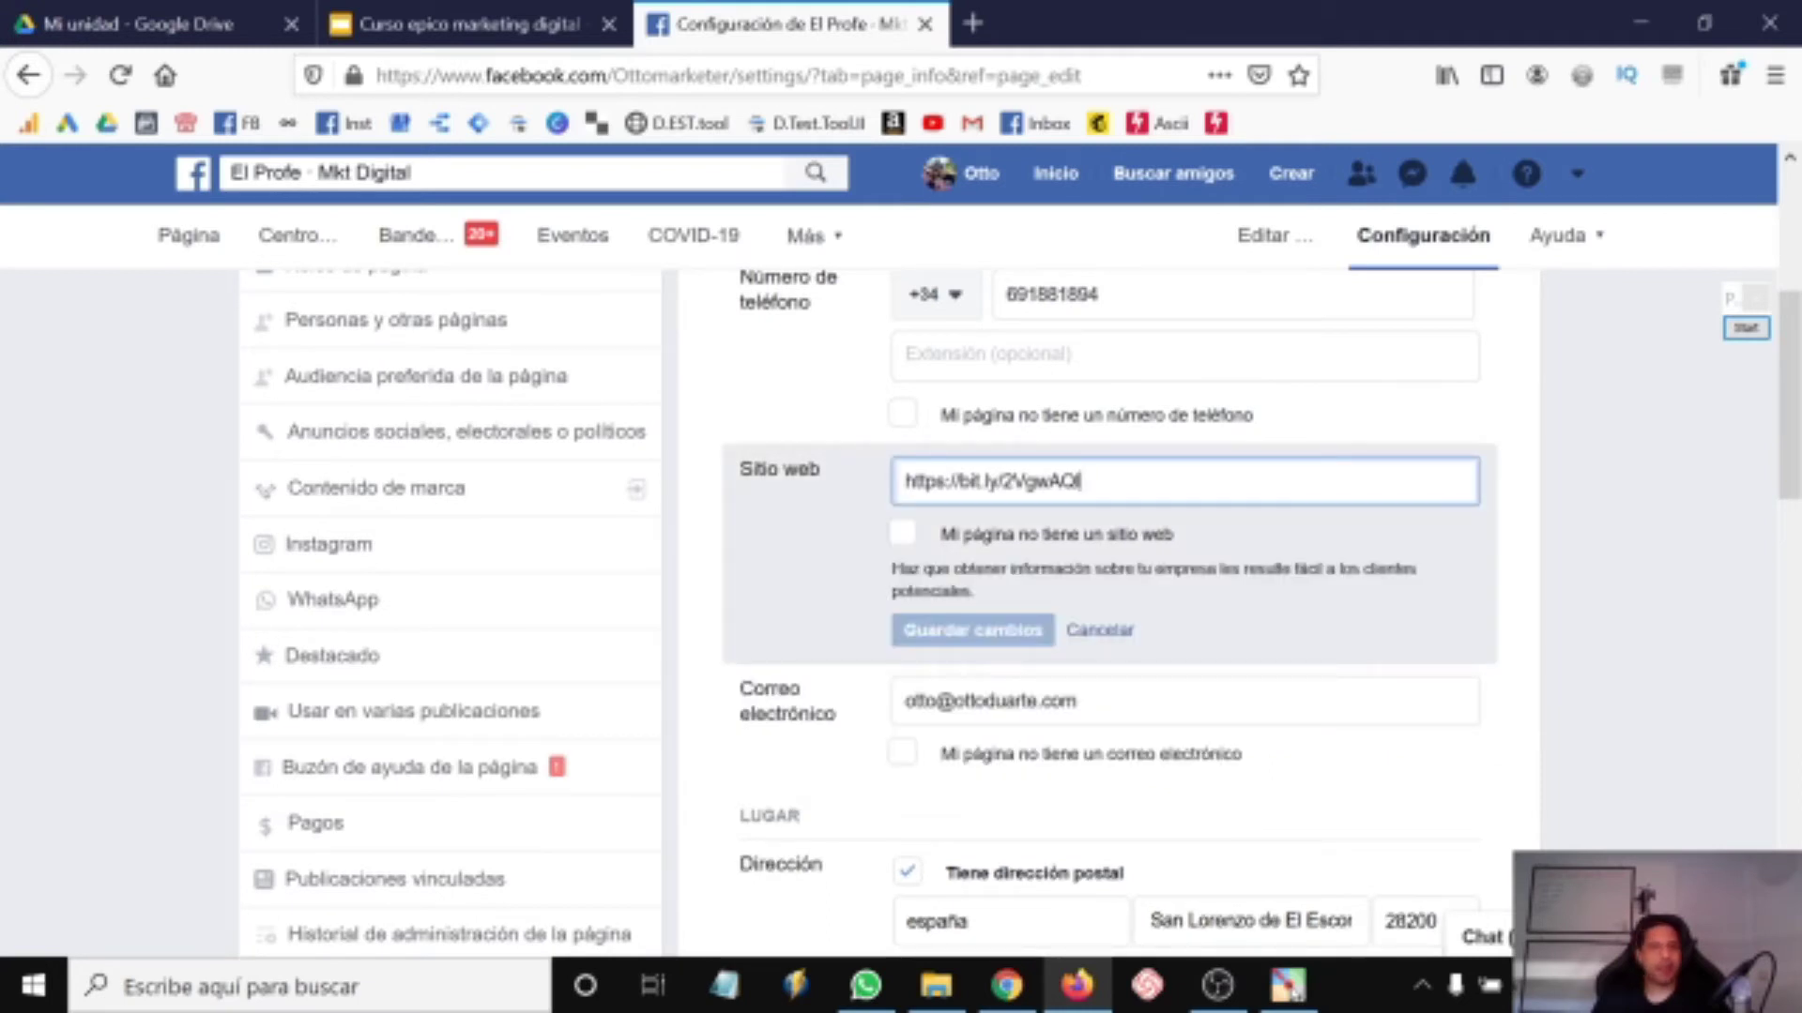
key(ctrl+a)
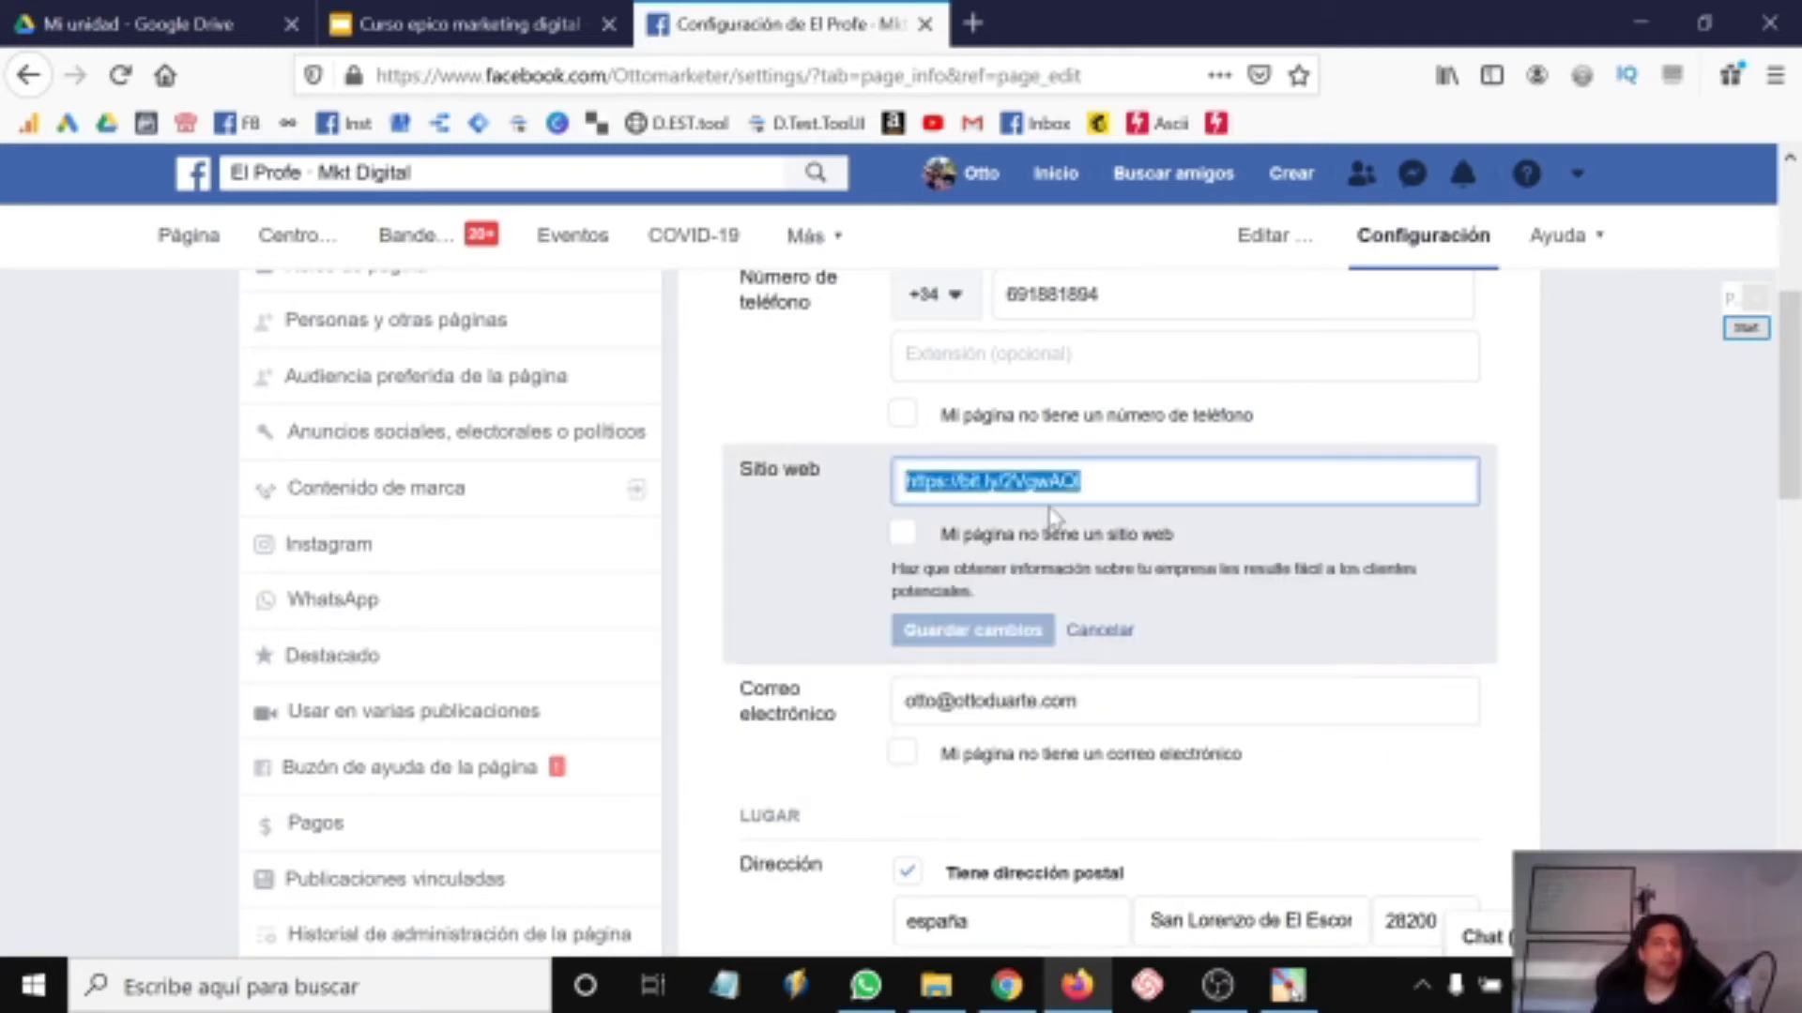
drag(1051, 533, 940, 533)
click(1080, 482)
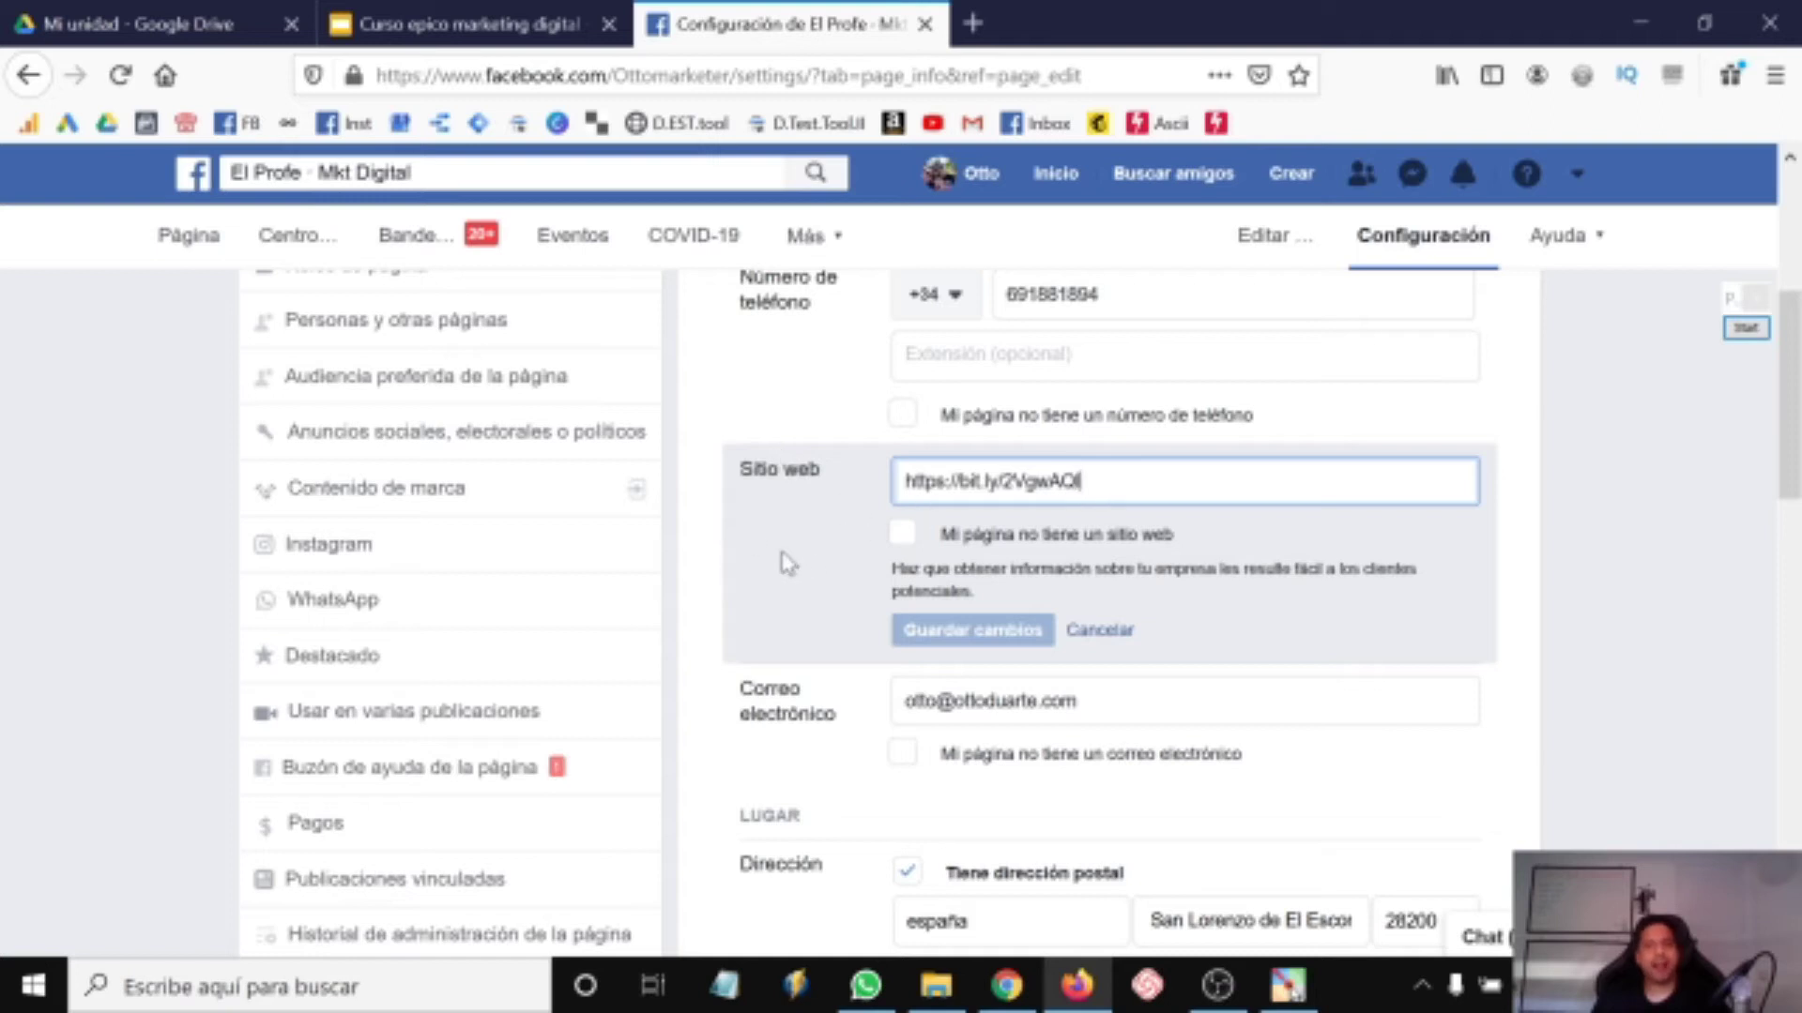
Review the remaining page information: email, address and map, service area, opening hours, prices, products and privacy policy.
scroll(788, 563, down, 3)
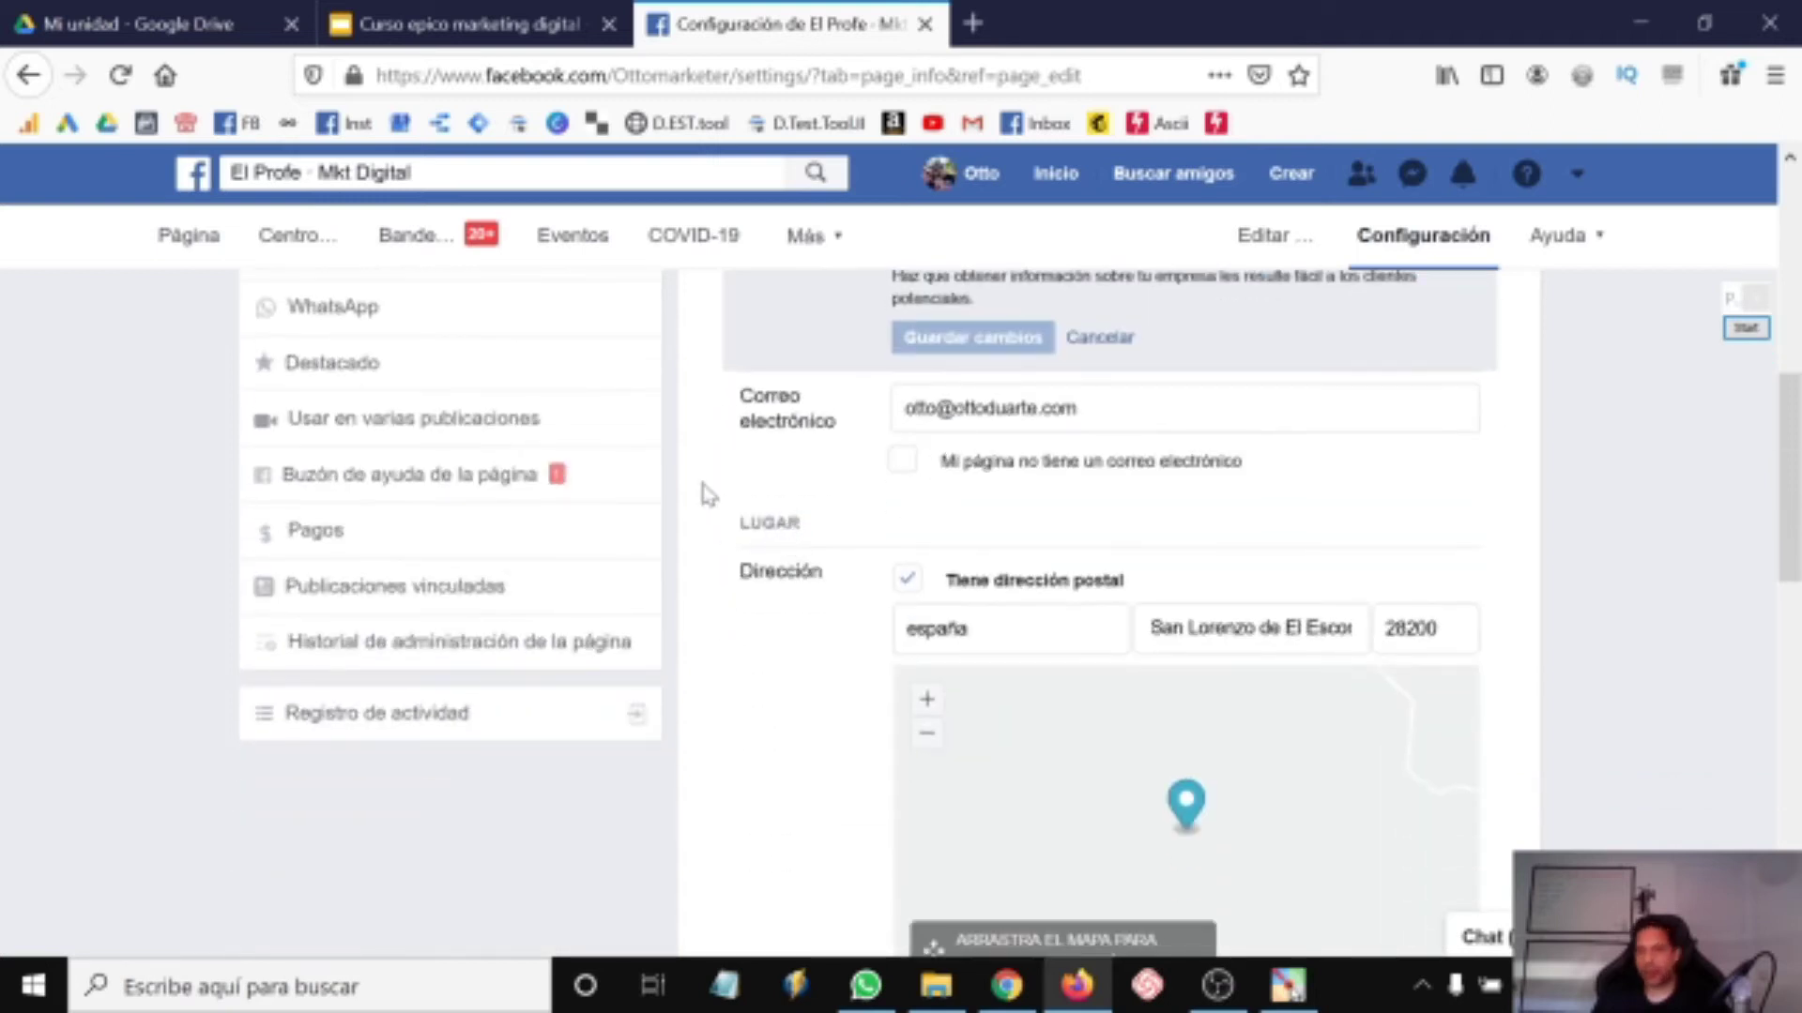
scroll(710, 494, down, 5)
scroll(708, 495, up, 3)
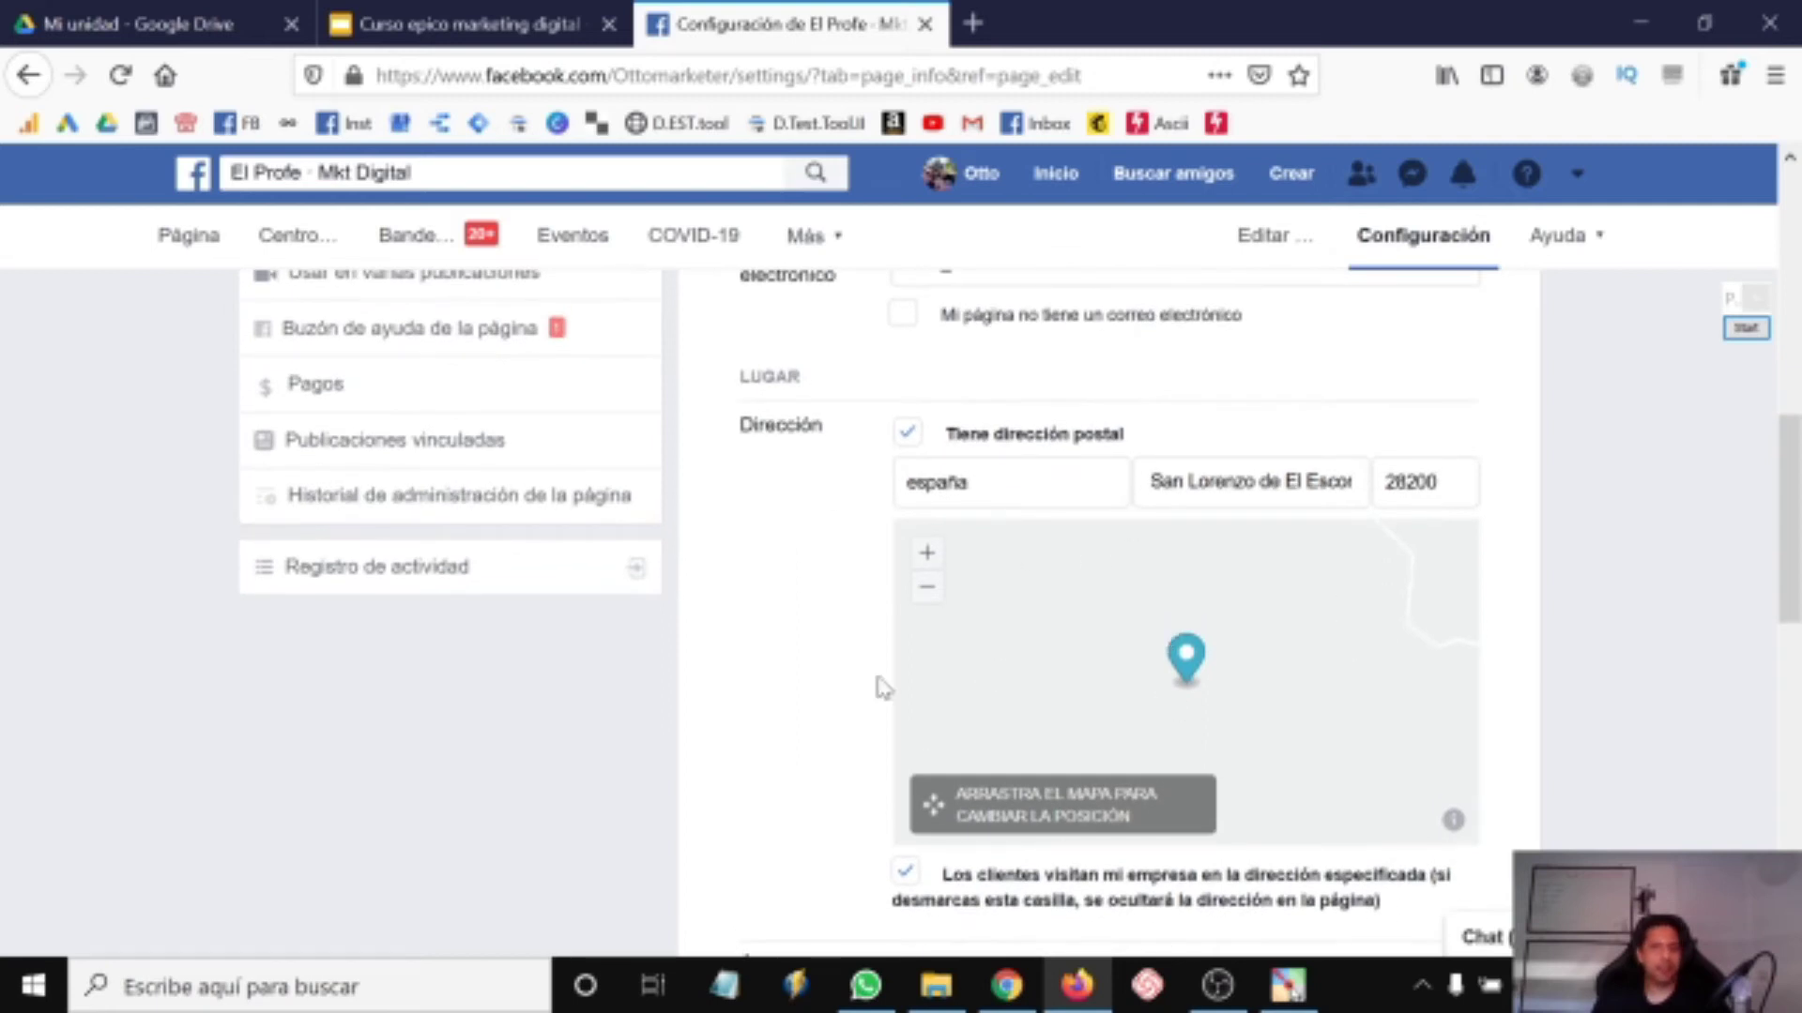
scroll(804, 651, up, 2)
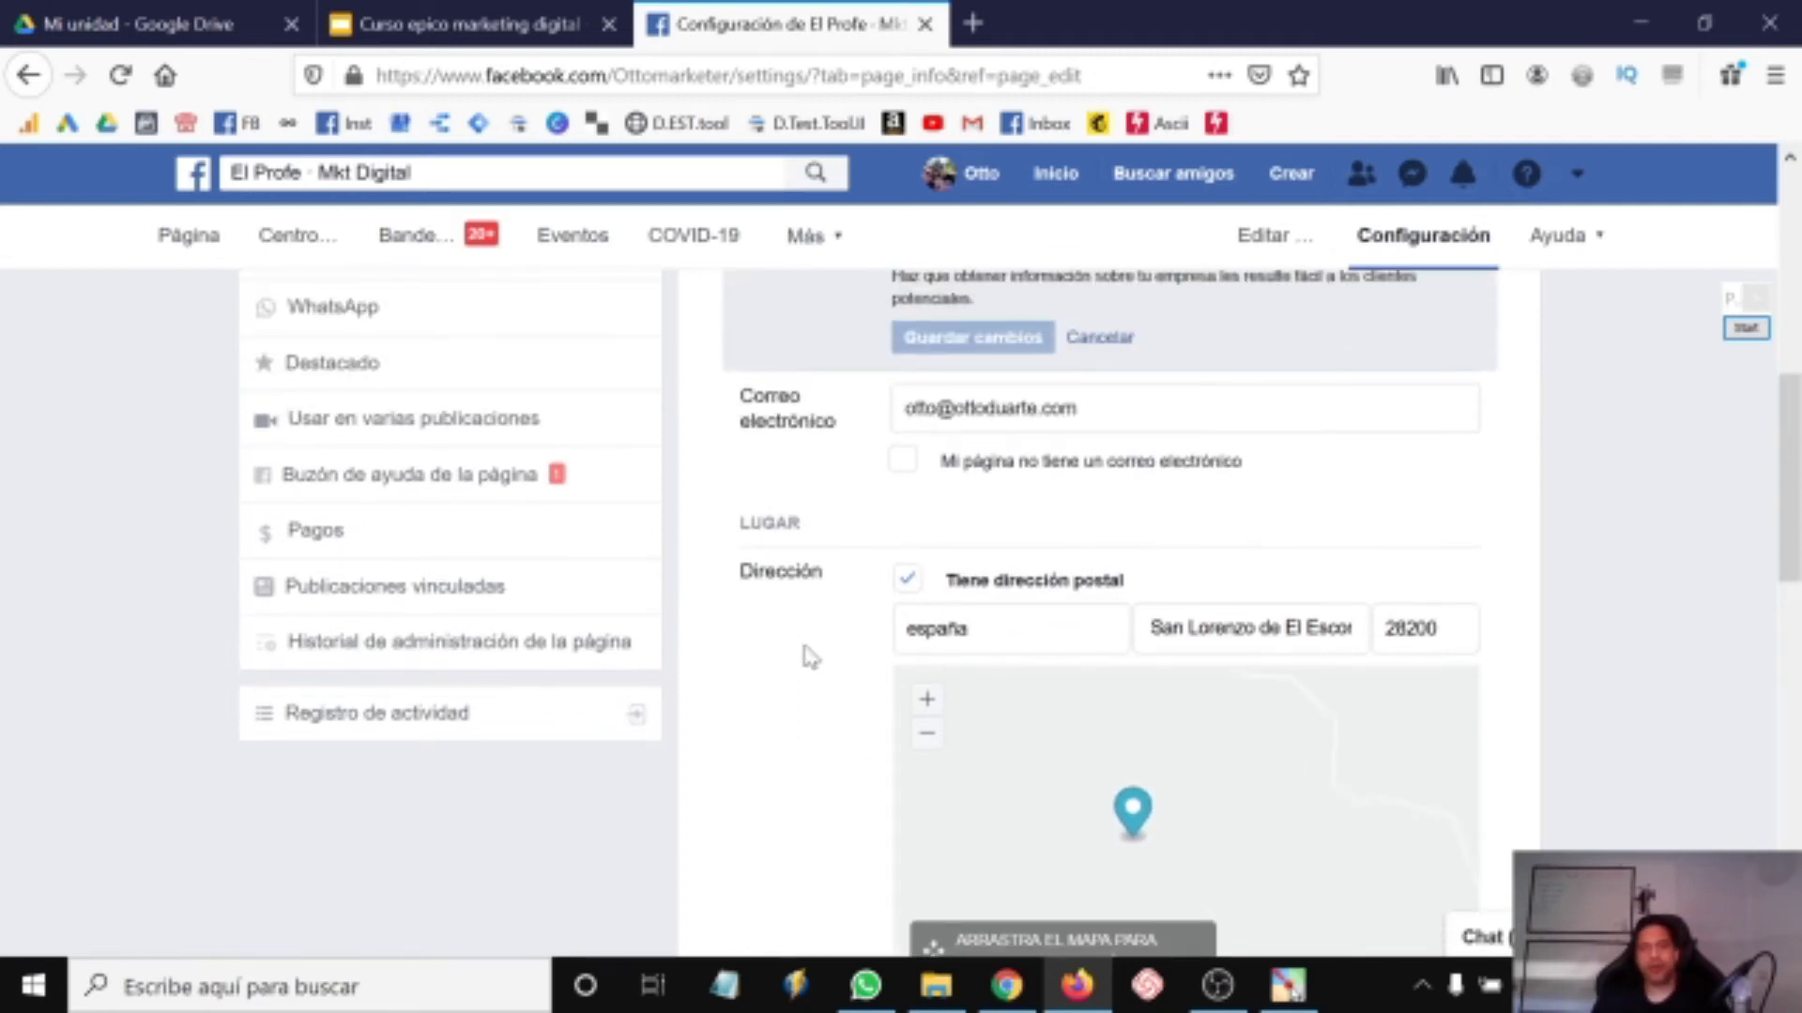
scroll(807, 655, down, 5)
scroll(807, 654, up, 3)
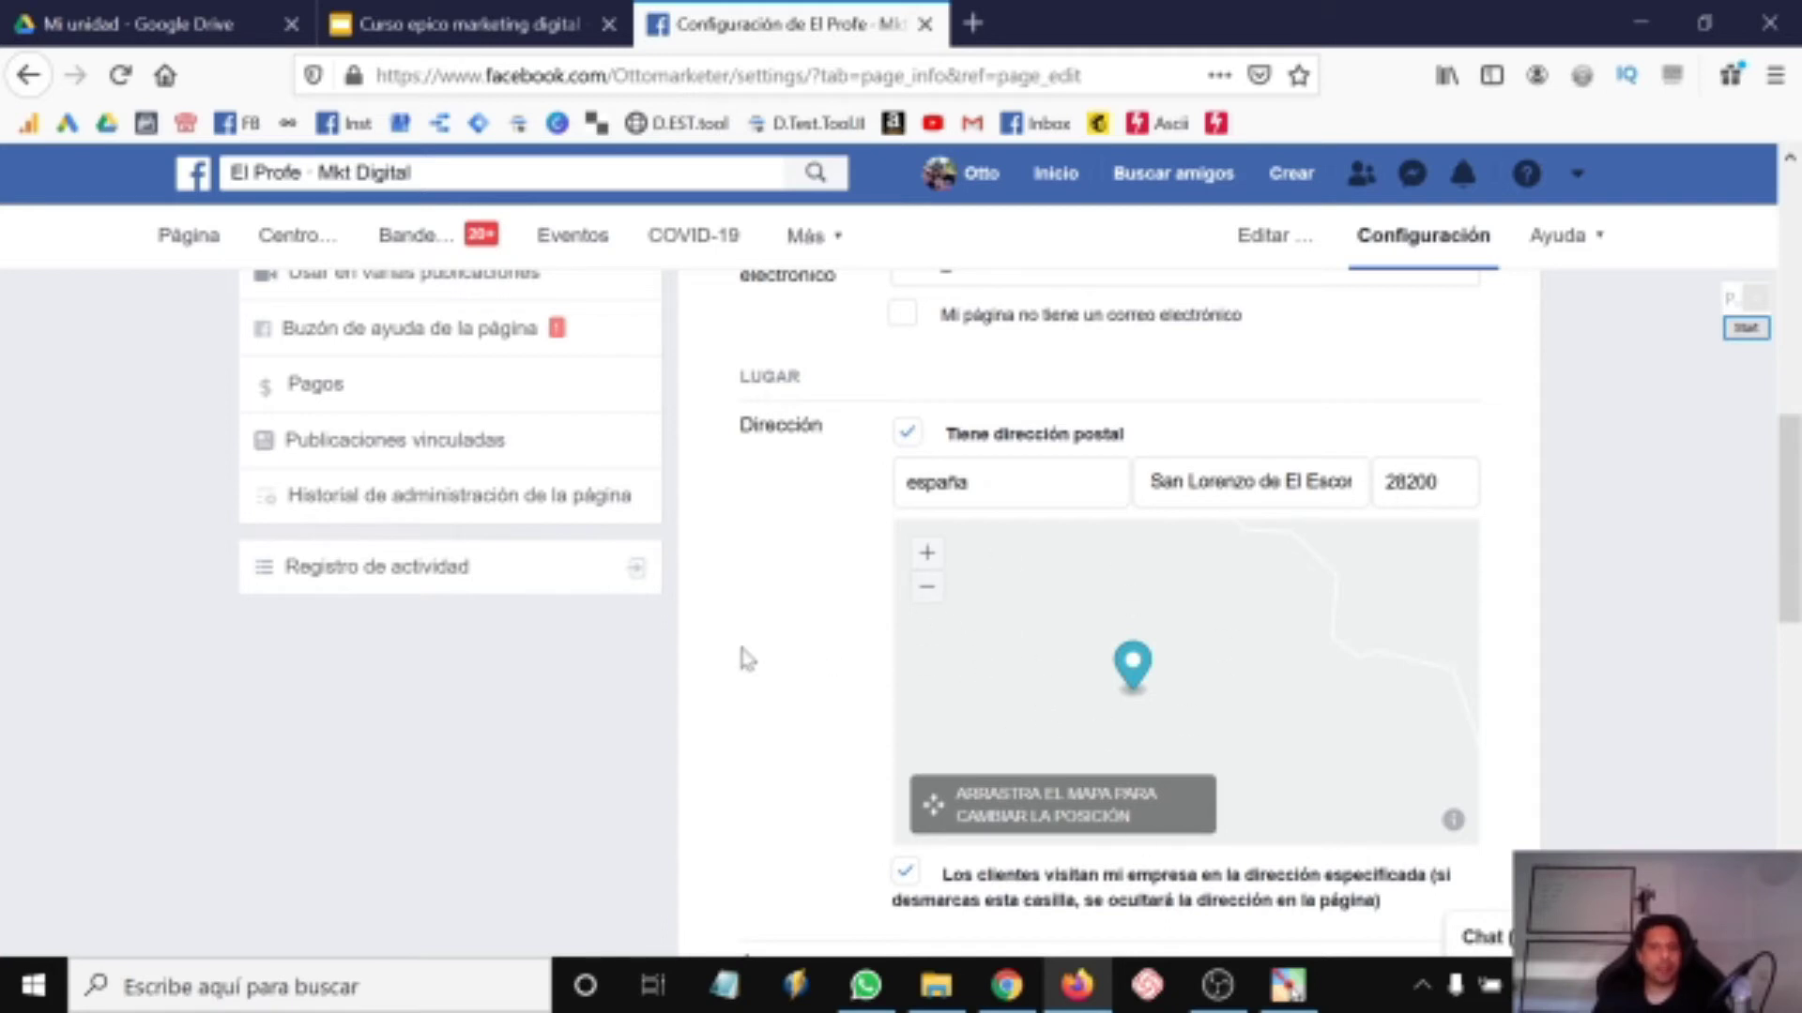
scroll(580, 671, down, 5)
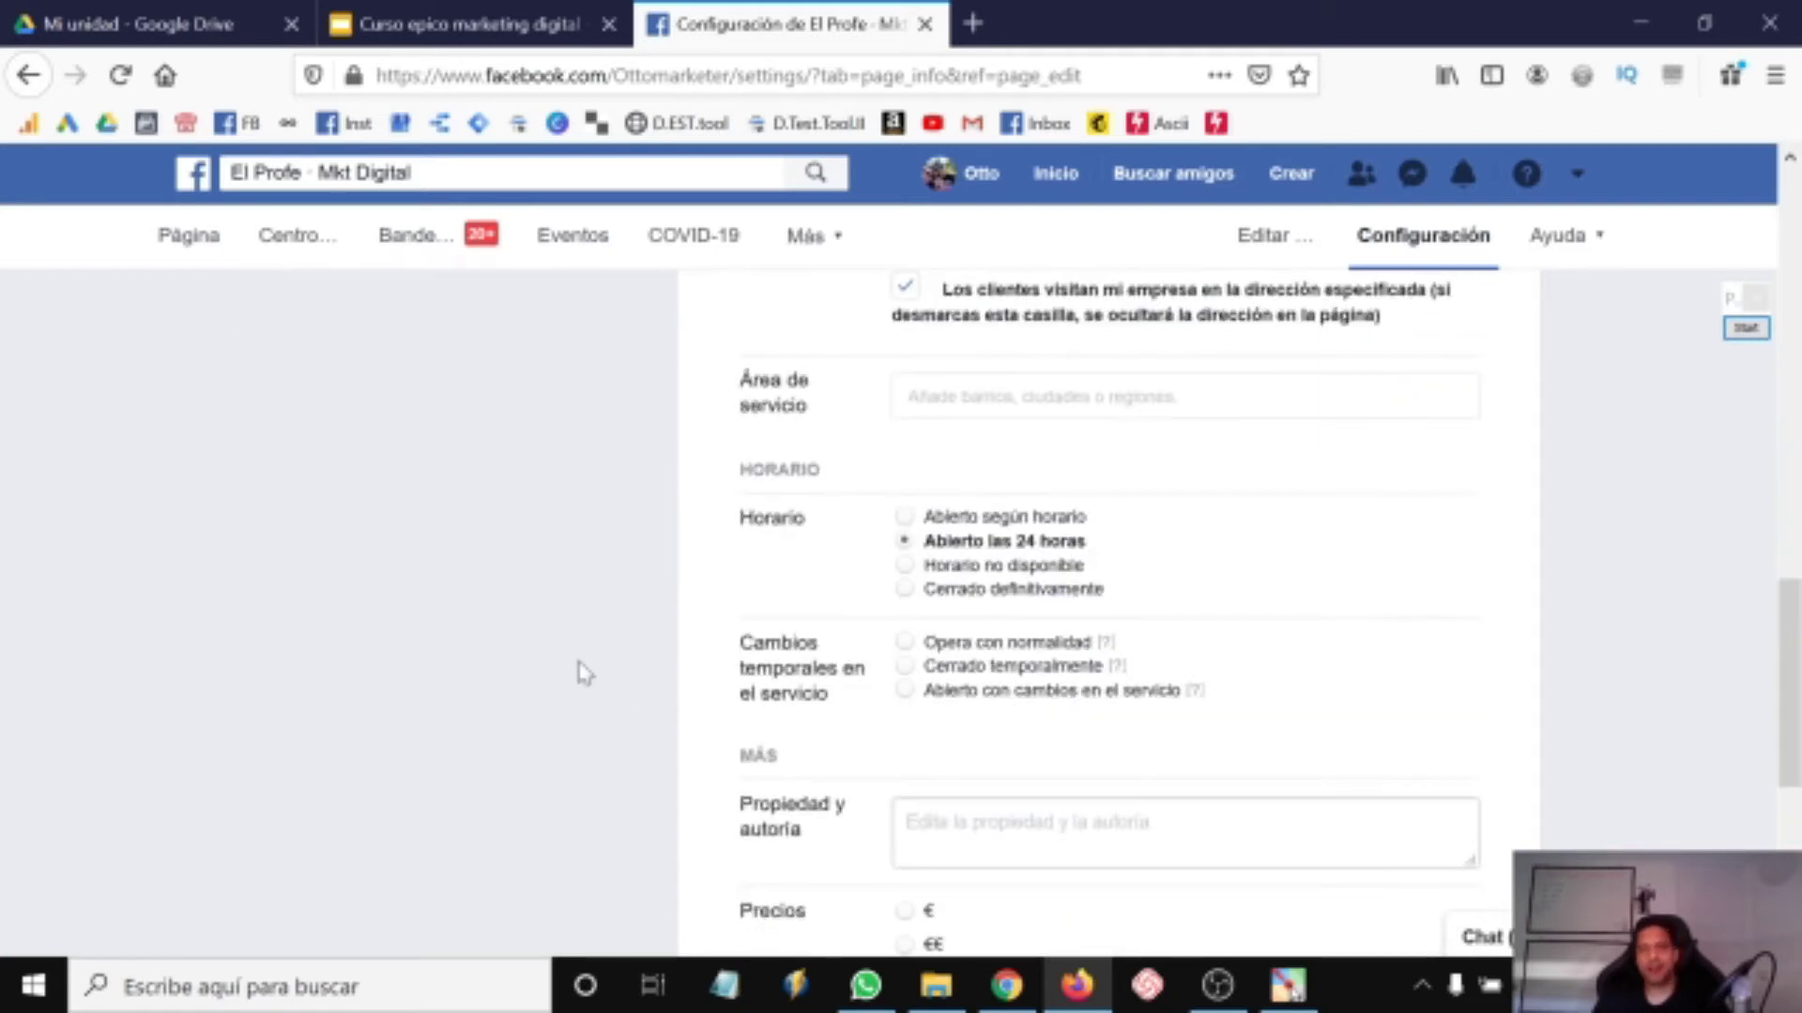
scroll(713, 702, down, 3)
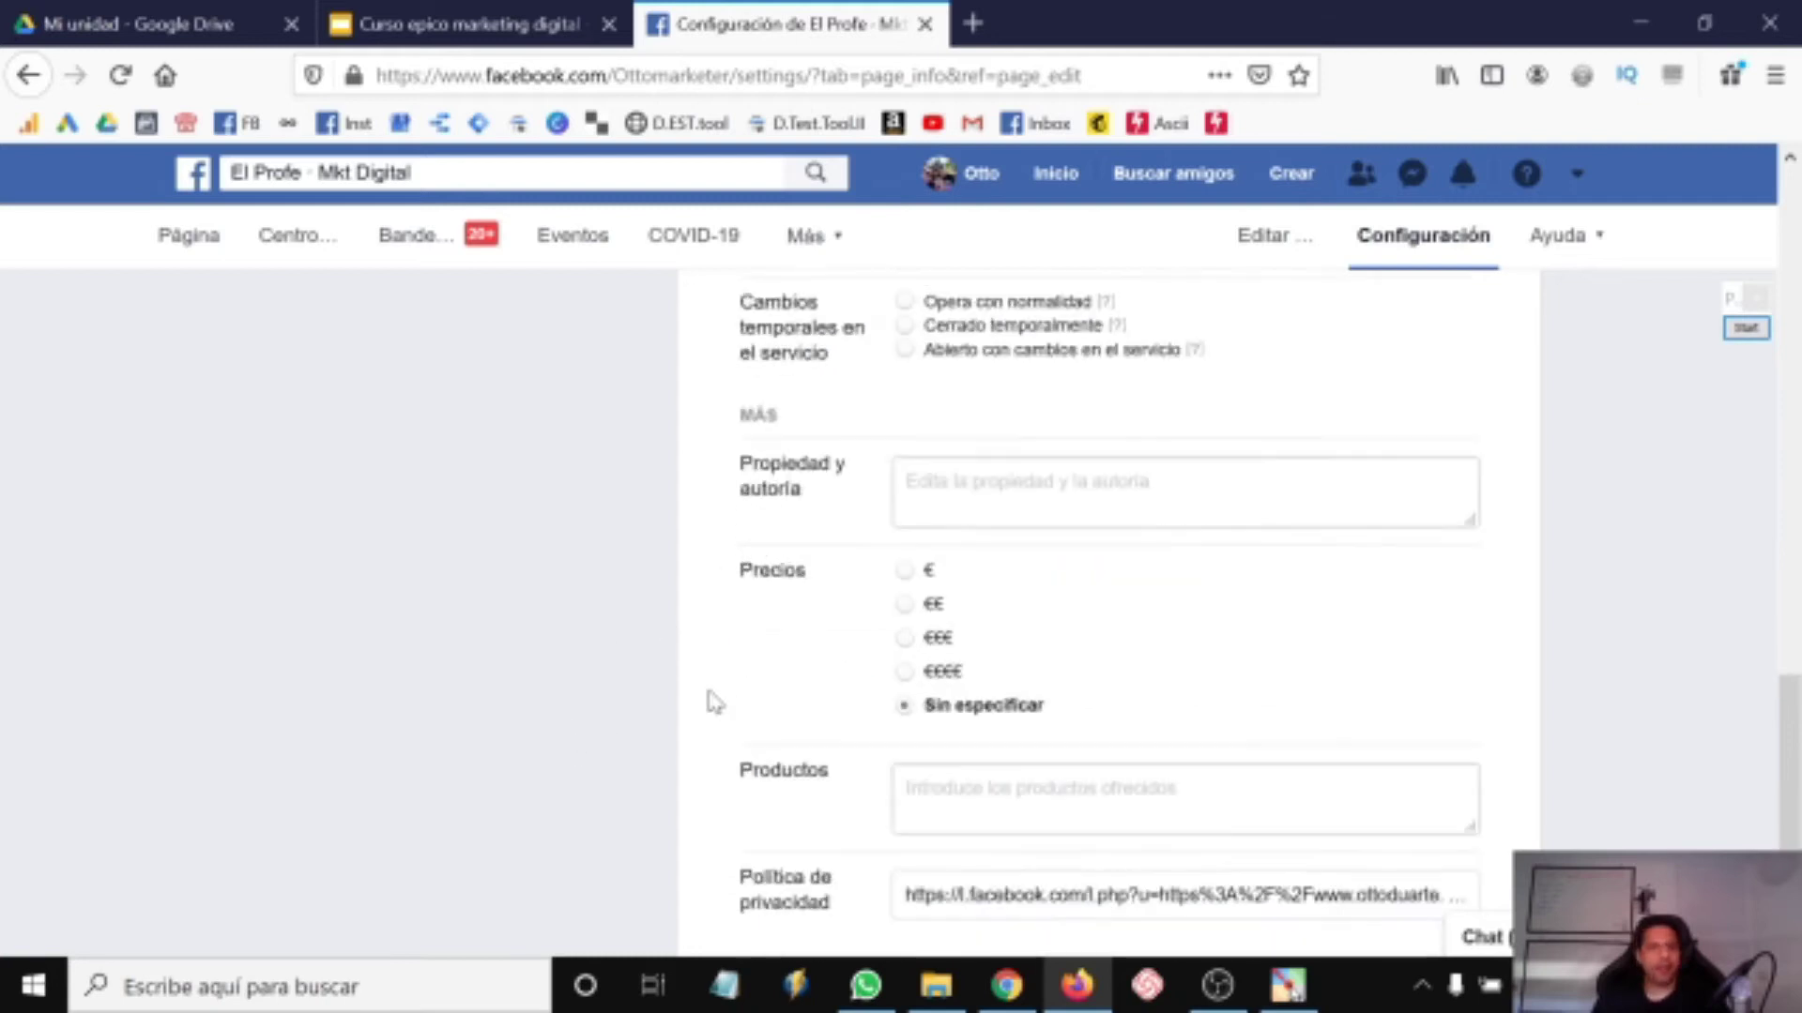
scroll(713, 702, down, 2)
scroll(713, 700, up, 3)
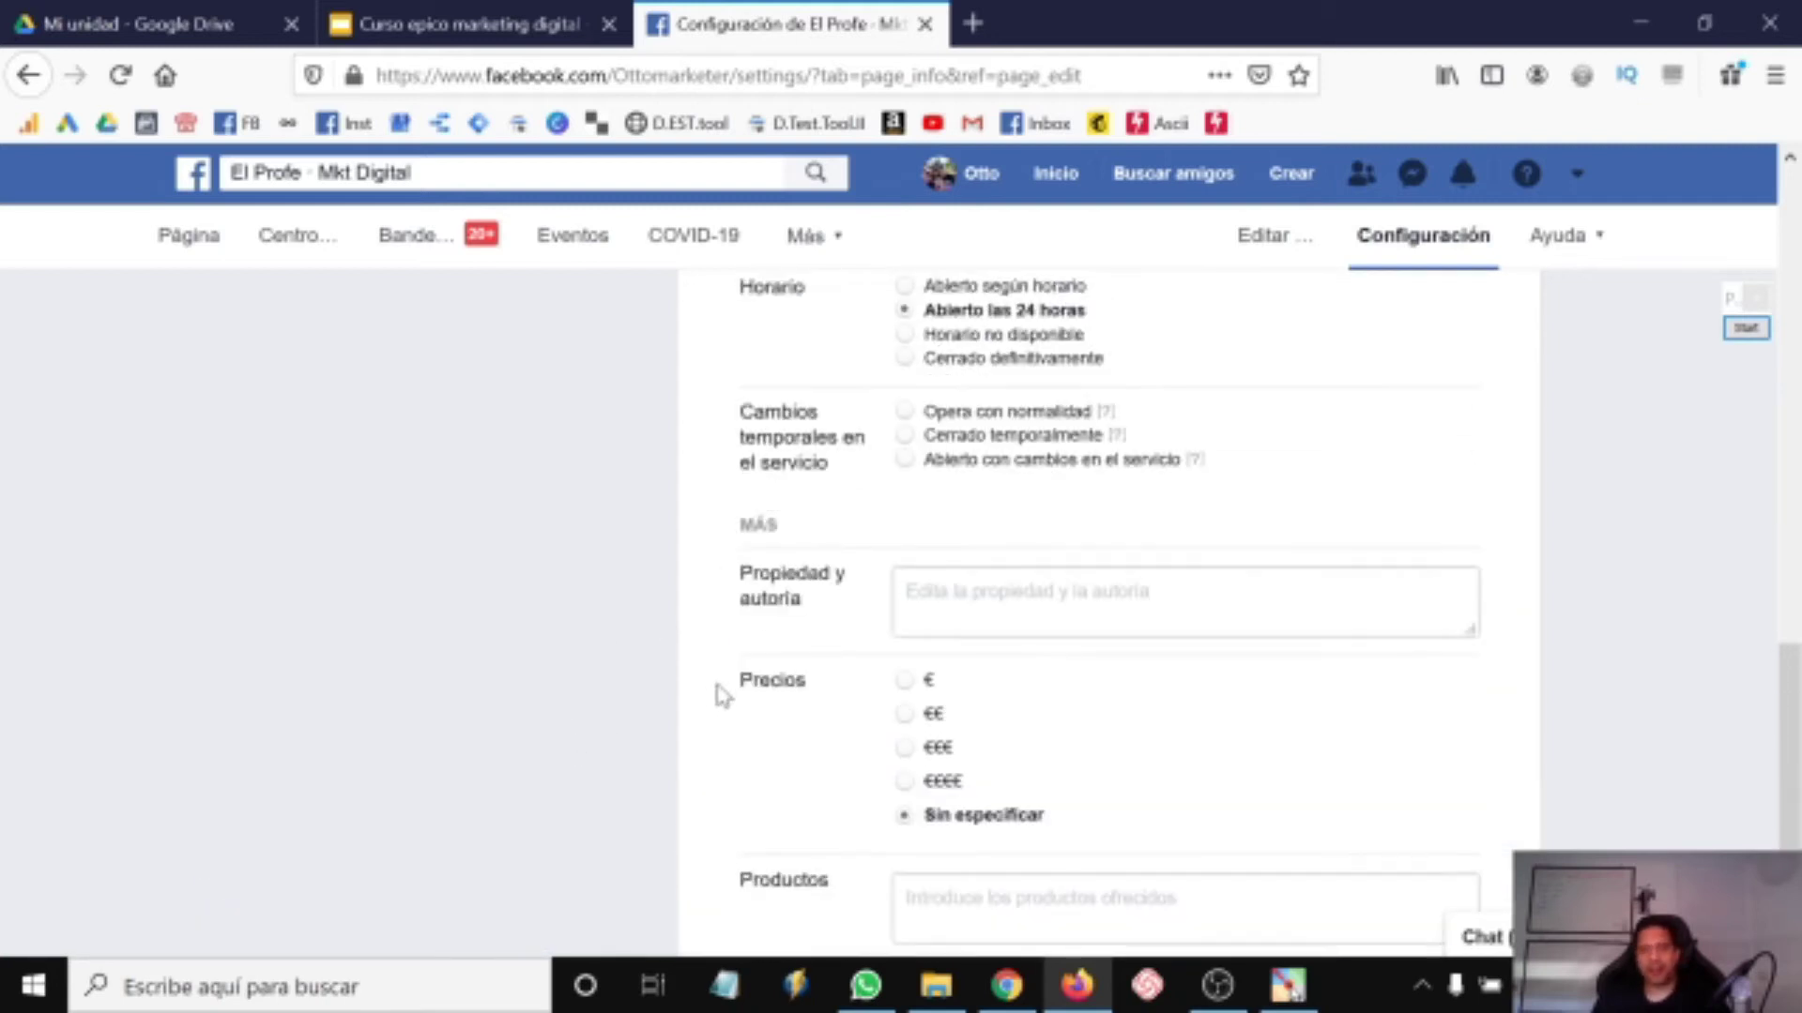
scroll(722, 696, down, 3)
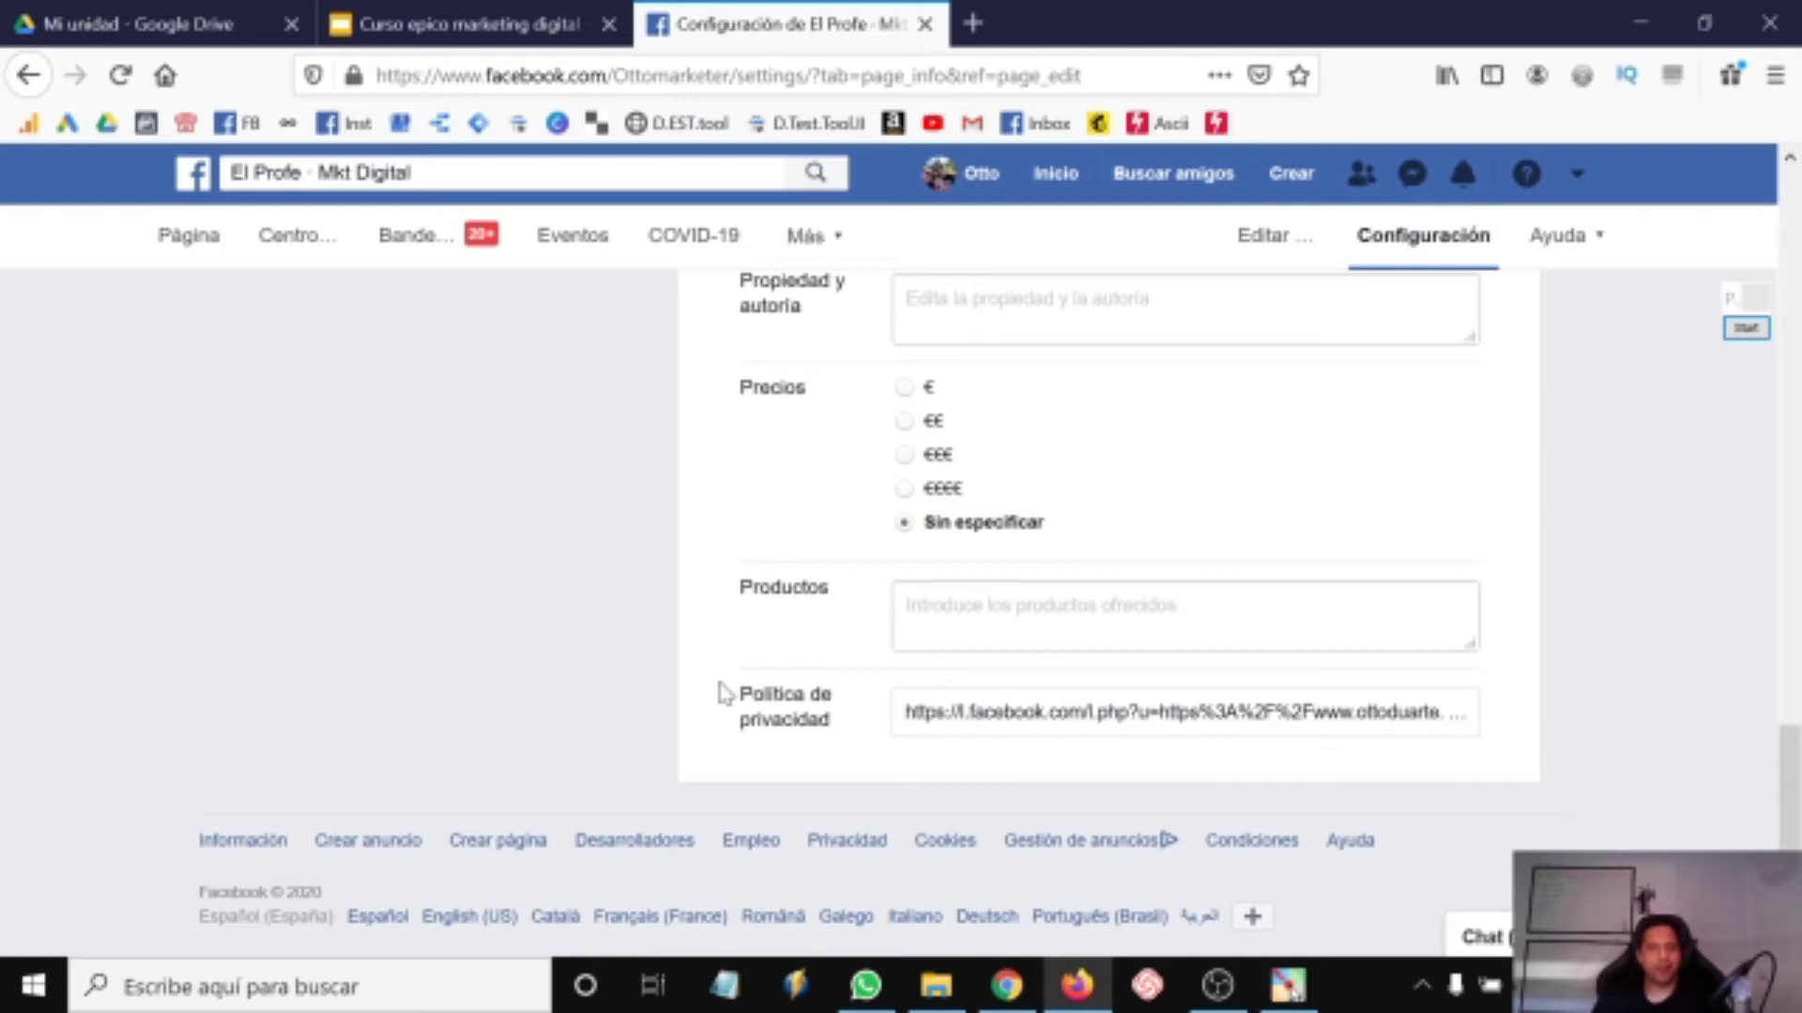
scroll(722, 694, up, 15)
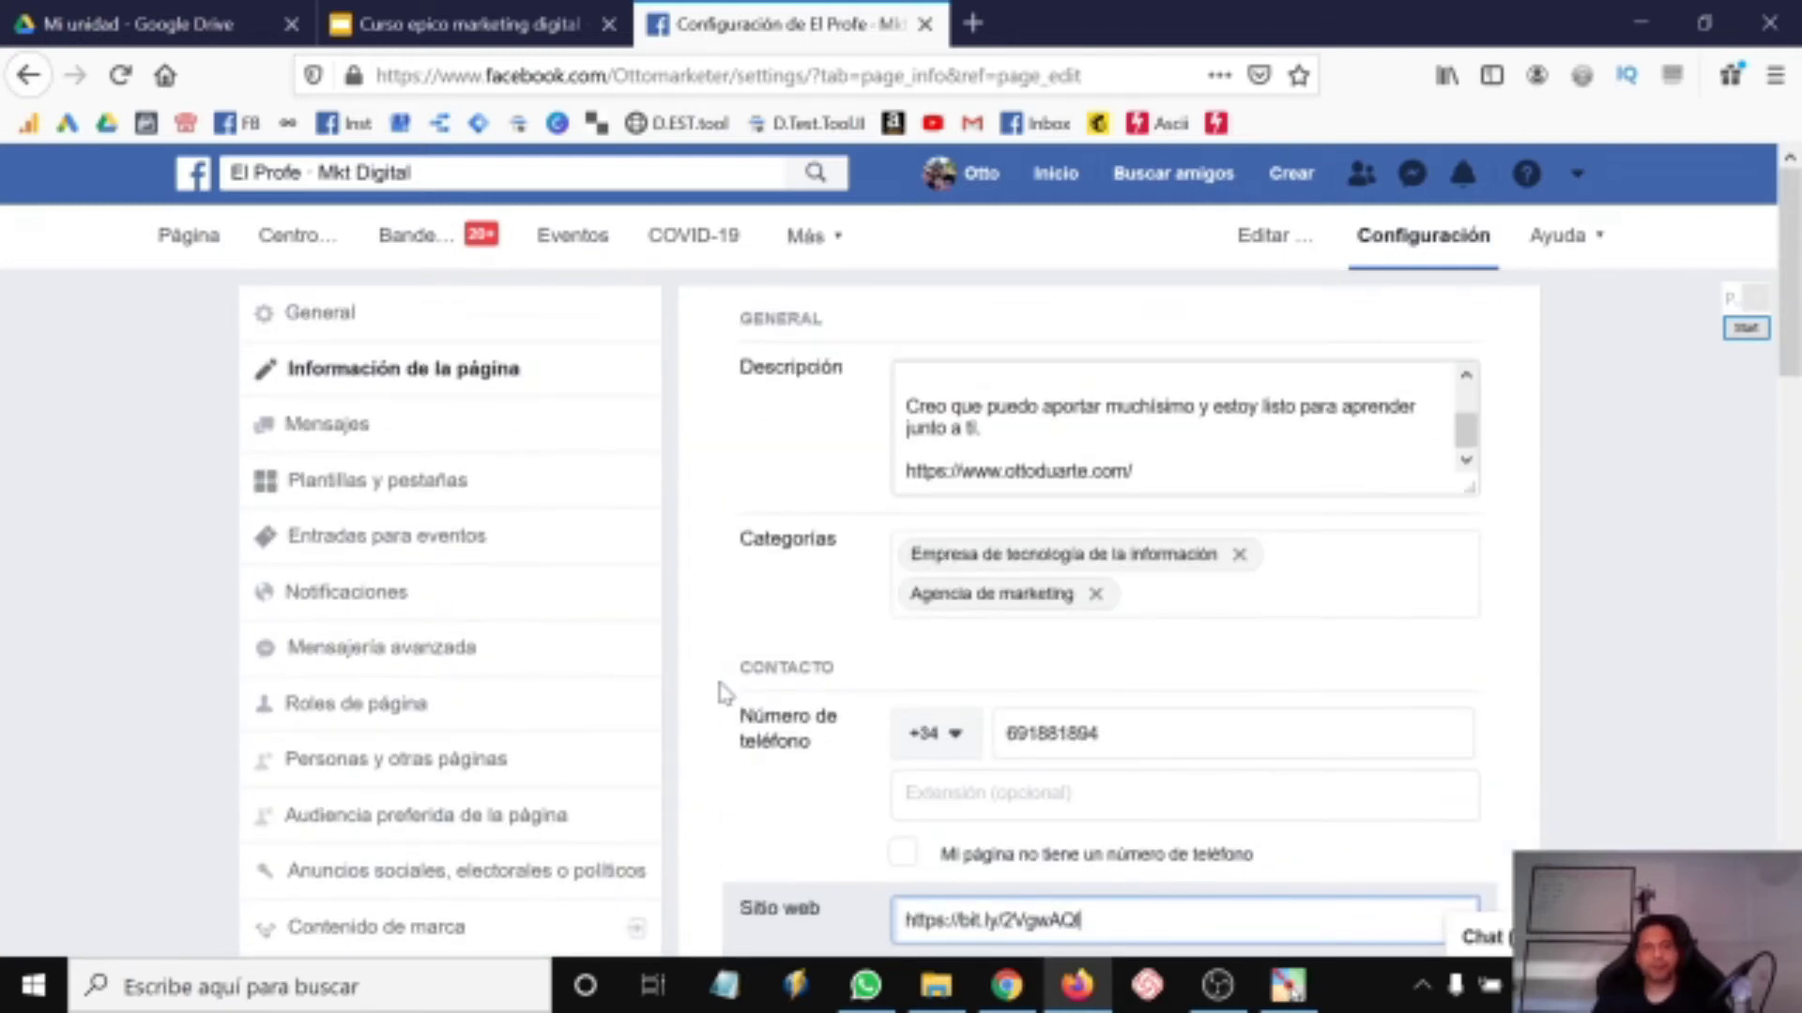
Open the page's messaging settings and review the general options, greeting, Messenger URL, website plugin and automatic replies.
click(350, 427)
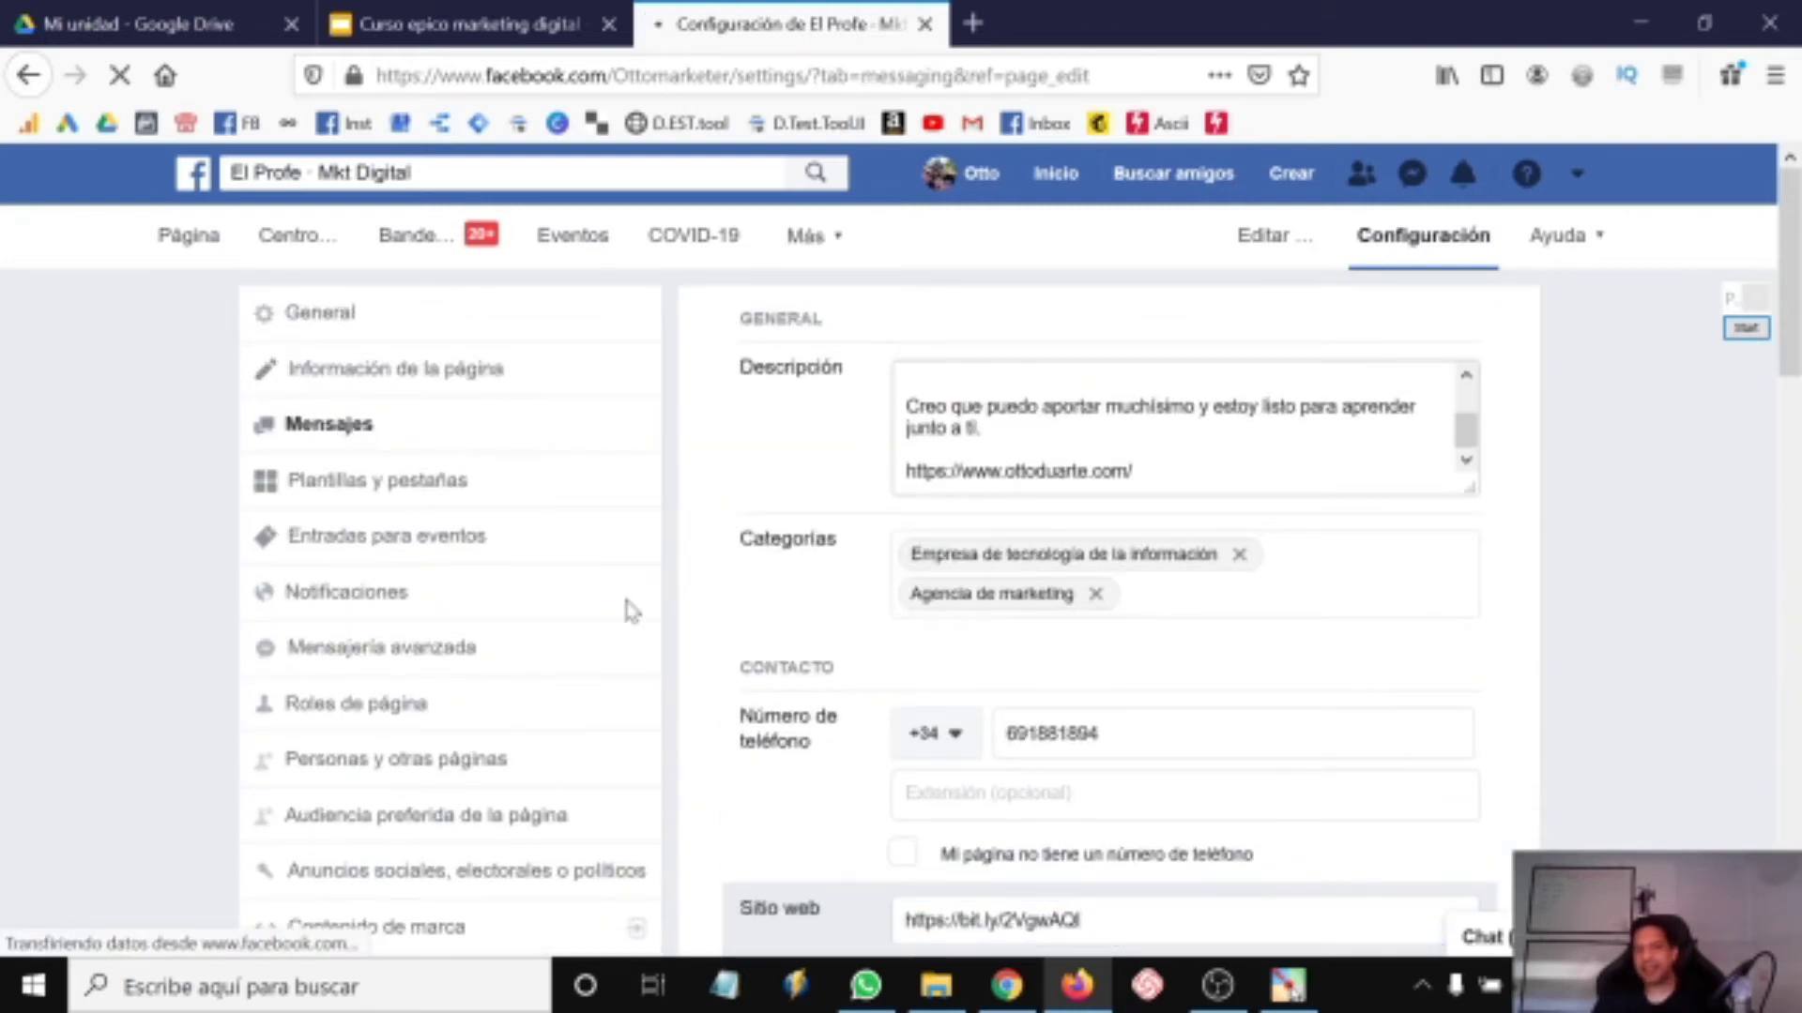
scroll(634, 605, down, 3)
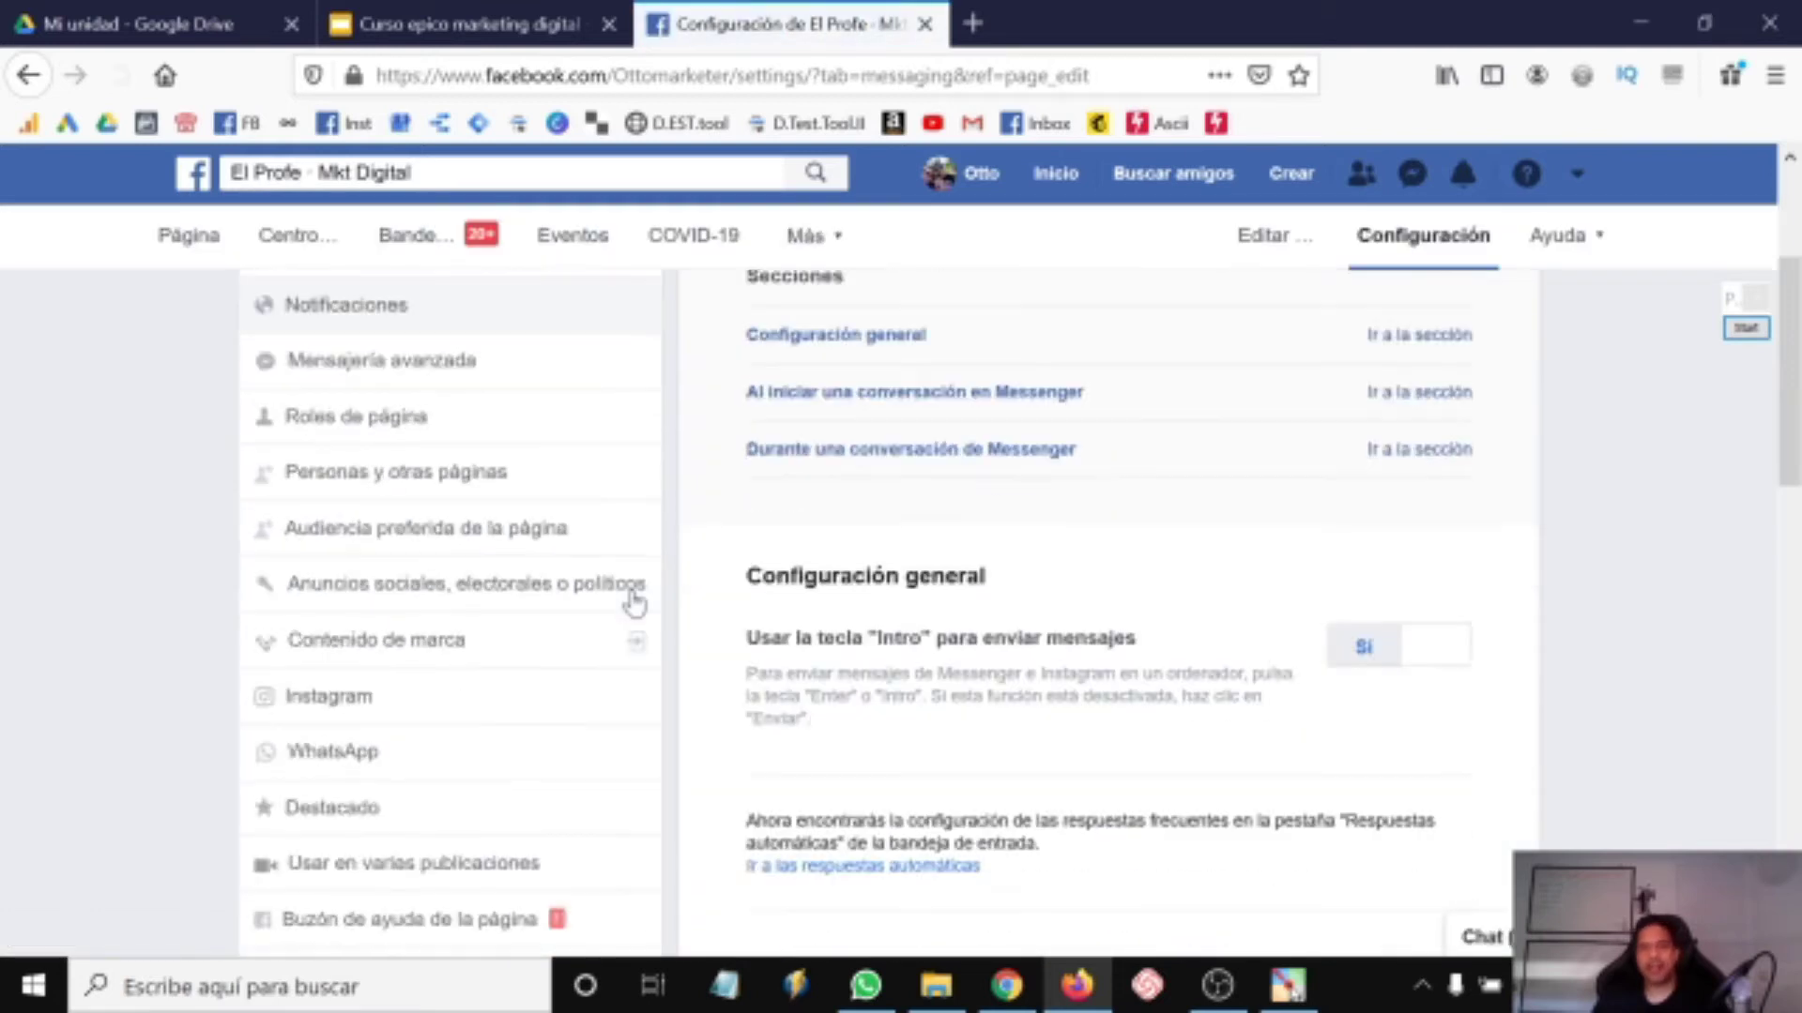
scroll(634, 603, down, 3)
scroll(634, 603, down, 3)
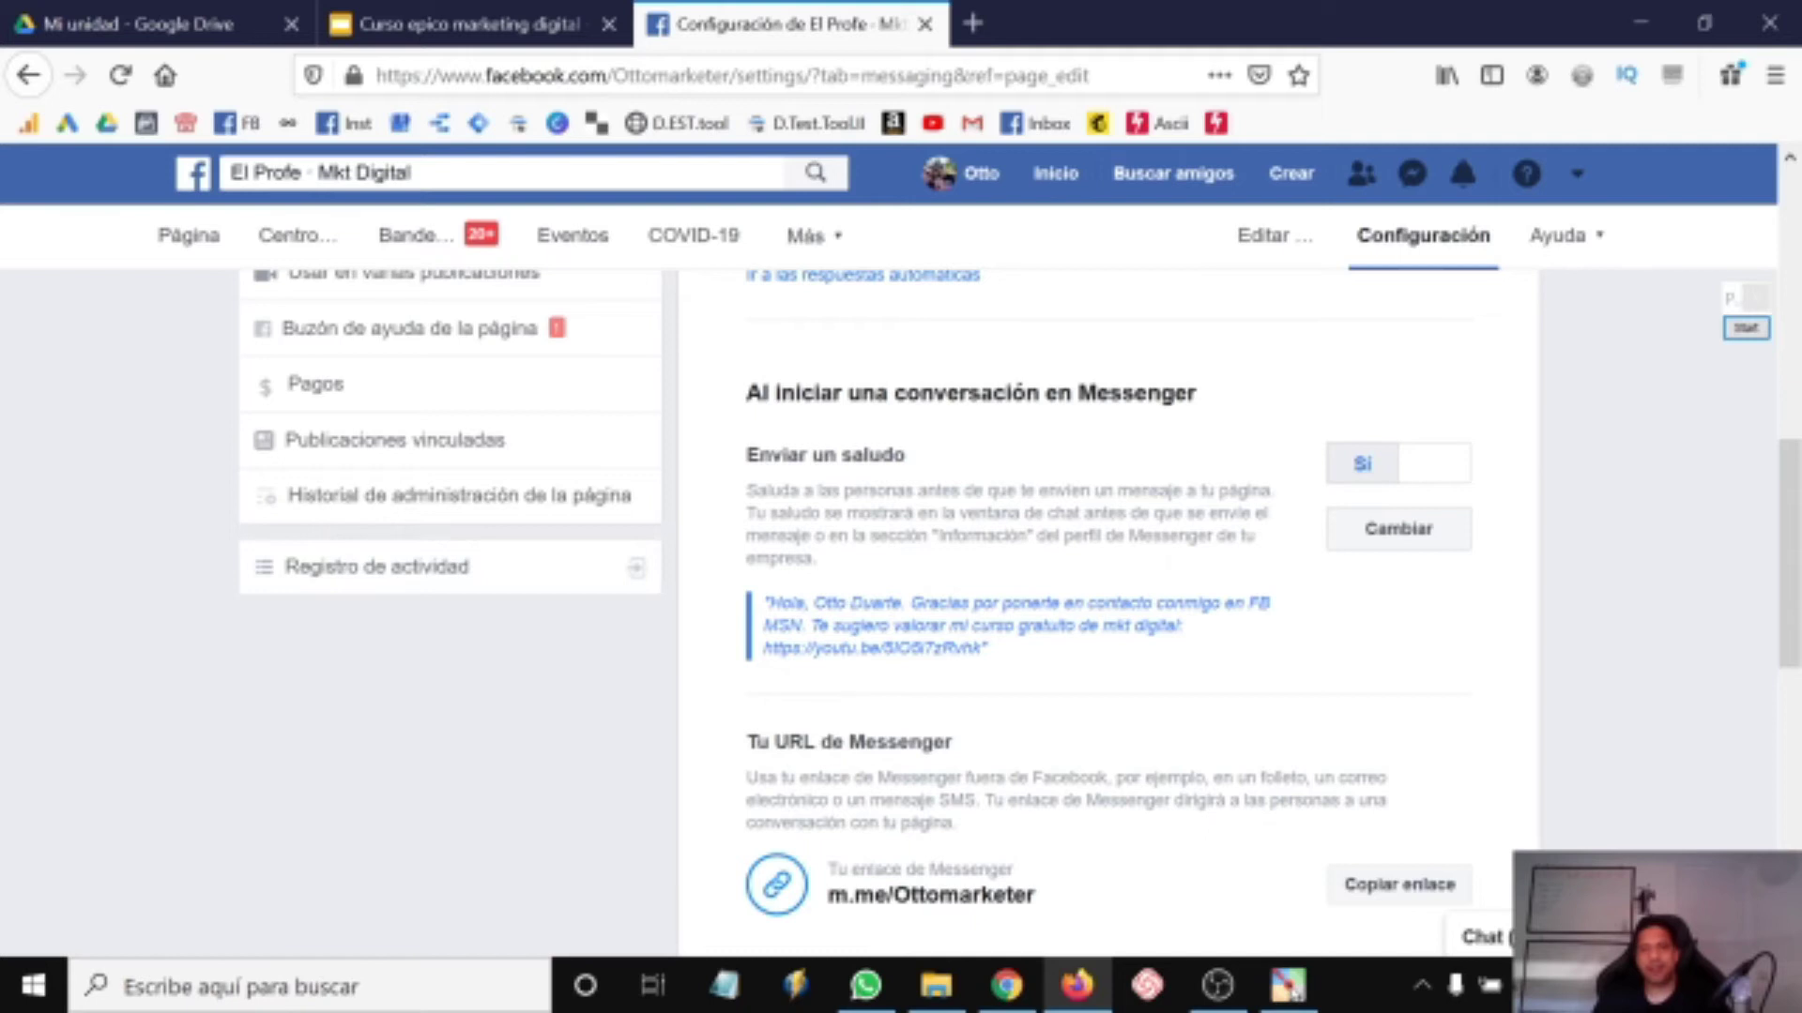
scroll(853, 745, down, 4)
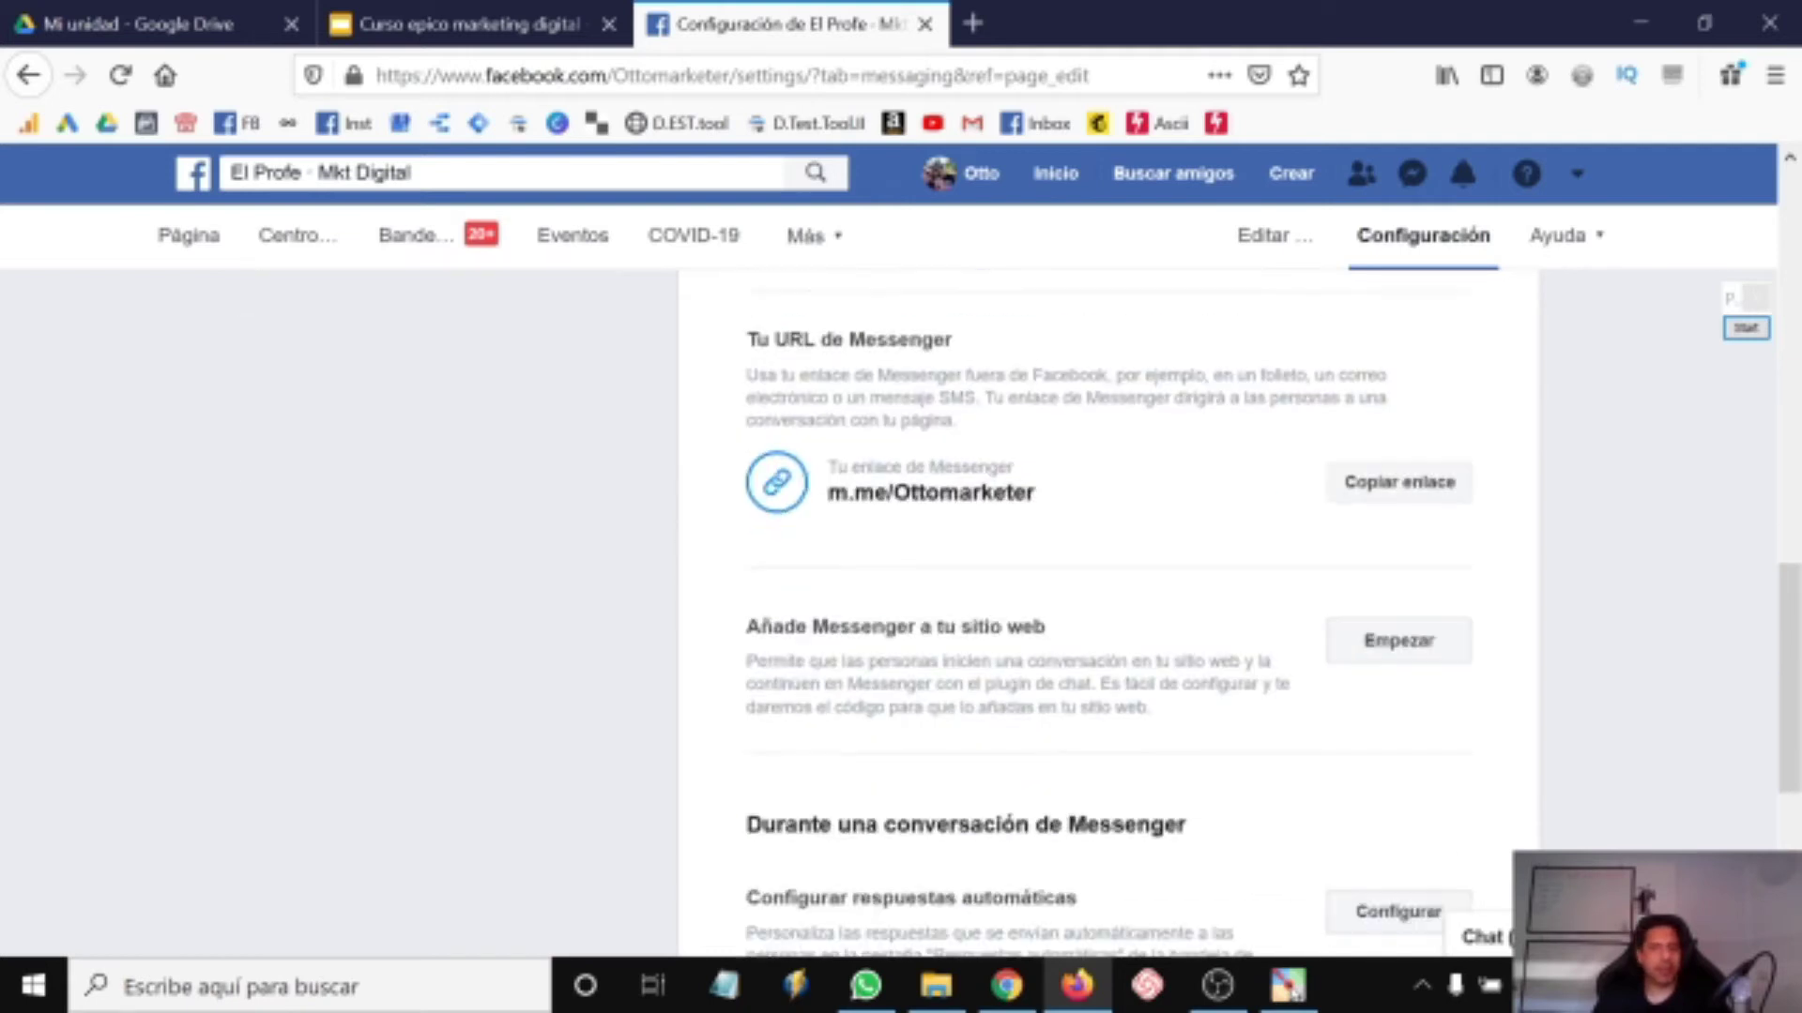
scroll(672, 724, down, 4)
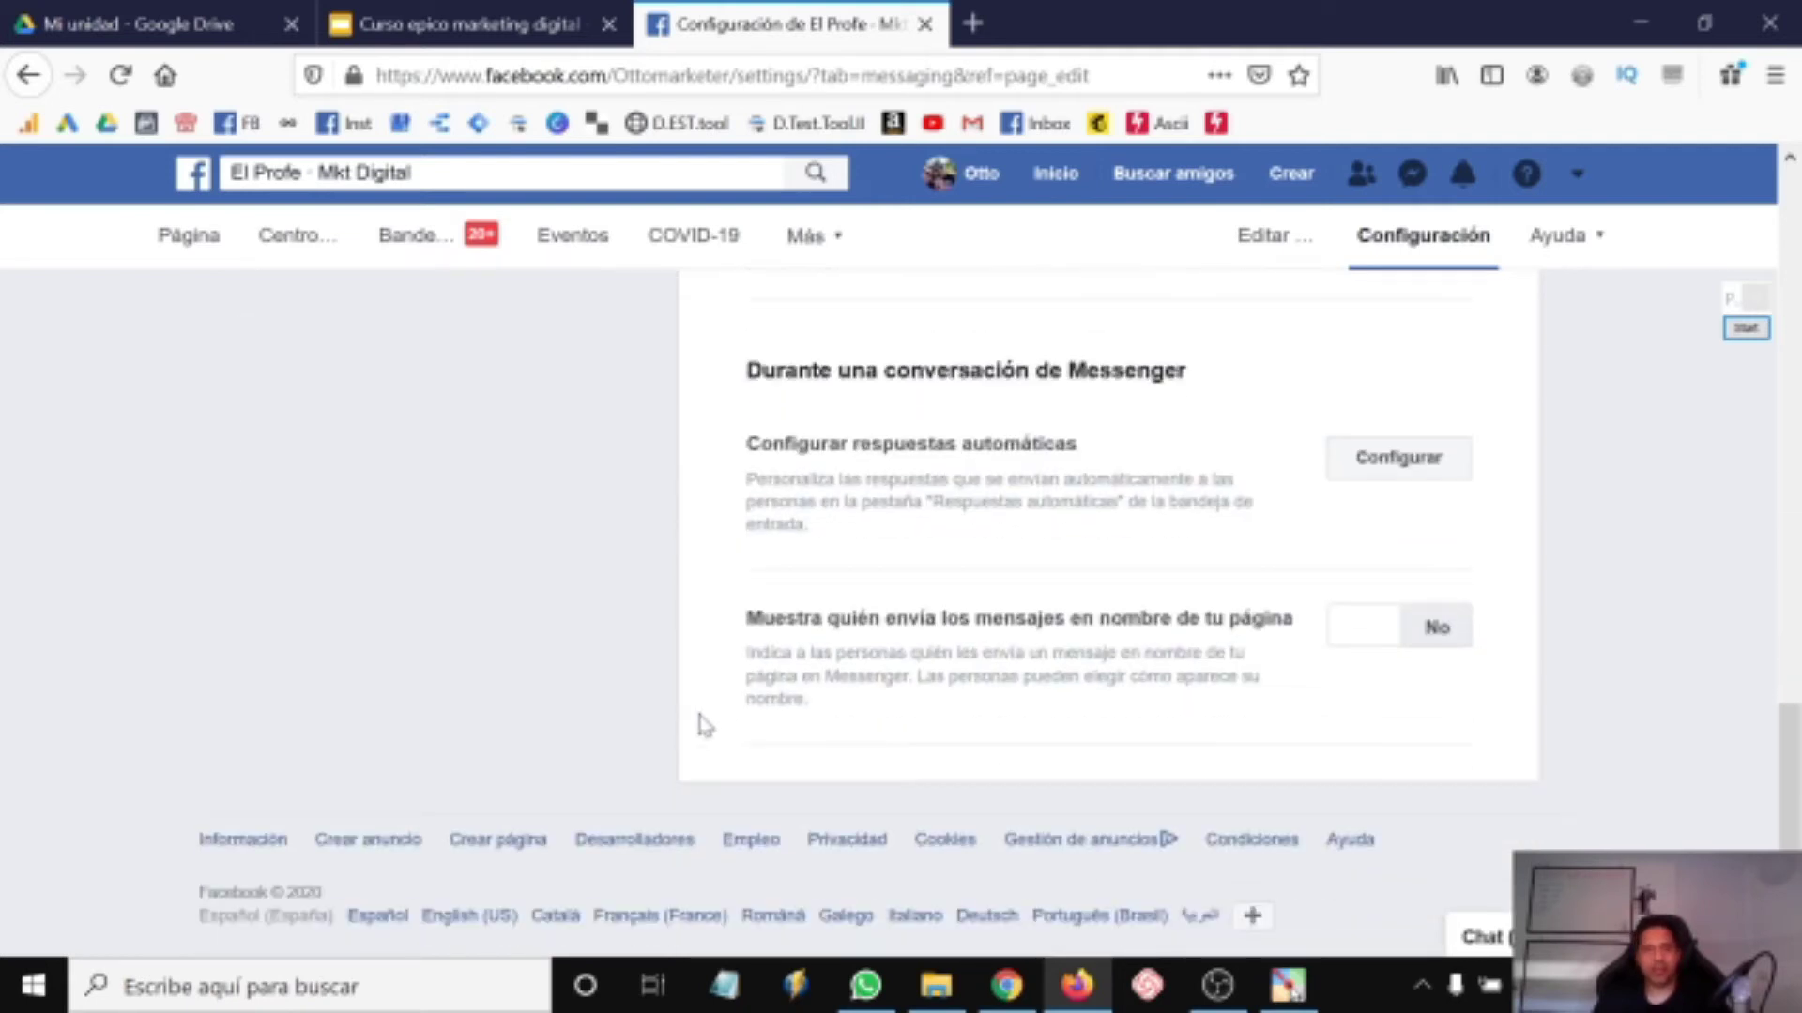
scroll(730, 718, up, 10)
scroll(730, 718, up, 3)
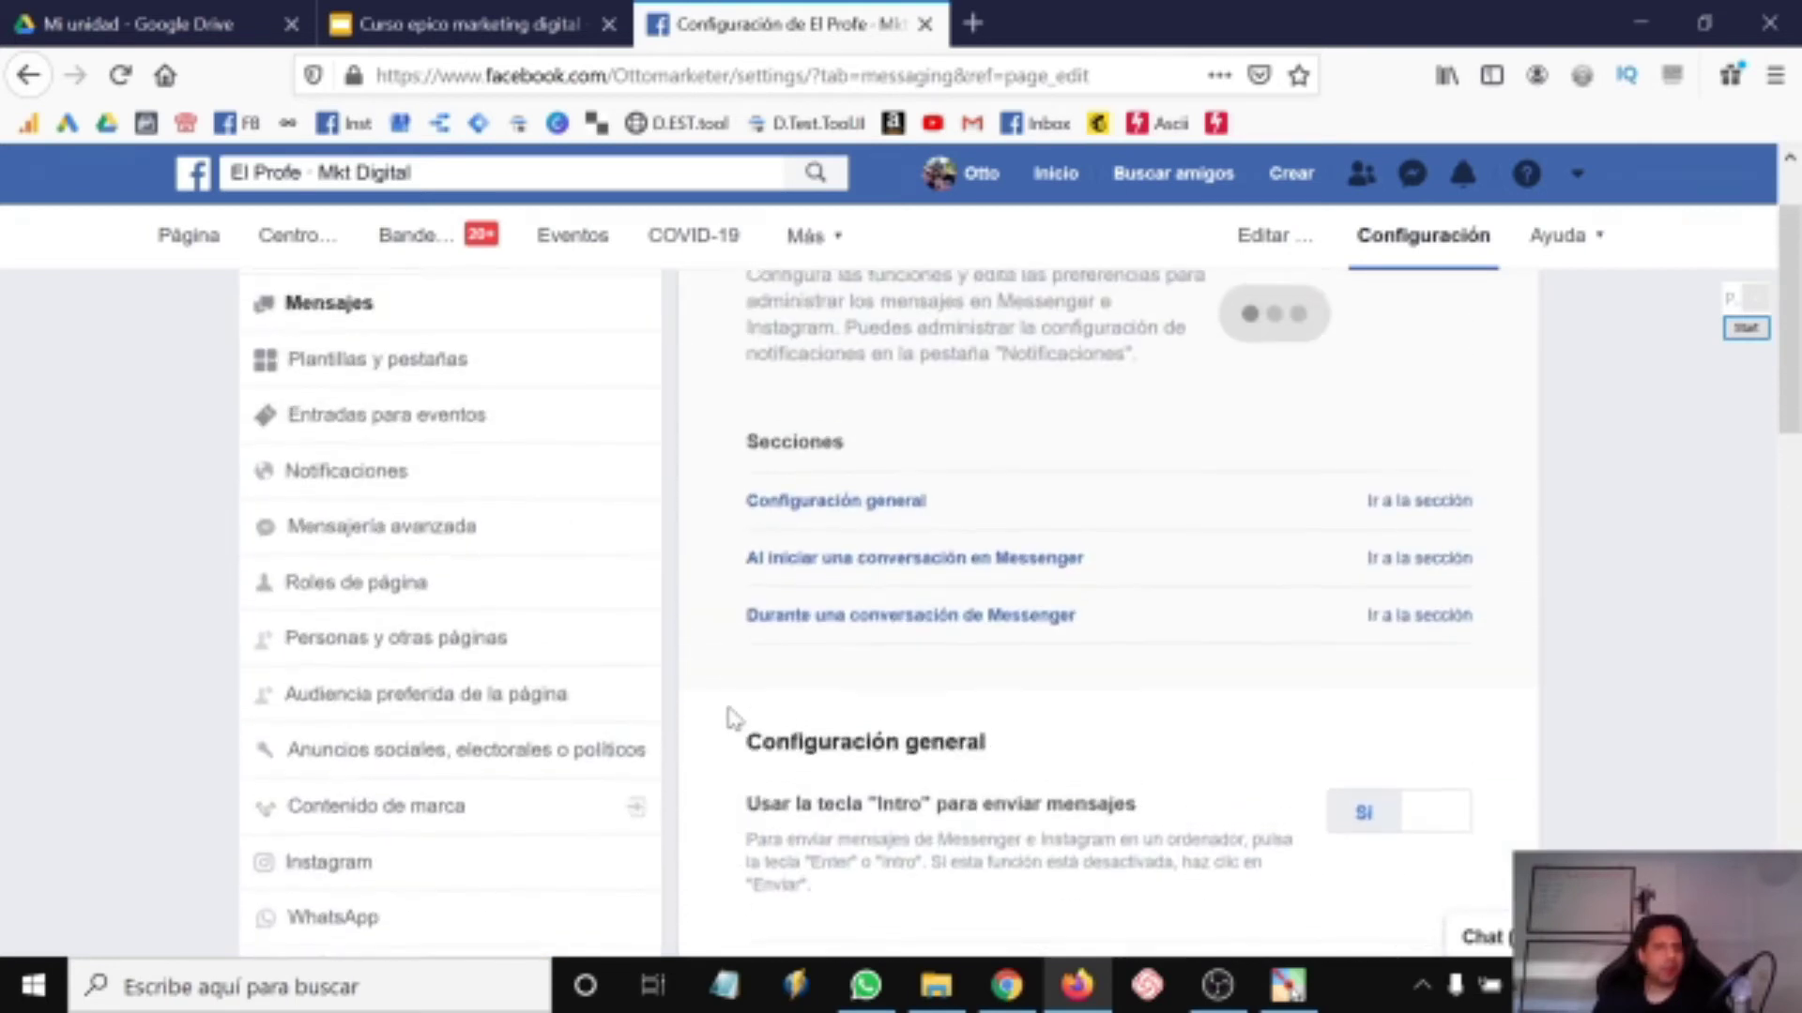
Open the templates and tabs settings and view the page's template section.
click(599, 505)
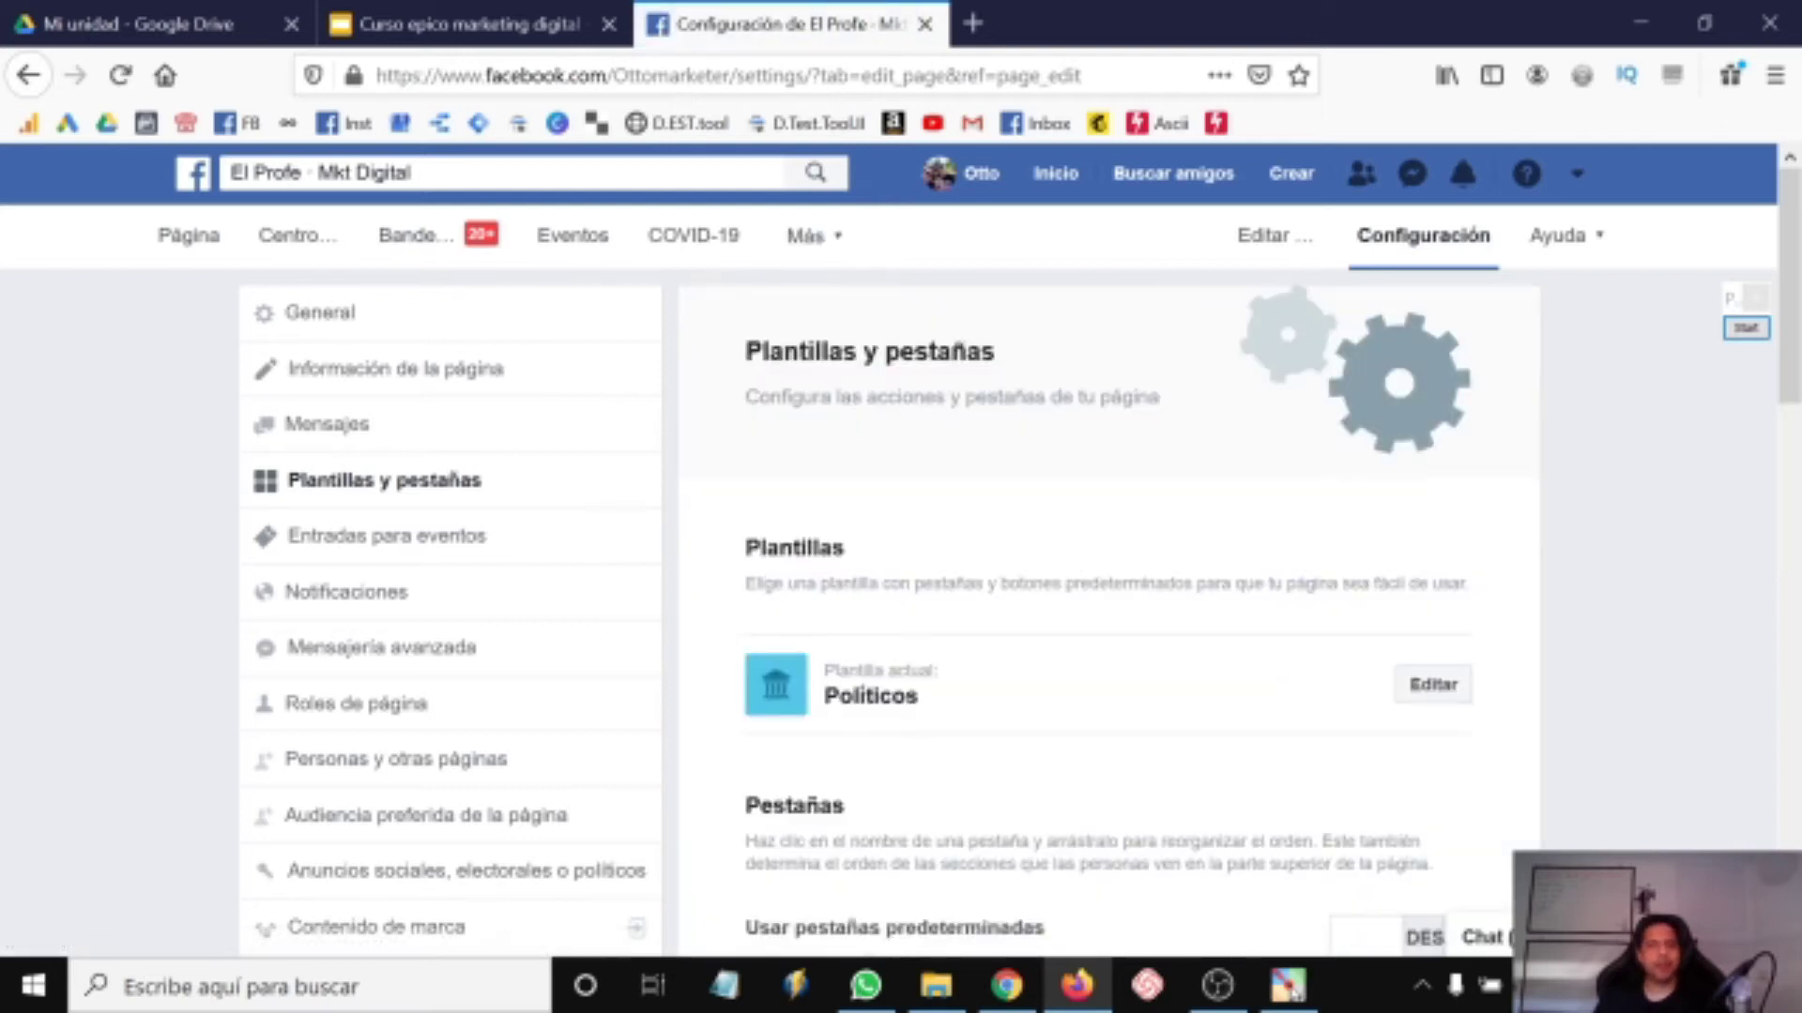
scroll(765, 610, down, 3)
scroll(779, 606, up, 2)
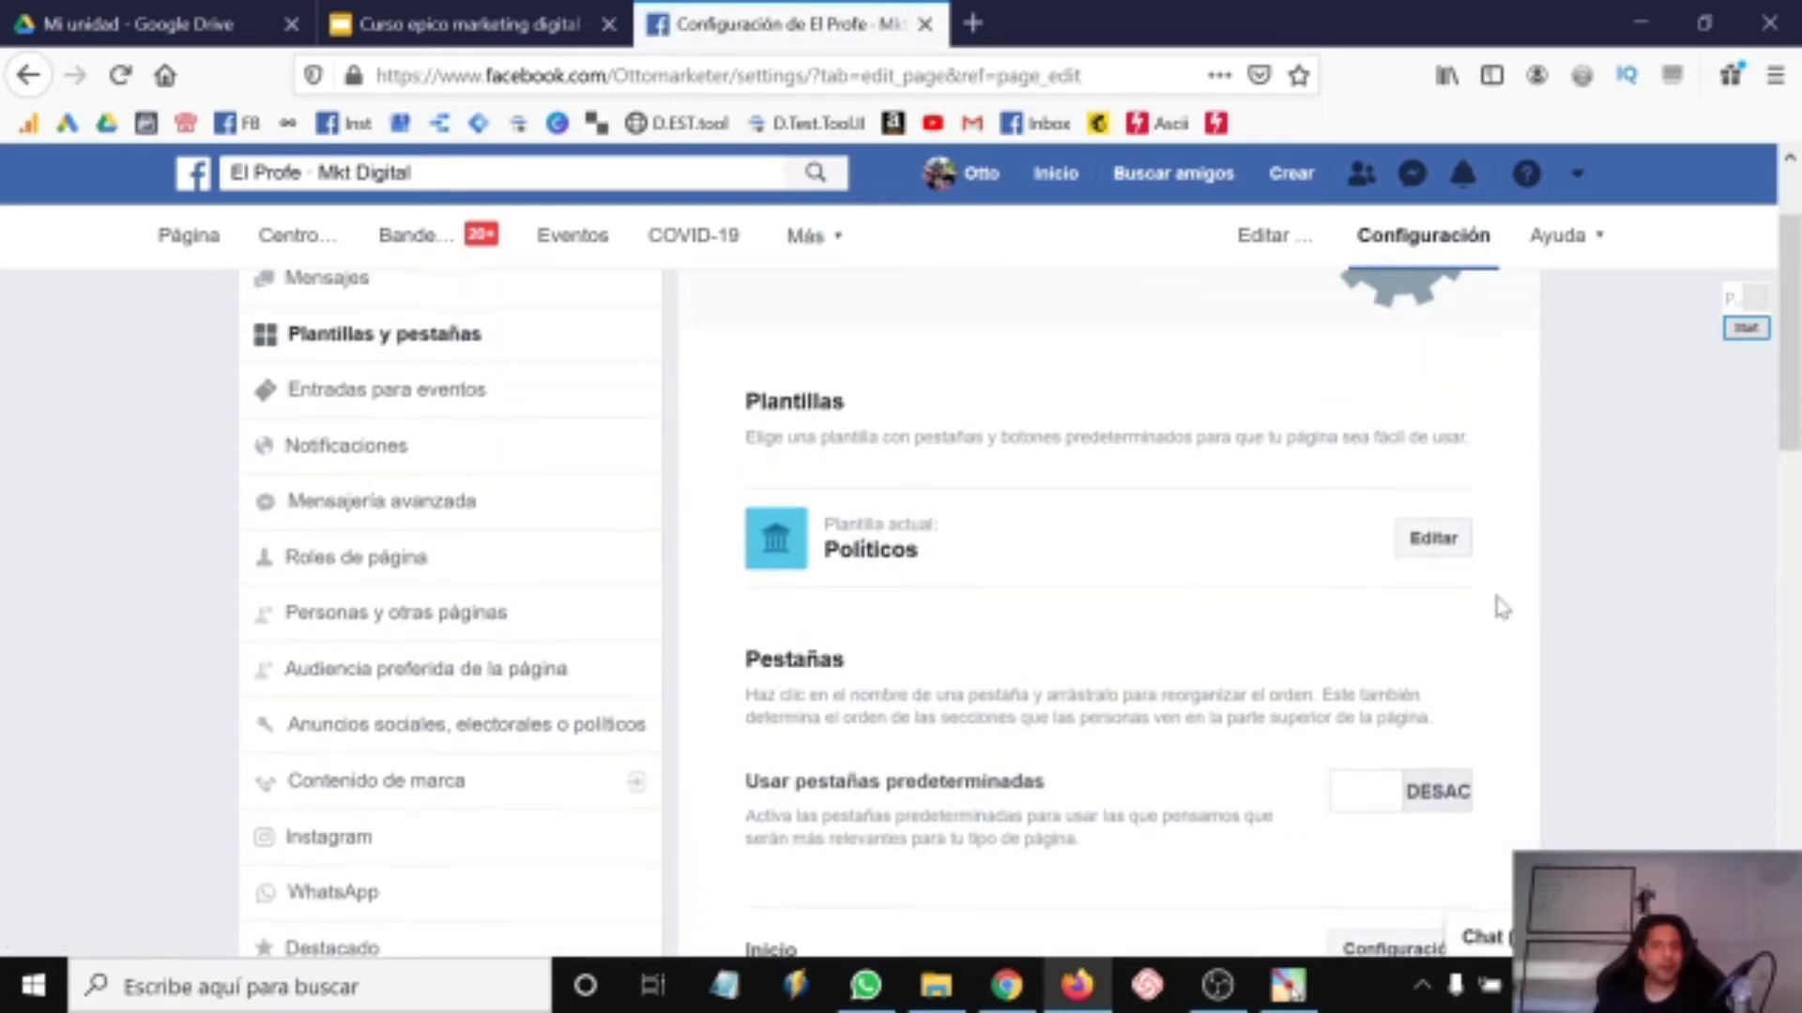
Browse the available page templates, from Políticos and Compras to Restaurantes y cafeterías and Página de vídeo, and close the list without choosing one.
click(1446, 547)
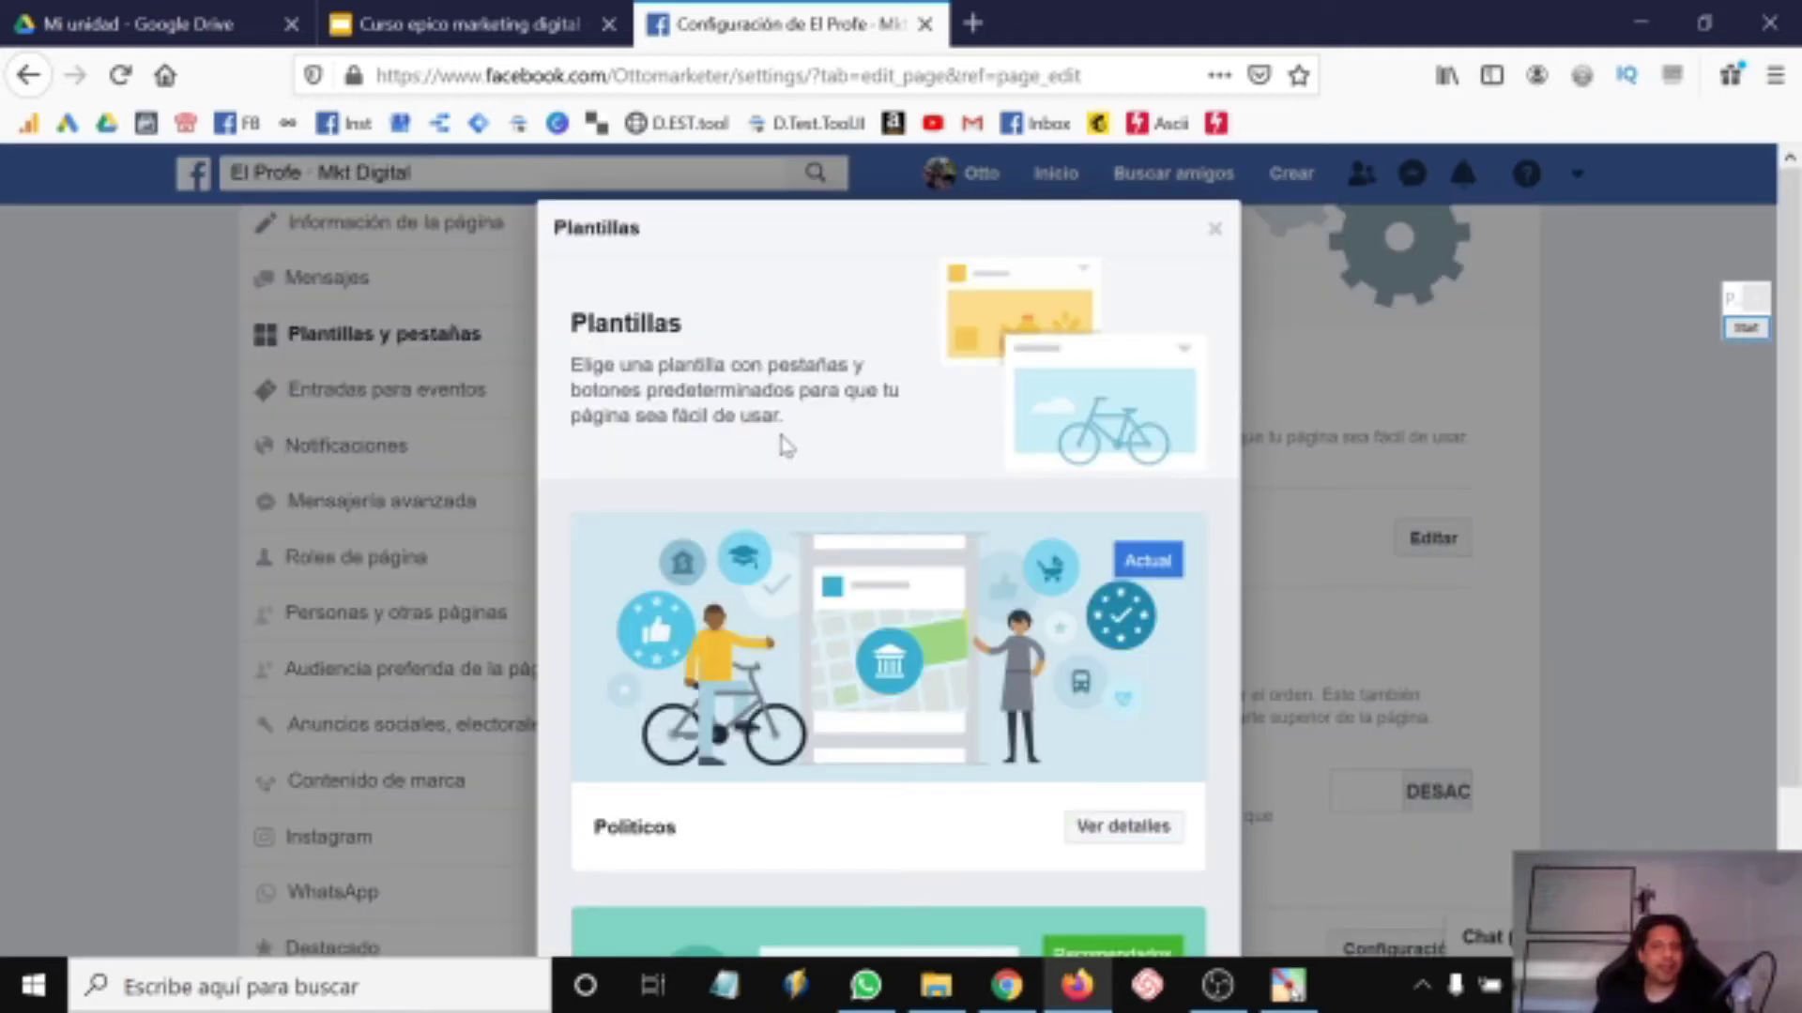
scroll(1084, 531, down, 6)
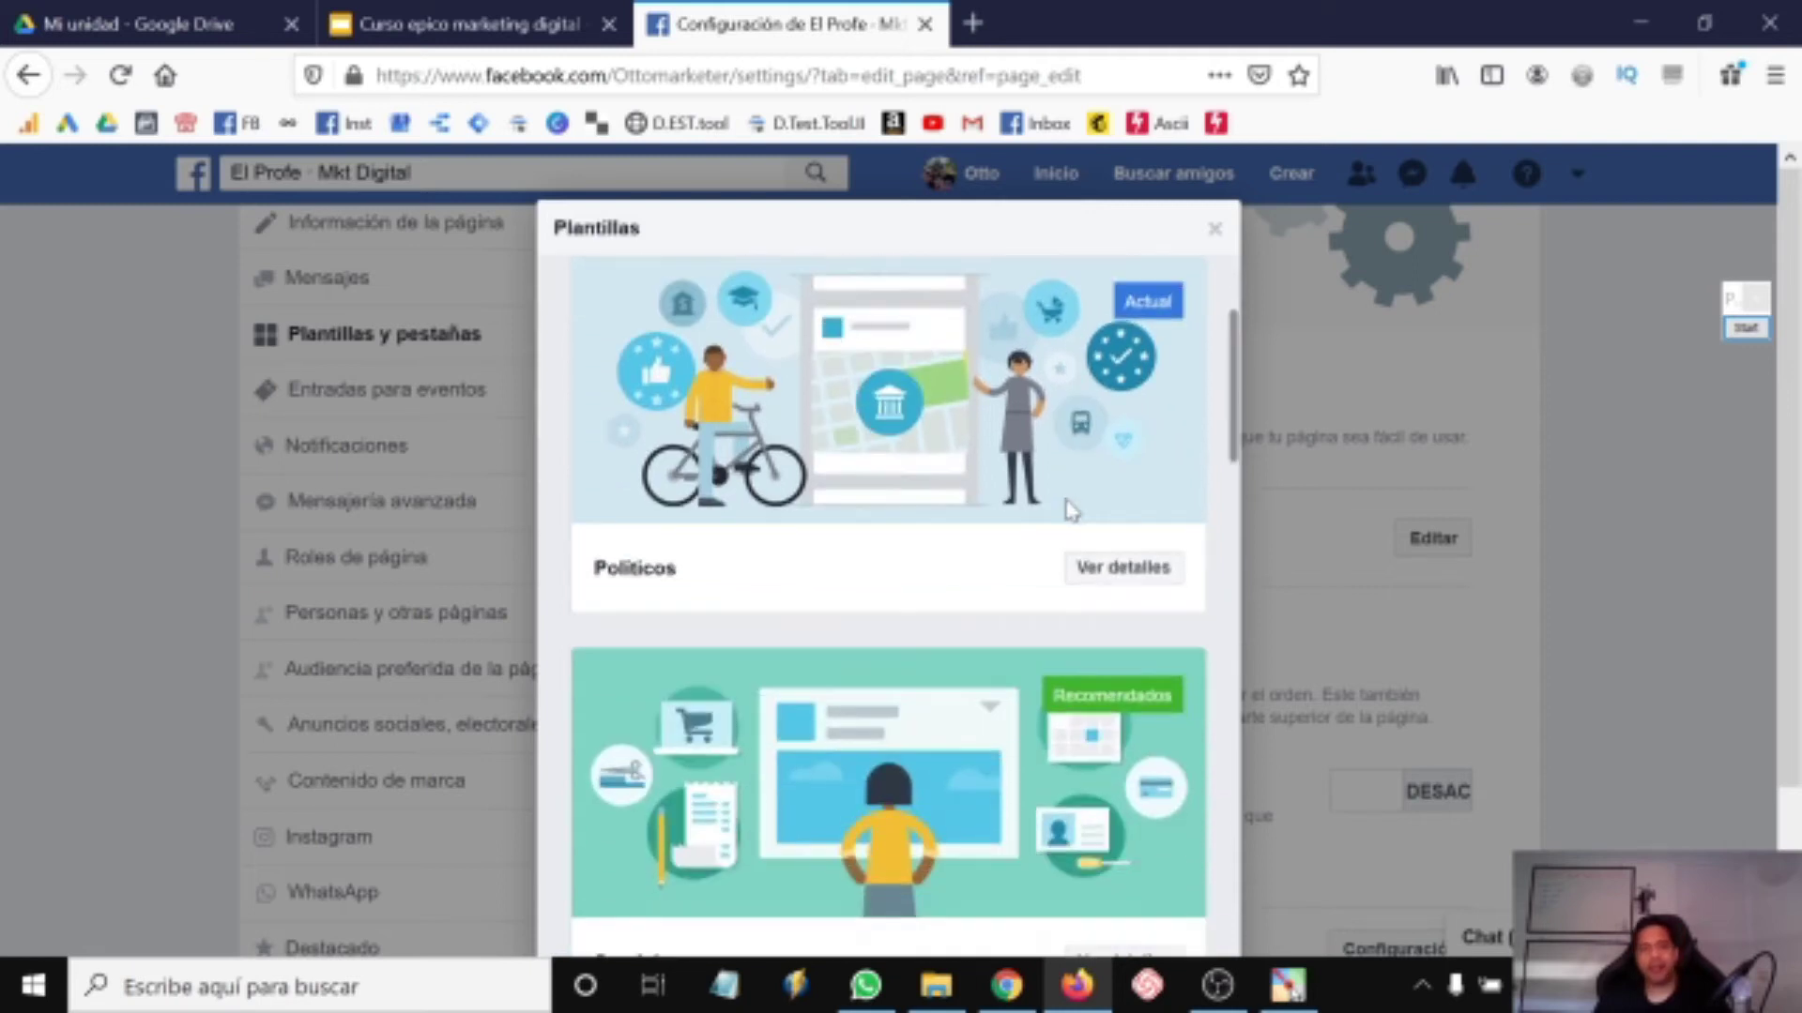
scroll(1067, 483, down, 8)
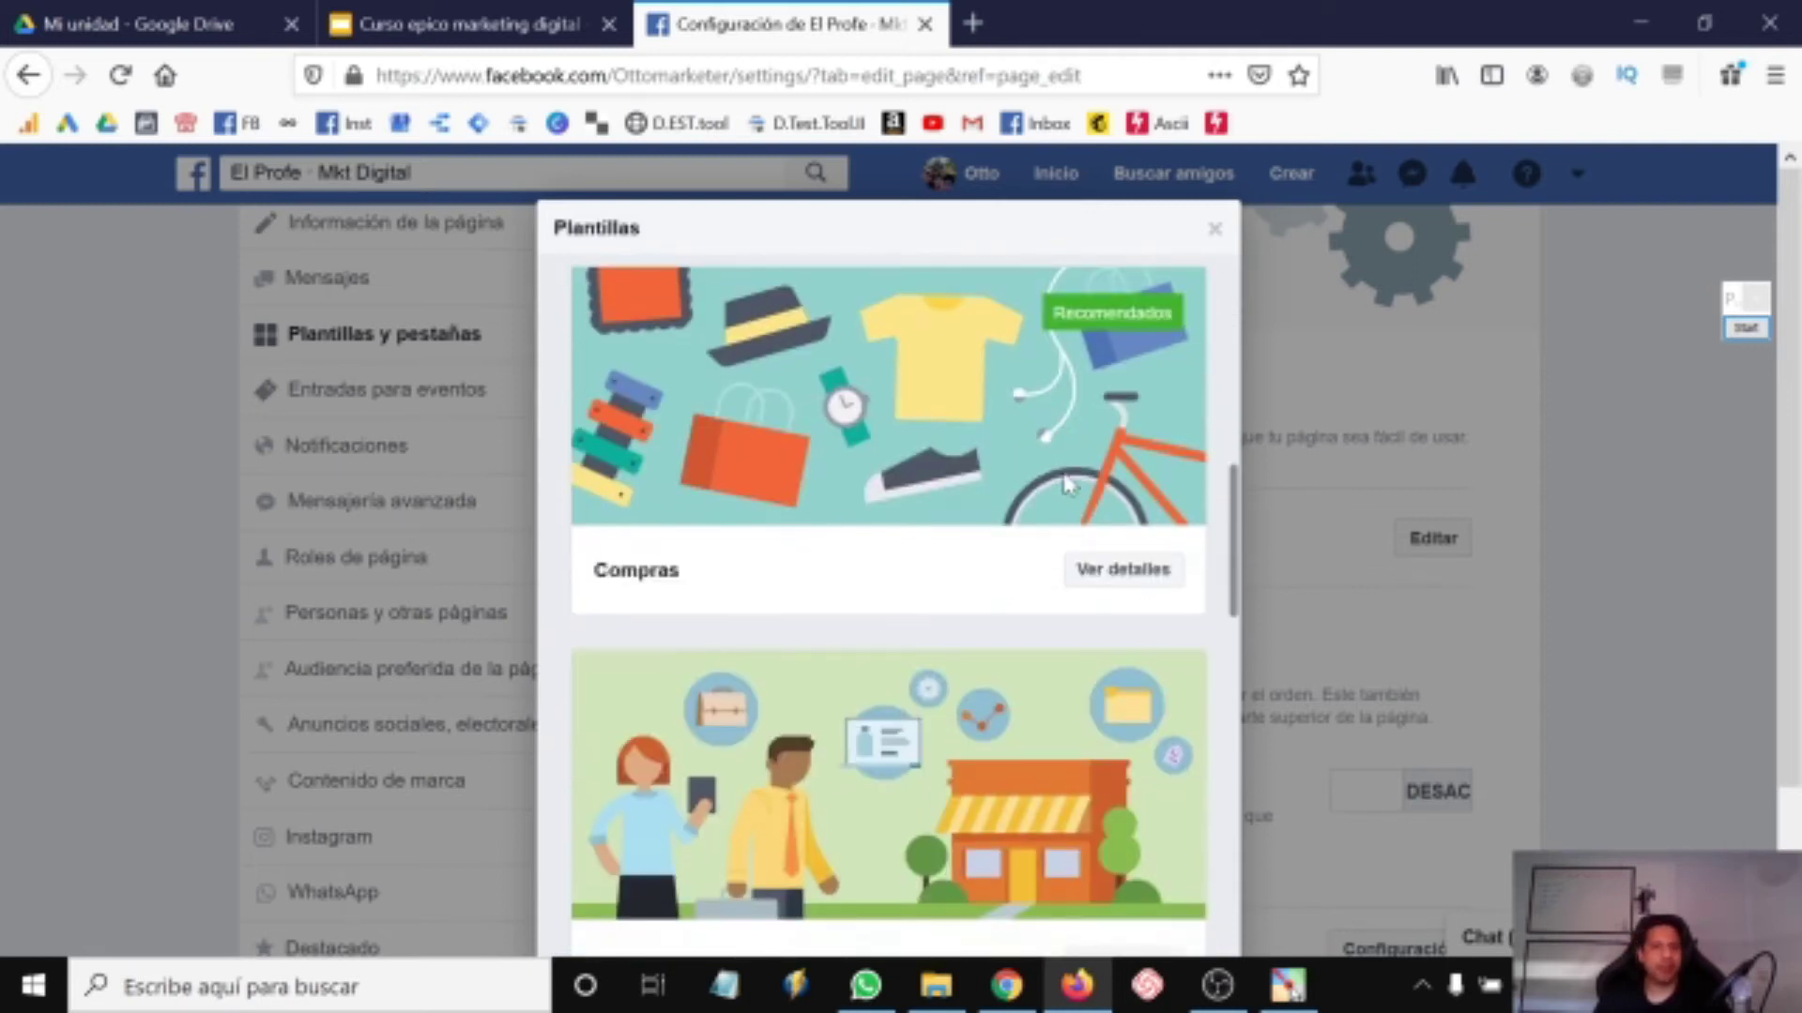
scroll(1067, 483, down, 6)
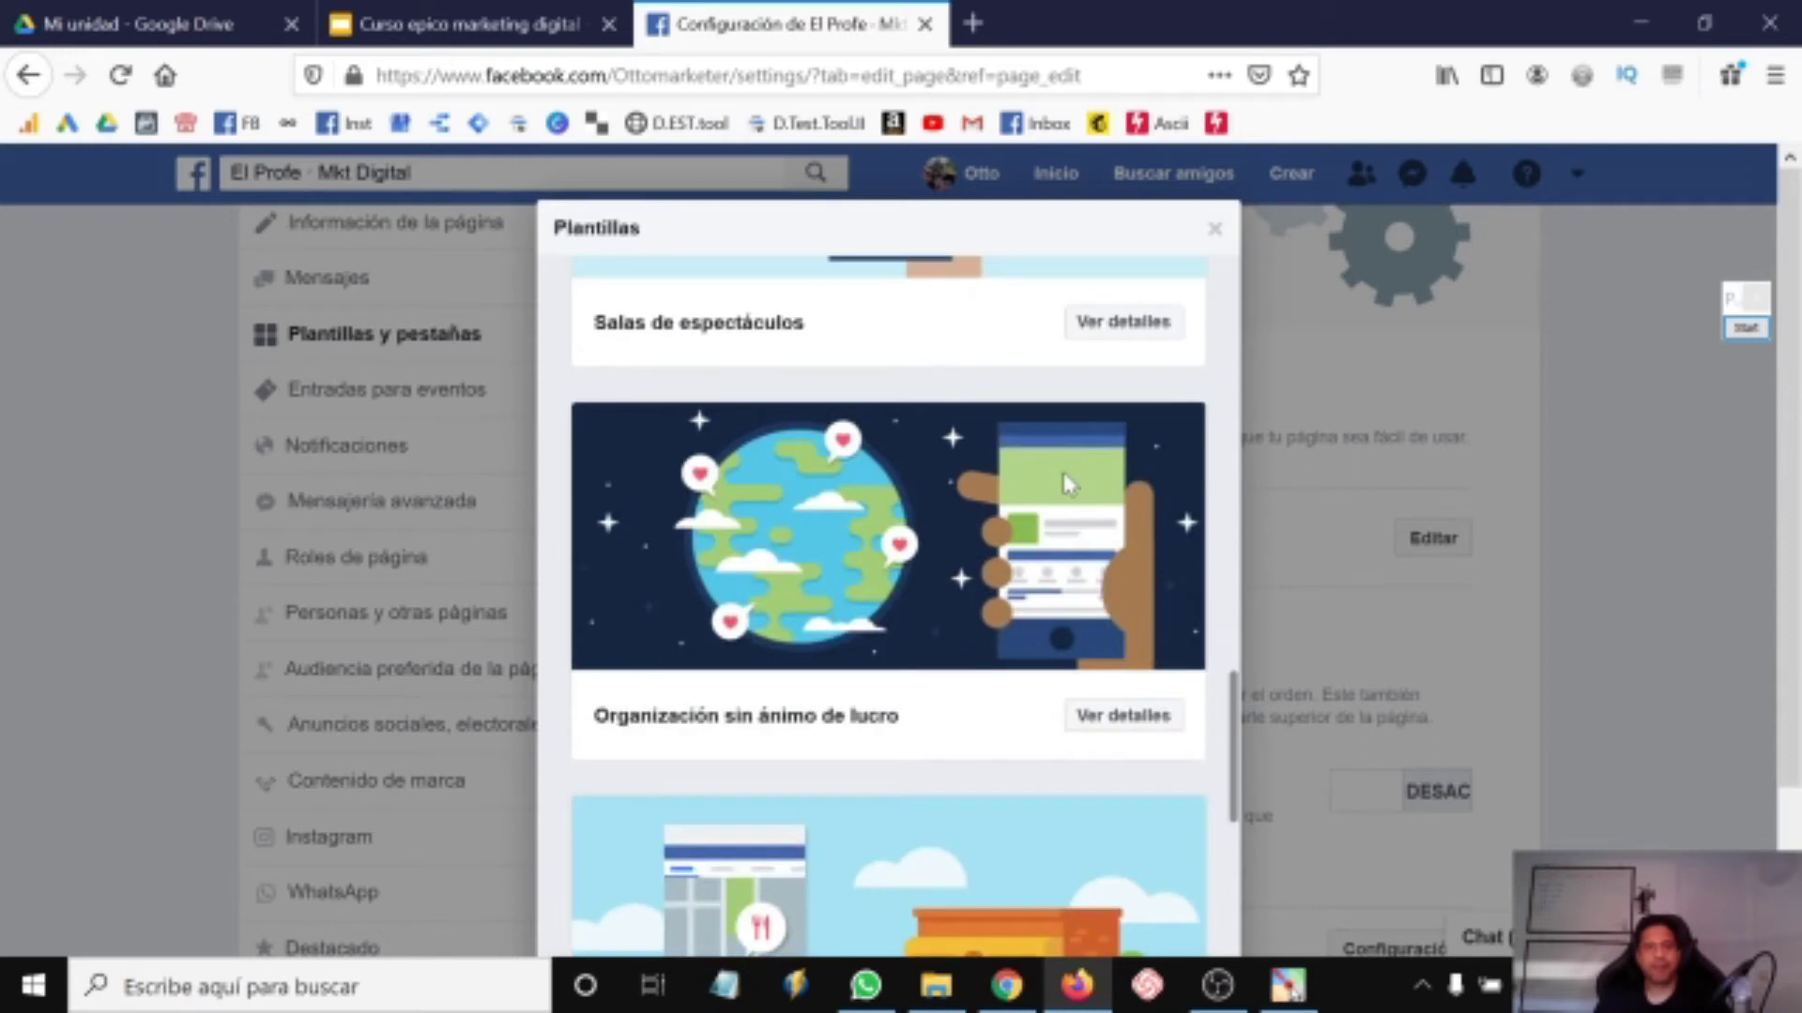
scroll(1067, 483, up, 3)
scroll(1067, 484, down, 4)
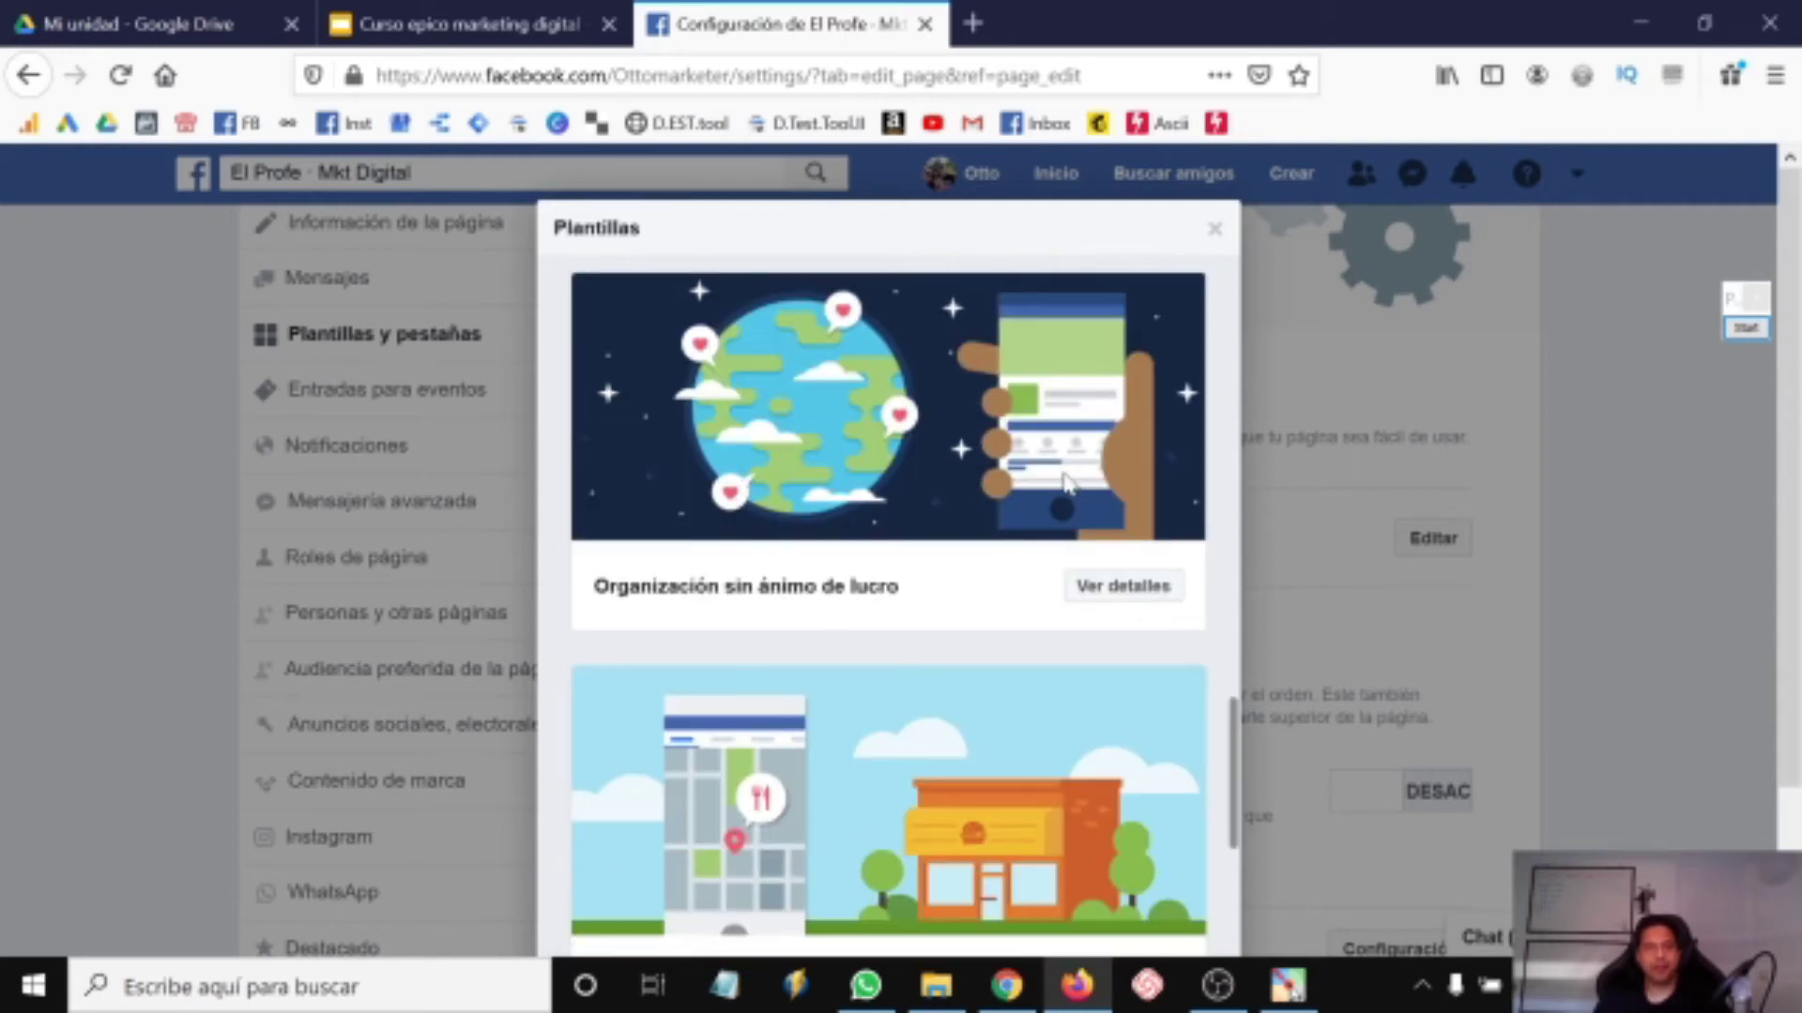
scroll(1067, 484, down, 5)
scroll(1069, 483, down, 3)
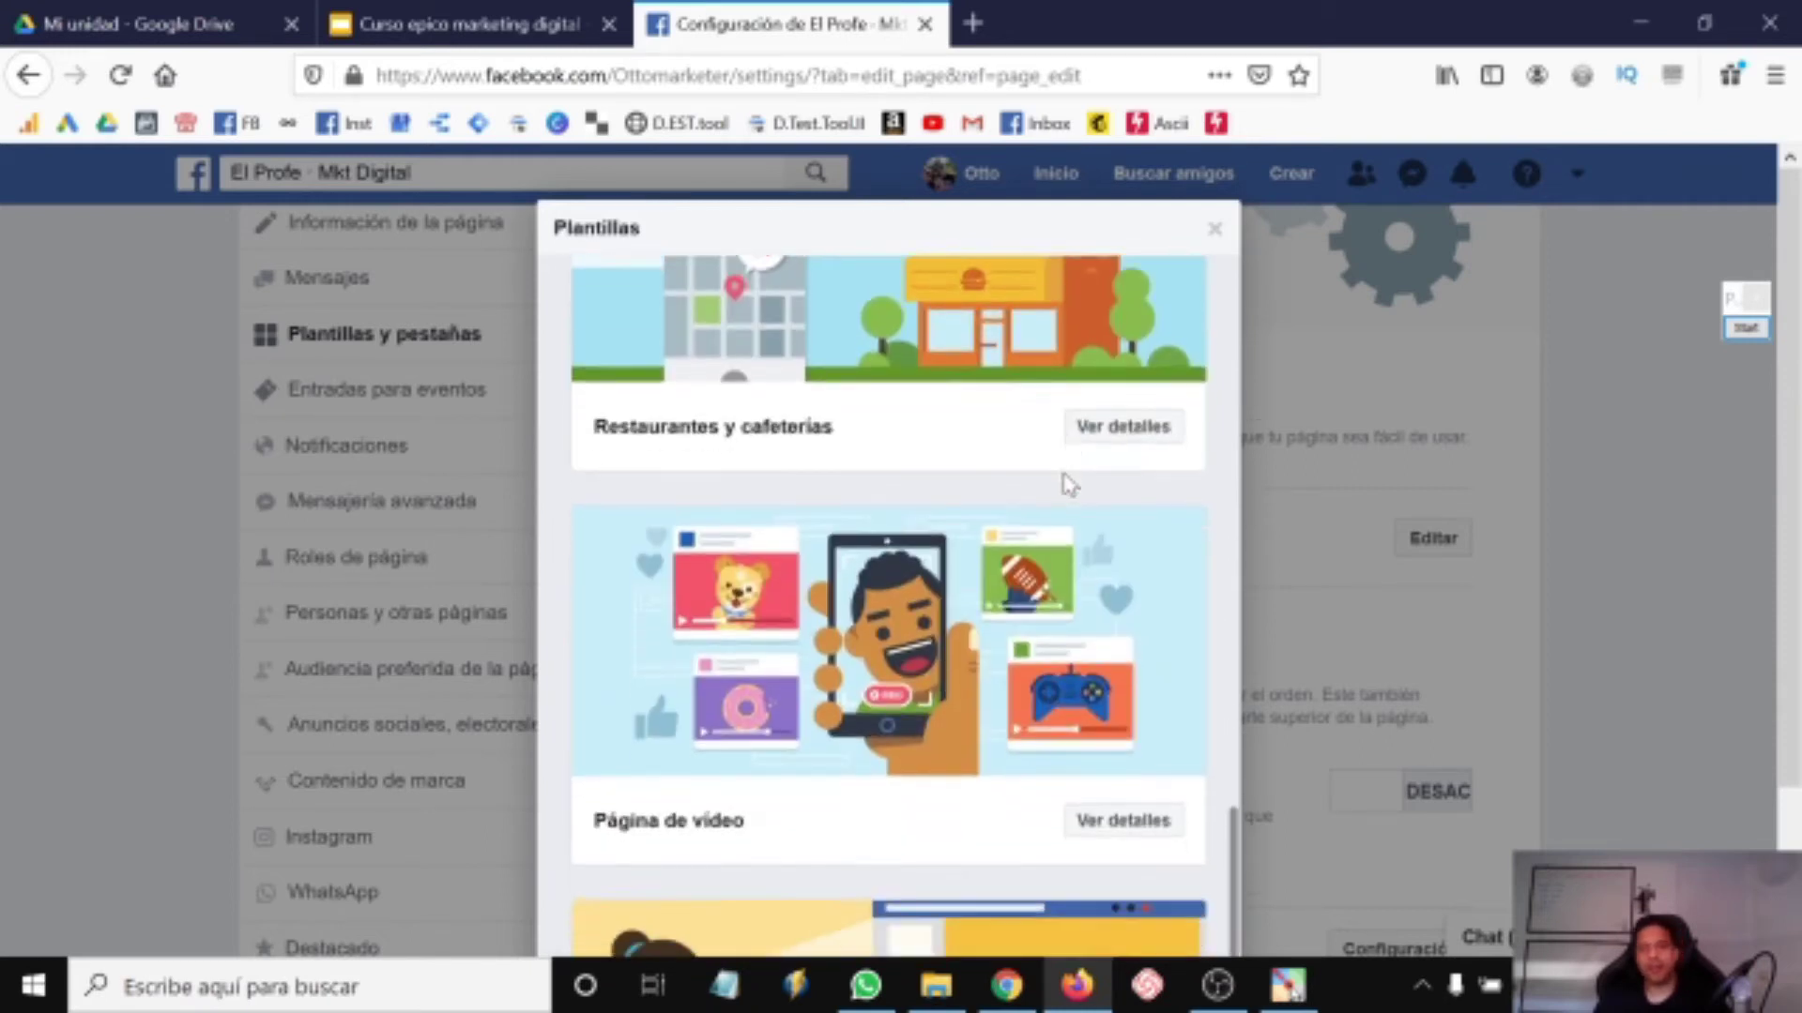
scroll(1067, 483, down, 1)
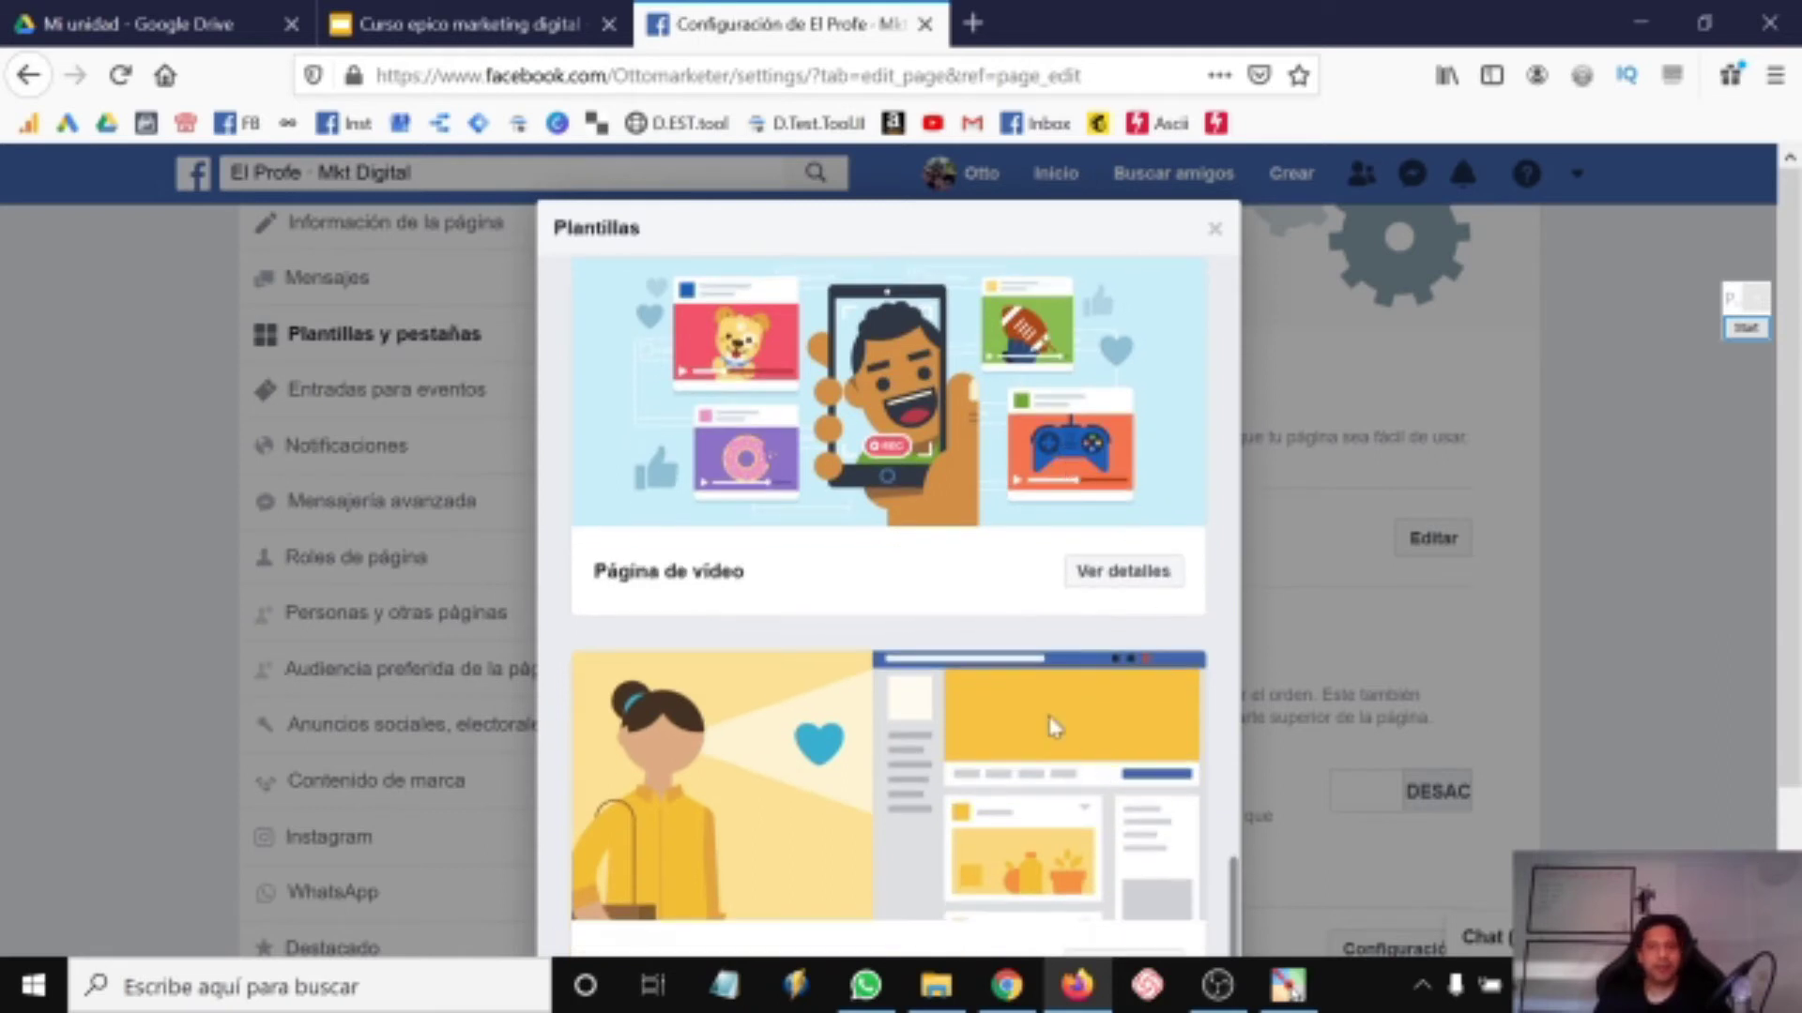
scroll(1051, 727, up, 5)
scroll(908, 804, down, 5)
scroll(908, 804, up, 10)
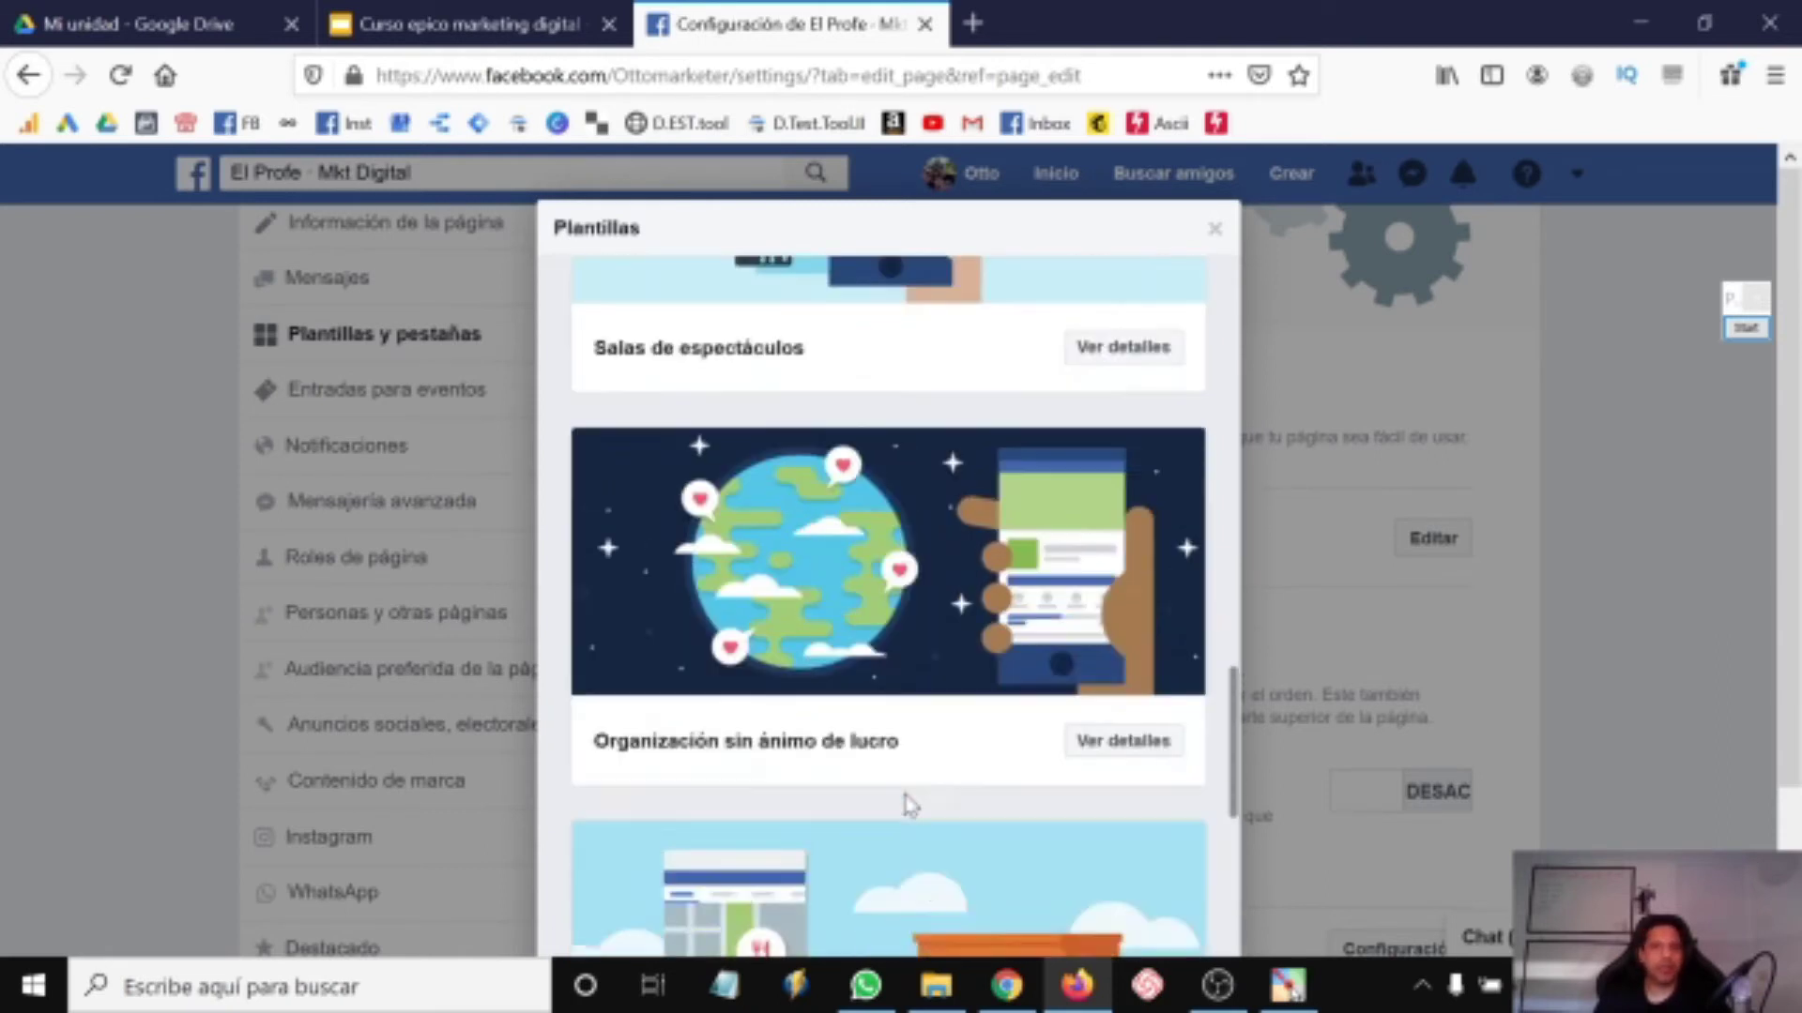
scroll(908, 805, up, 5)
click(1214, 229)
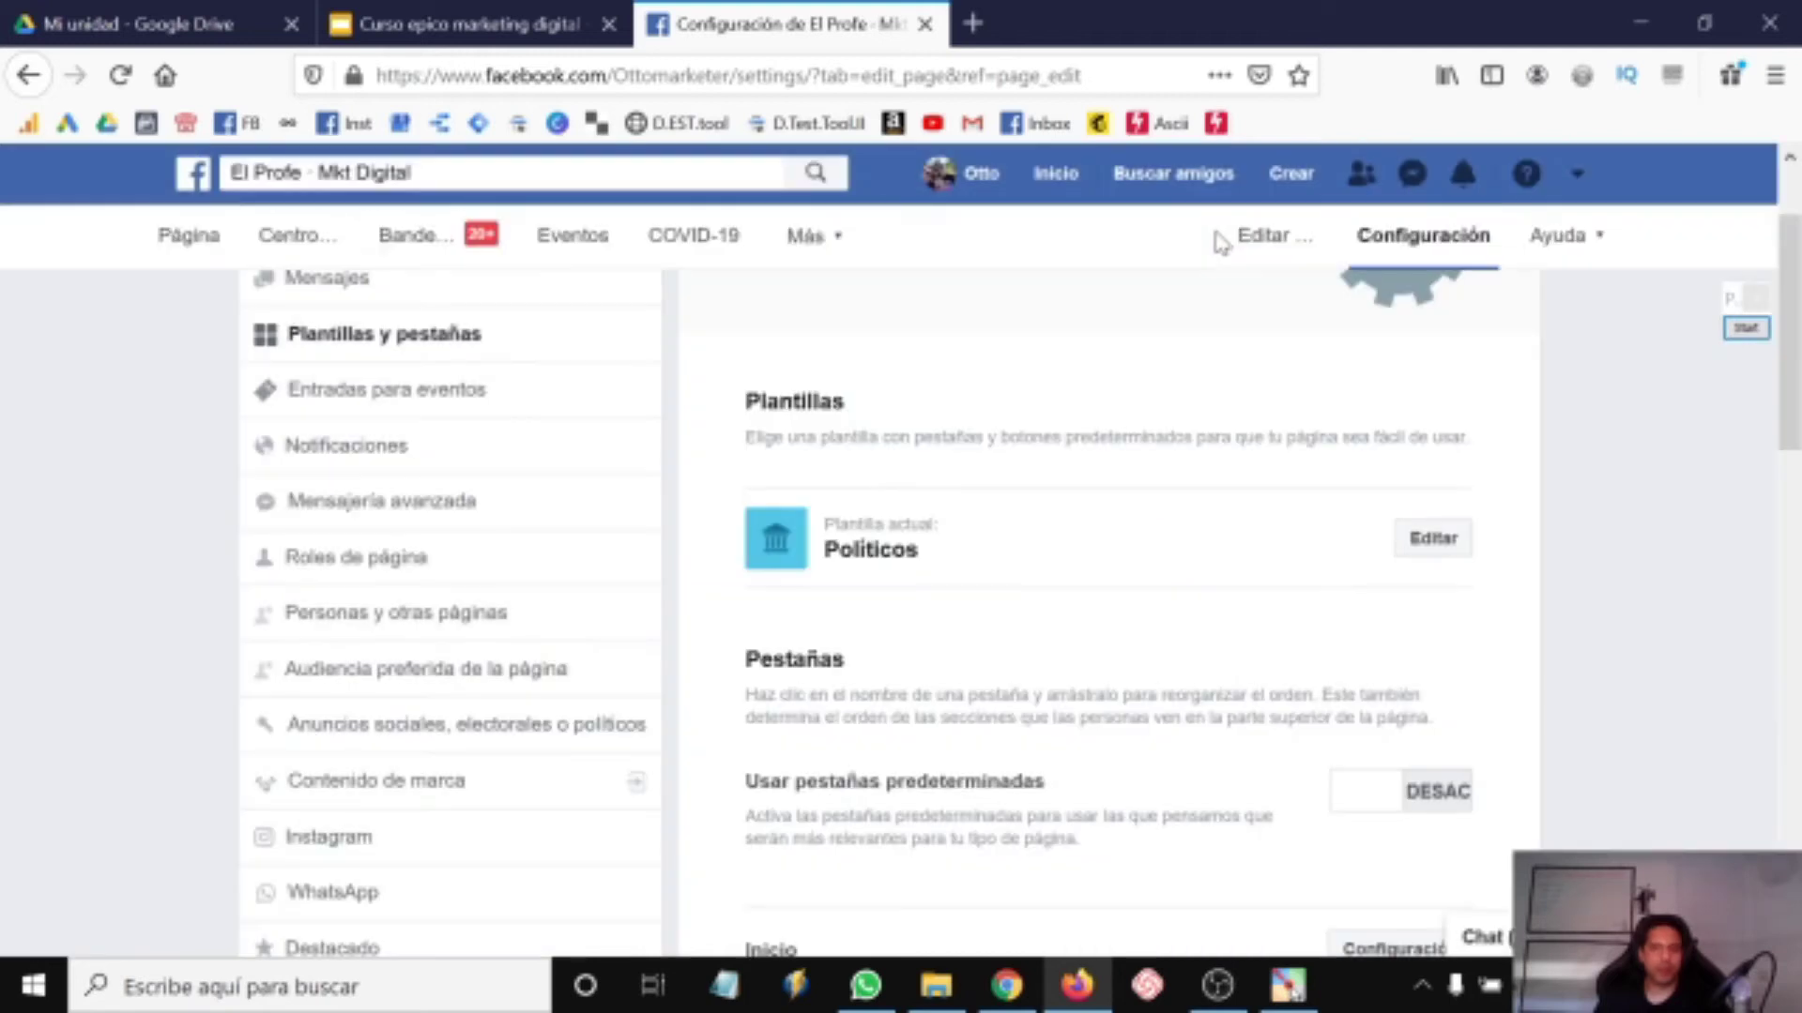
Review the default-tabs option and the page's full tab list, from Inicio and Tienda down to En directo and the option to add a tab.
scroll(711, 635, down, 3)
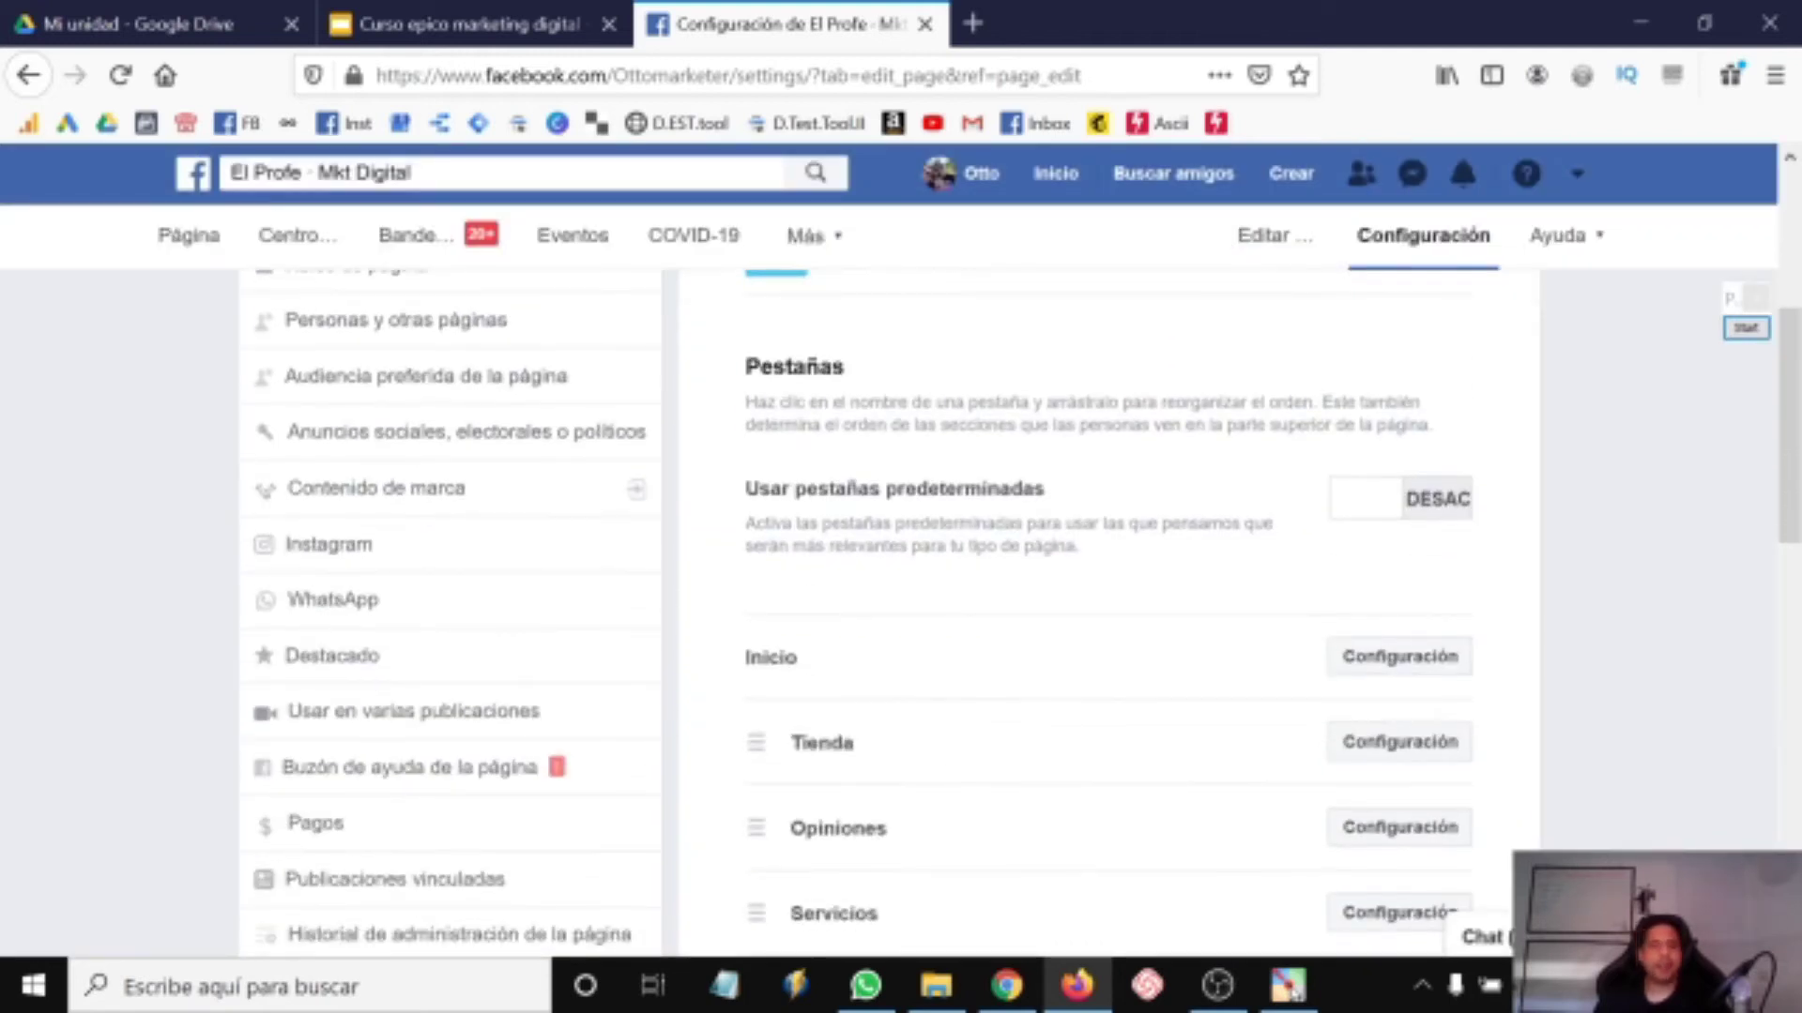
scroll(607, 635, down, 2)
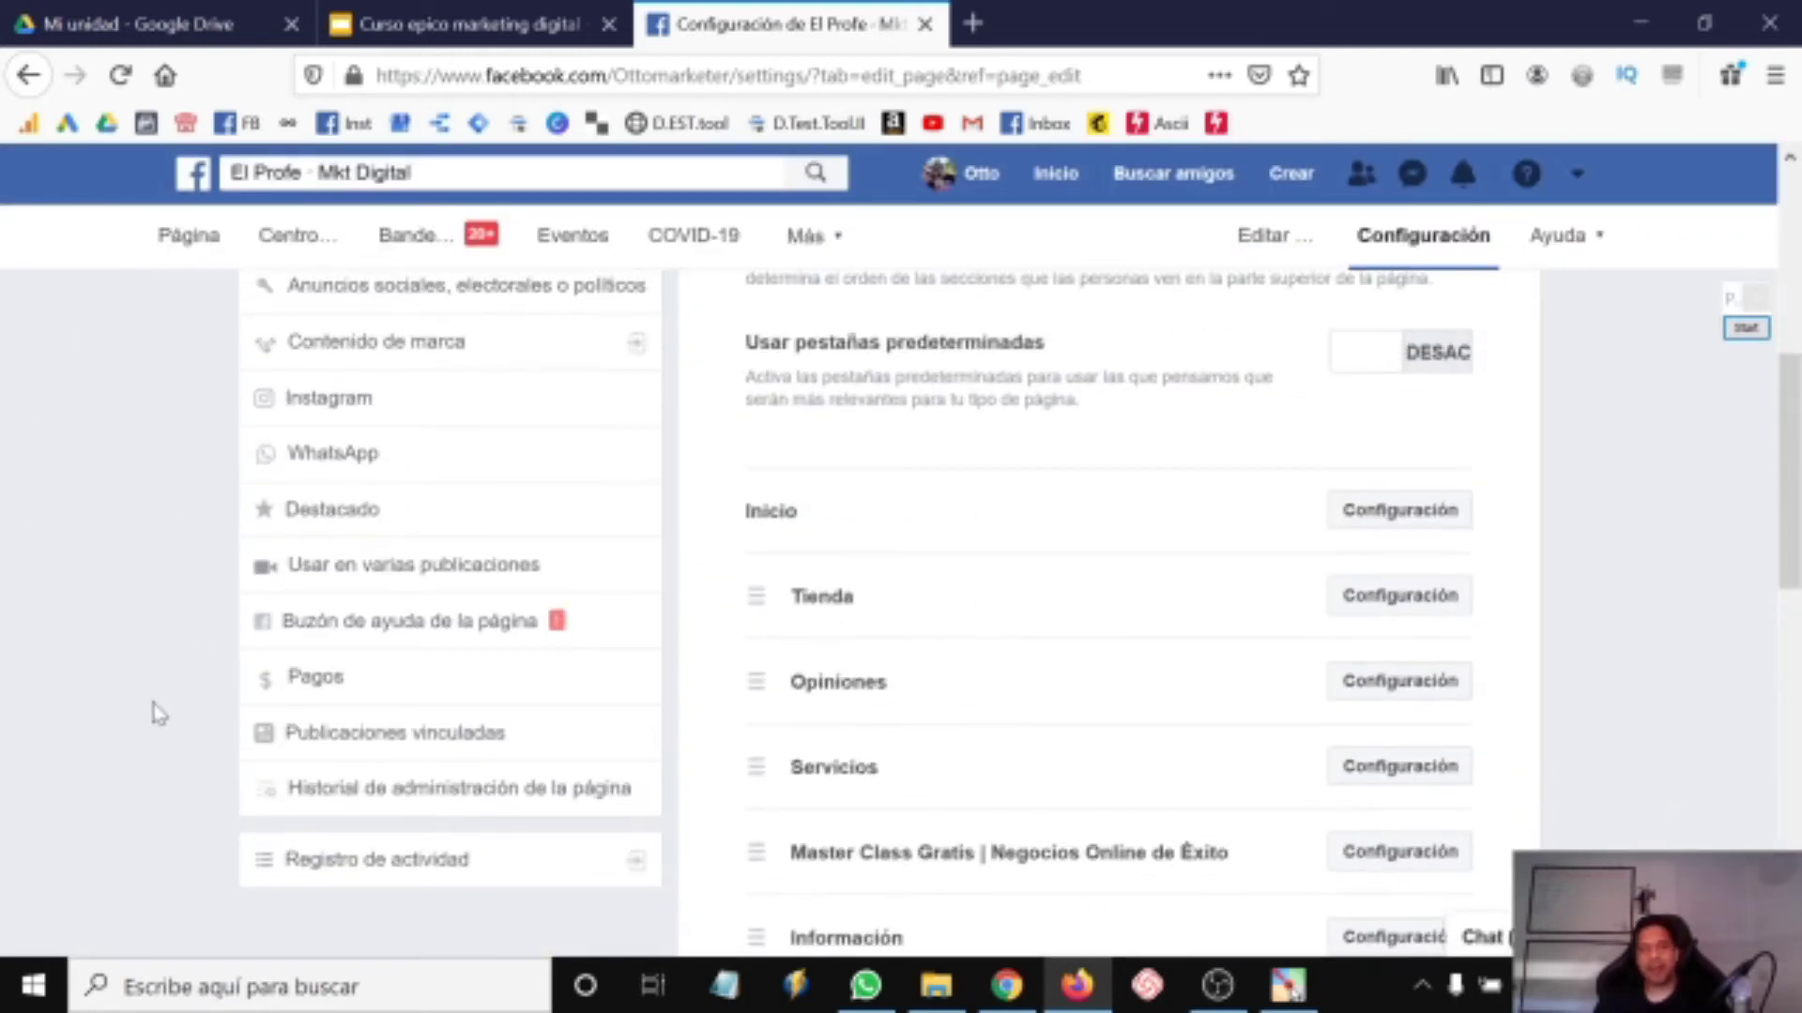
scroll(601, 677, up, 6)
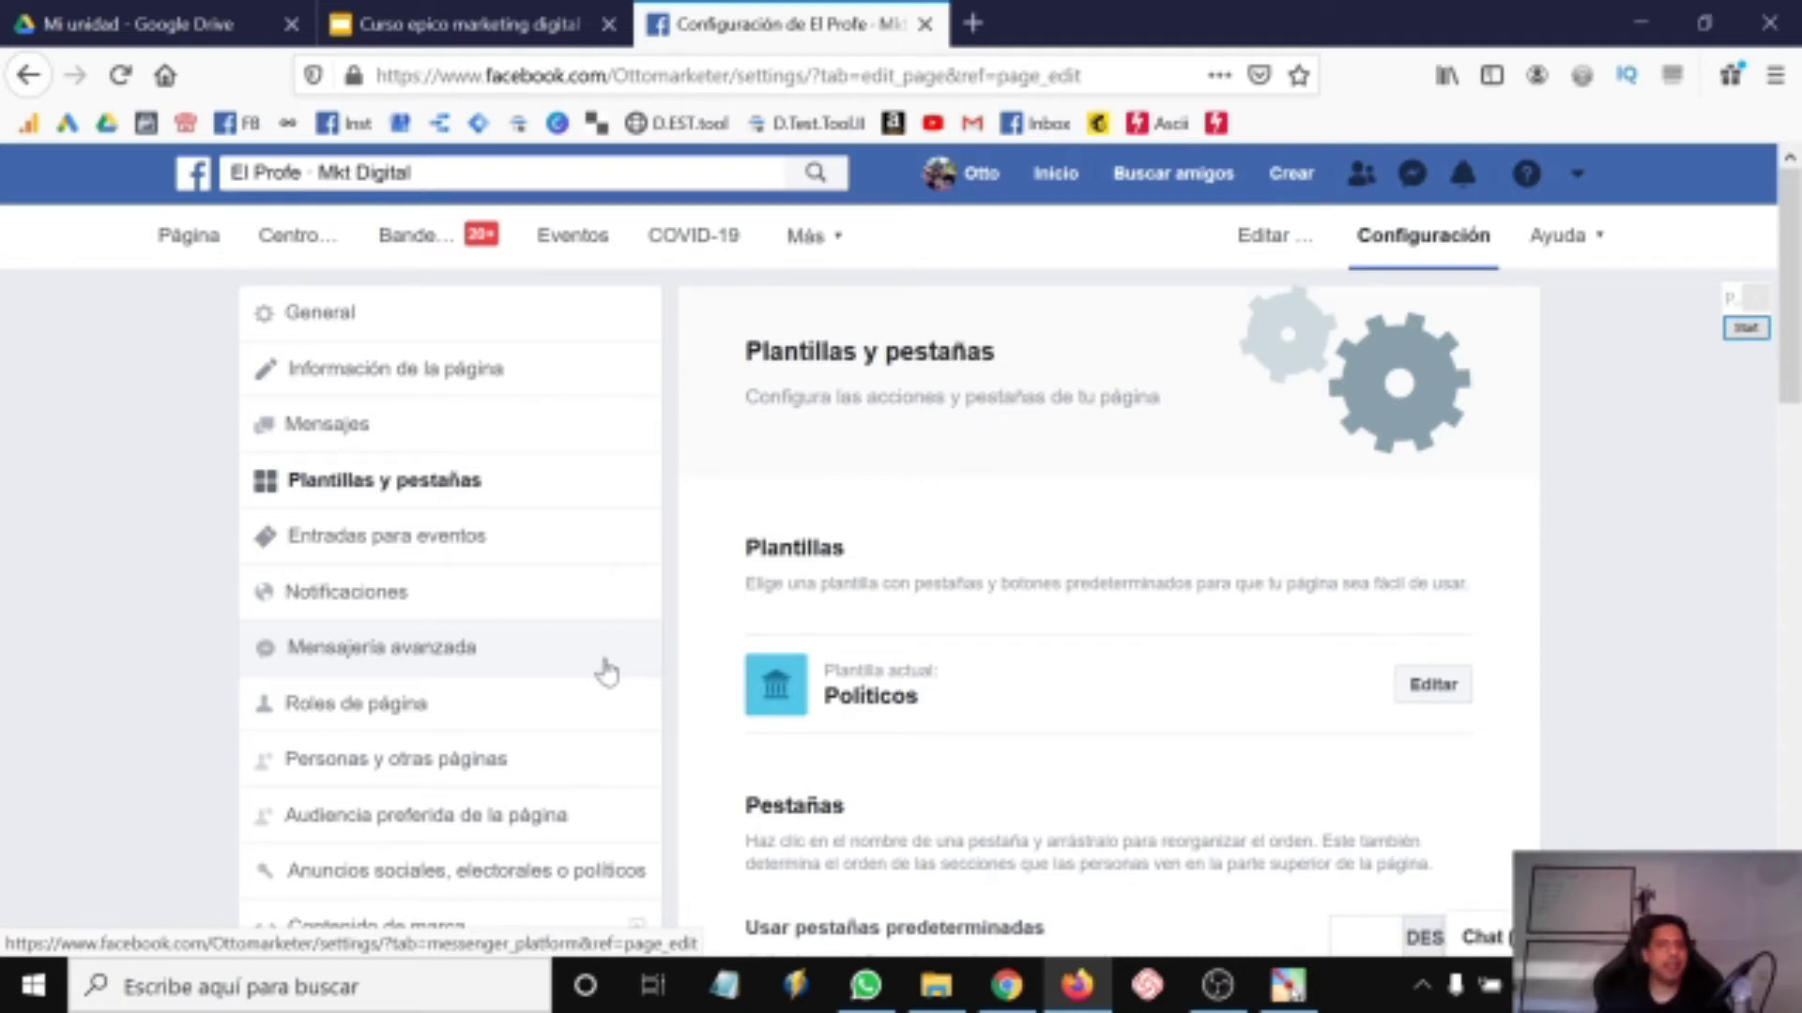
scroll(802, 621, down, 5)
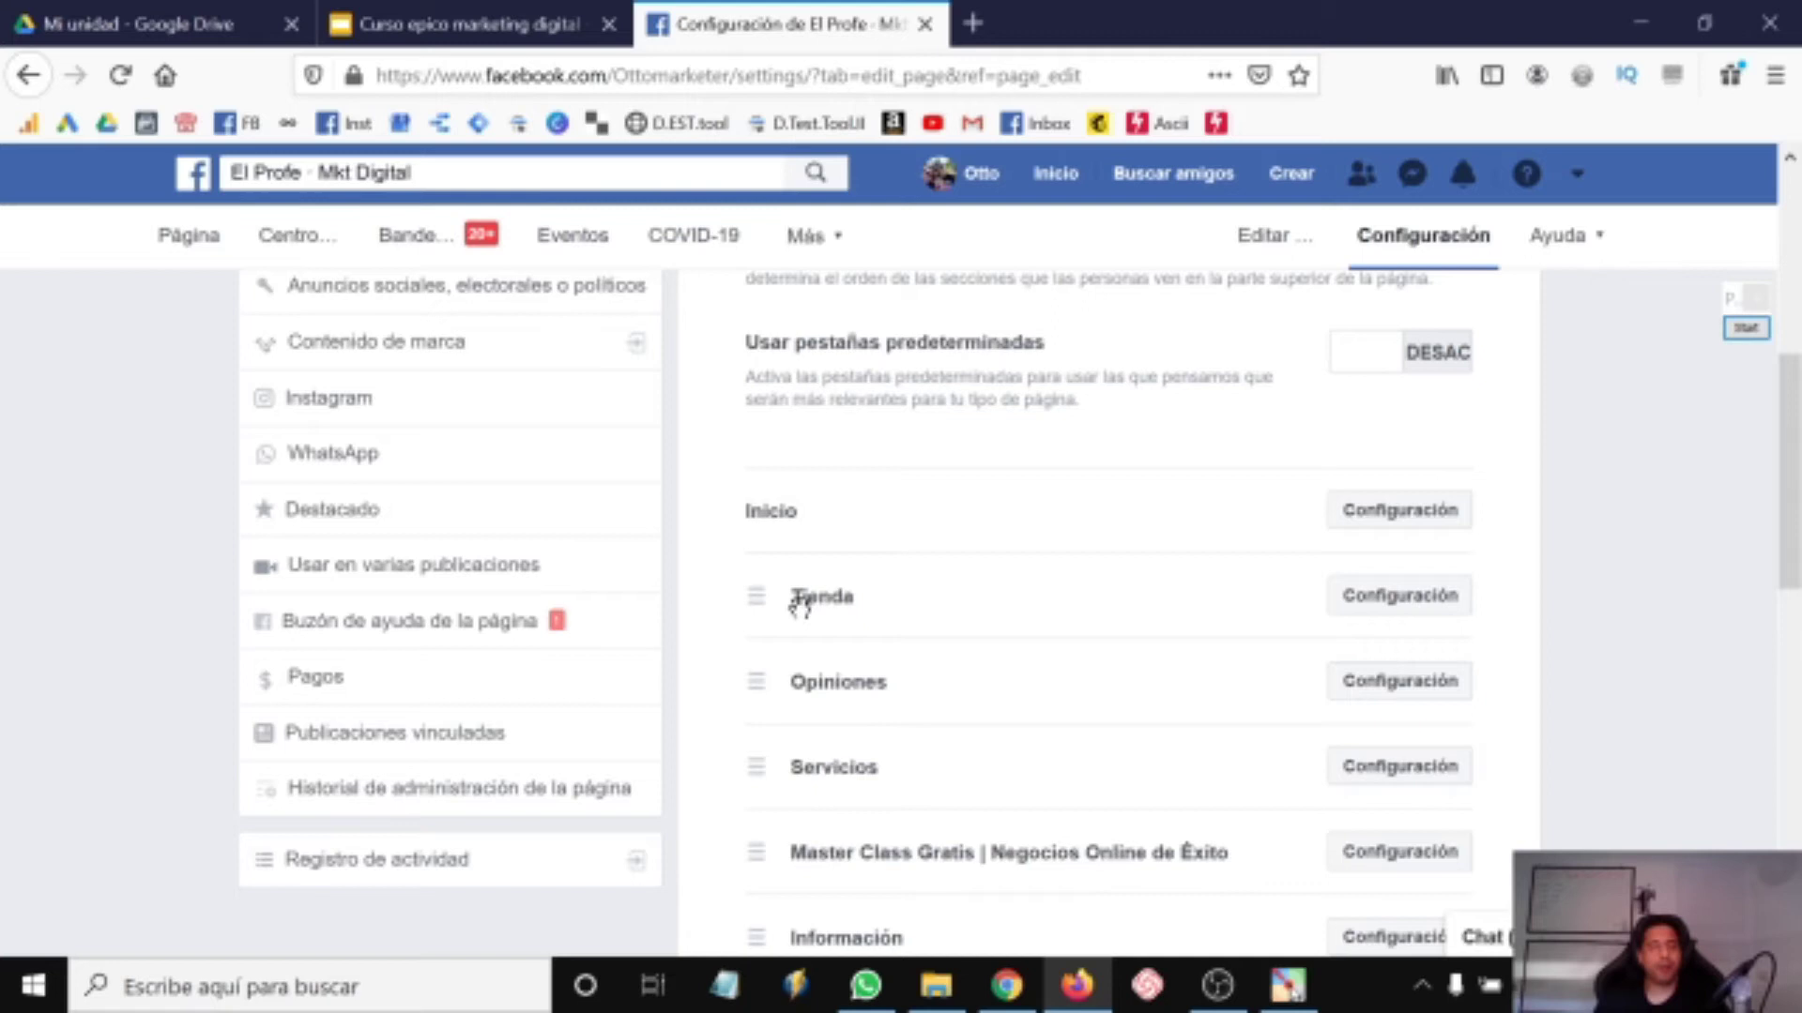
scroll(799, 608, down, 5)
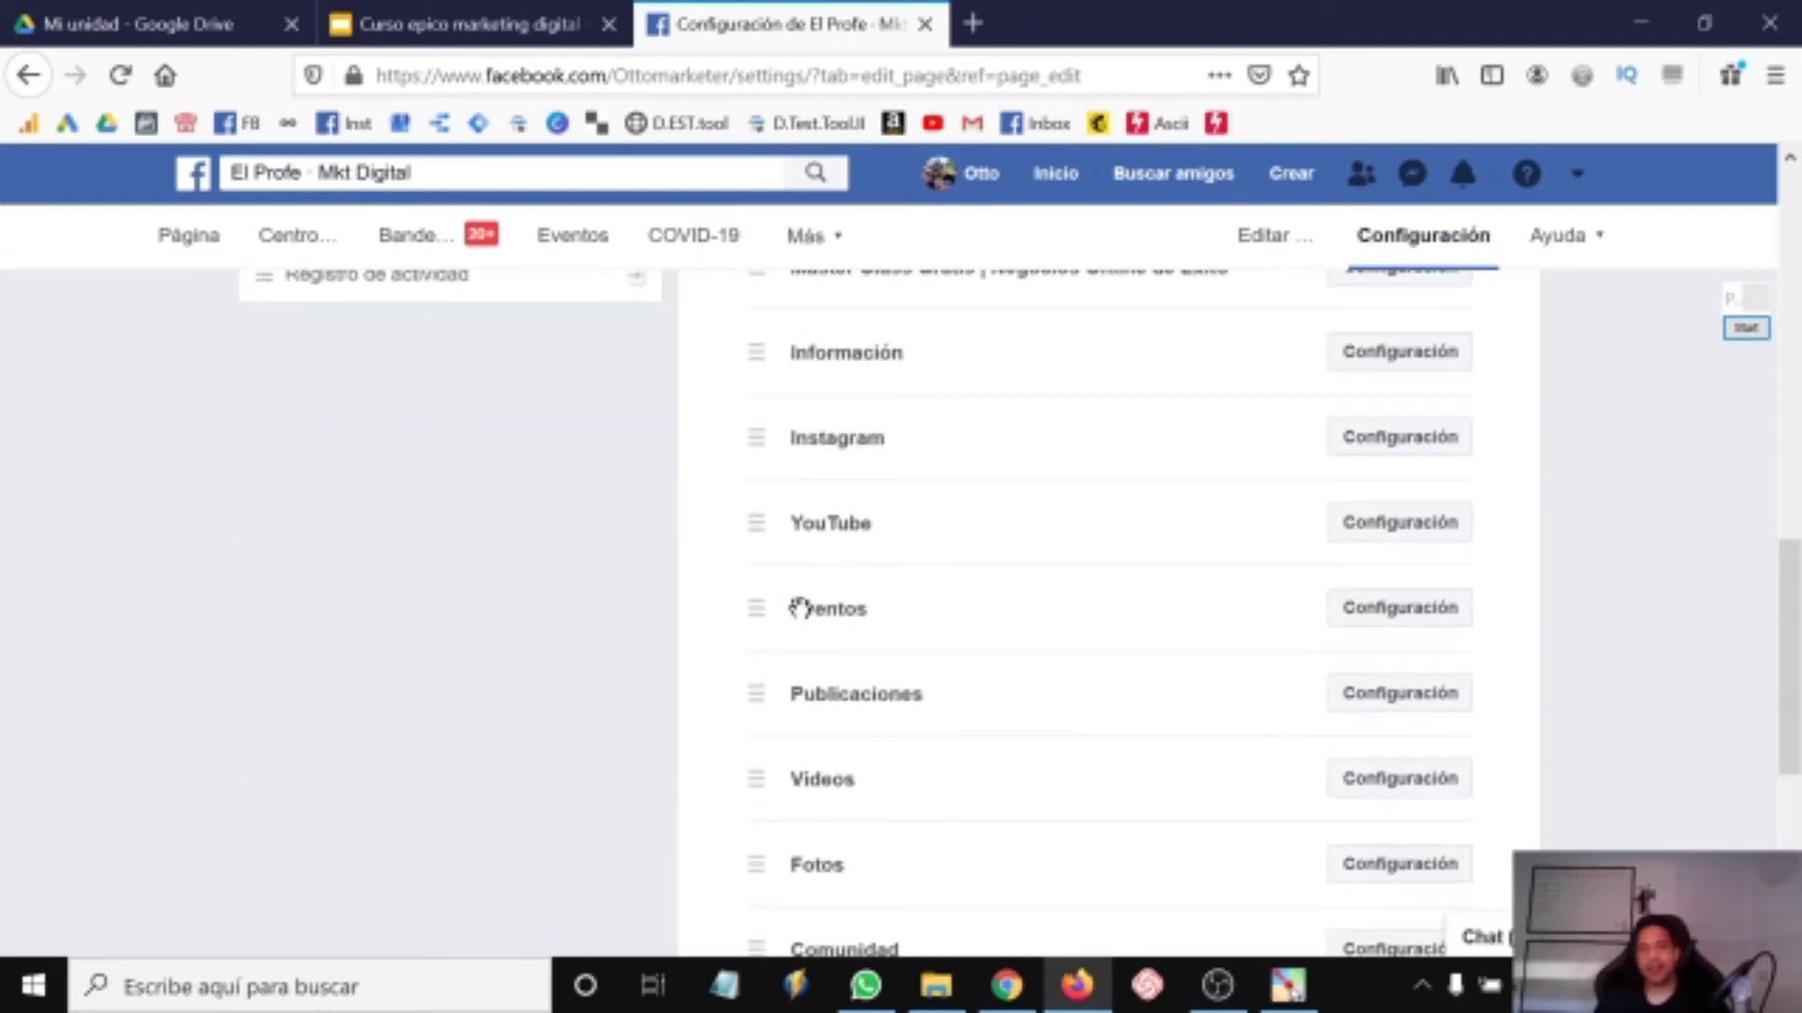
scroll(799, 608, up, 4)
scroll(867, 614, down, 7)
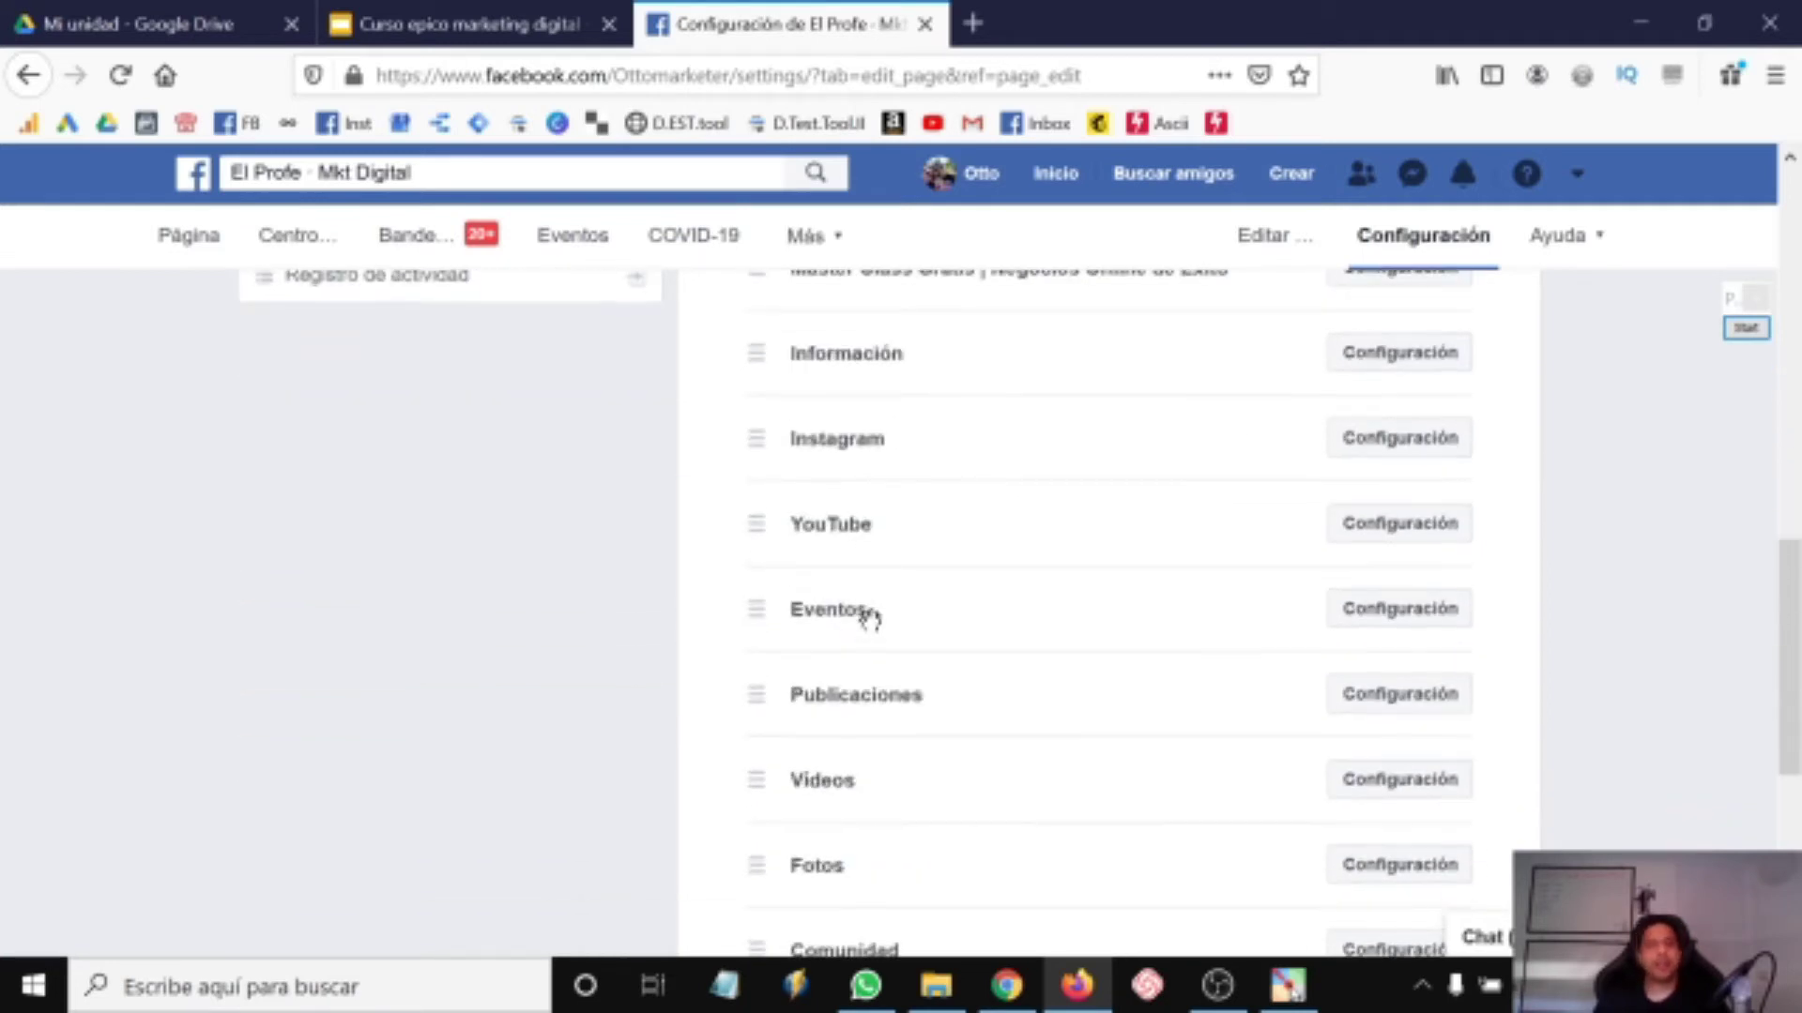
scroll(870, 619, down, 1)
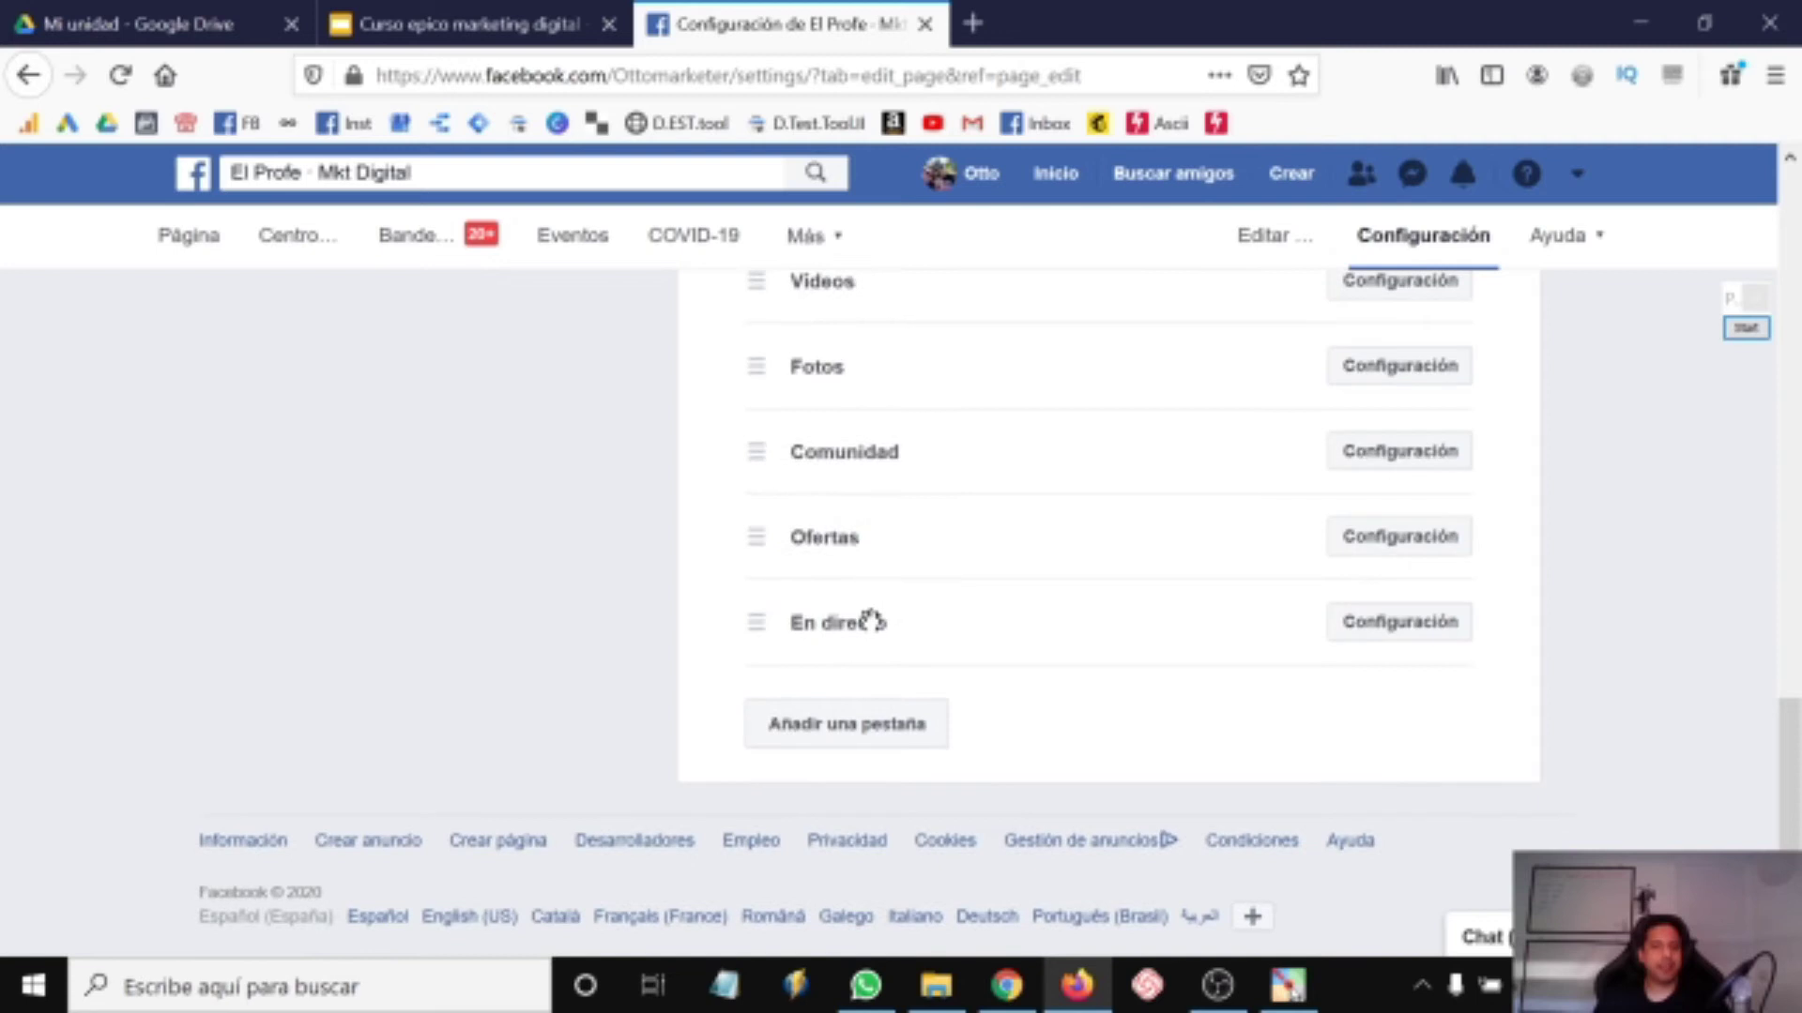
scroll(870, 619, up, 11)
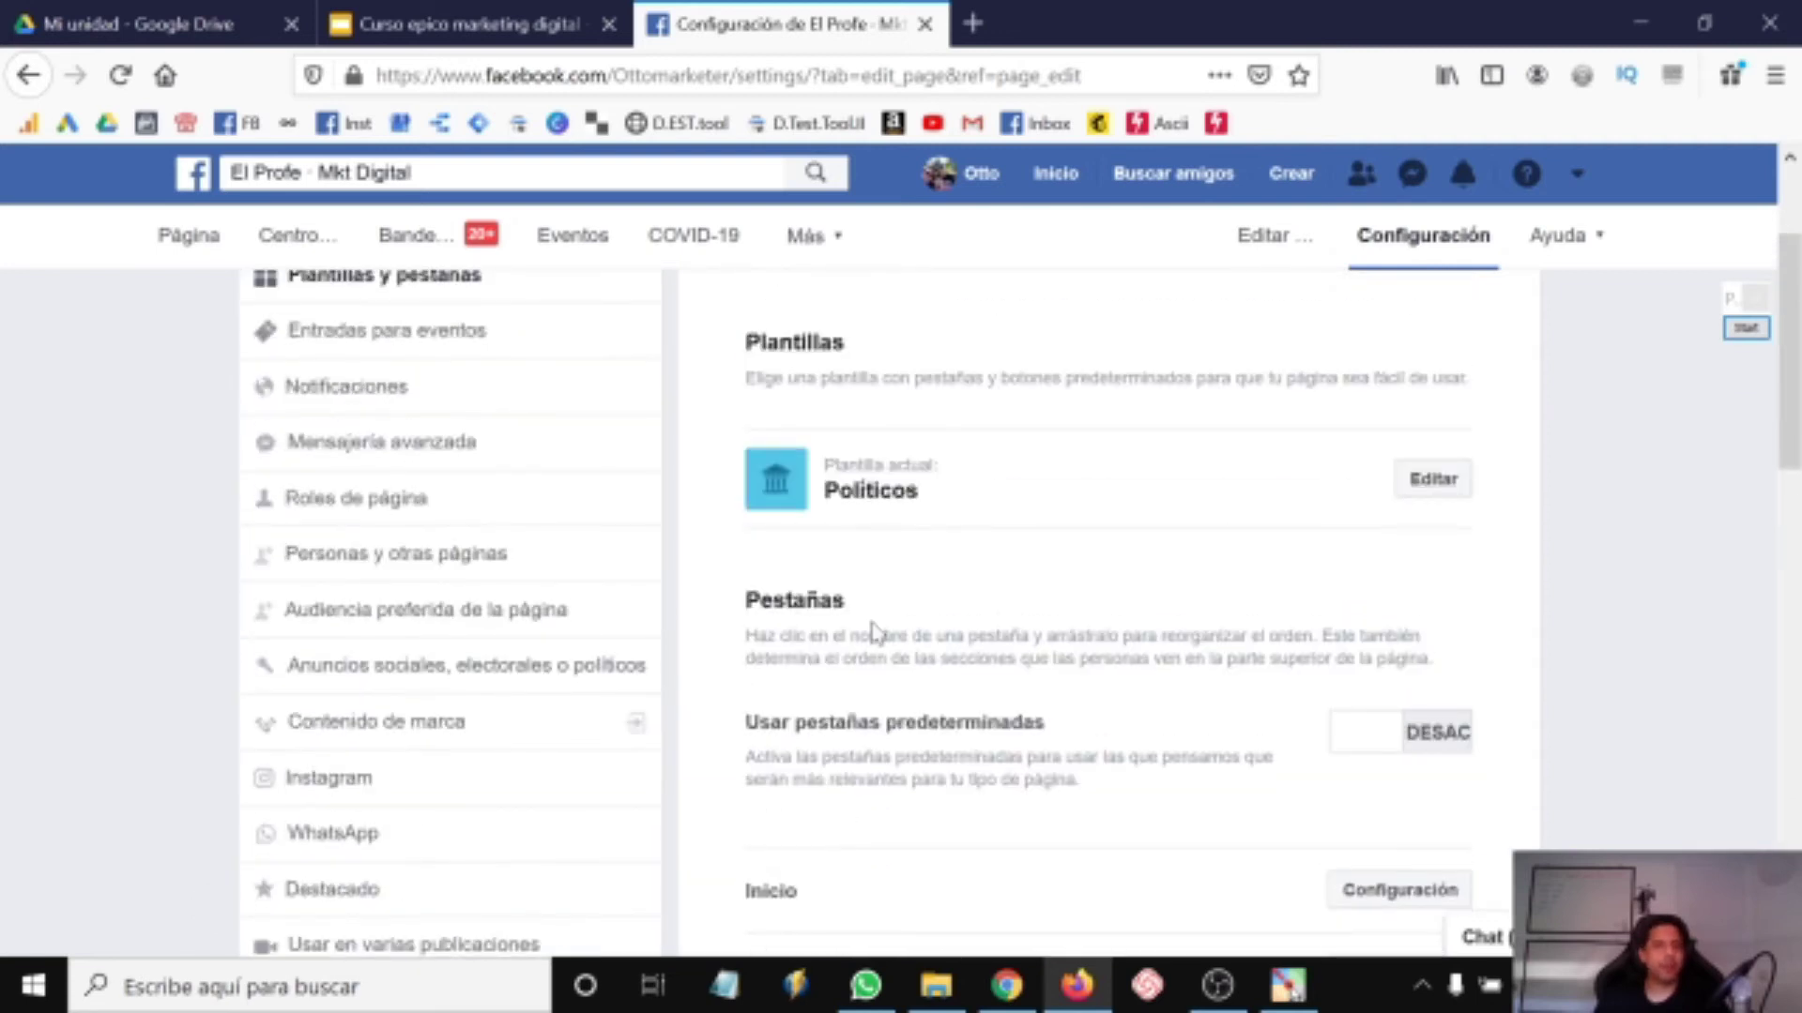
scroll(873, 628, down, 4)
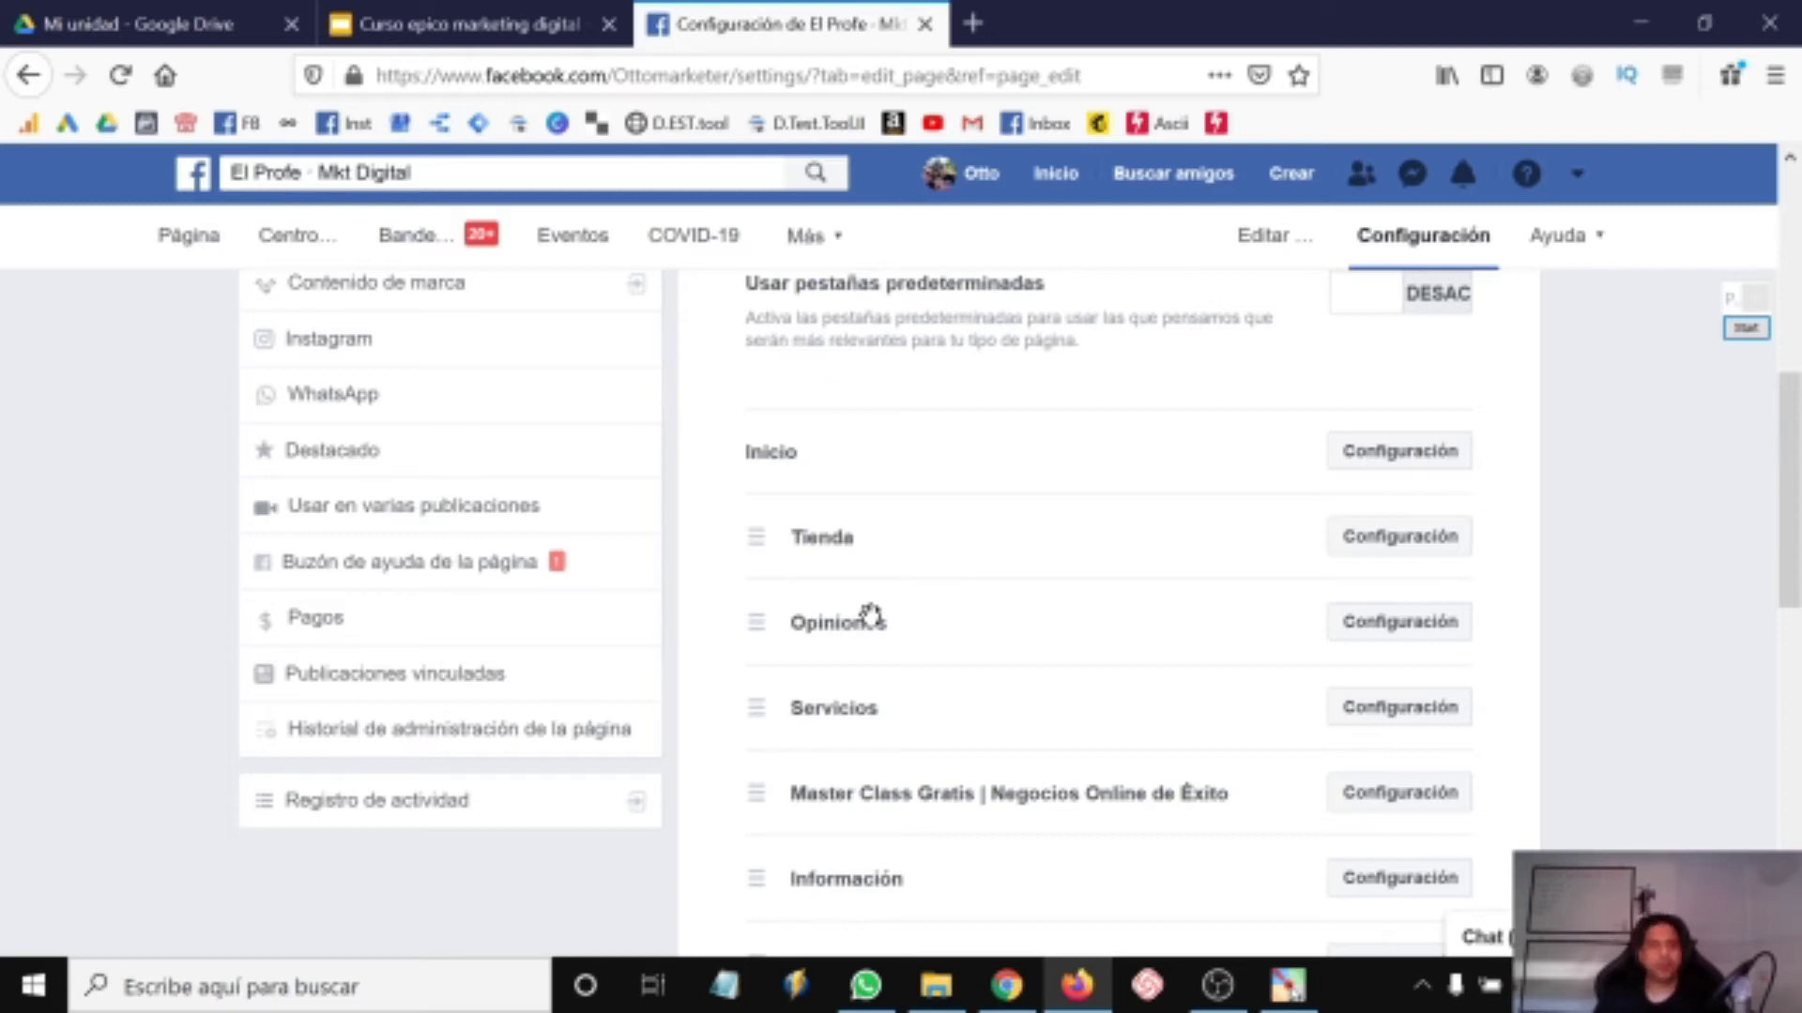
scroll(475, 635, up, 5)
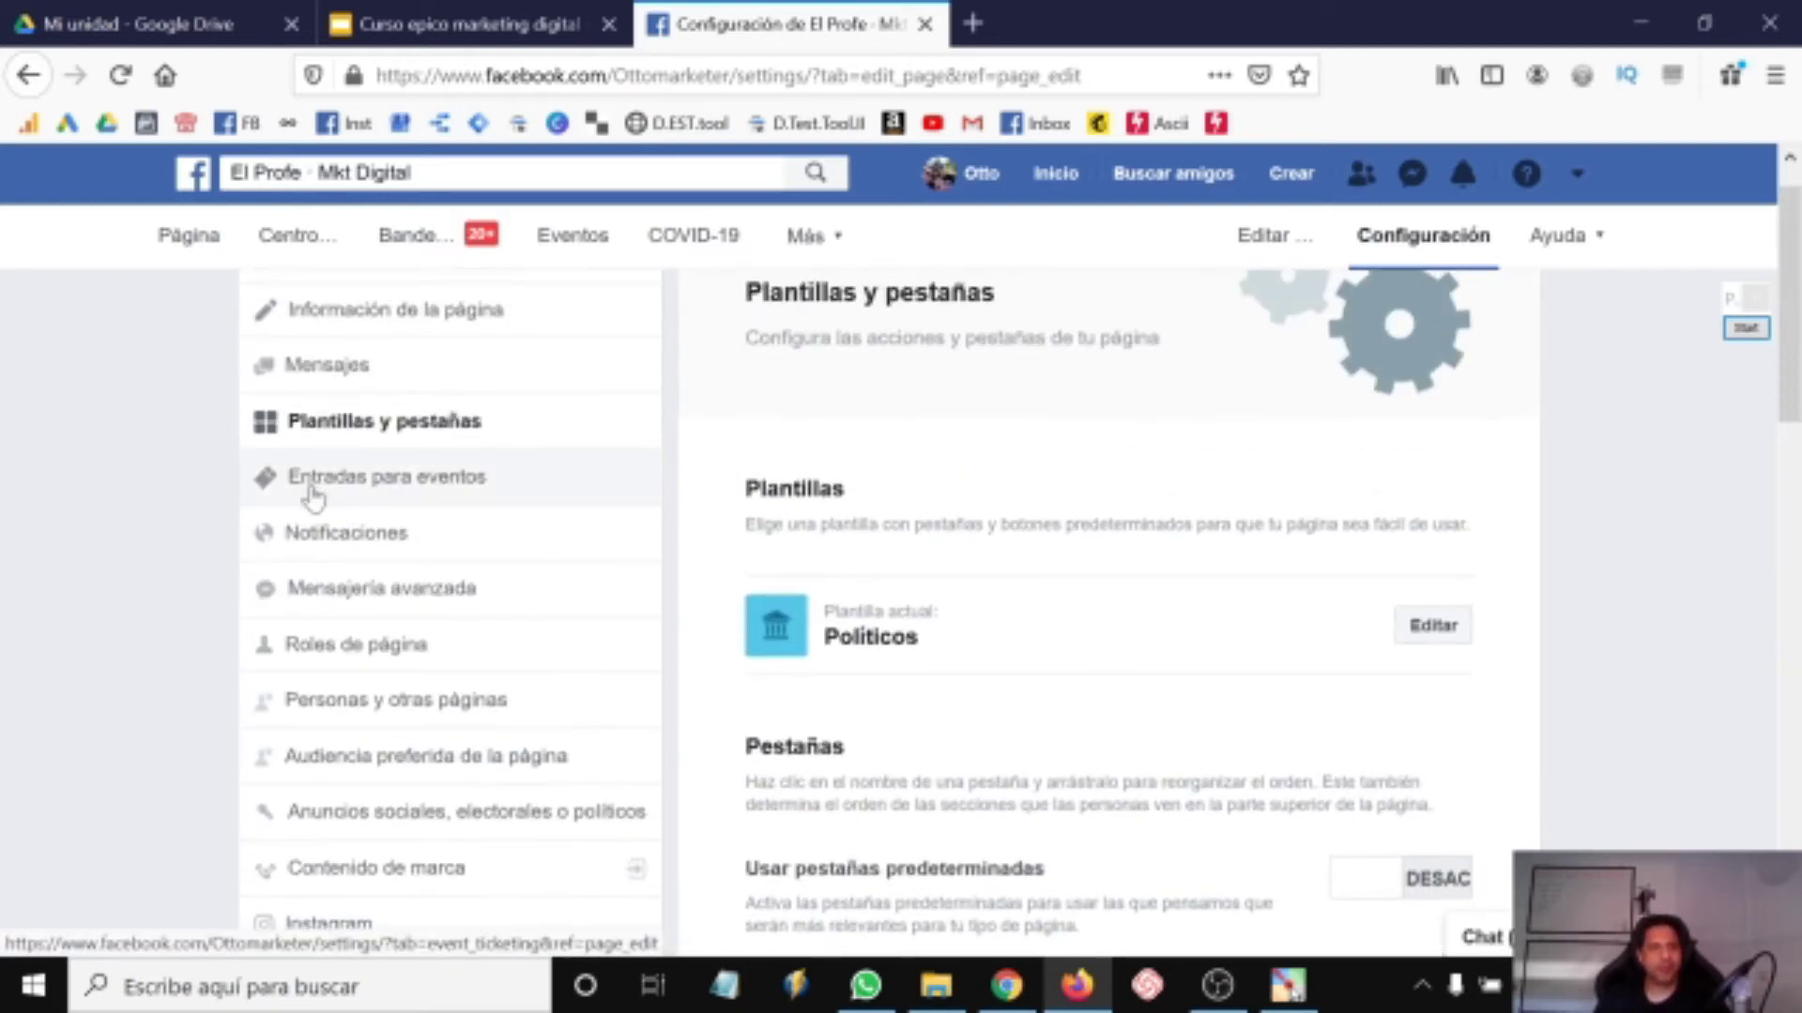
Check the Eventbrite event ticket settings, and return to the templates and tabs settings to look through the tab list.
click(319, 492)
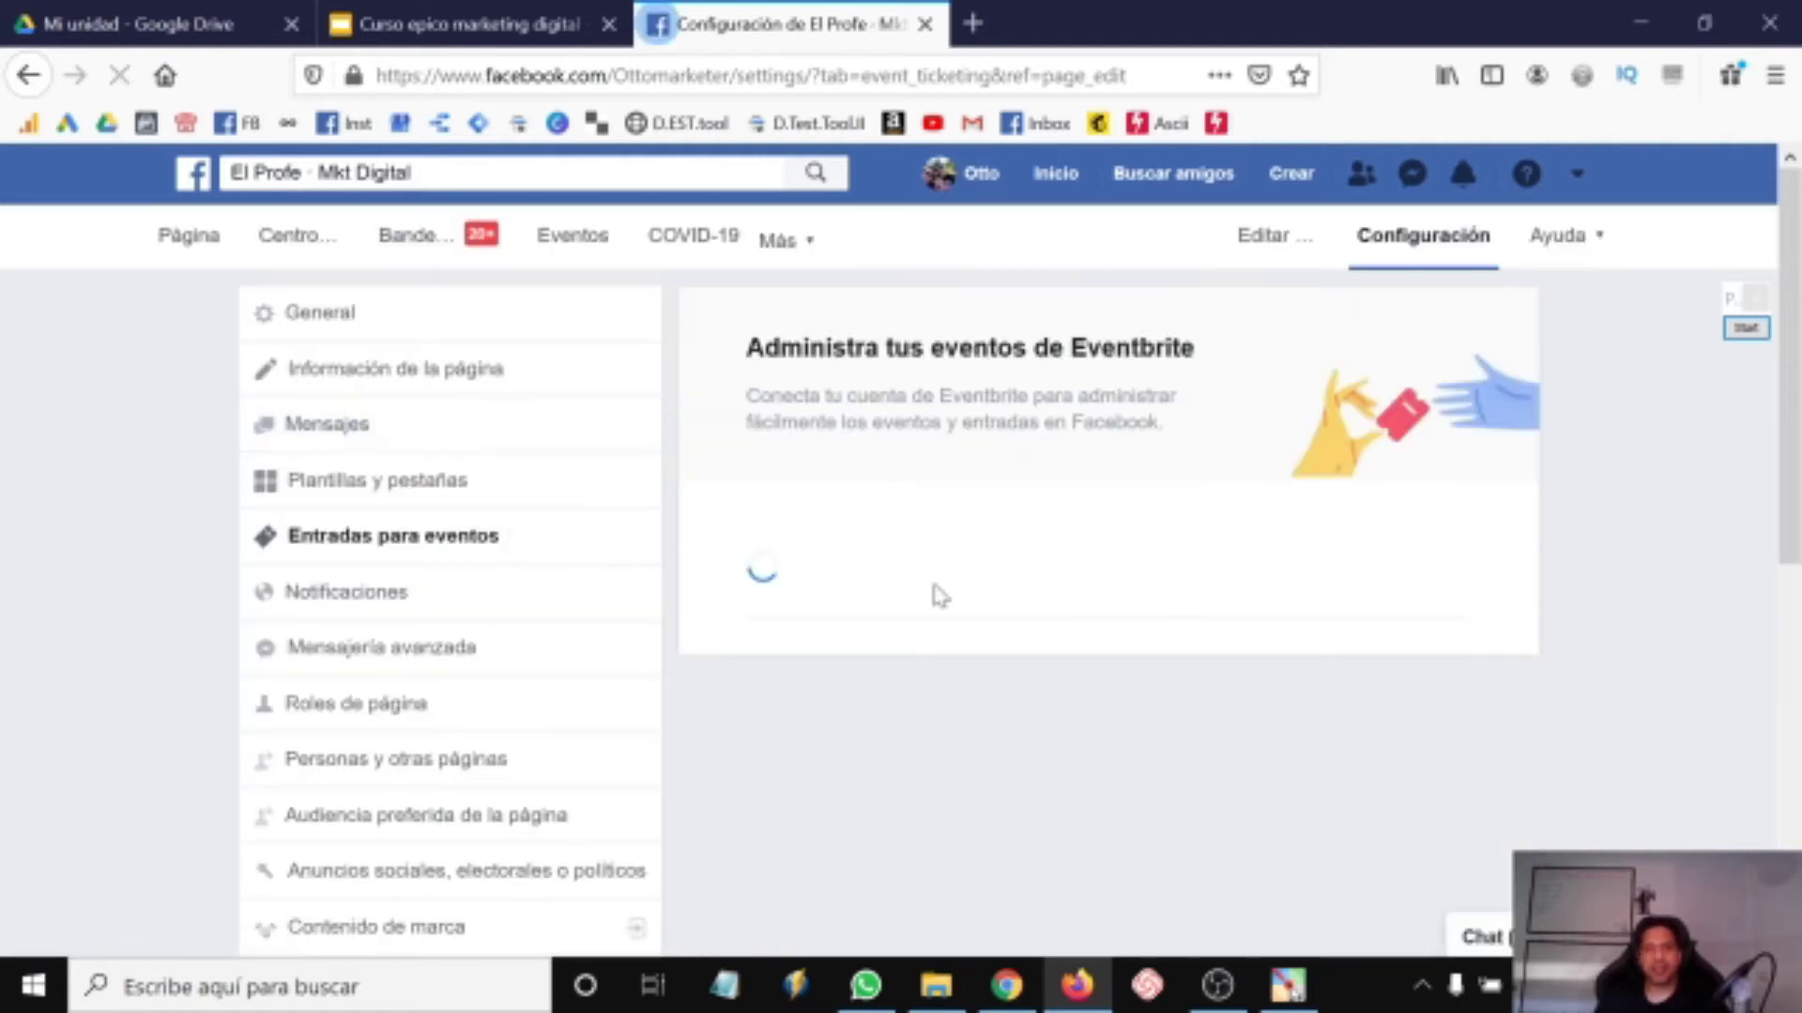
click(345, 484)
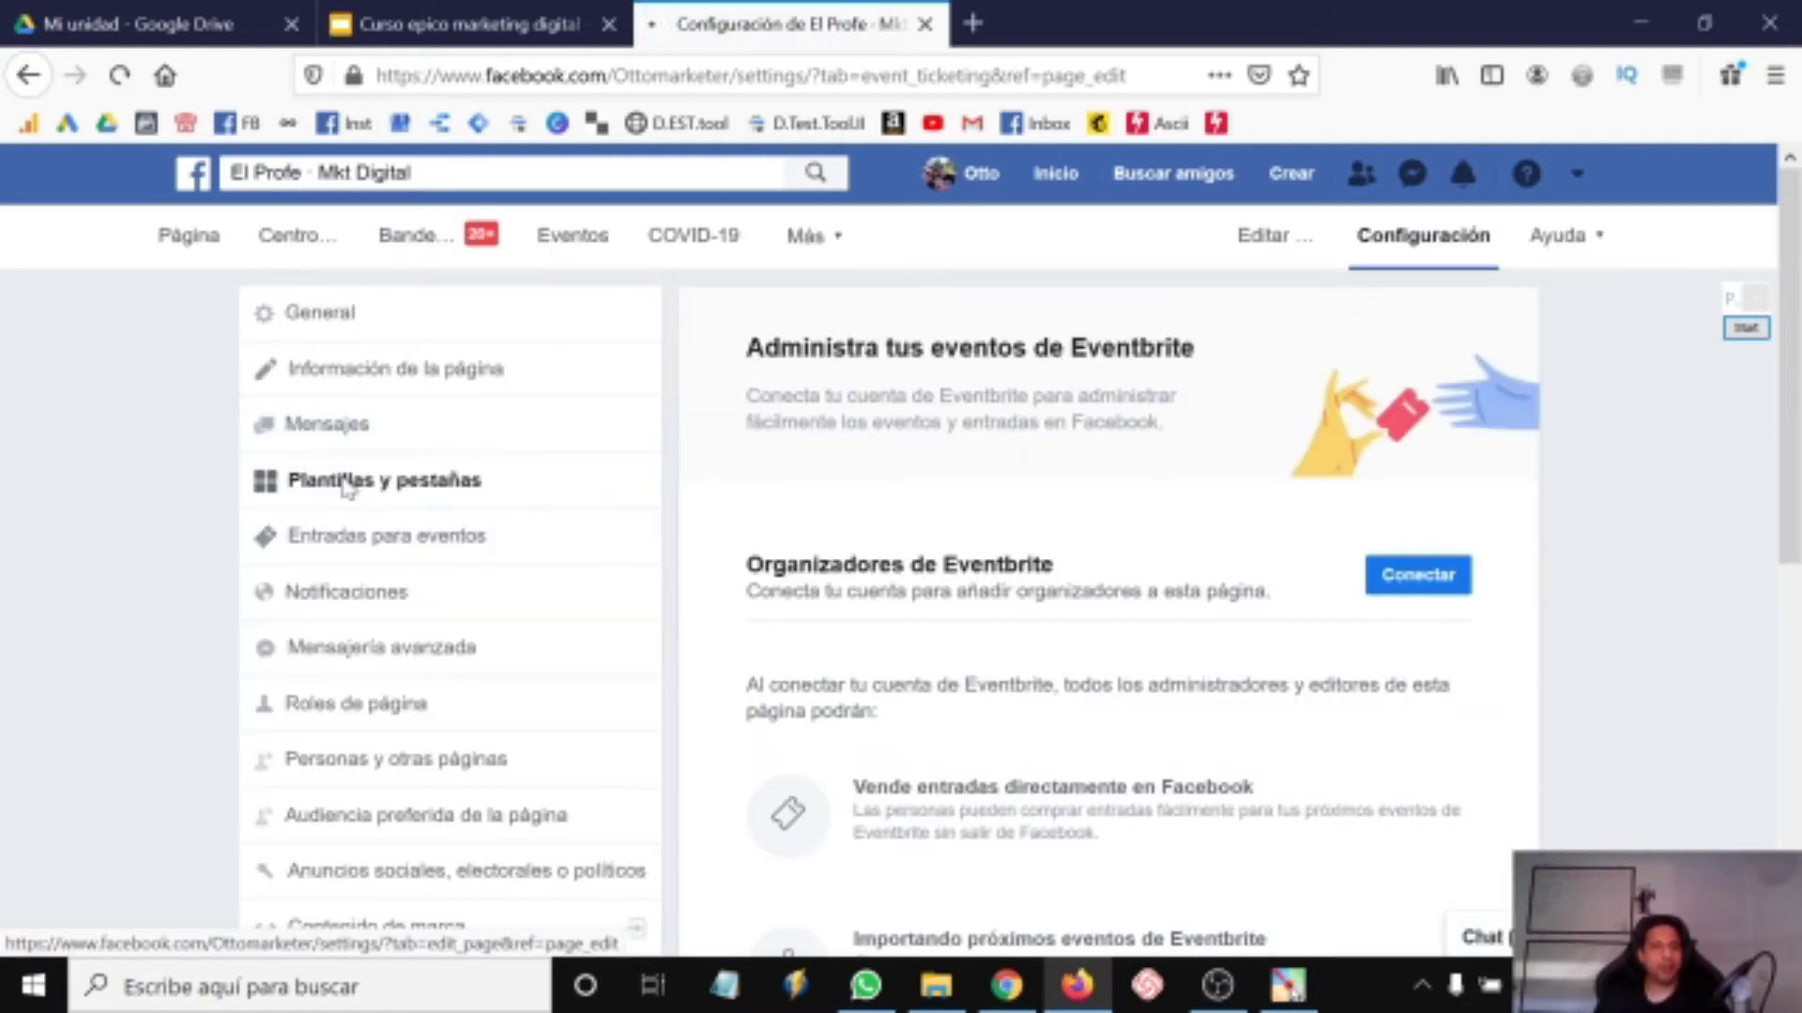
scroll(635, 601, down, 7)
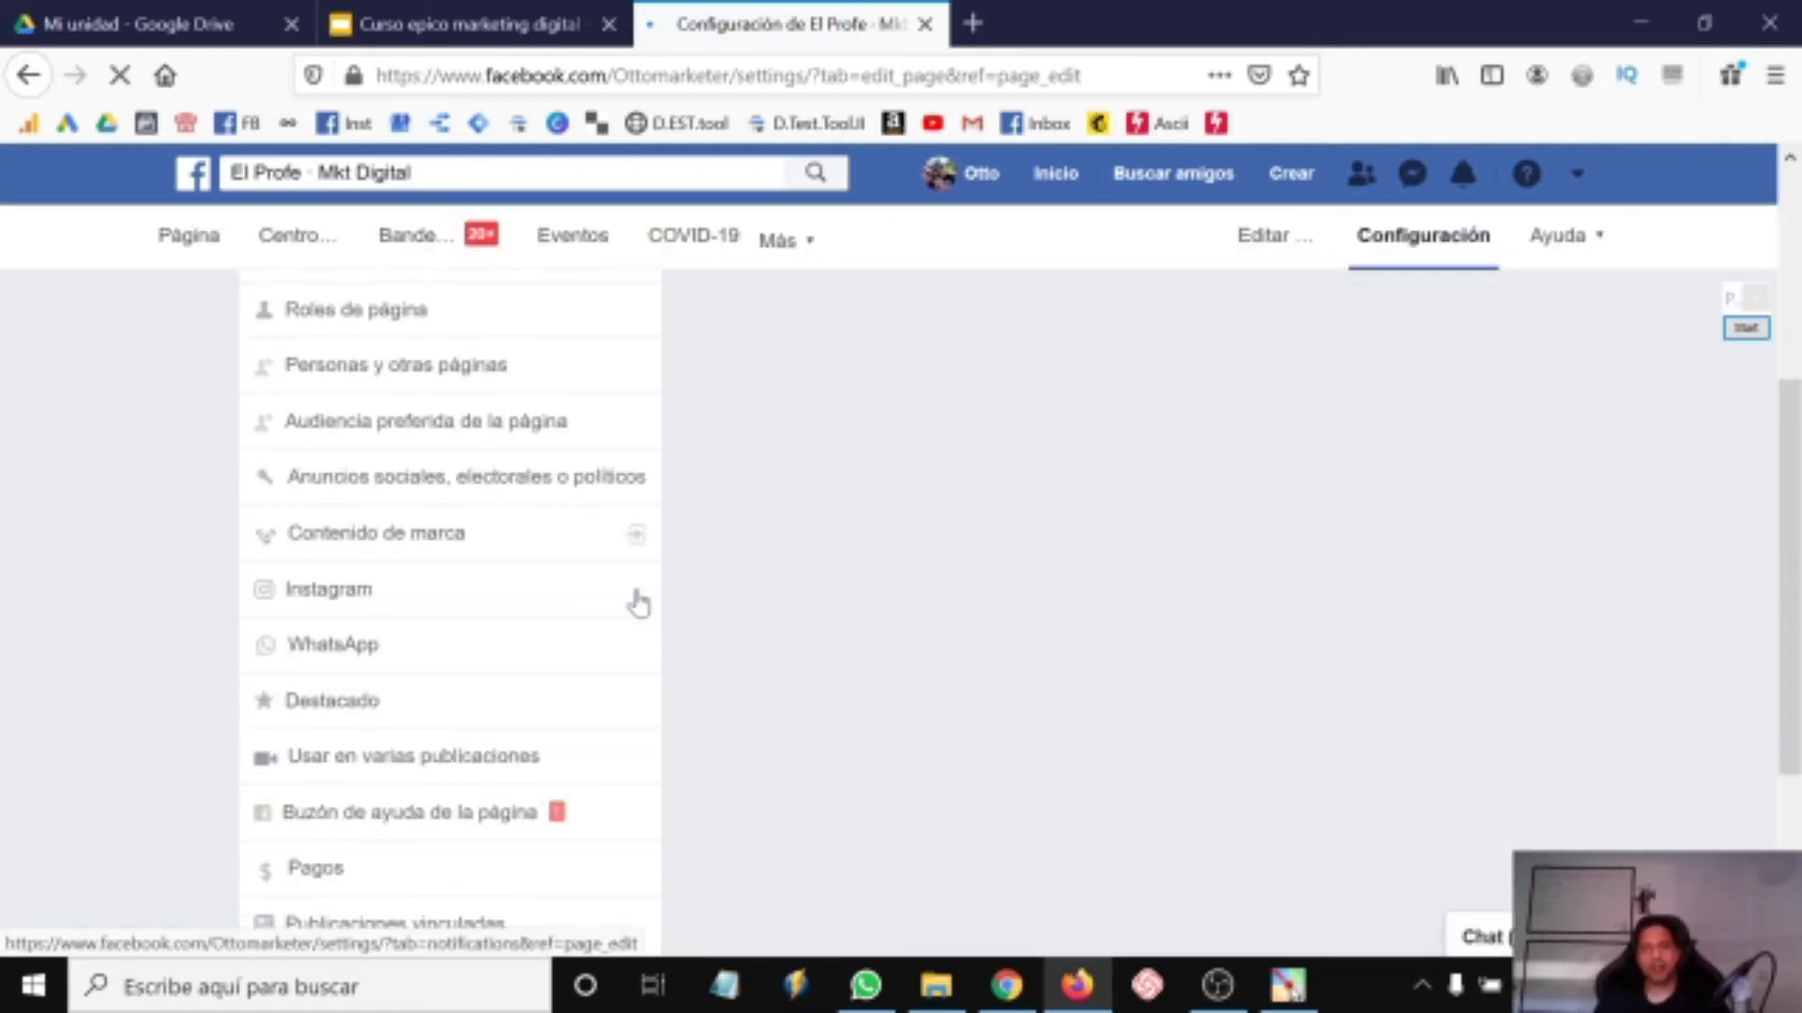
scroll(952, 635, down, 10)
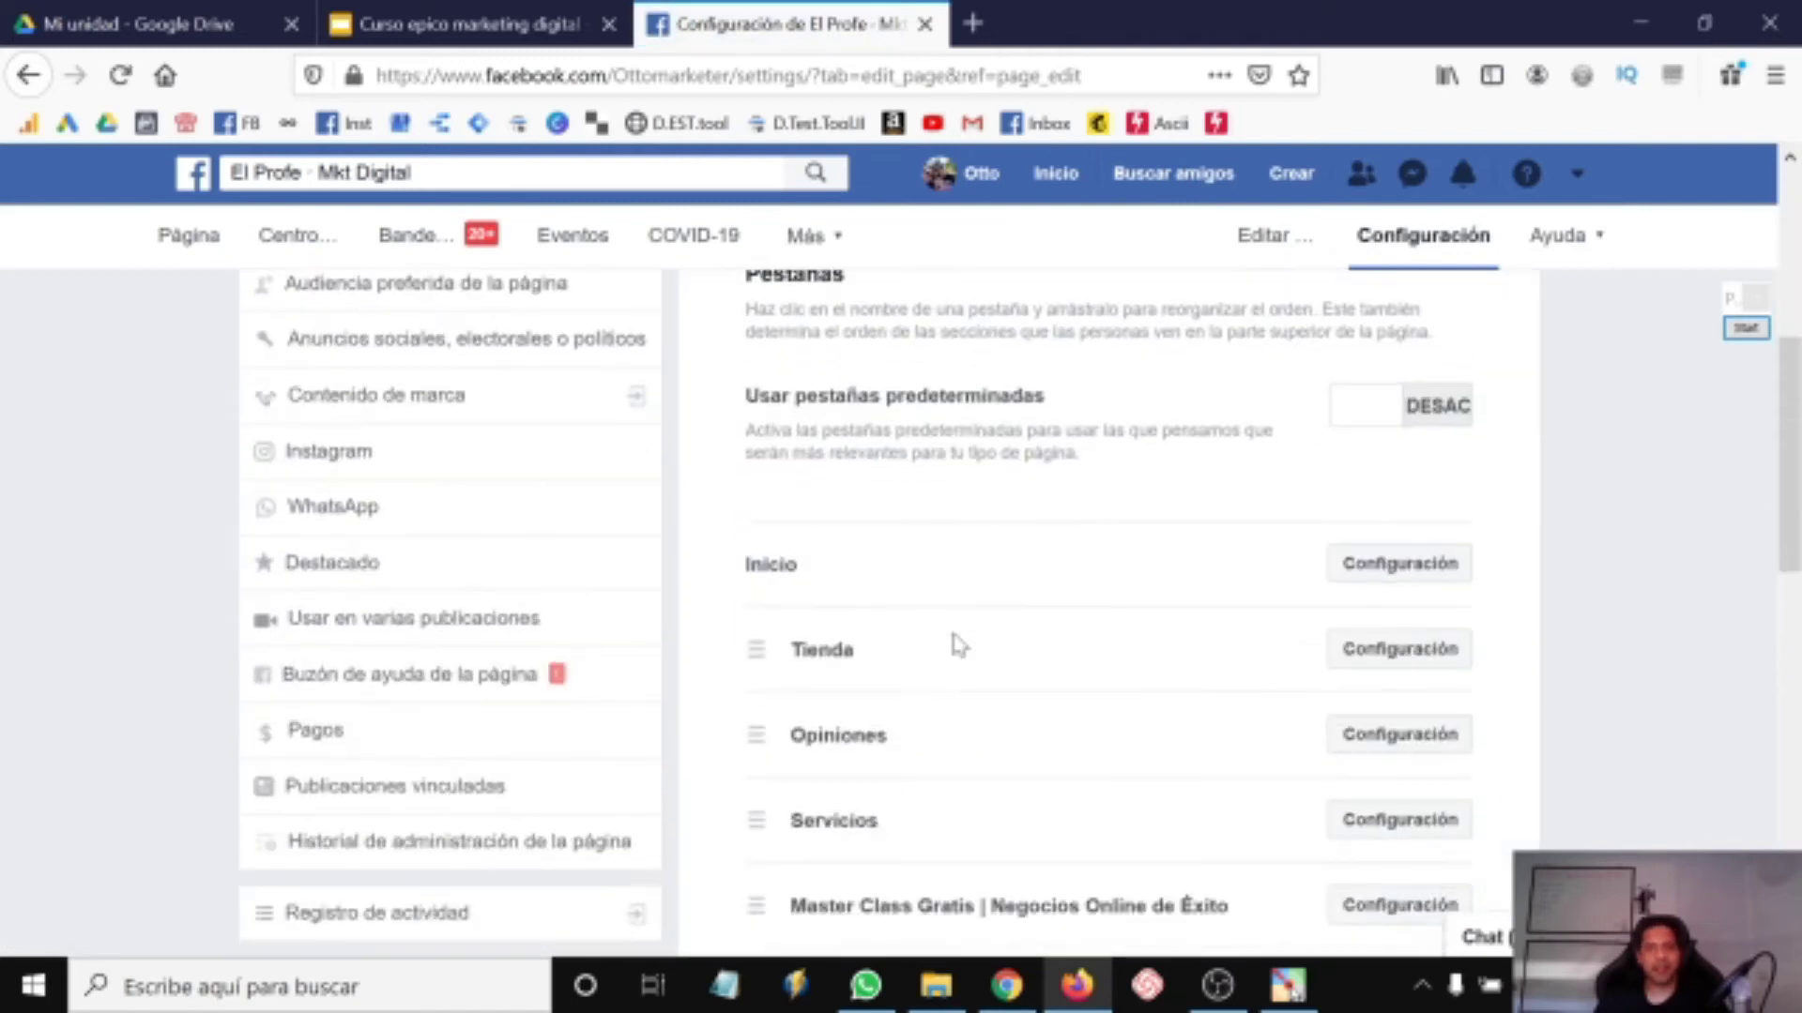
scroll(952, 630, down, 7)
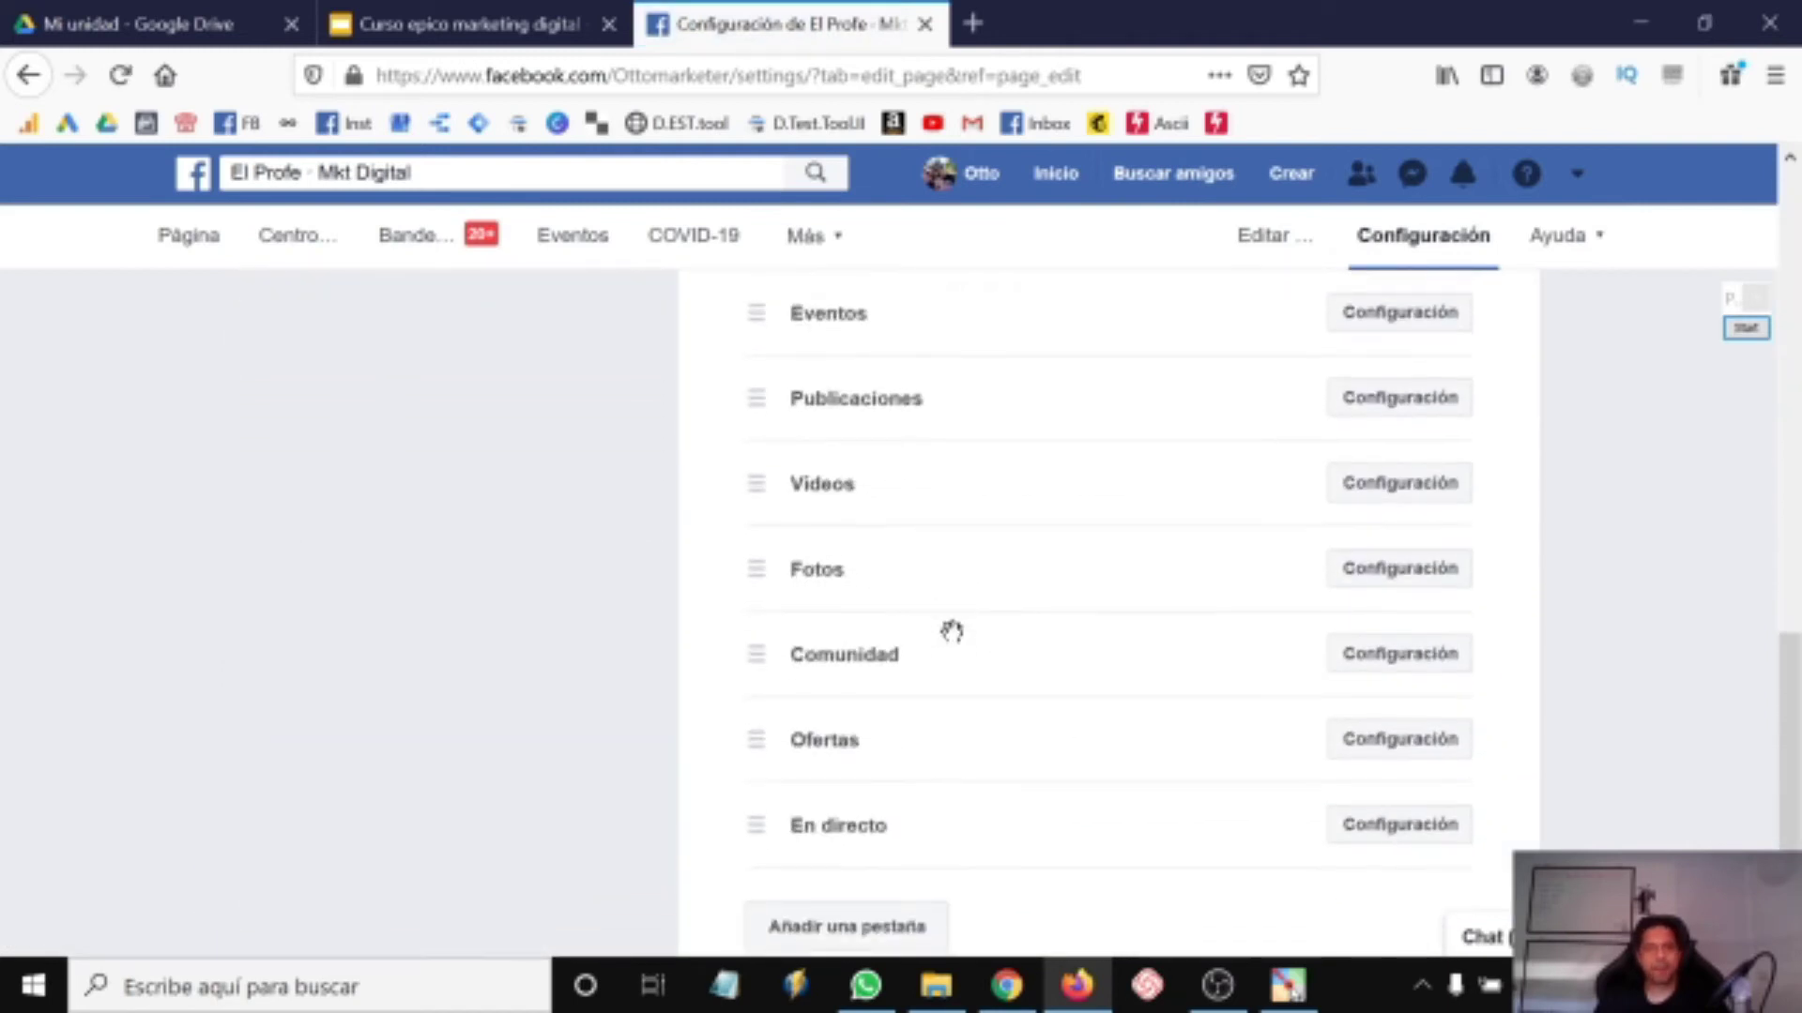
Open the configuration of the "Master Class Gratis | Negocios Online de Éxito" tab.
scroll(953, 631, up, 8)
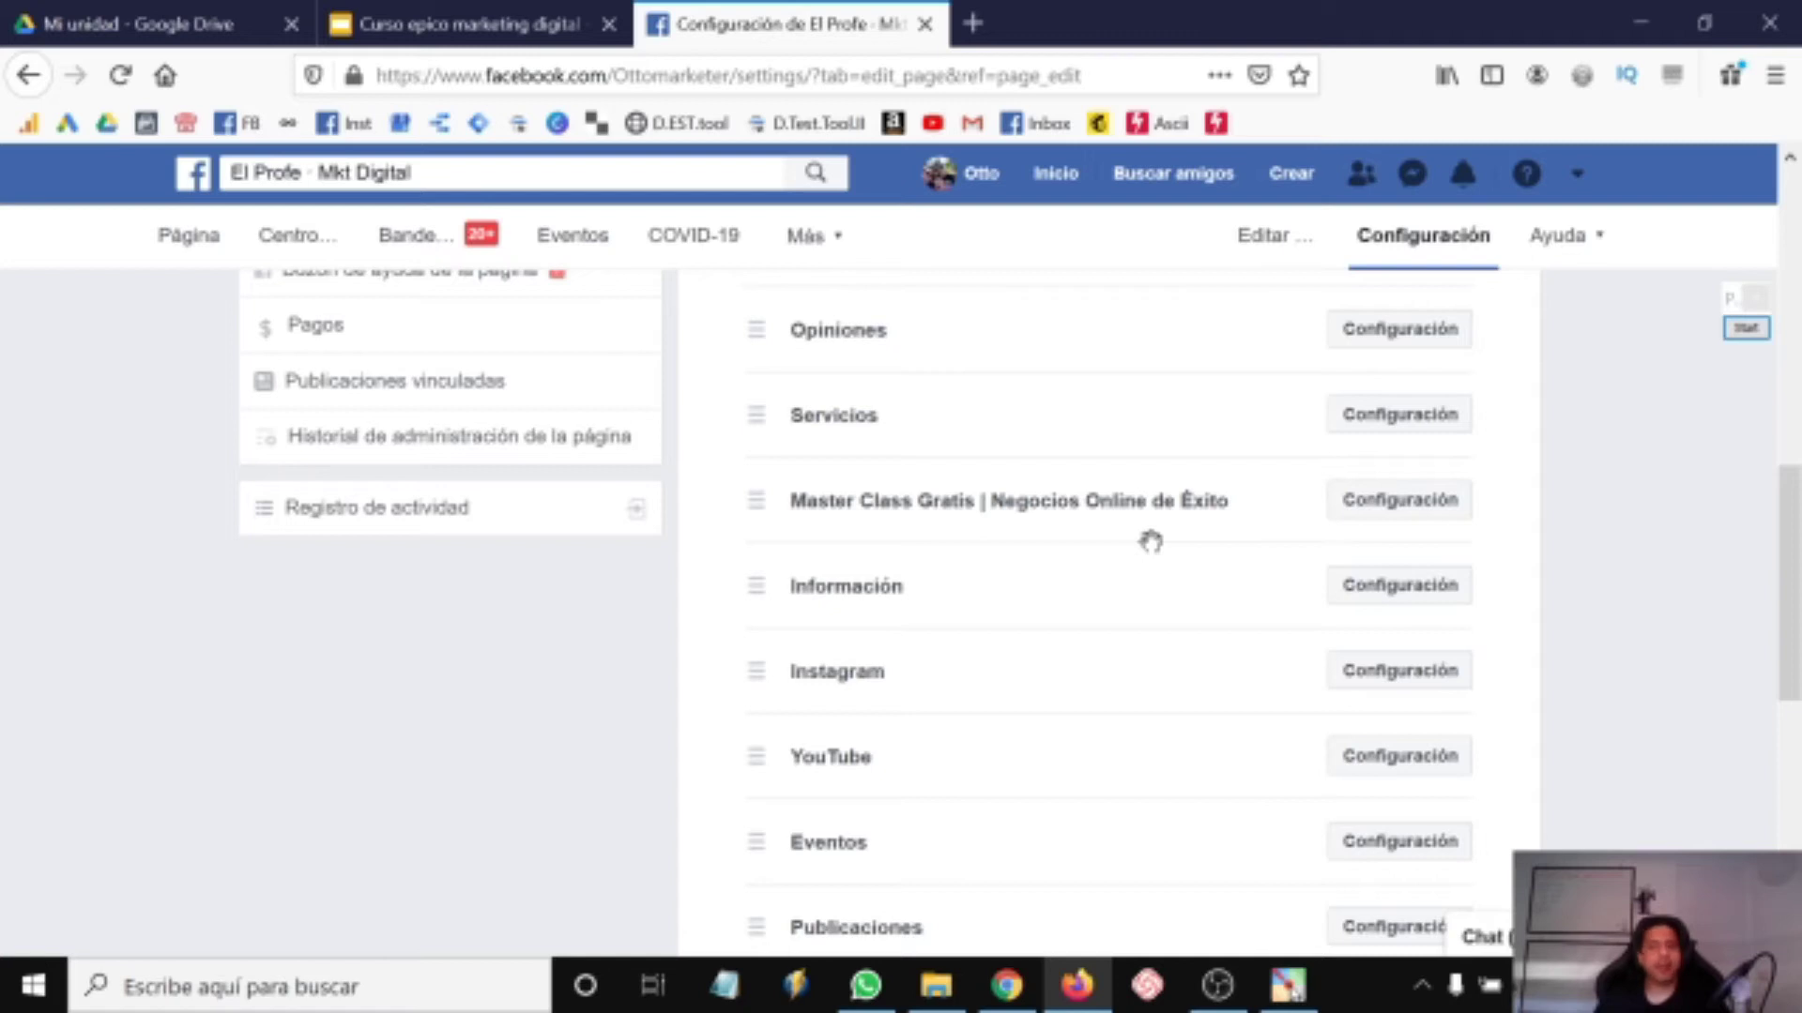
scroll(1151, 541, down, 5)
scroll(1151, 539, up, 6)
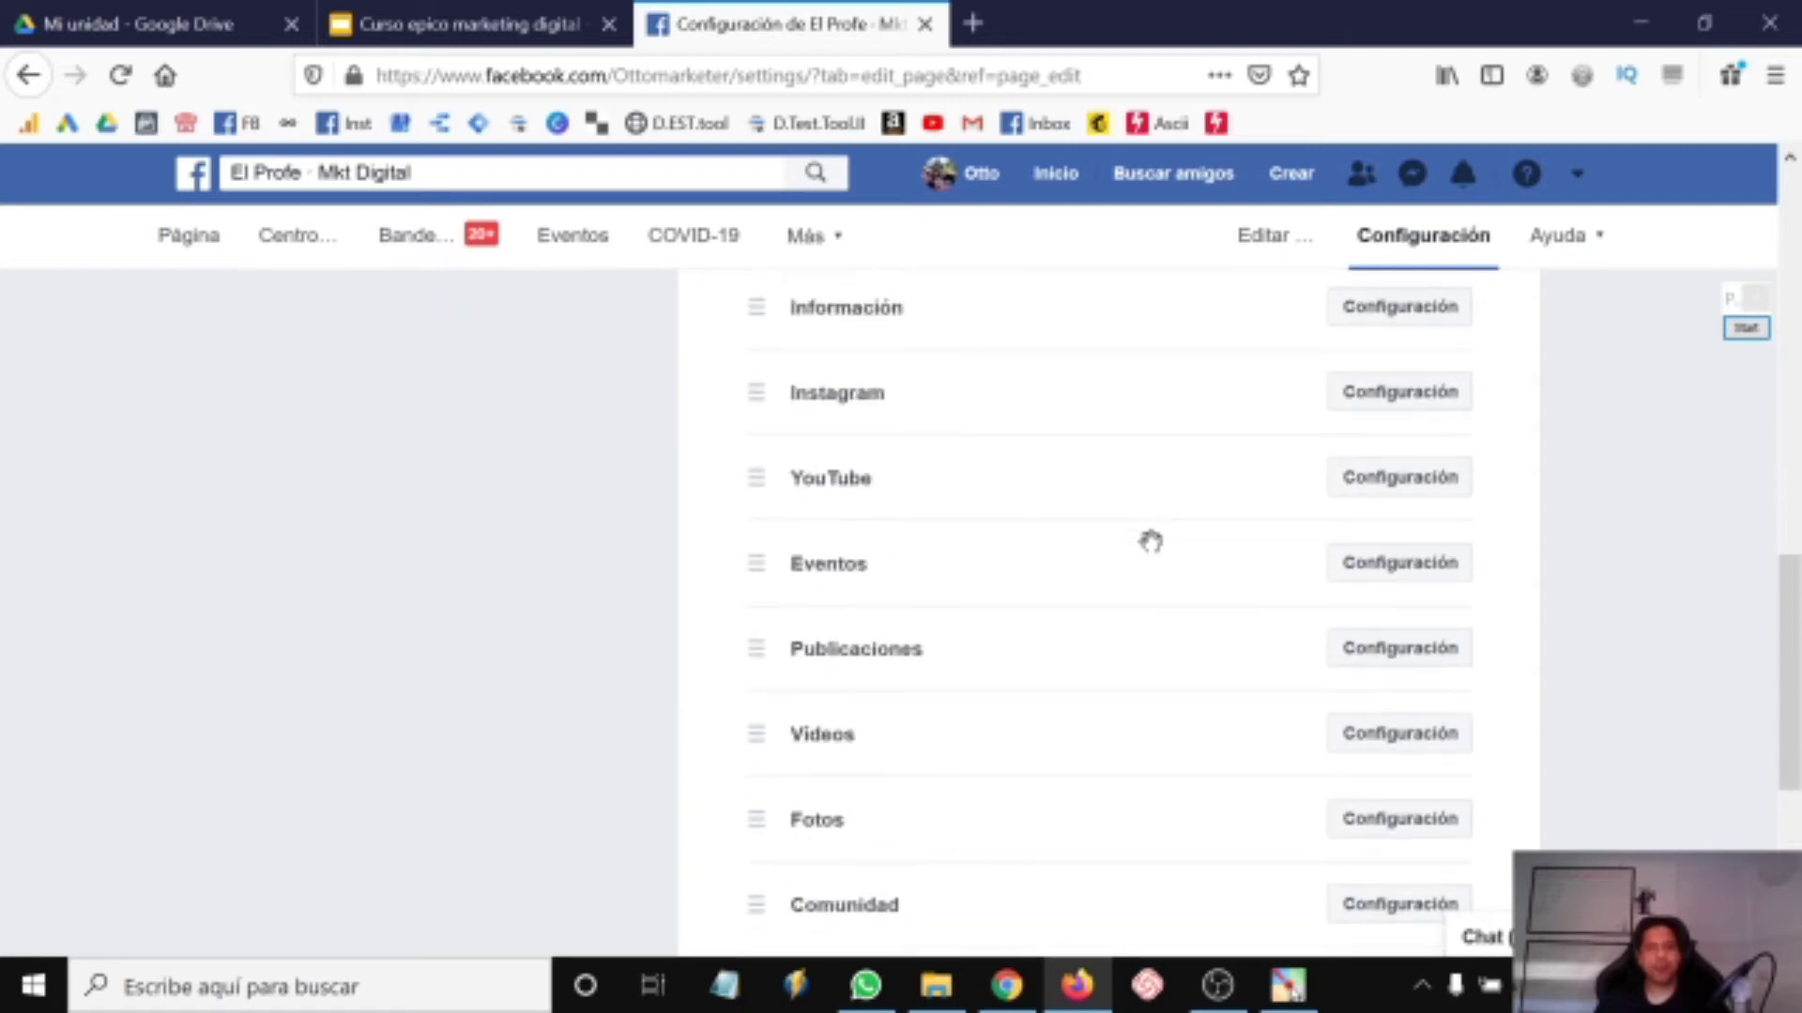
click(1414, 666)
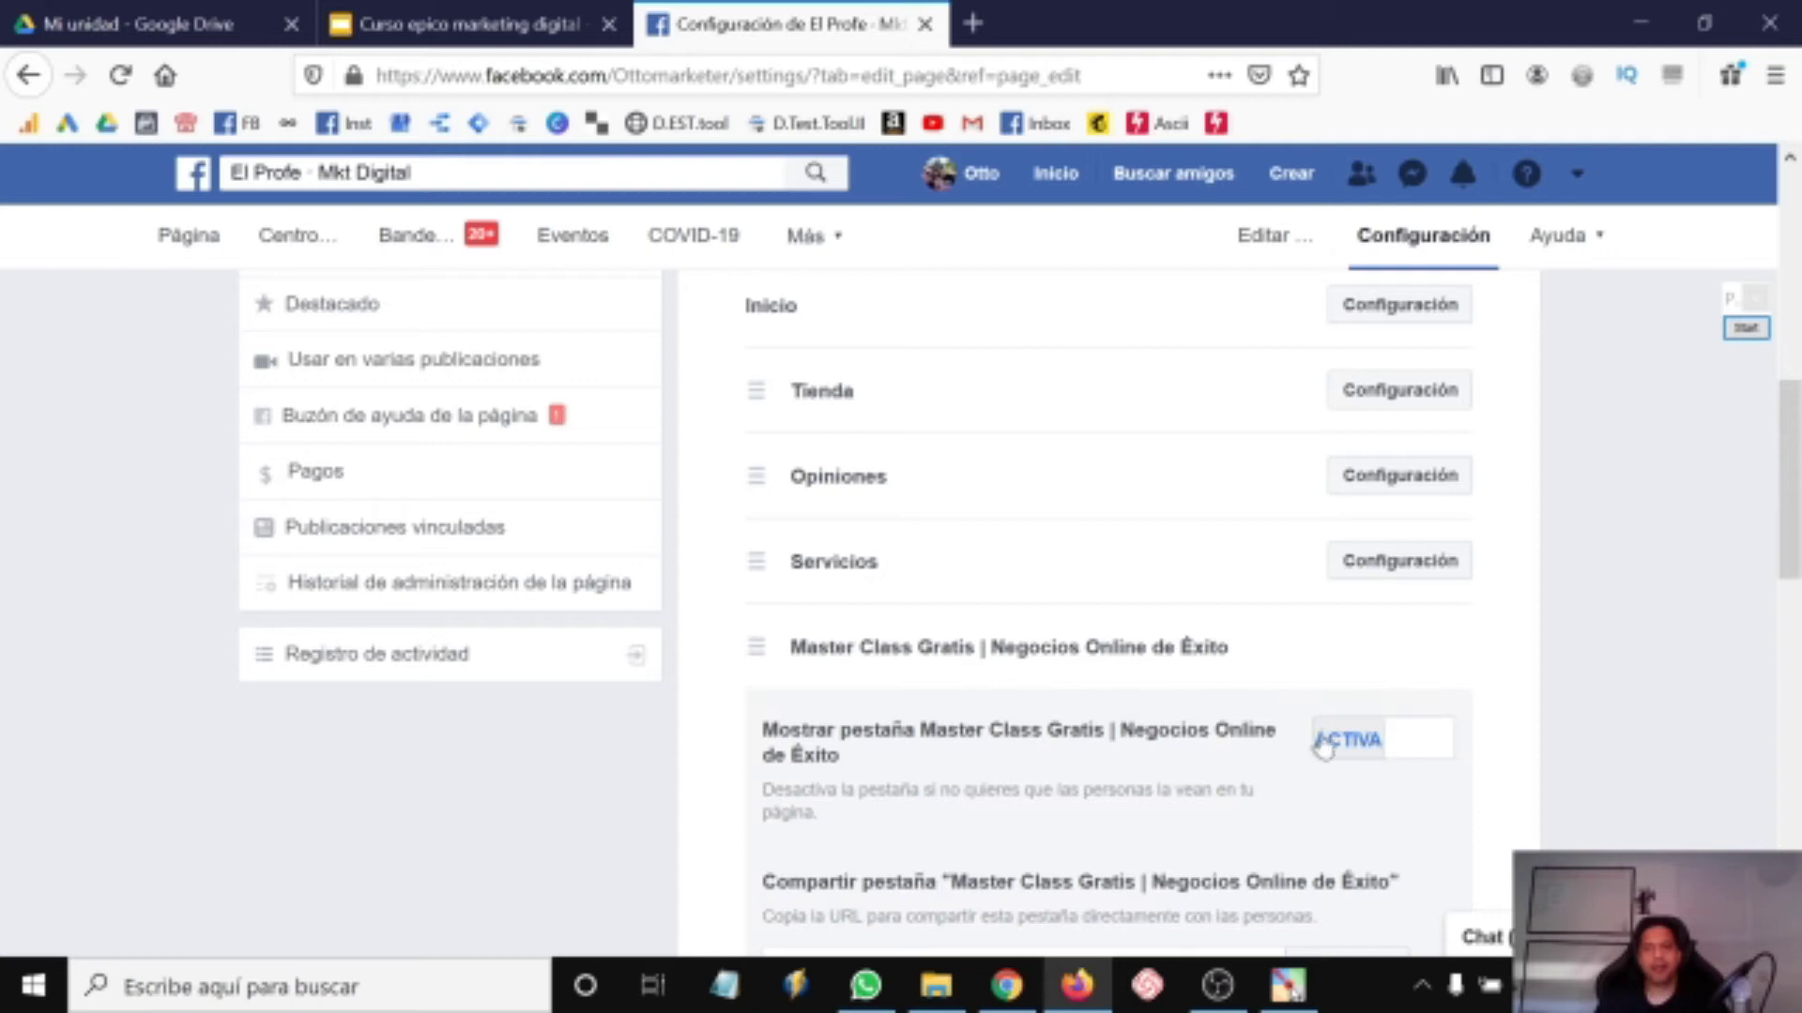
Set the custom name of the Master Class Gratis tab to "Curso Gratuito de Marketing digital" in its Mailchimp configuration and save it.
scroll(947, 777, down, 3)
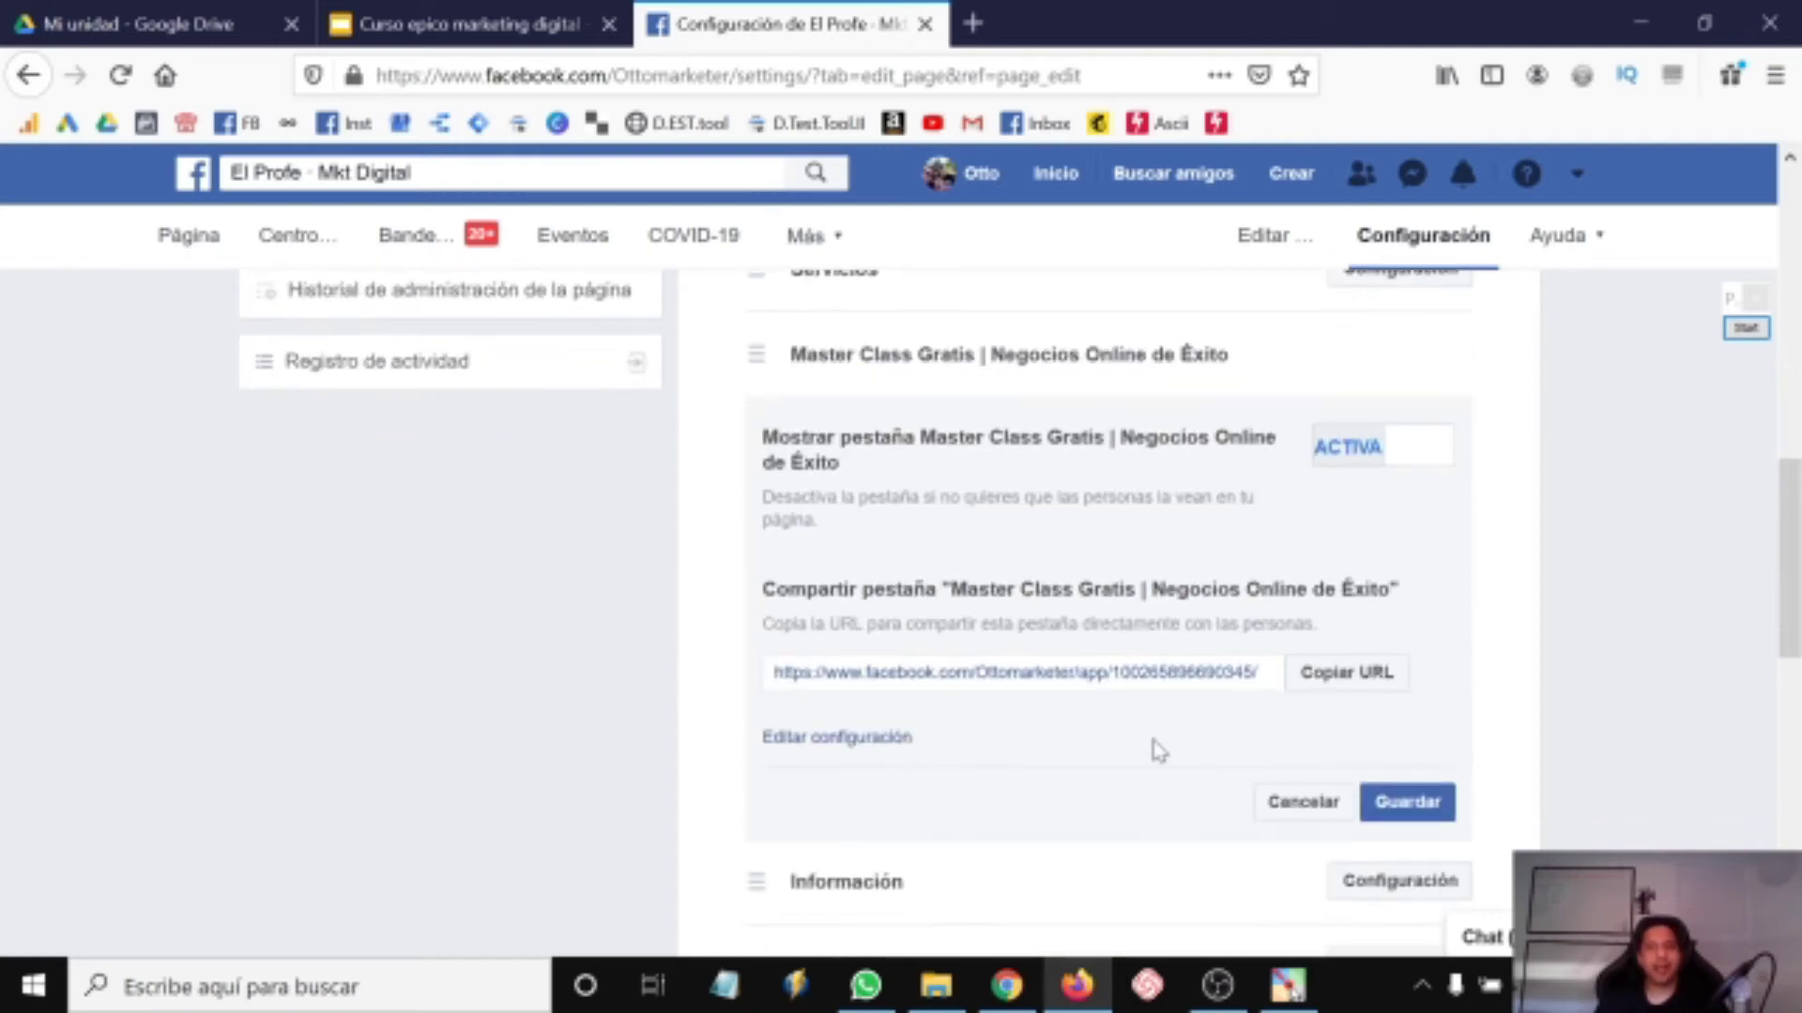
click(828, 739)
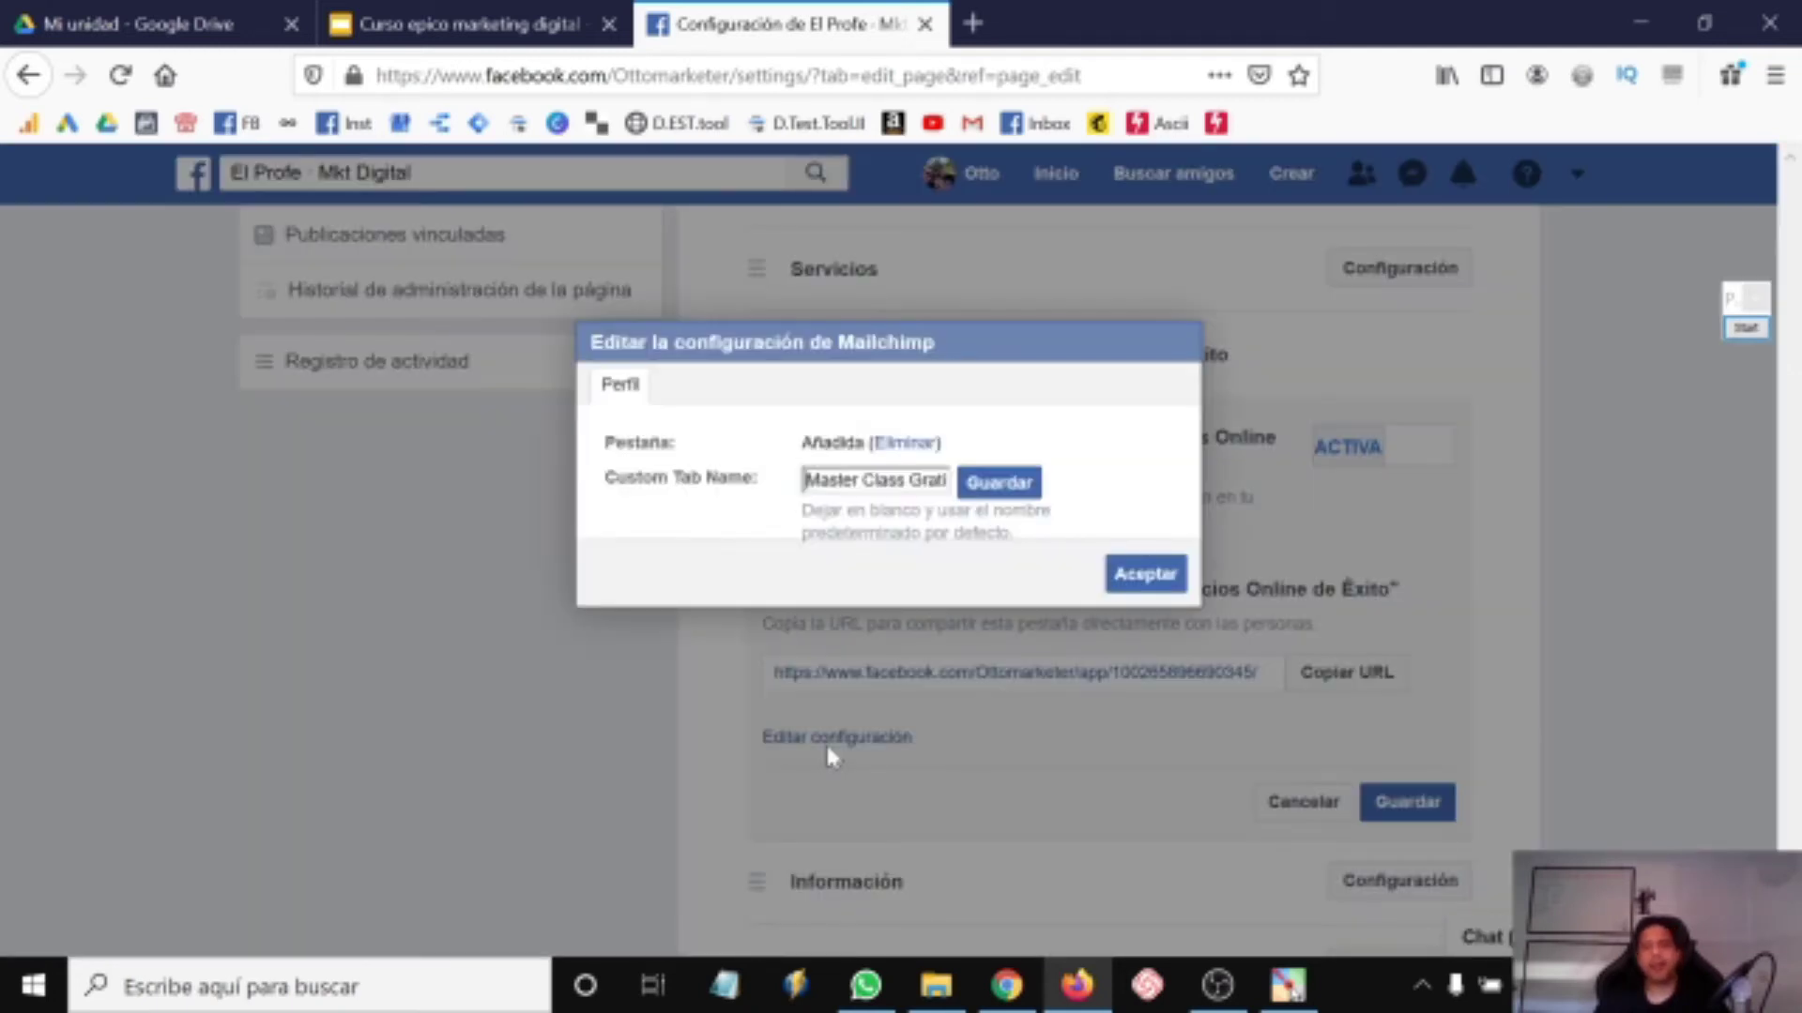
key(ctrl+shift+Right)
key(ctrl+shift+Right)
key(ctrl+shift+Right)
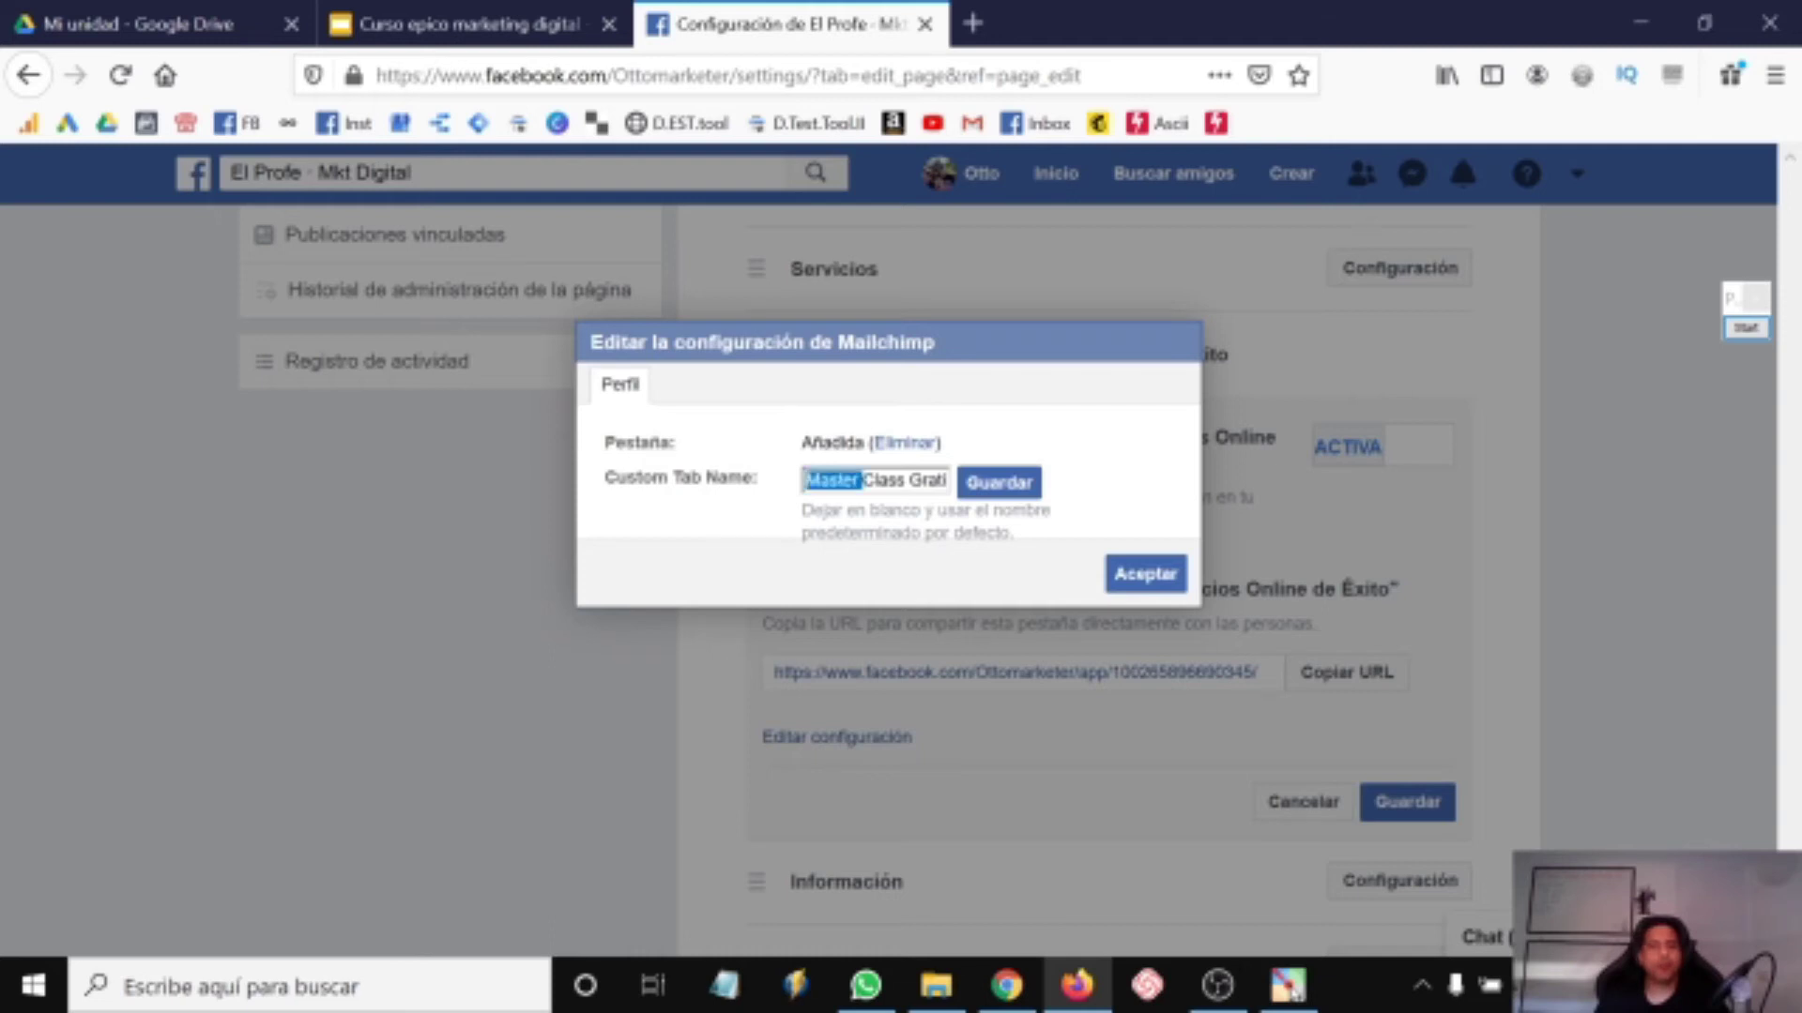
text(Curso Gratu)
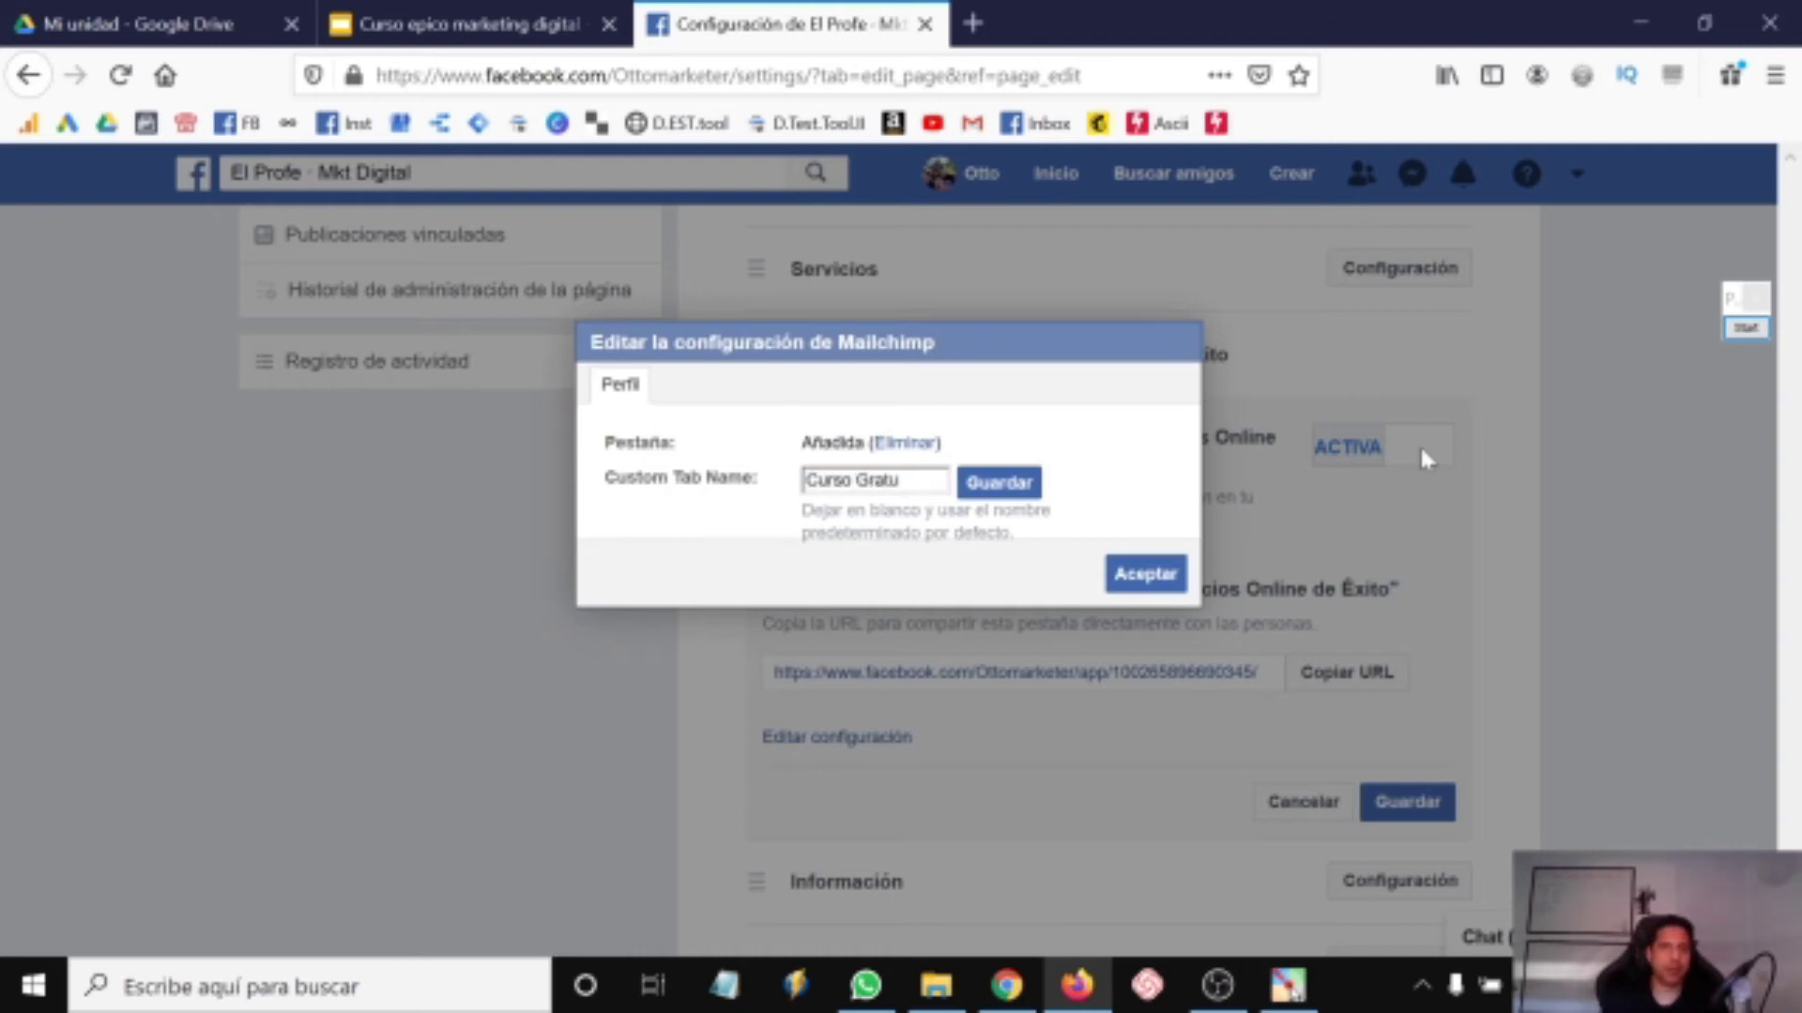
text(ito de Mark)
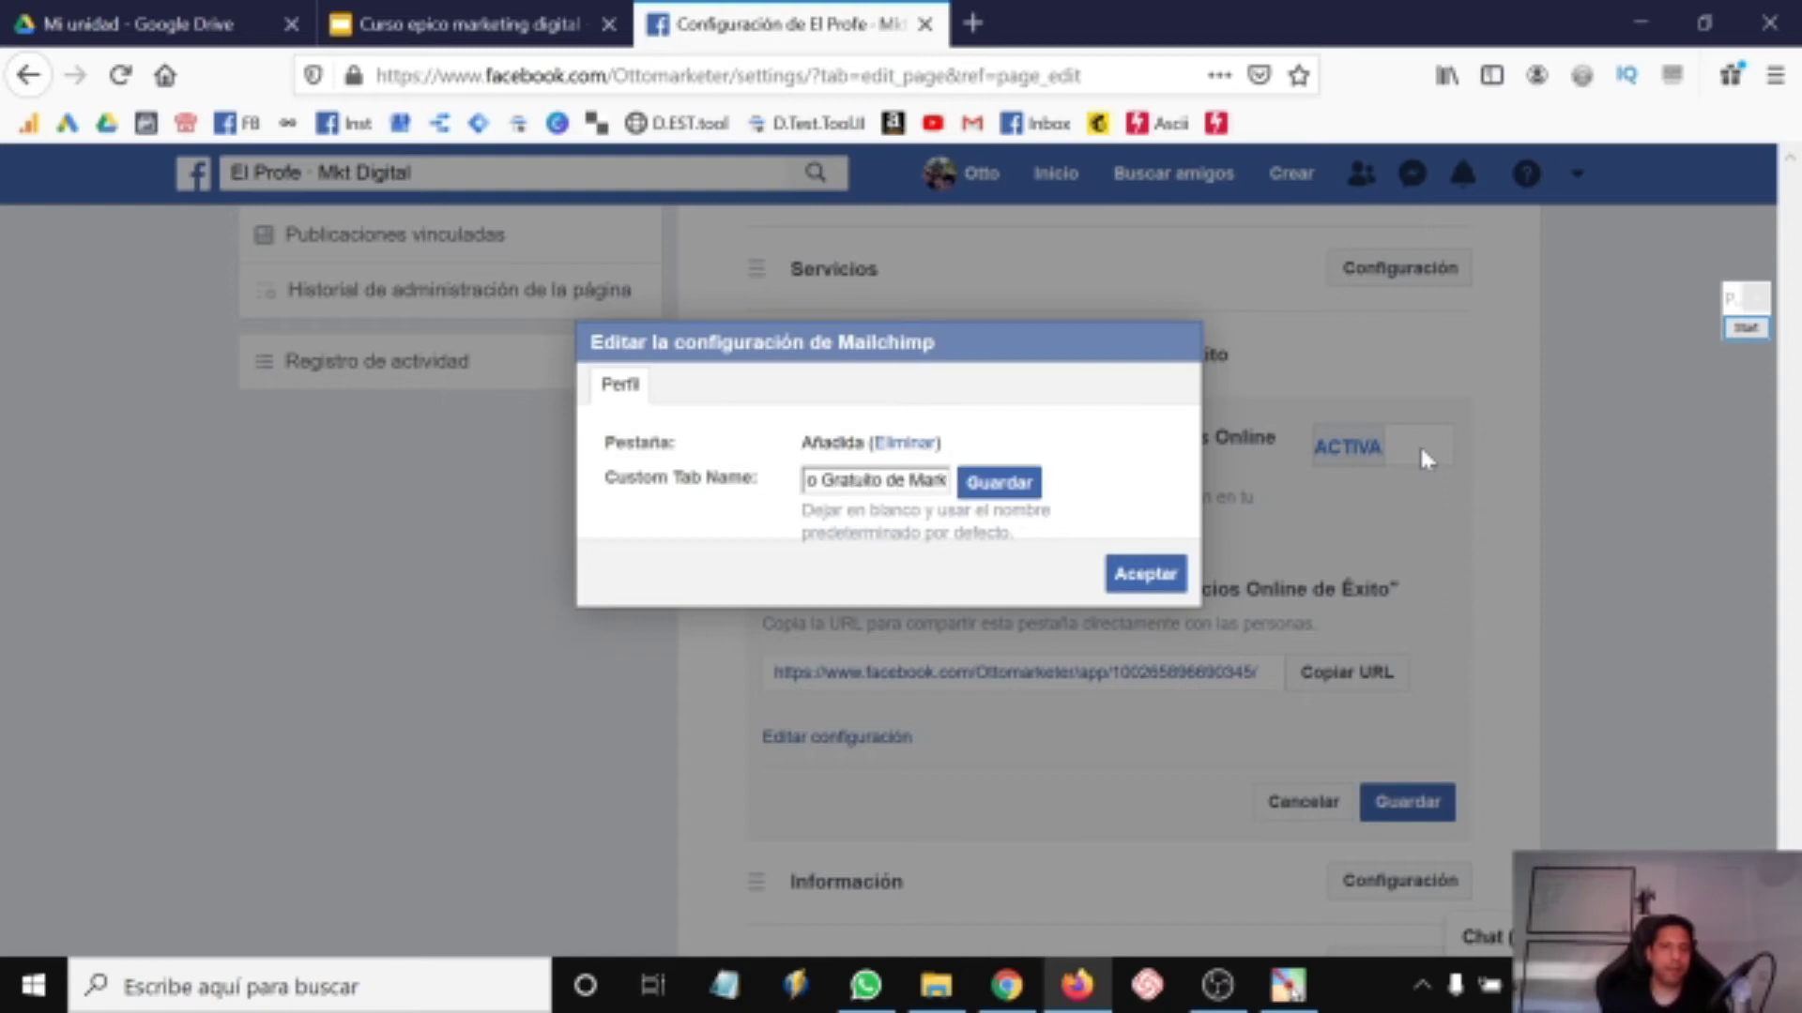
text(eting digital)
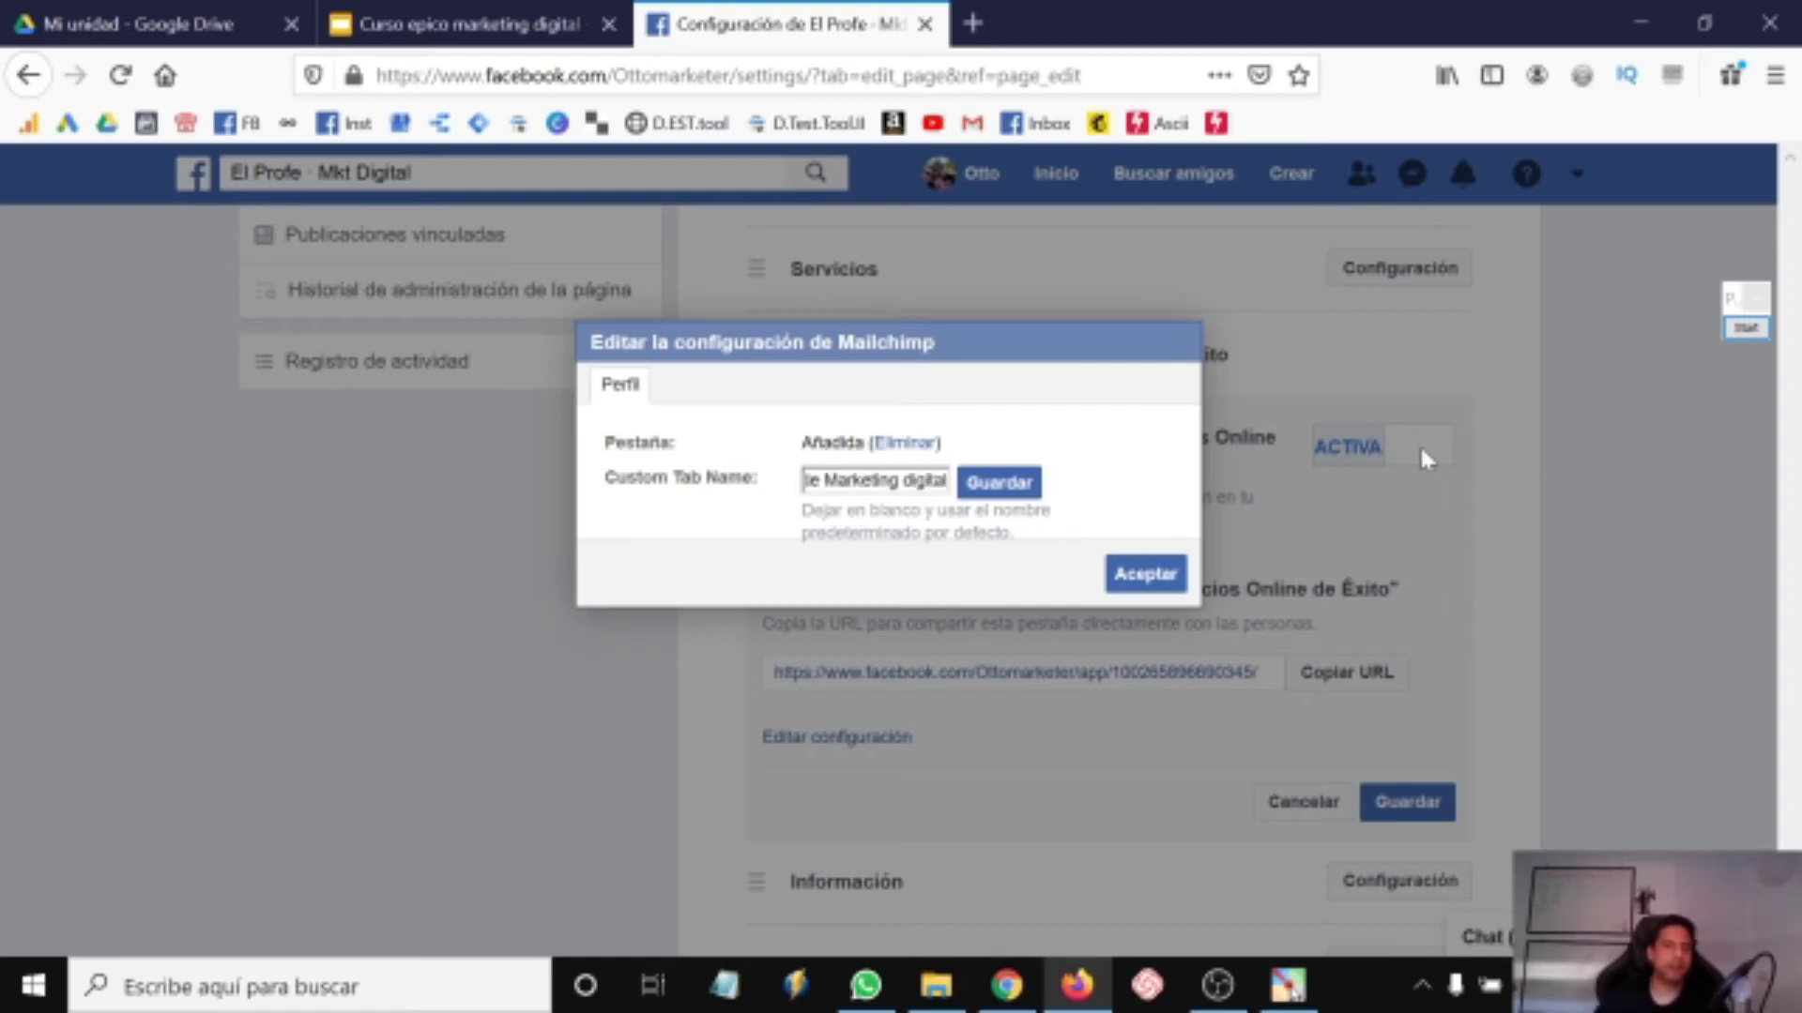
click(1021, 484)
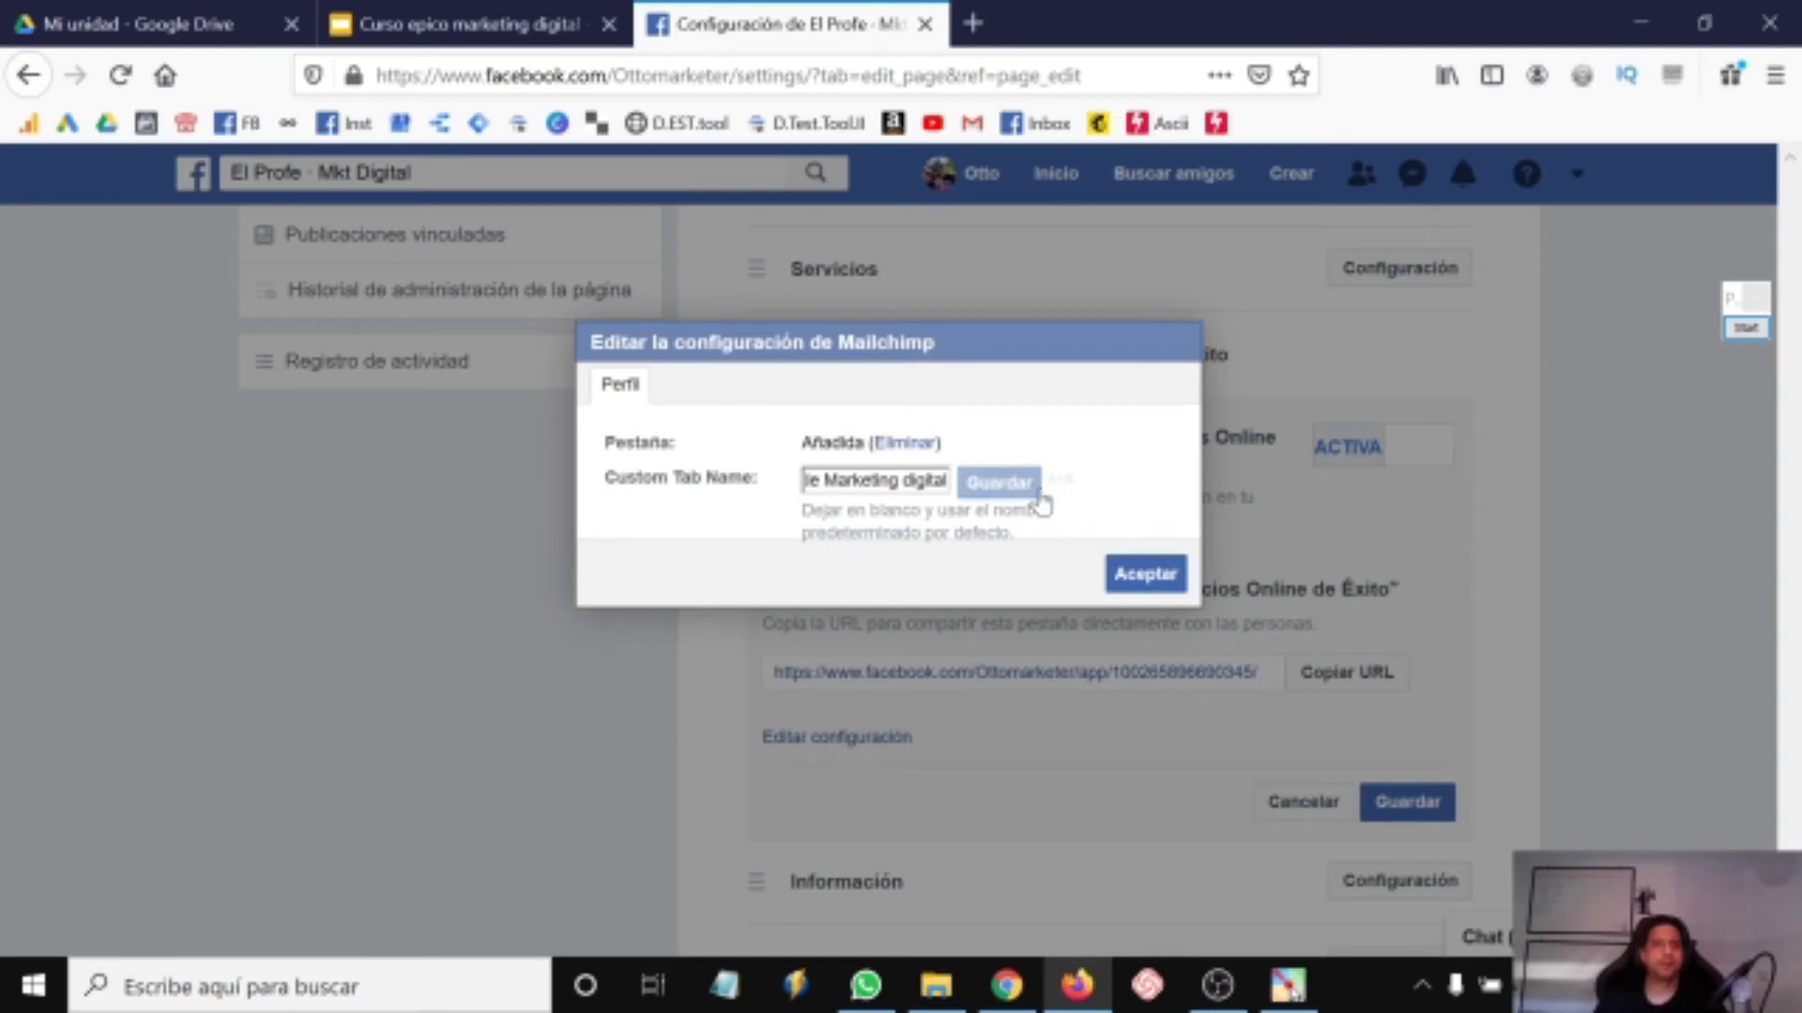
click(1159, 582)
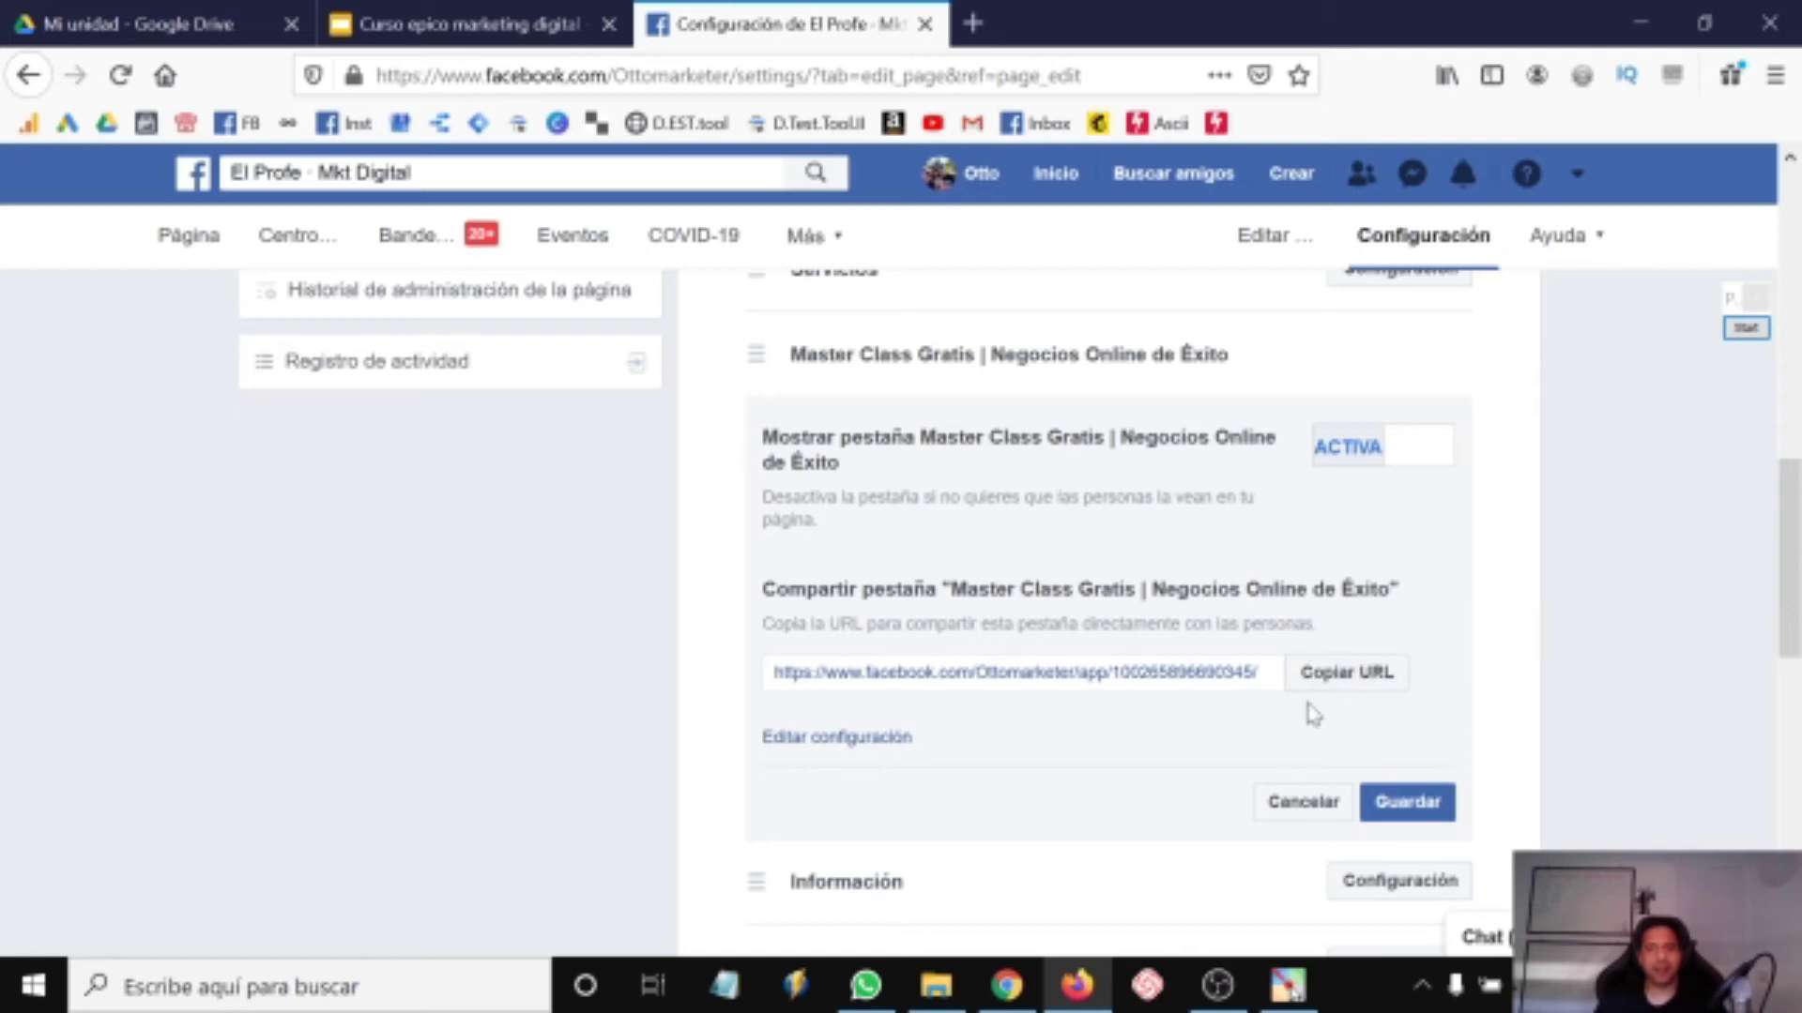
Check the saved custom tab name in the Mailchimp configuration, and copy the tab's share URL.
click(792, 738)
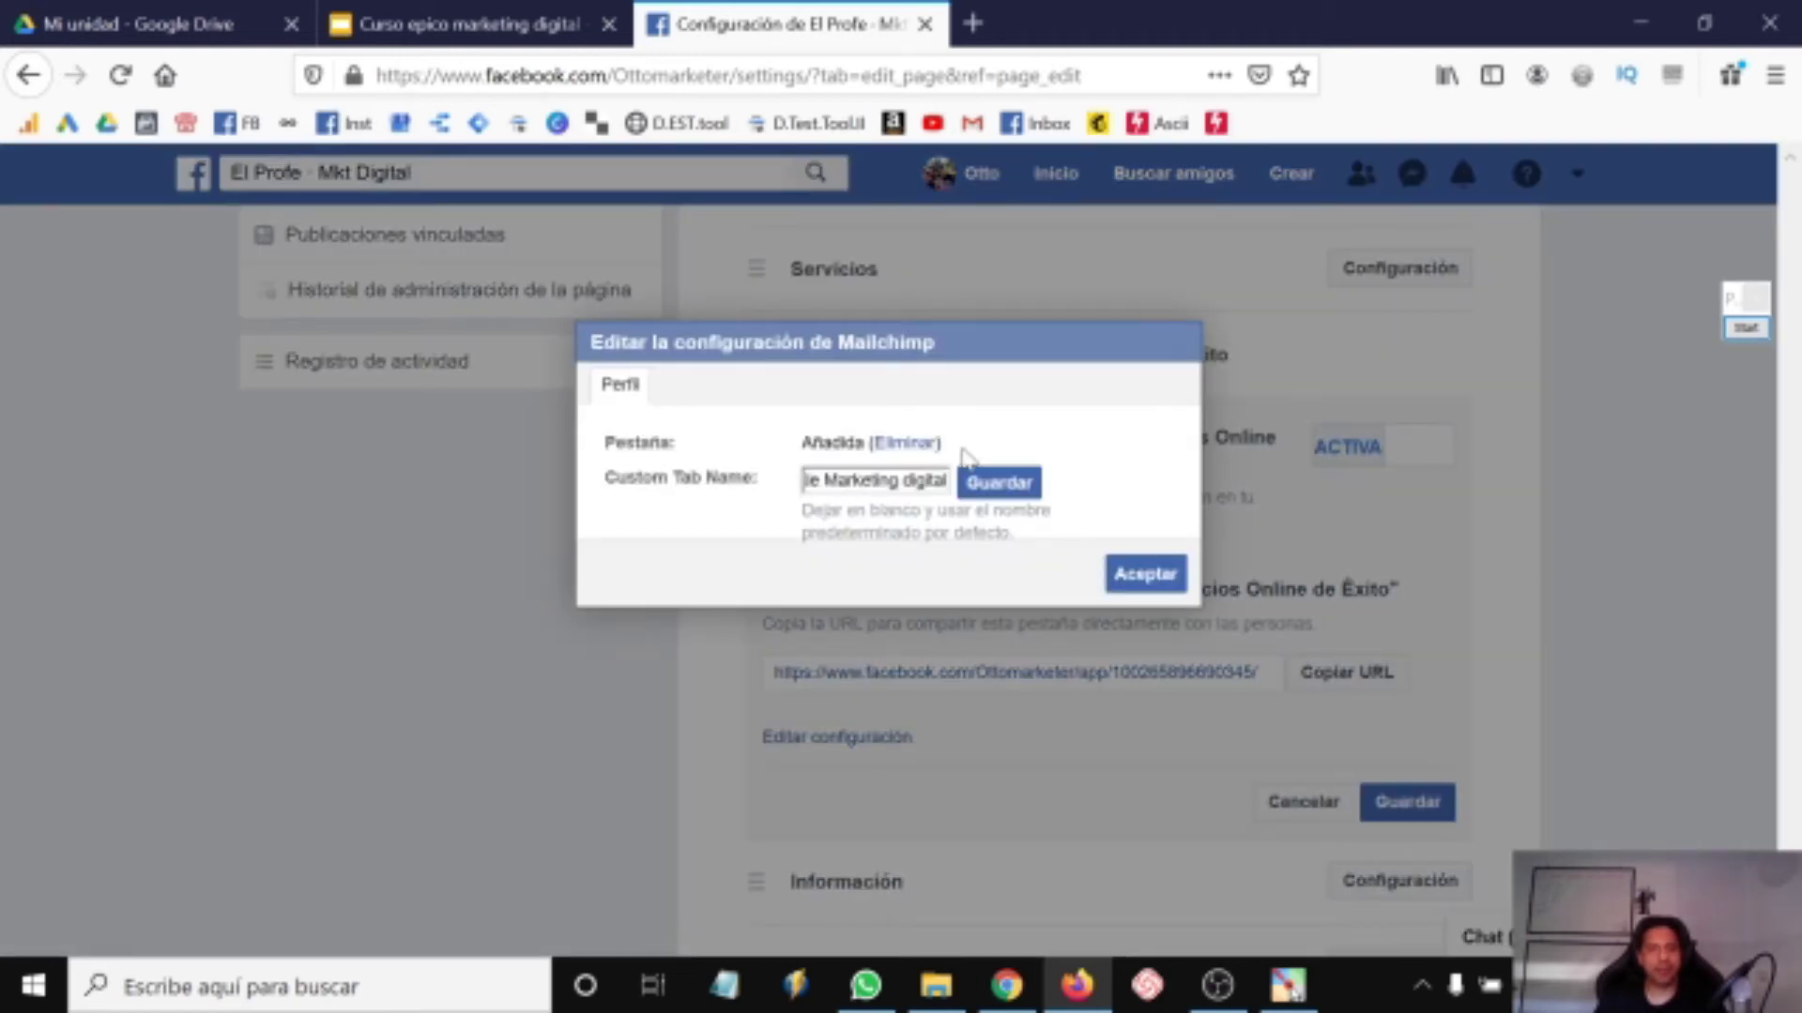
click(1149, 573)
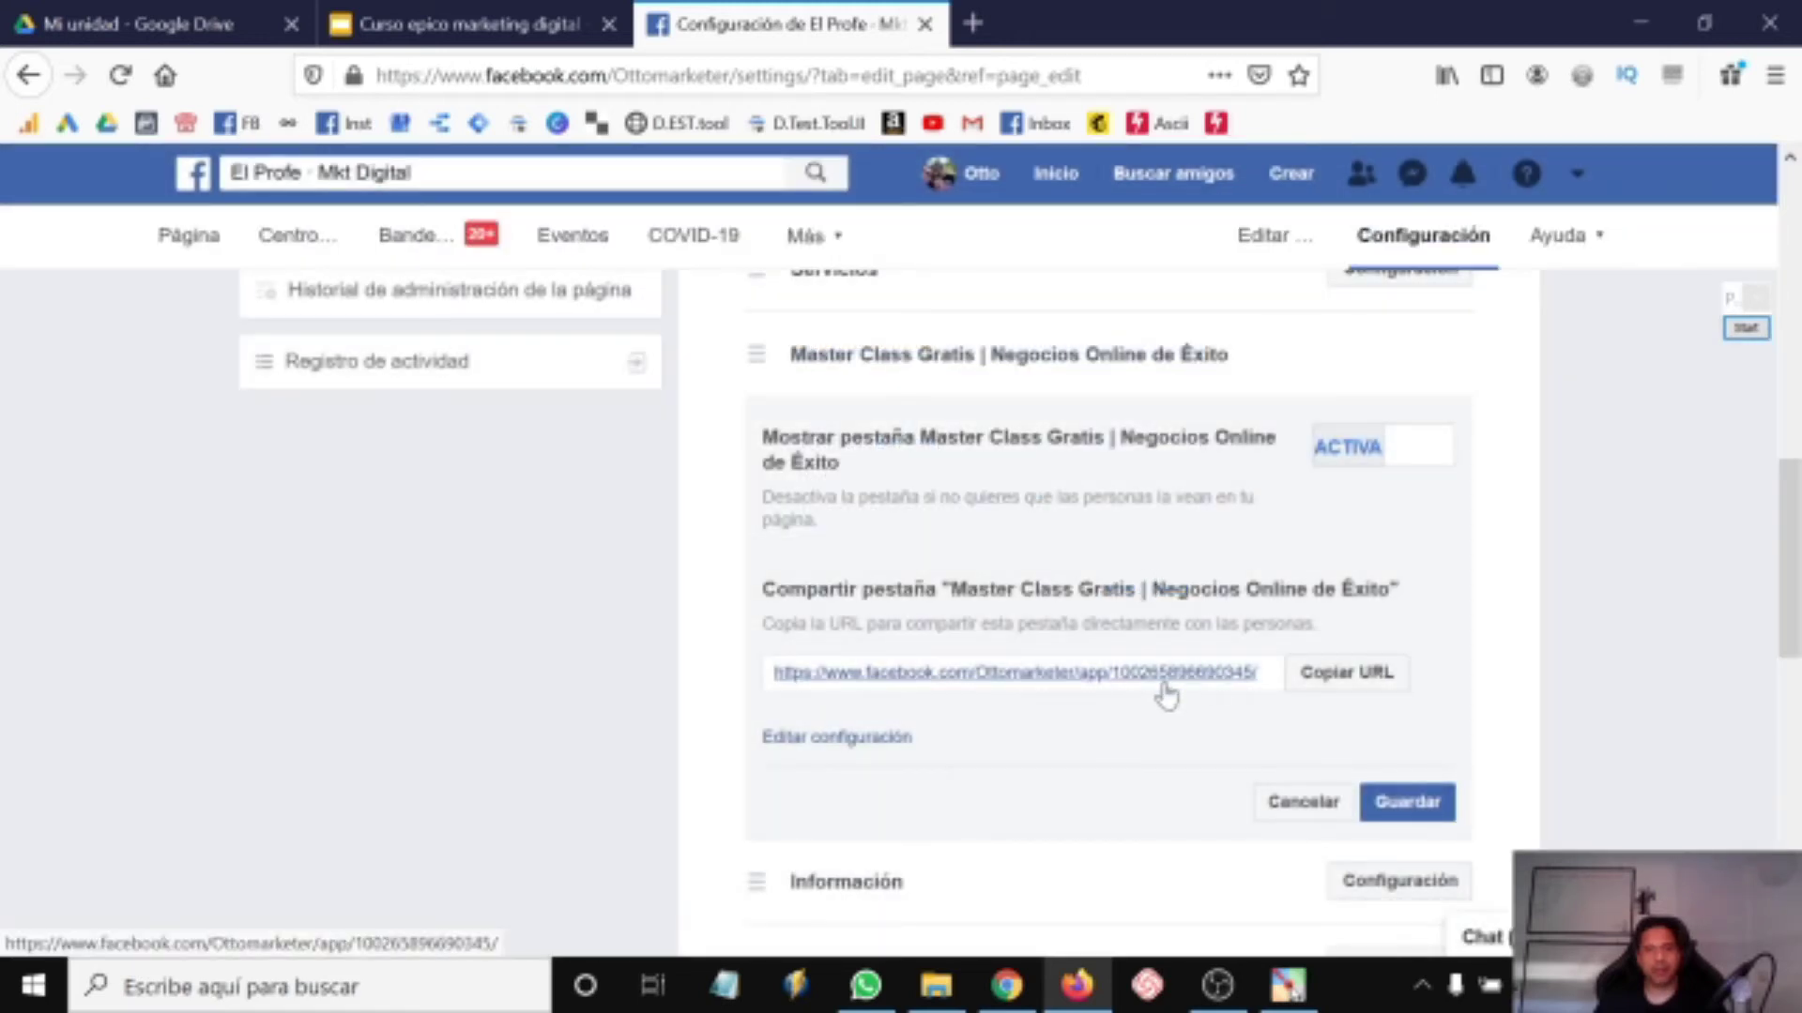
click(1323, 675)
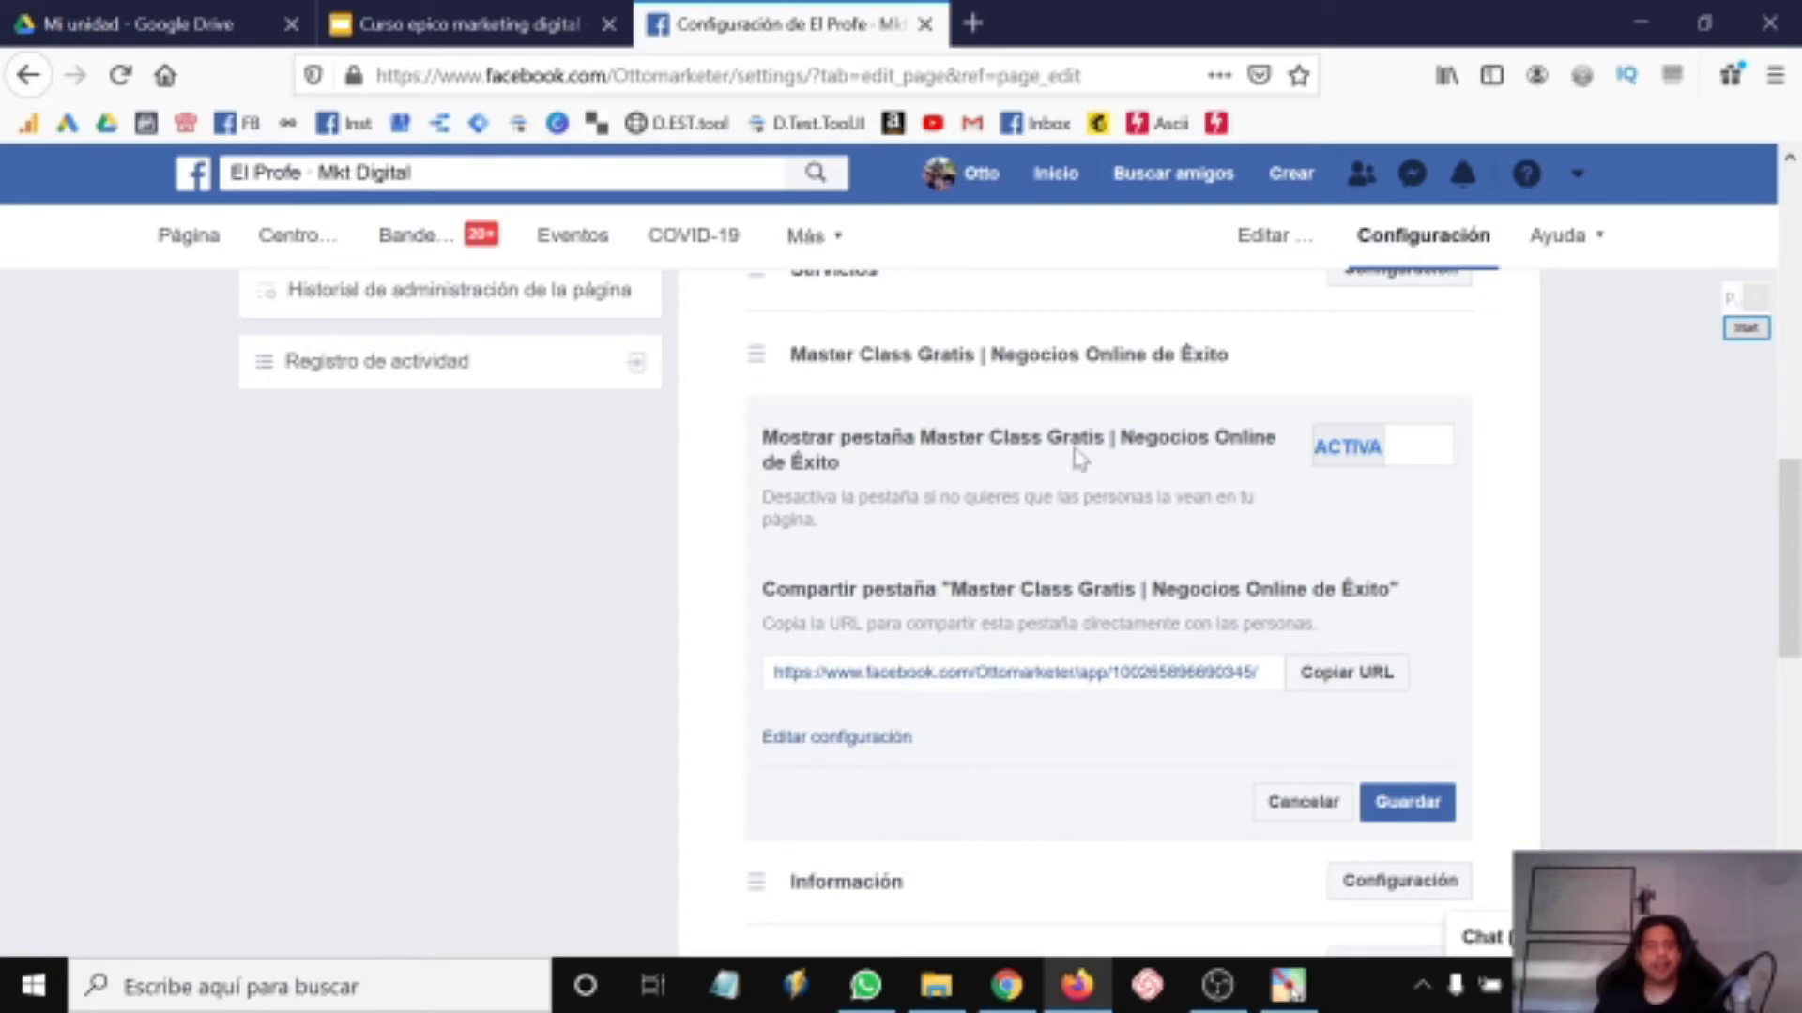
Try the visibility switch of the "Master Class Gratis | Negocios Online de Éxito" tab on and off, leaving it deactivated.
scroll(1248, 535, up, 3)
scroll(1539, 615, down, 3)
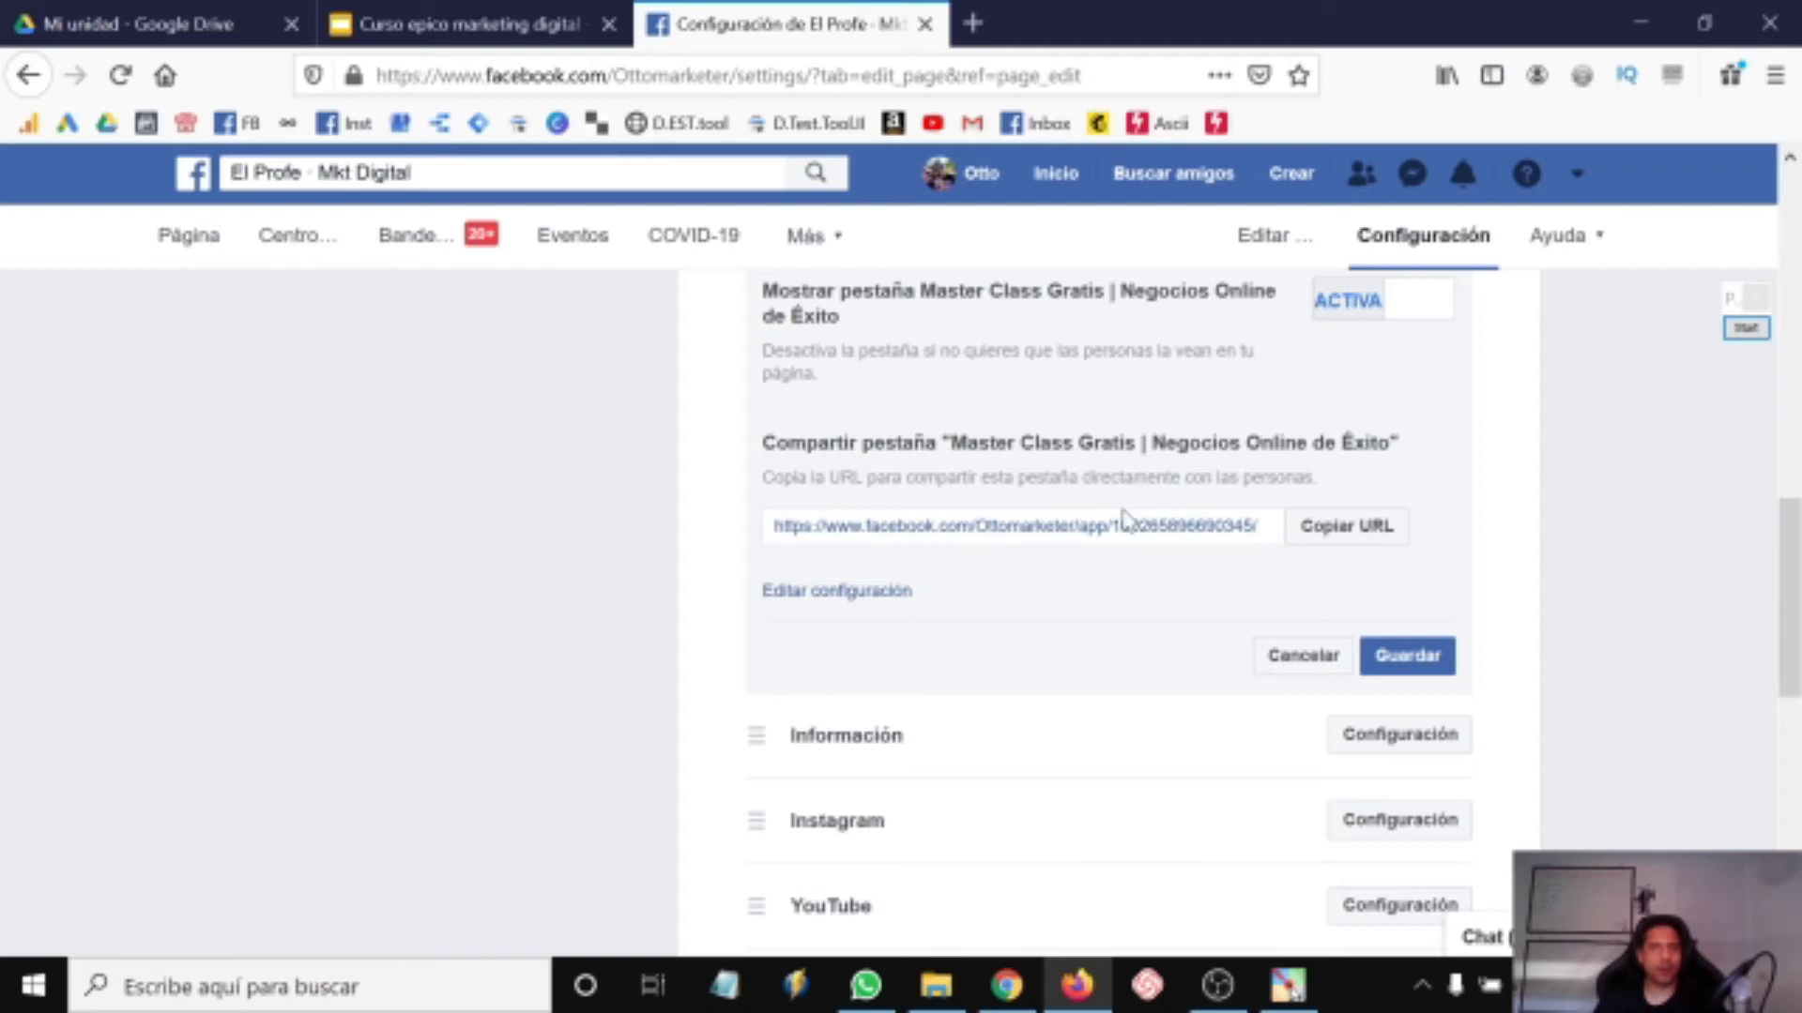
scroll(1126, 521, up, 3)
click(1333, 614)
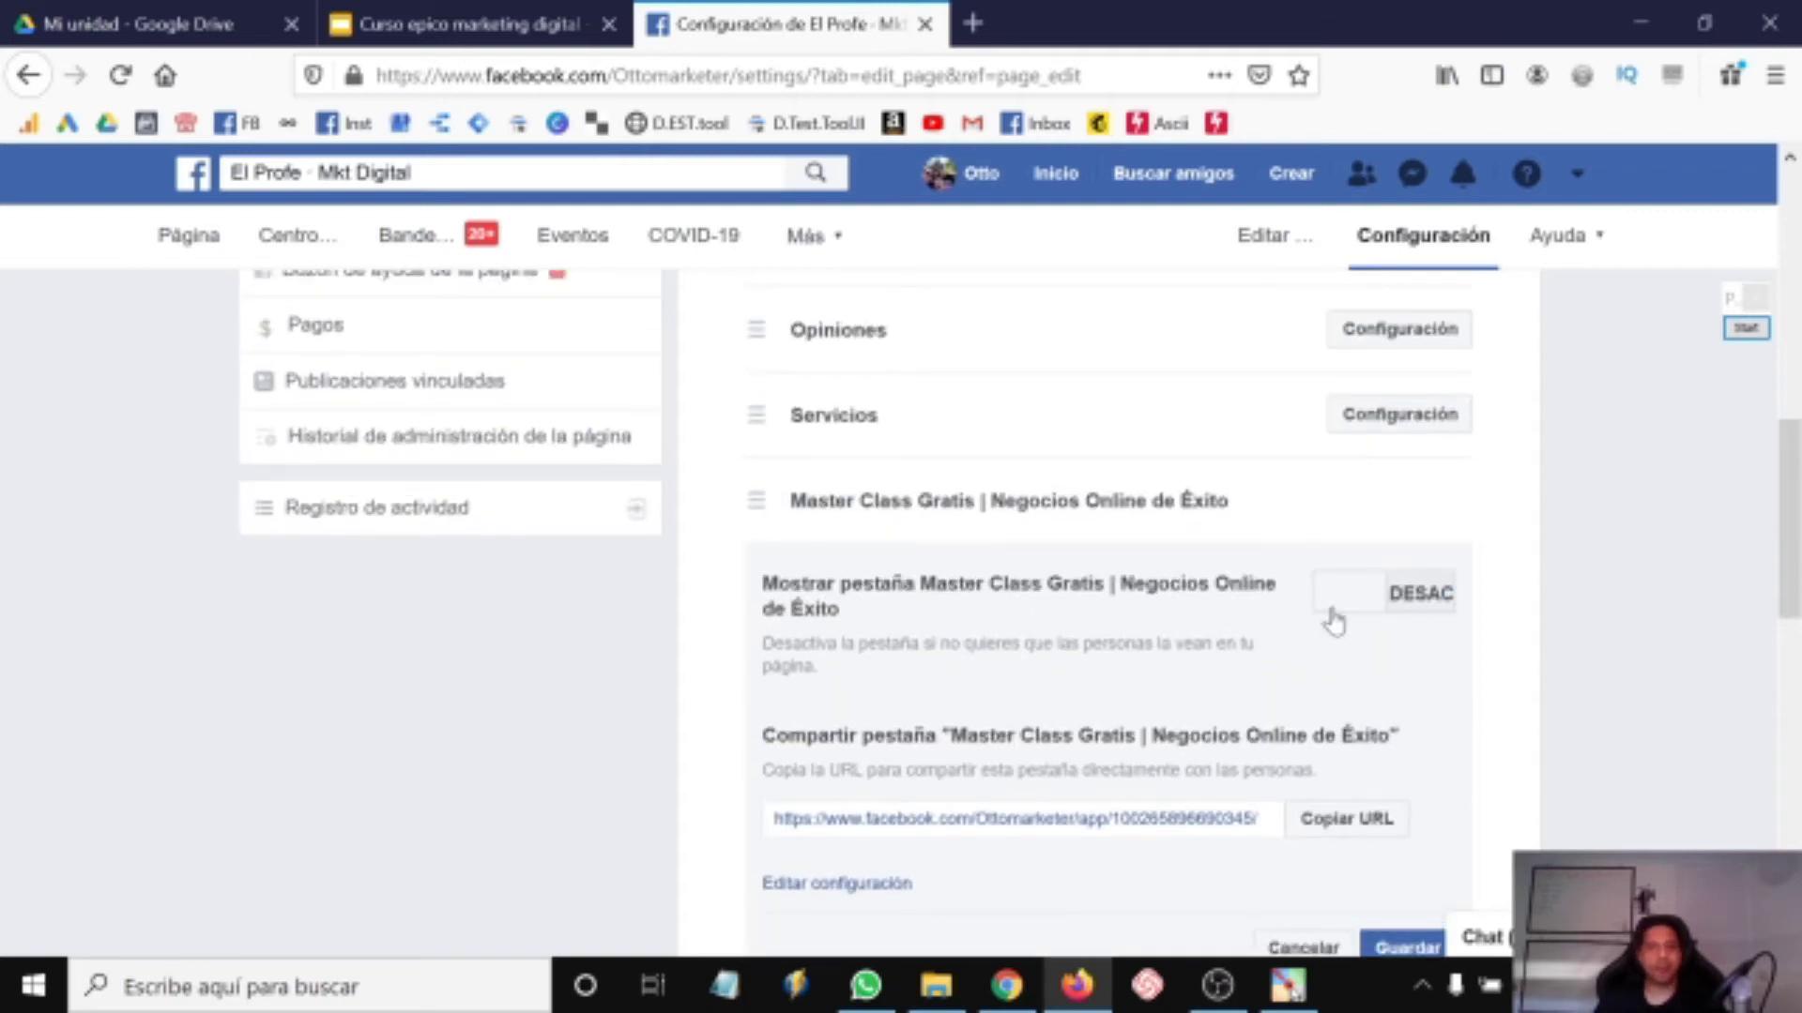
click(1445, 605)
click(1323, 604)
click(1422, 612)
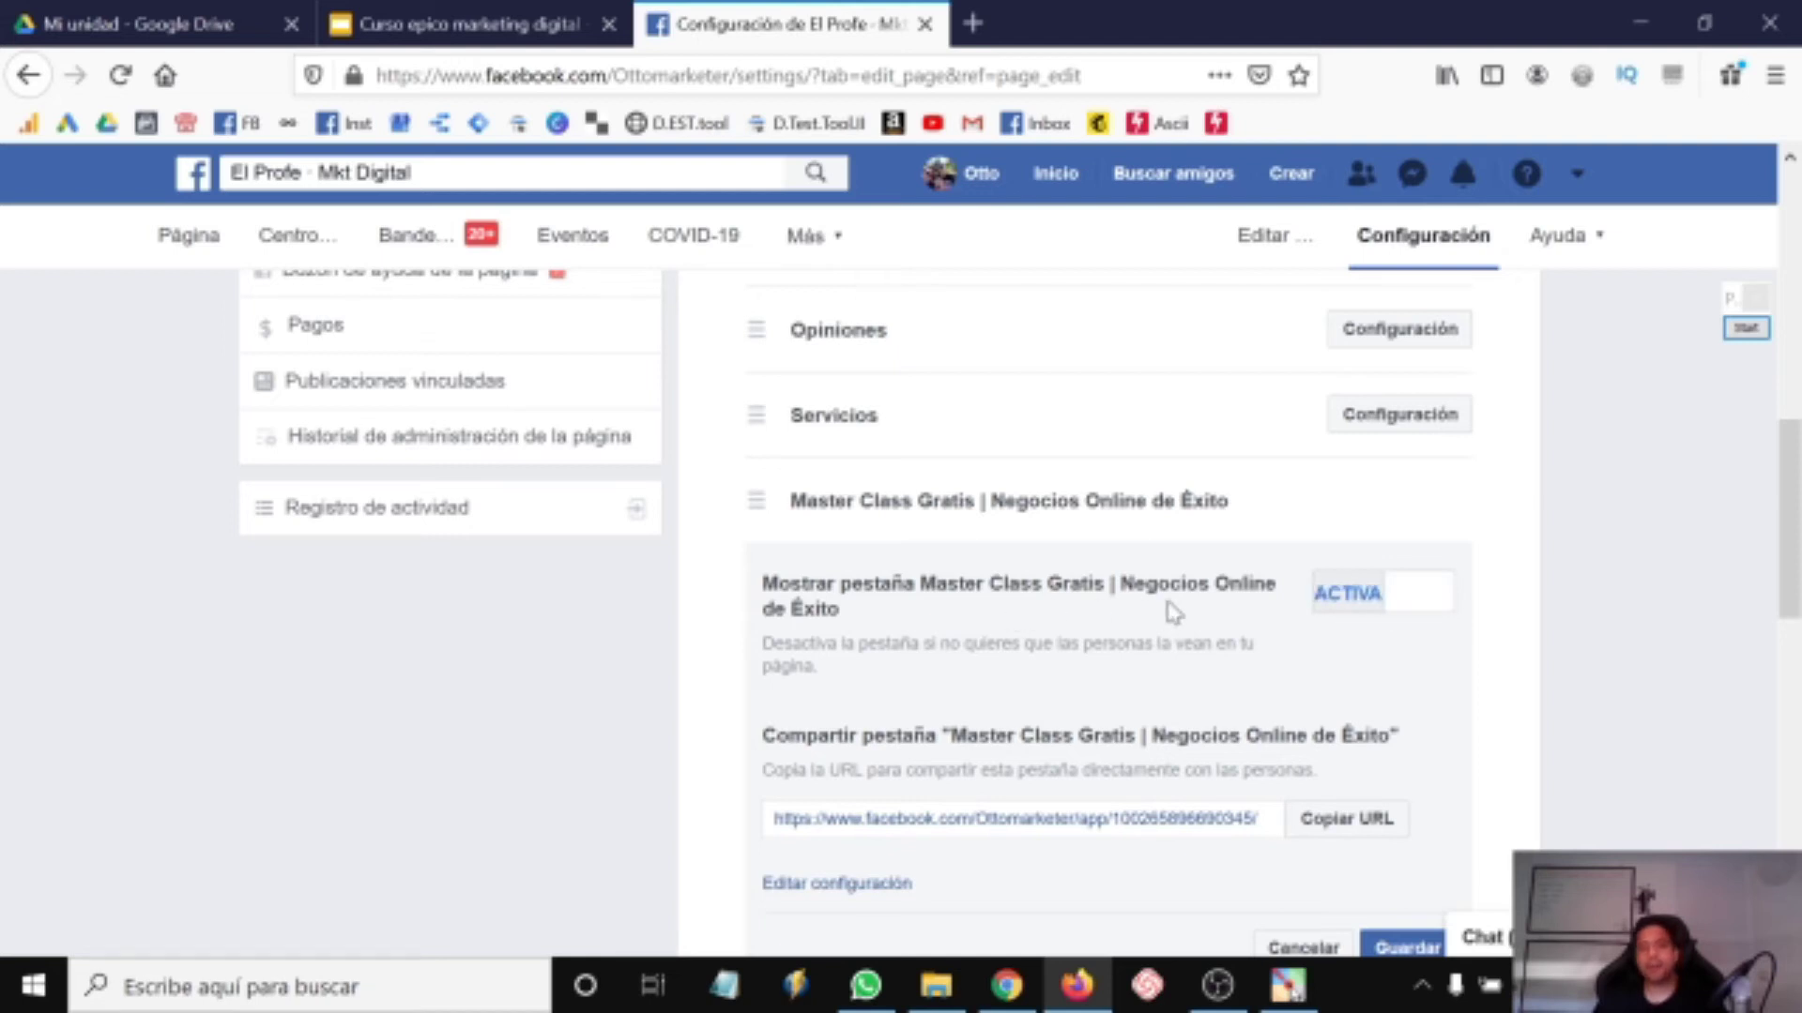
click(1331, 601)
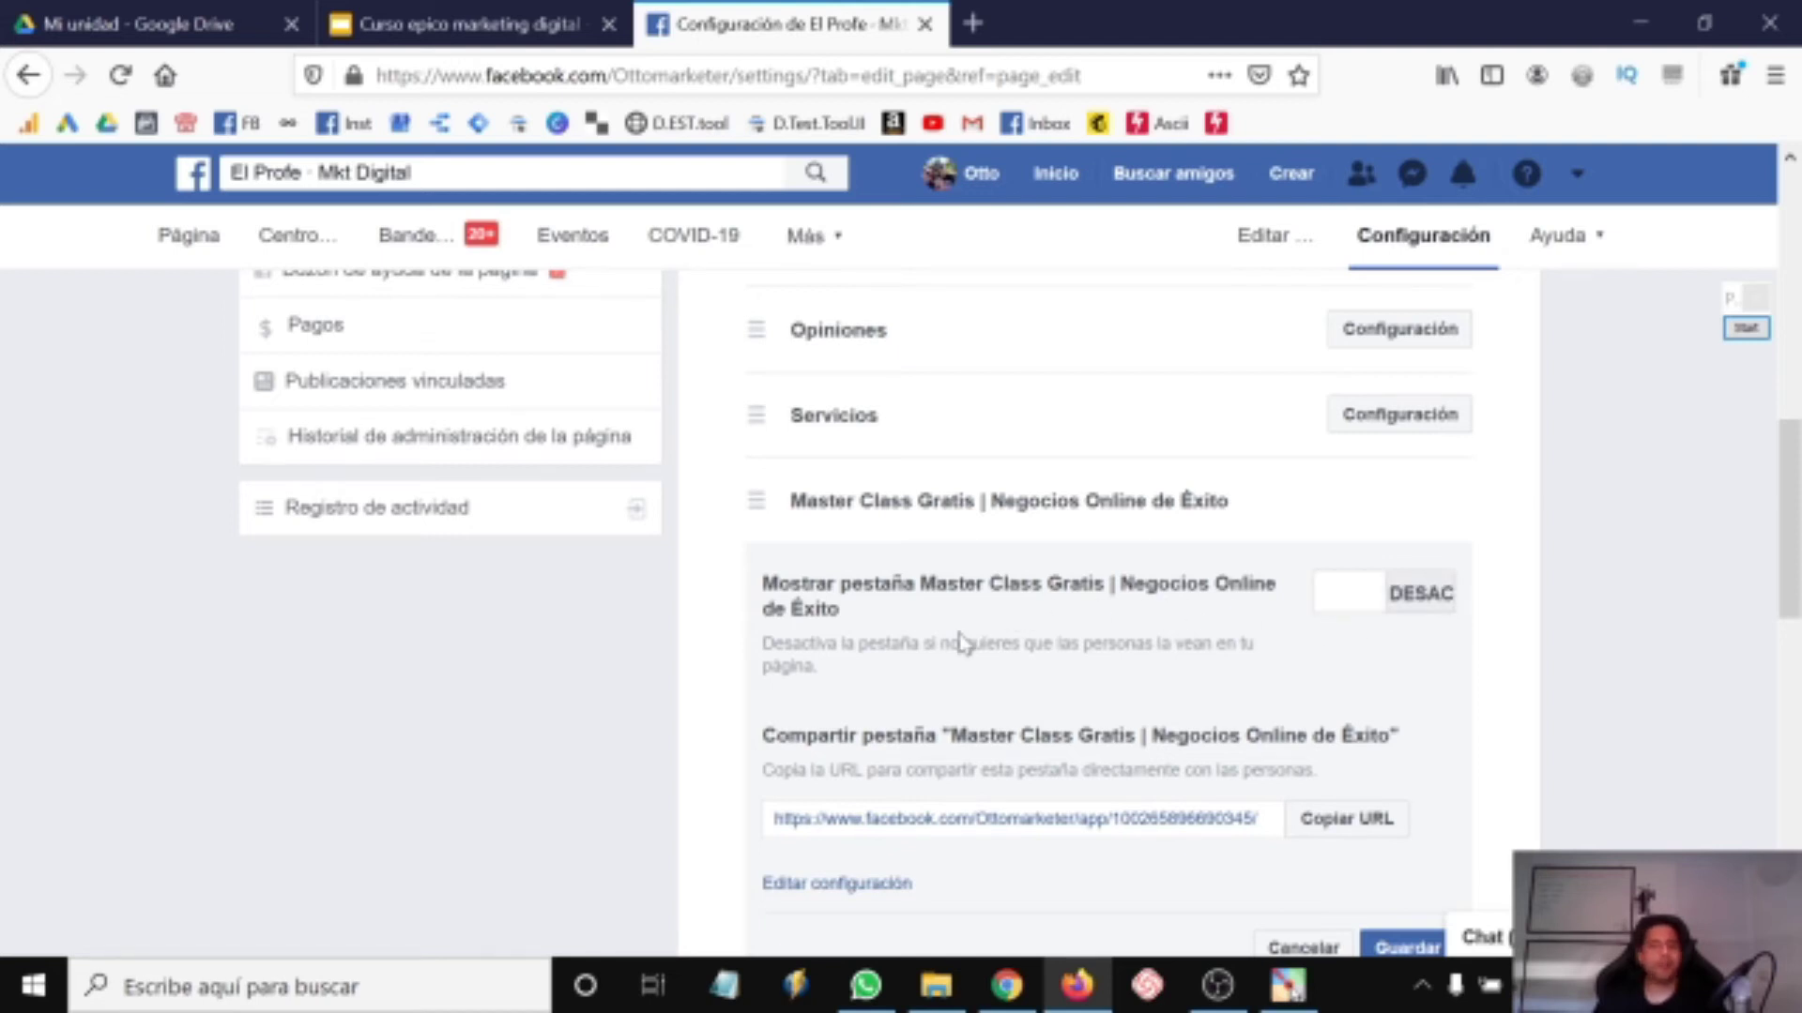
Look through the page's tab list and the reorder handle of the Master Class Gratis tab.
scroll(963, 641, down, 3)
scroll(963, 643, up, 3)
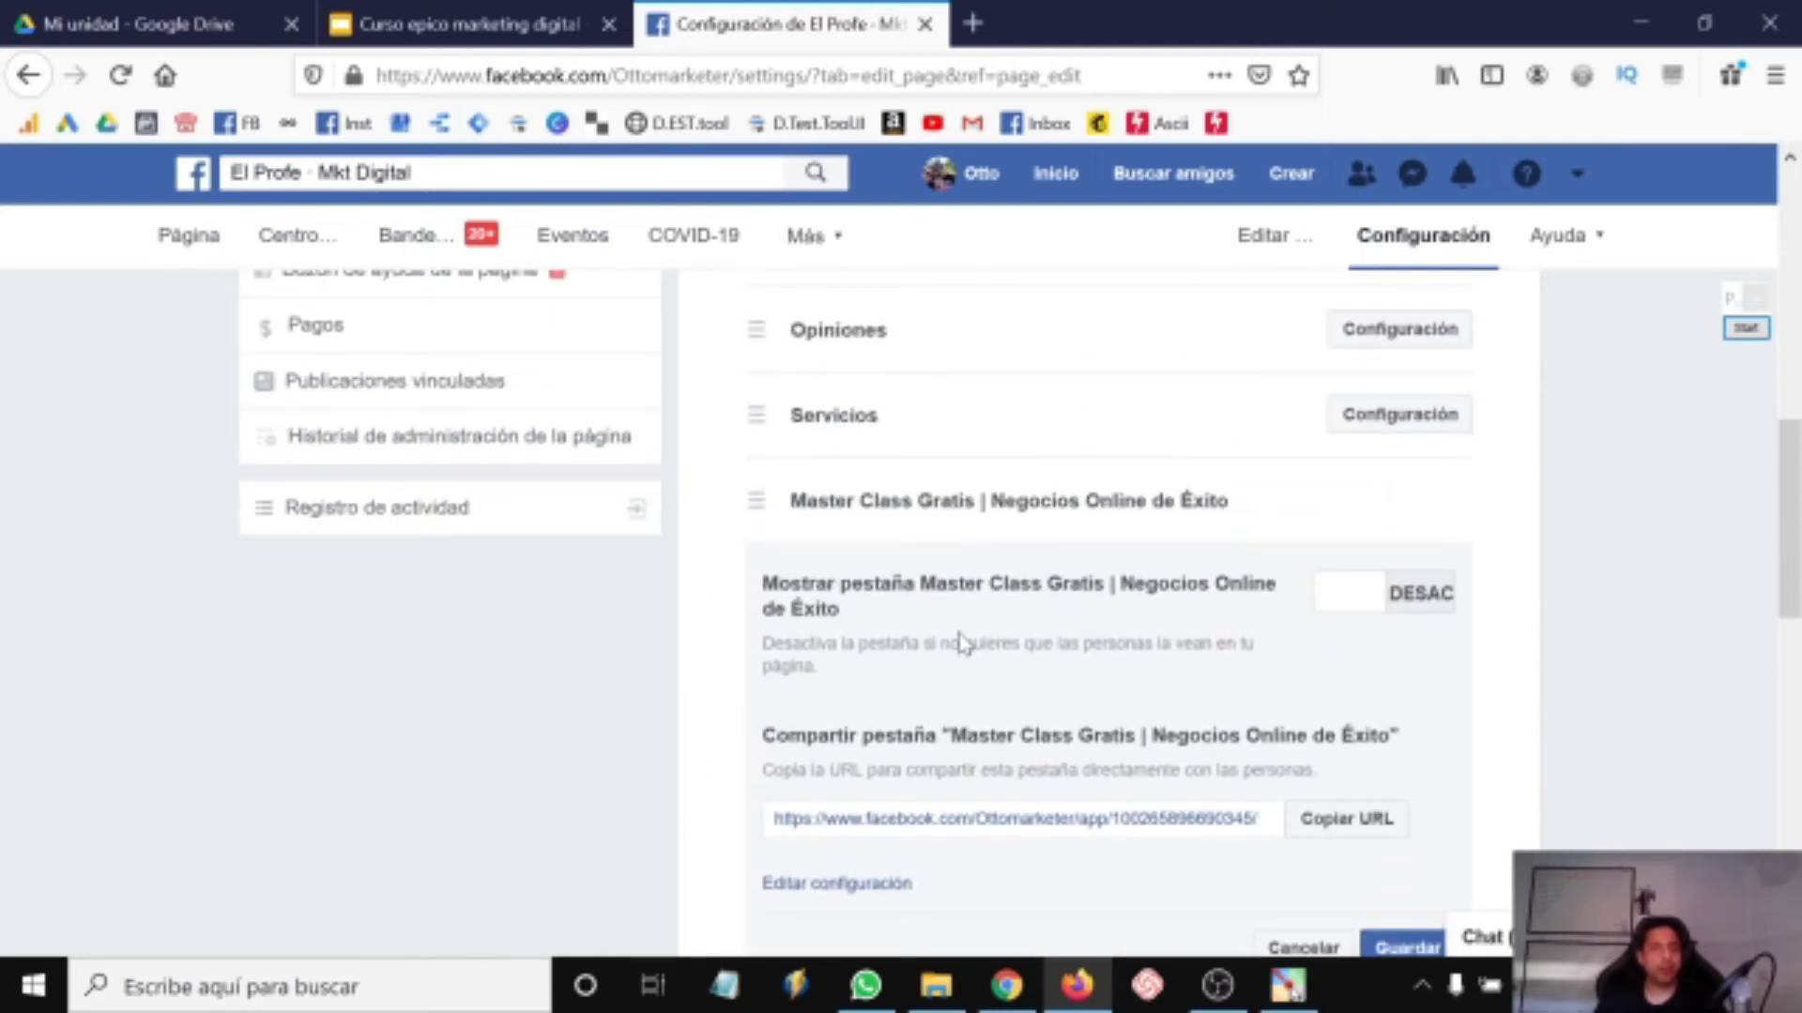
scroll(957, 638, down, 5)
scroll(957, 638, up, 6)
mouse_move(750, 654)
mouse_down()
mouse_move(755, 422)
mouse_move(753, 657)
mouse_up()
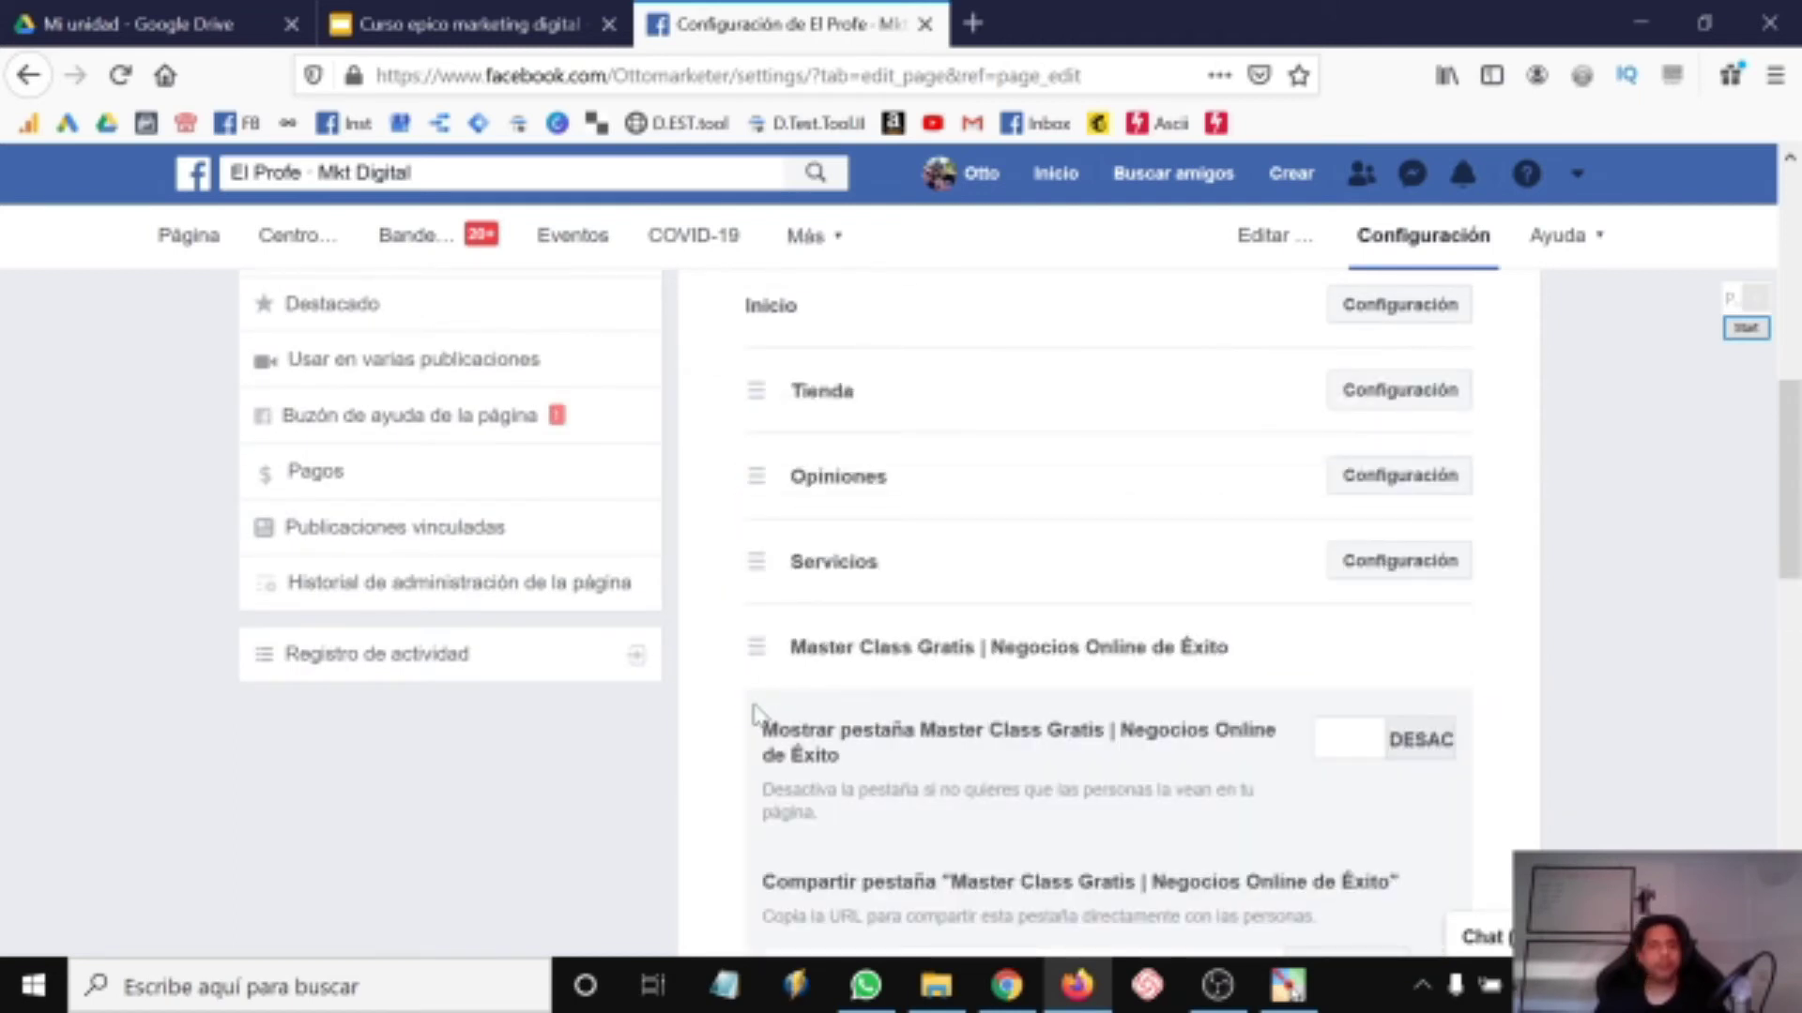
Review the event ticket settings, including the Eventbrite organizer connection and what it allows administrators and editors to do.
scroll(623, 623, up, 5)
scroll(375, 603, up, 4)
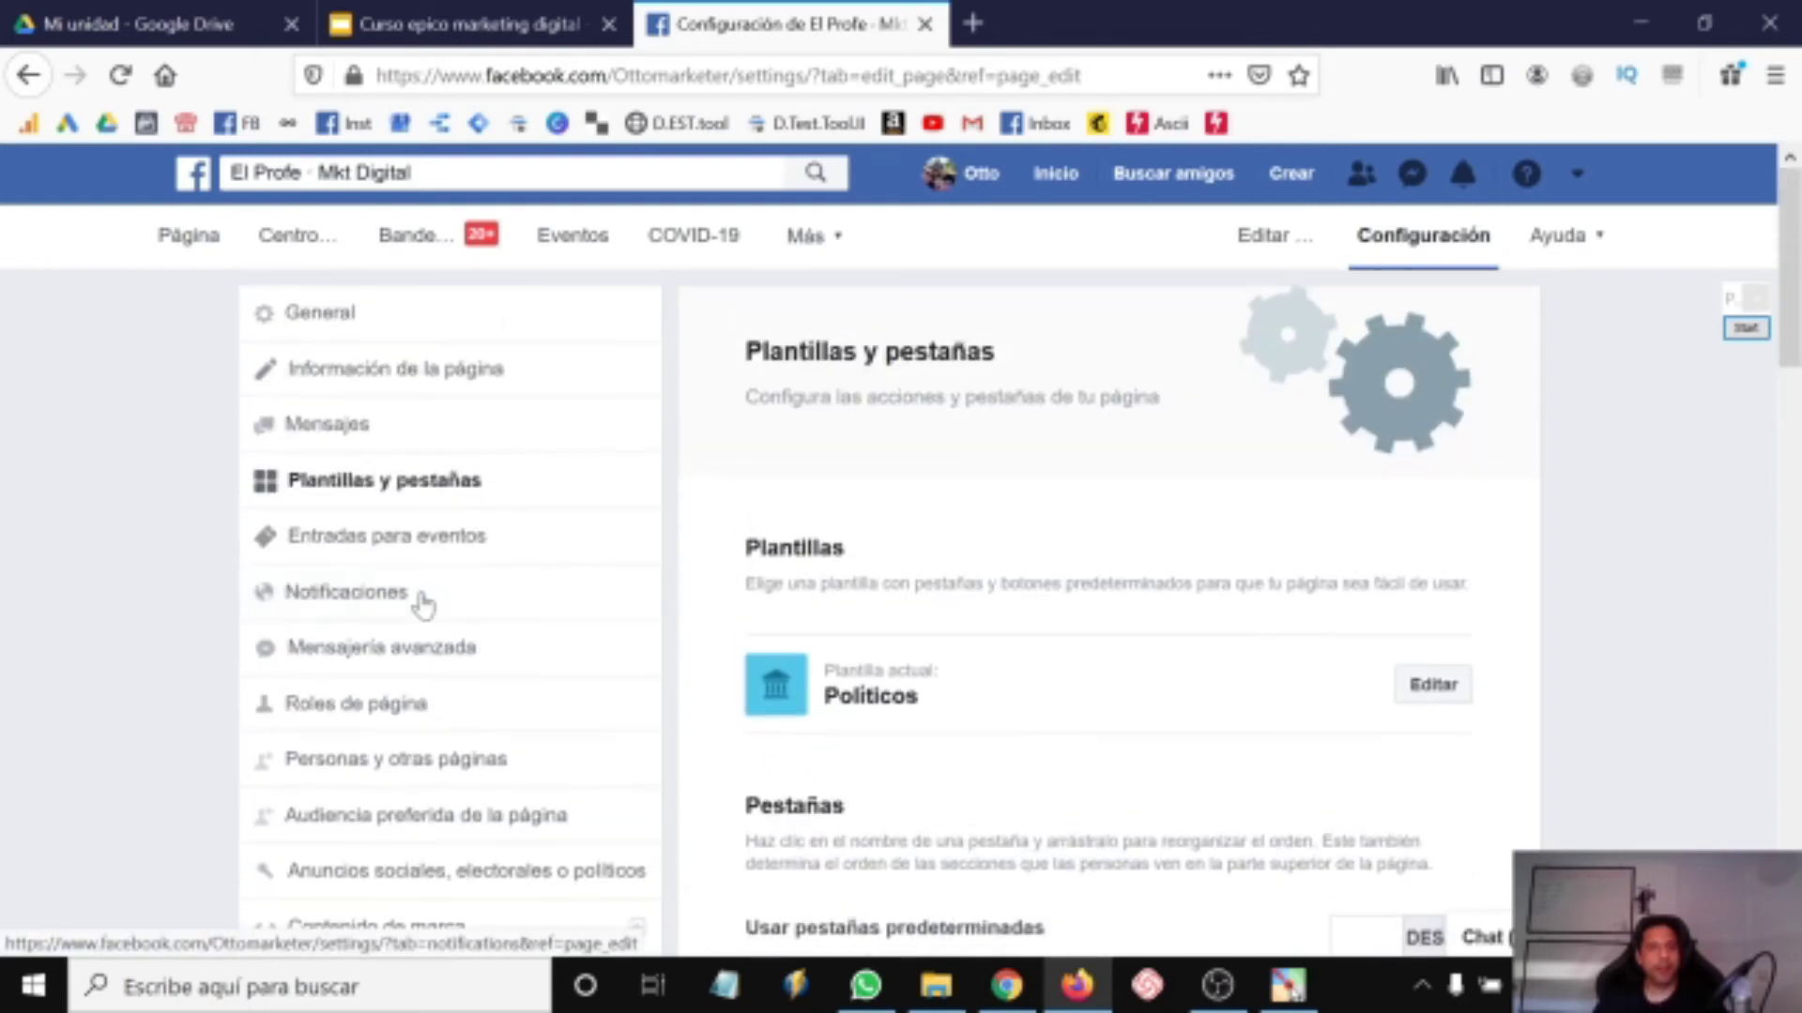
click(372, 552)
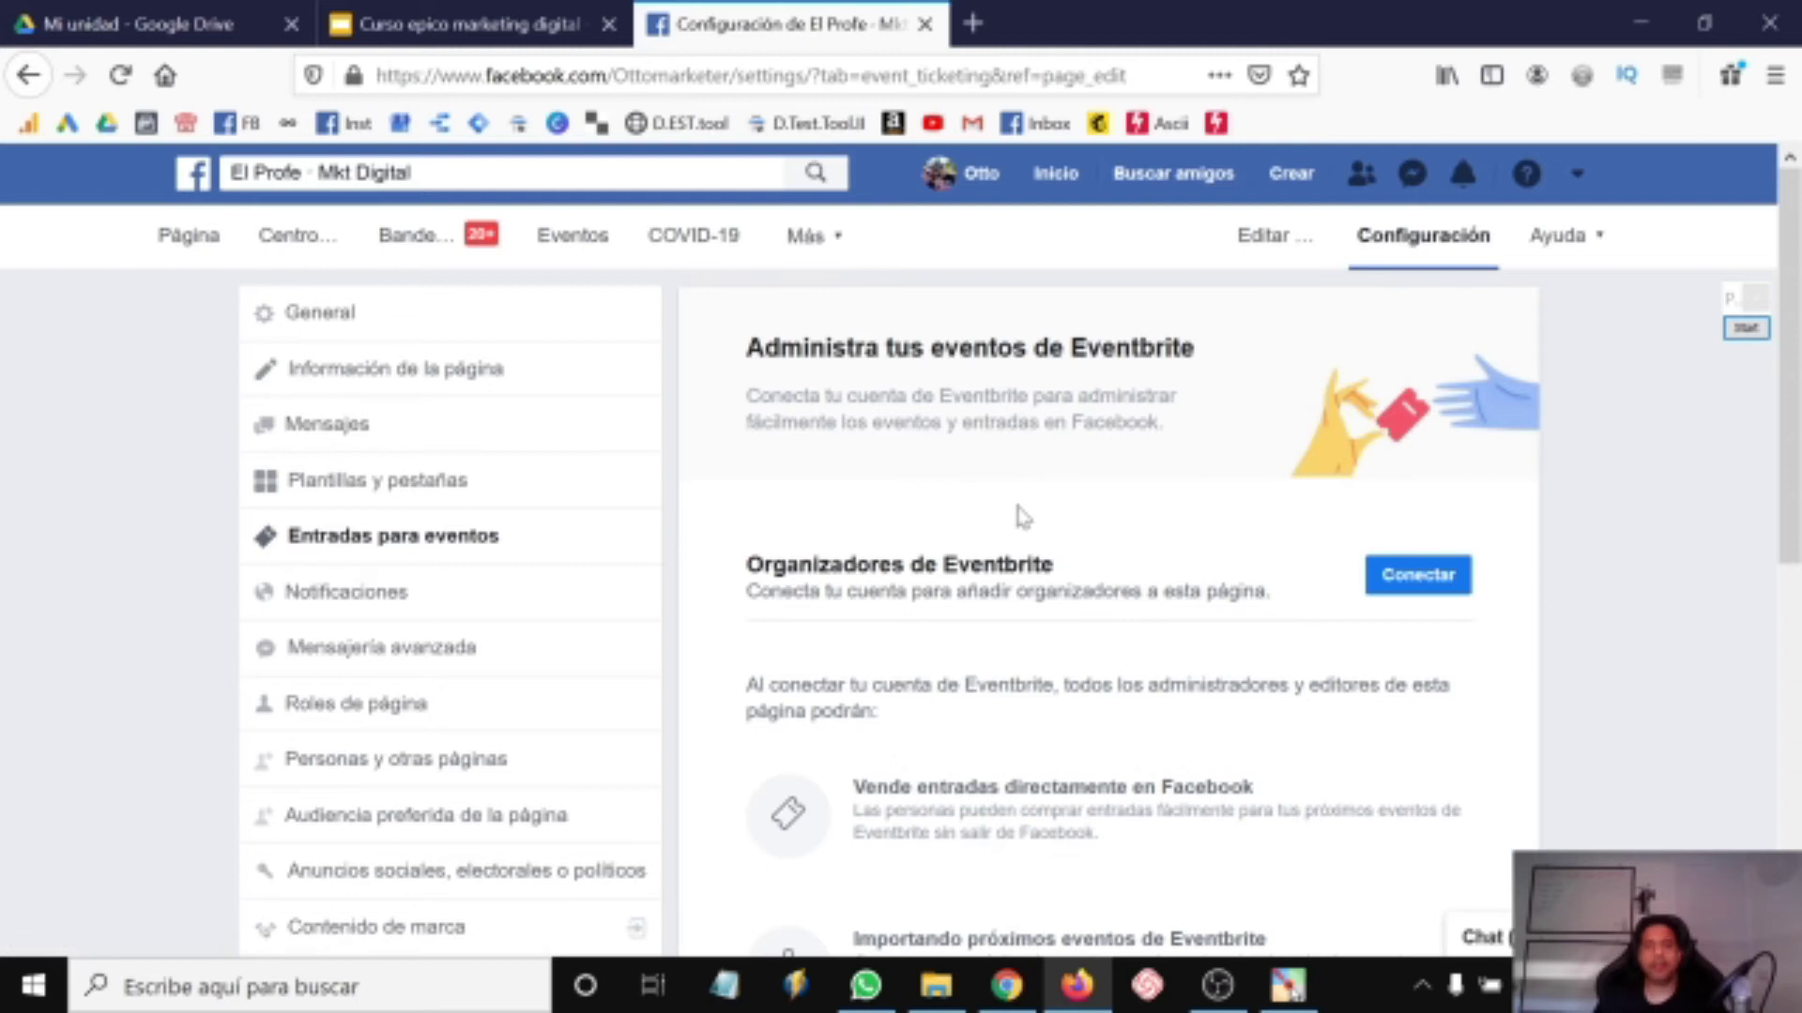
scroll(1018, 514, down, 3)
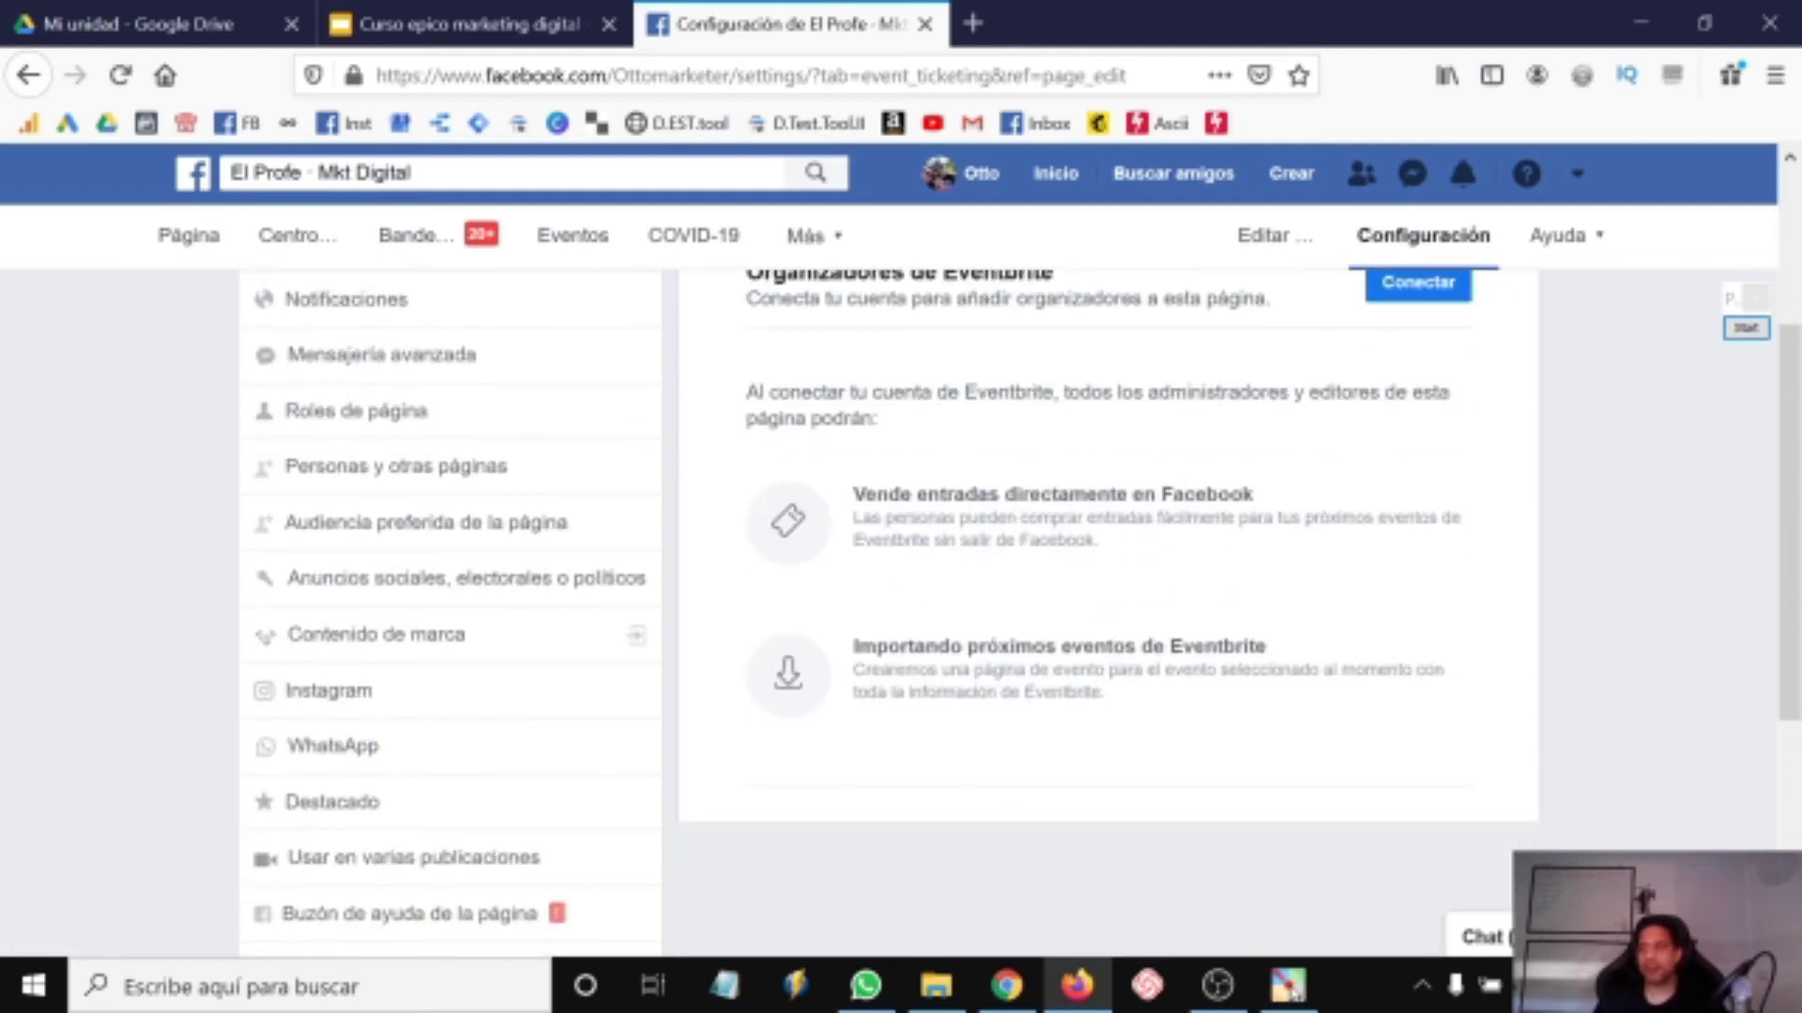
scroll(932, 548, up, 3)
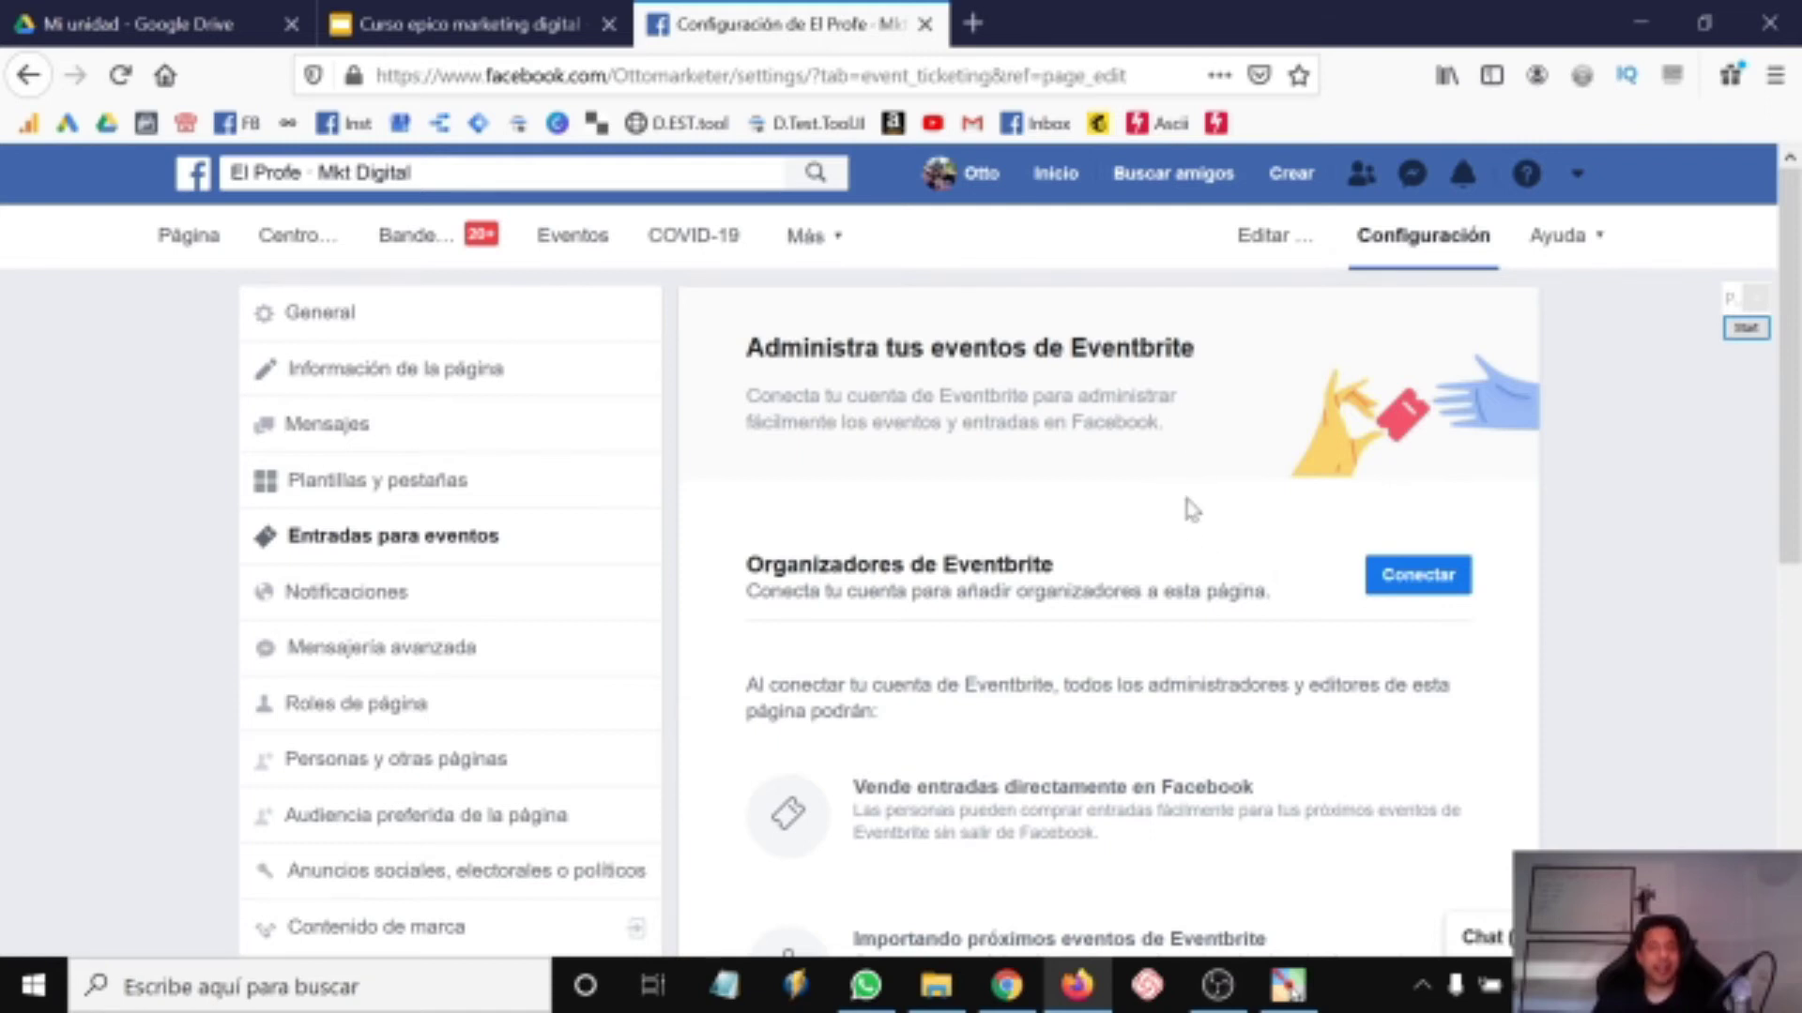
Review the page's notification settings, from Facebook activity alerts to messages, e-mail, text messages and groups.
click(368, 612)
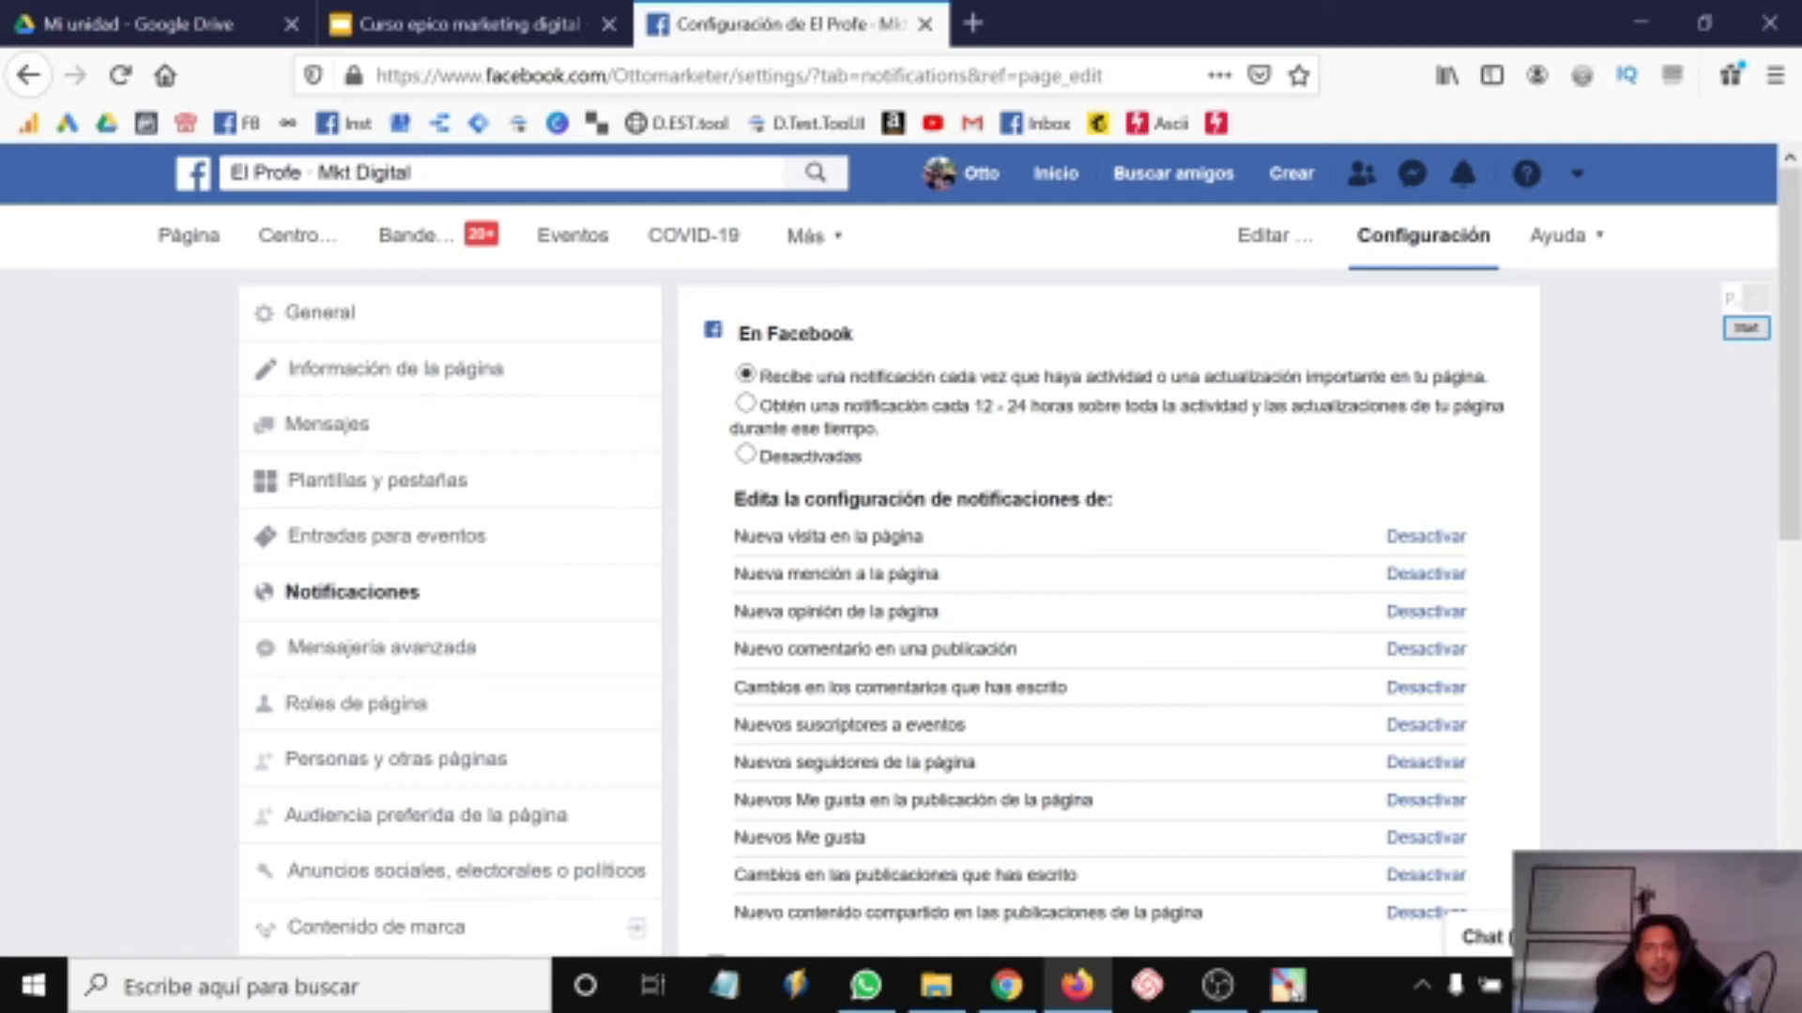
scroll(934, 634, down, 5)
scroll(936, 636, down, 3)
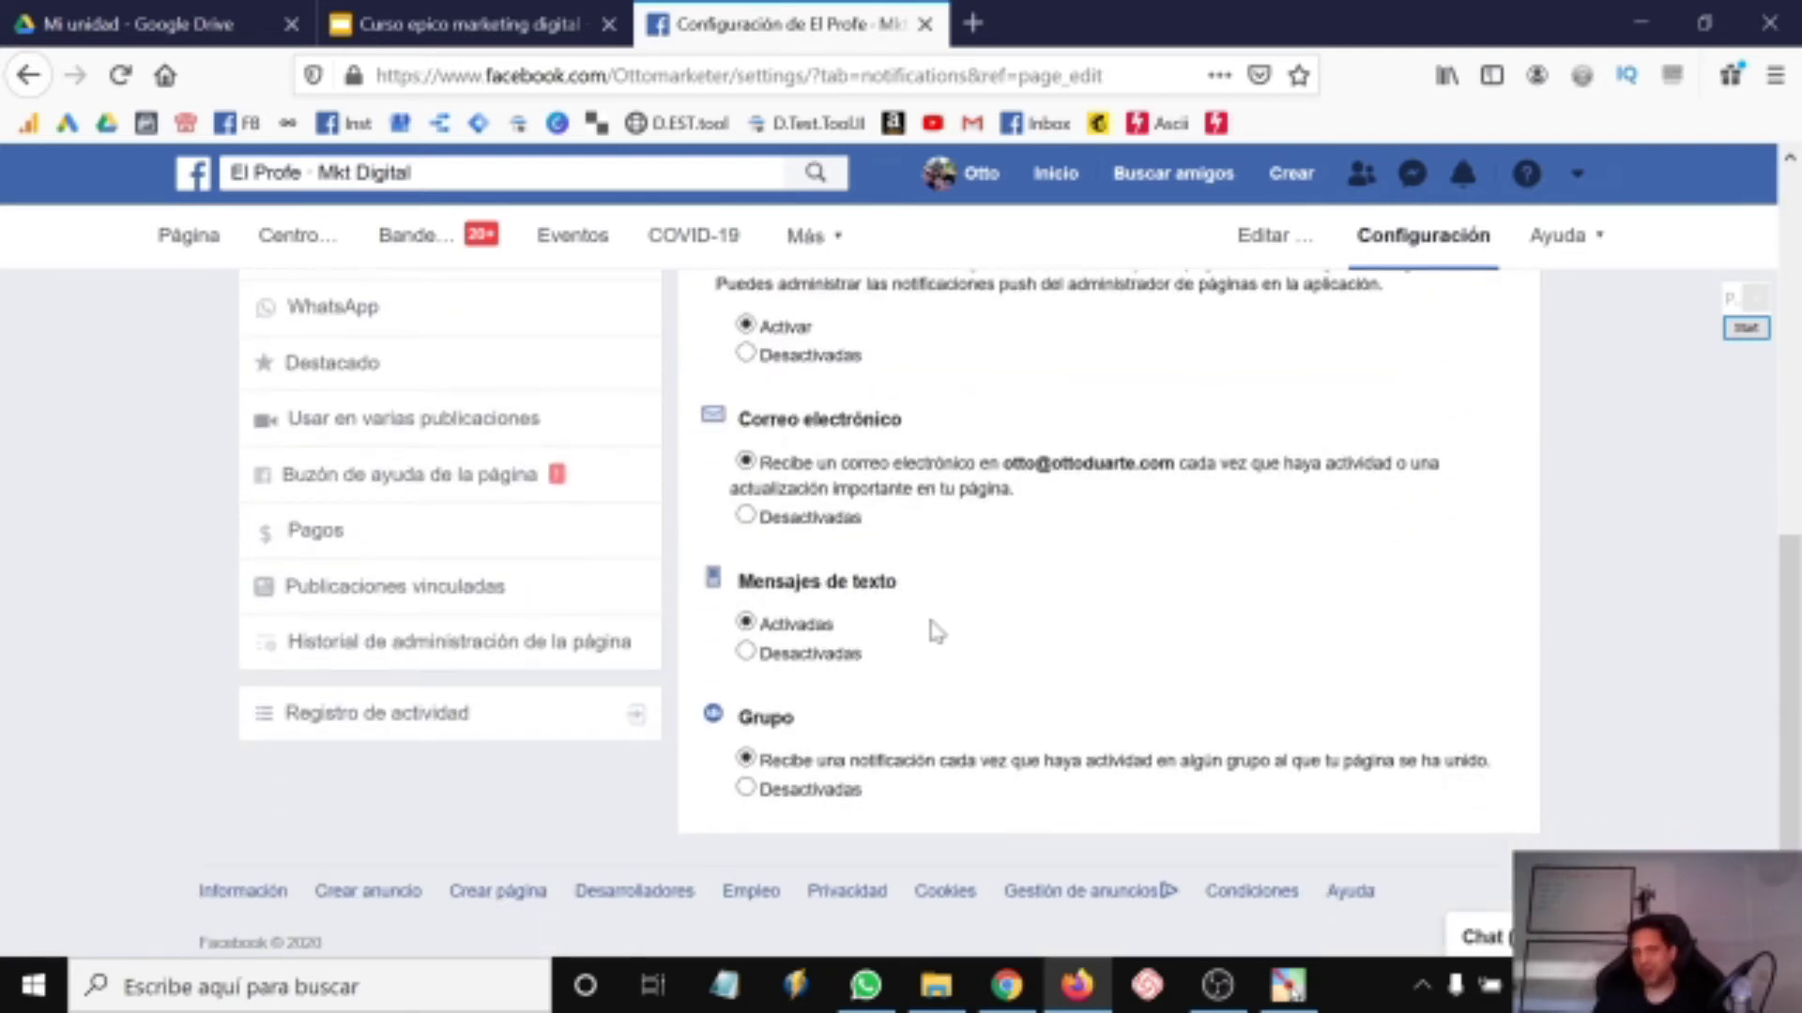
scroll(926, 619, up, 10)
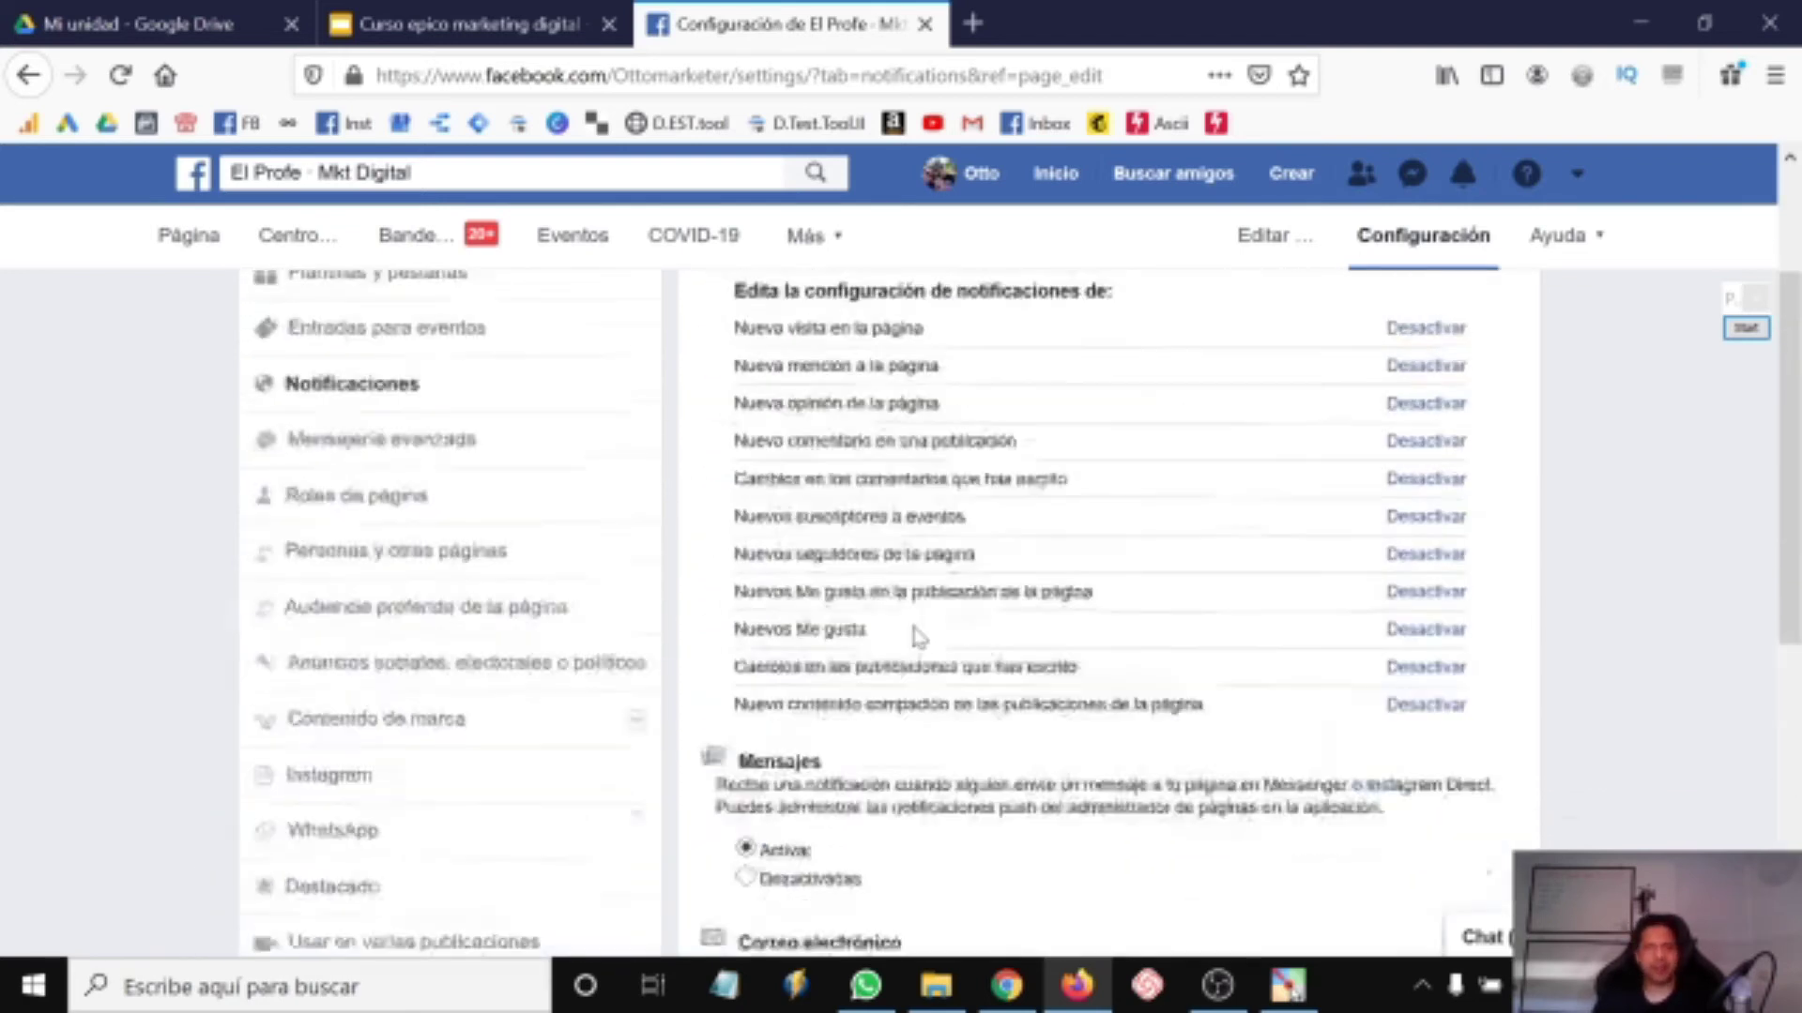
Open the advanced messaging settings and look through their general configuration, Requested Features and high message volume sections.
click(418, 602)
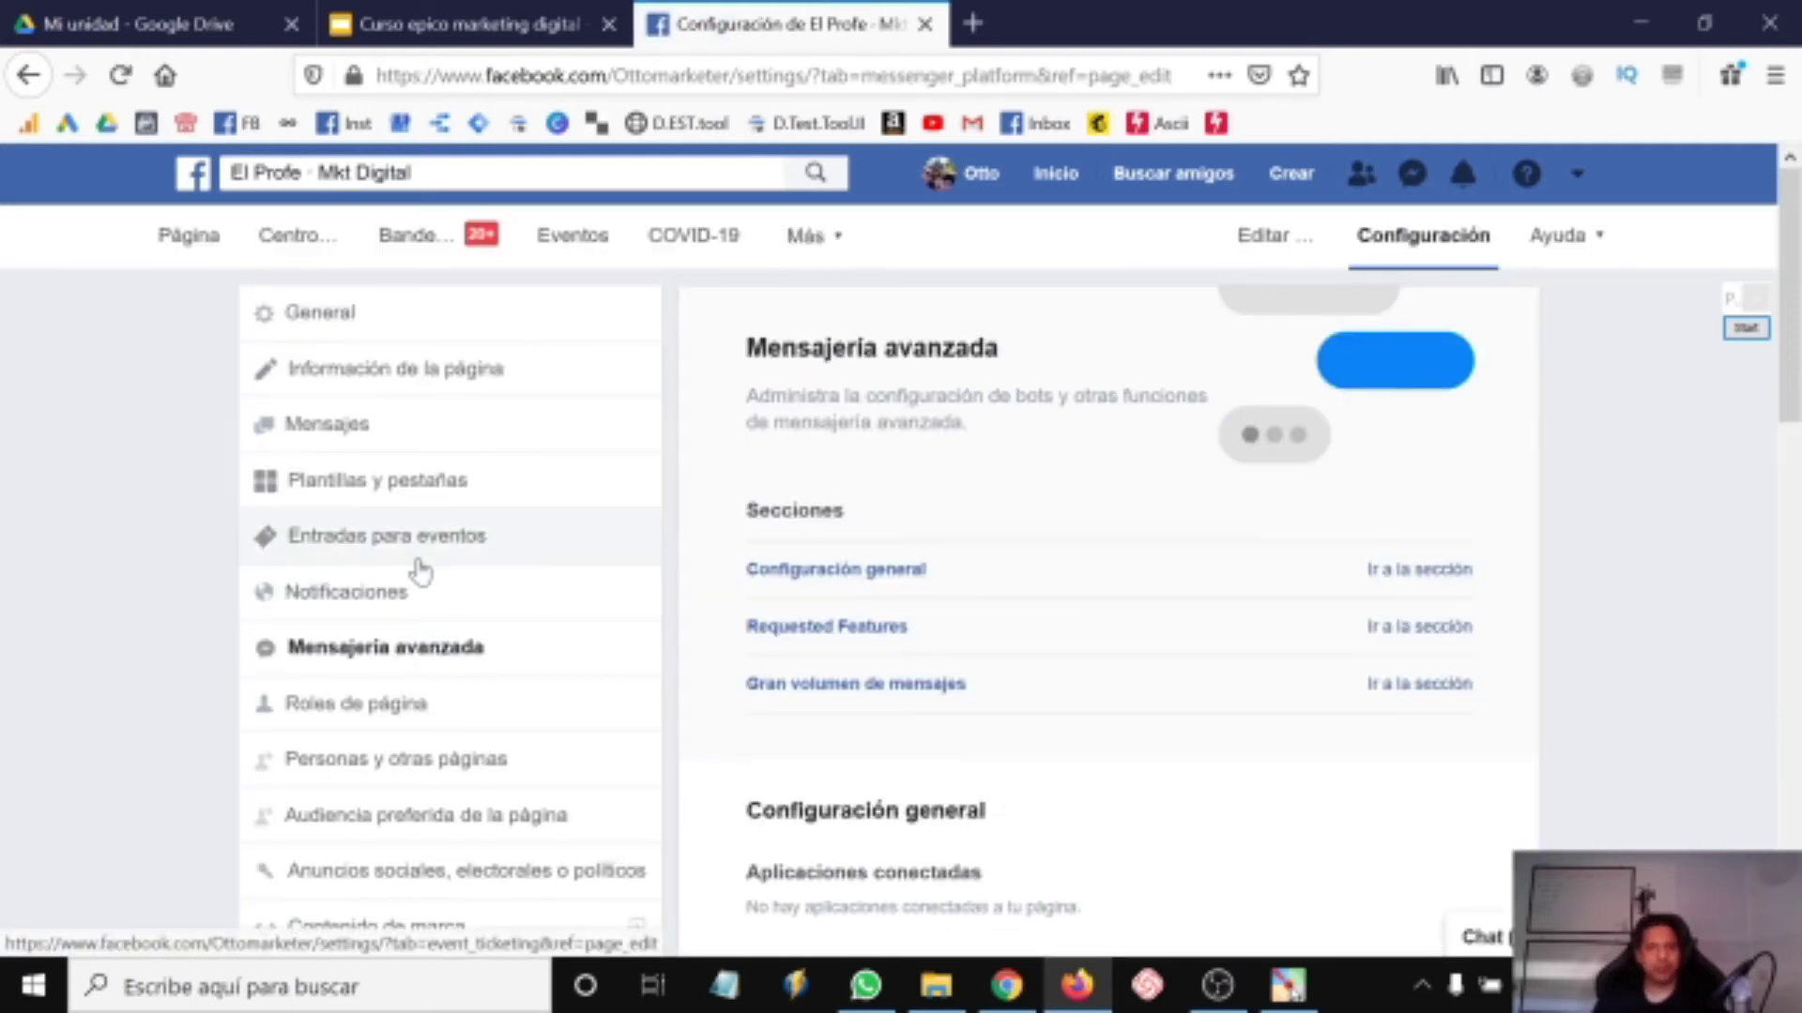
scroll(997, 510, down, 10)
scroll(997, 511, down, 3)
scroll(998, 510, up, 12)
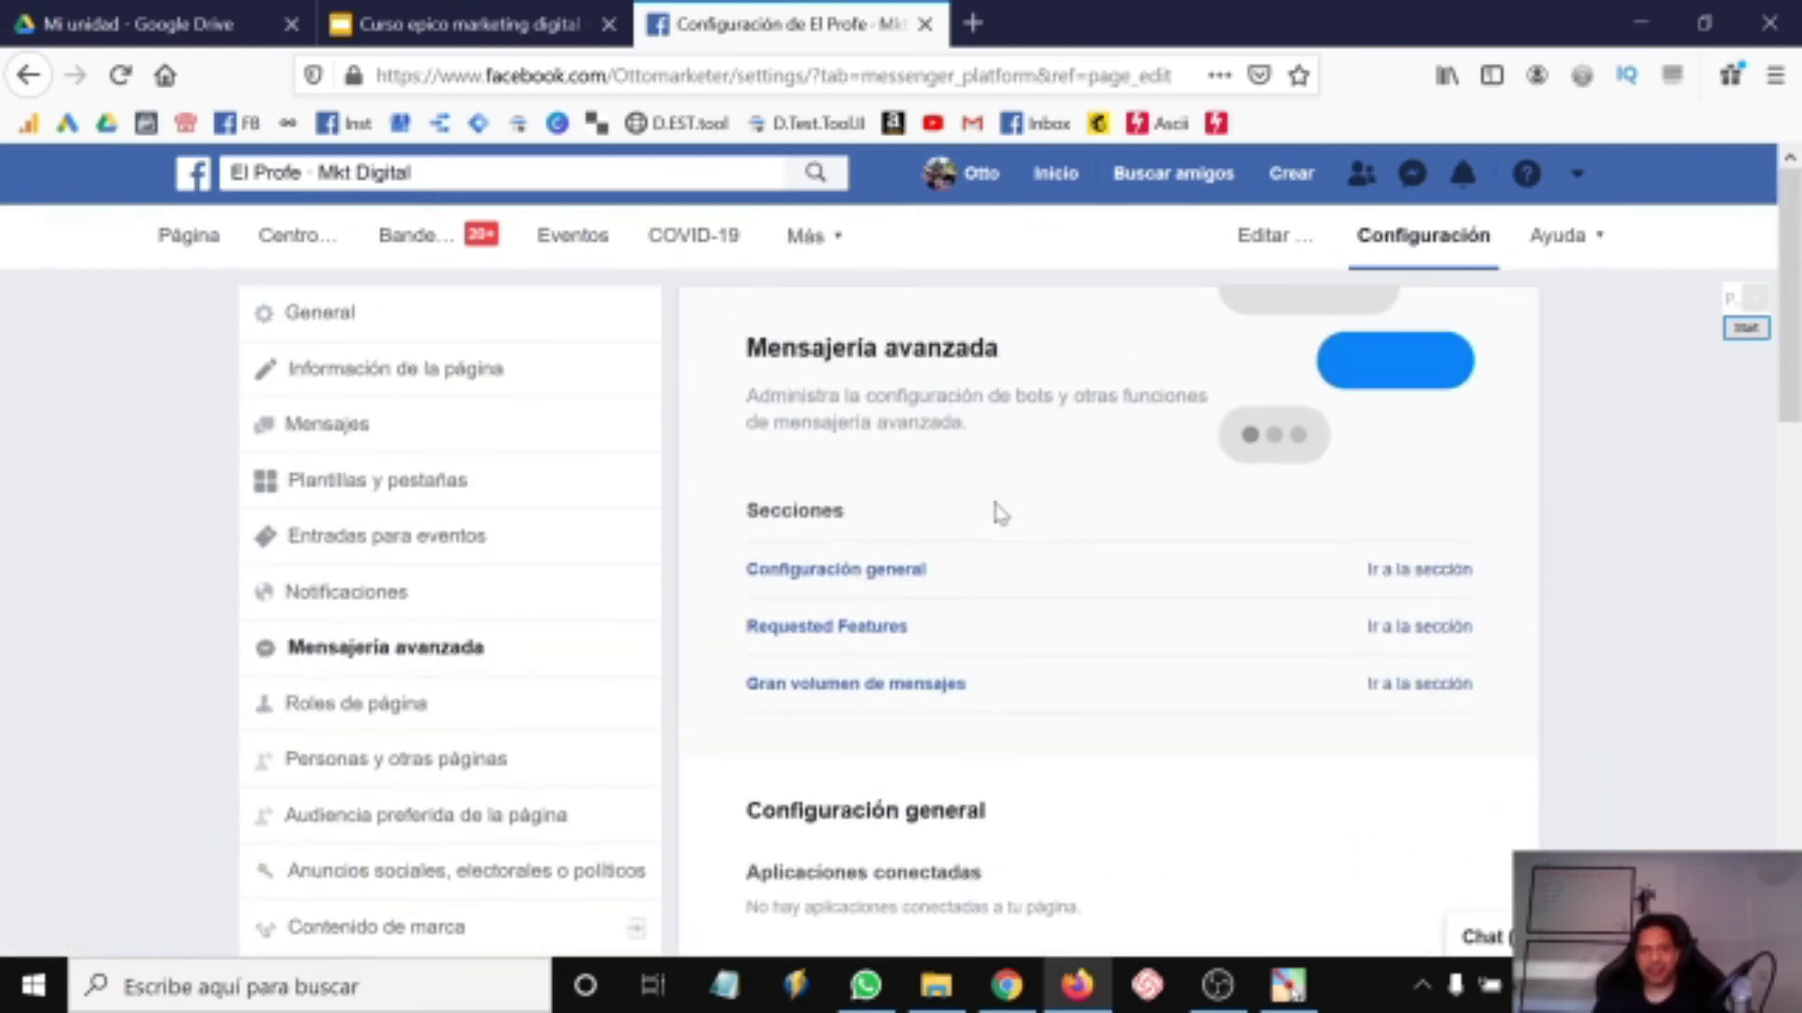
Review the page roles settings, covering new role assignment, the page owner and the existing page roles.
click(391, 711)
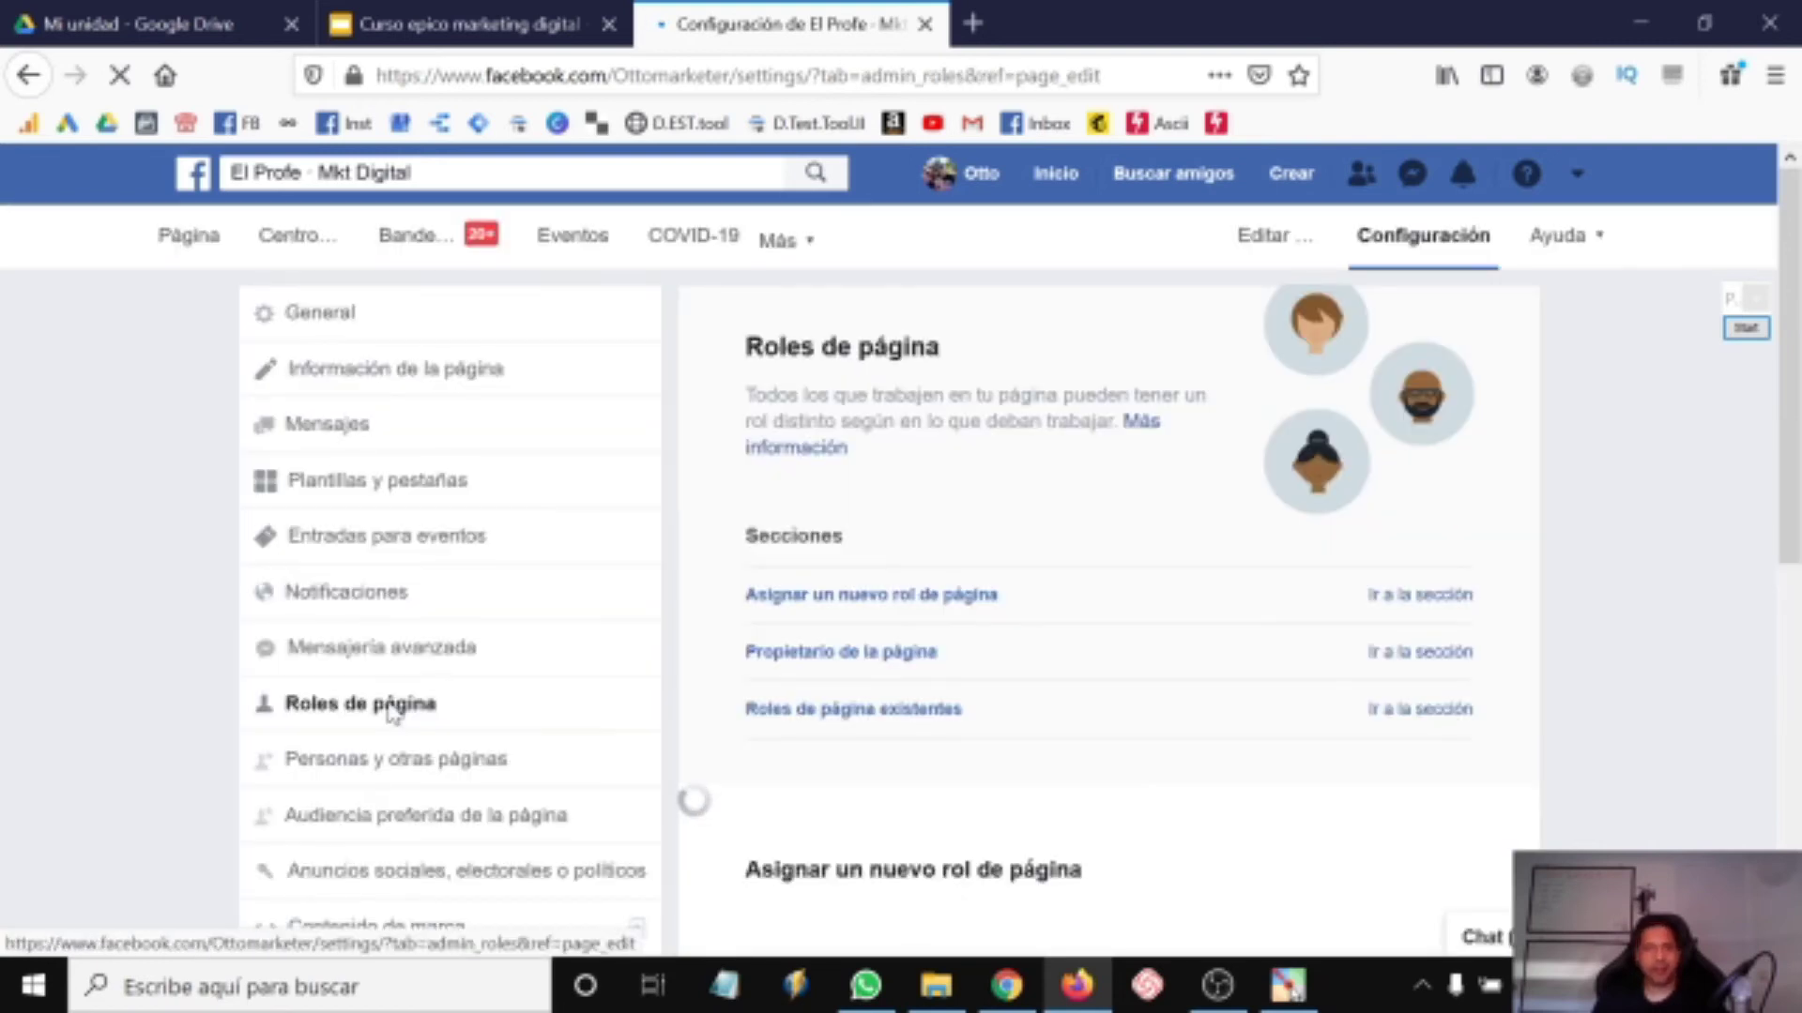
scroll(1187, 535, down, 3)
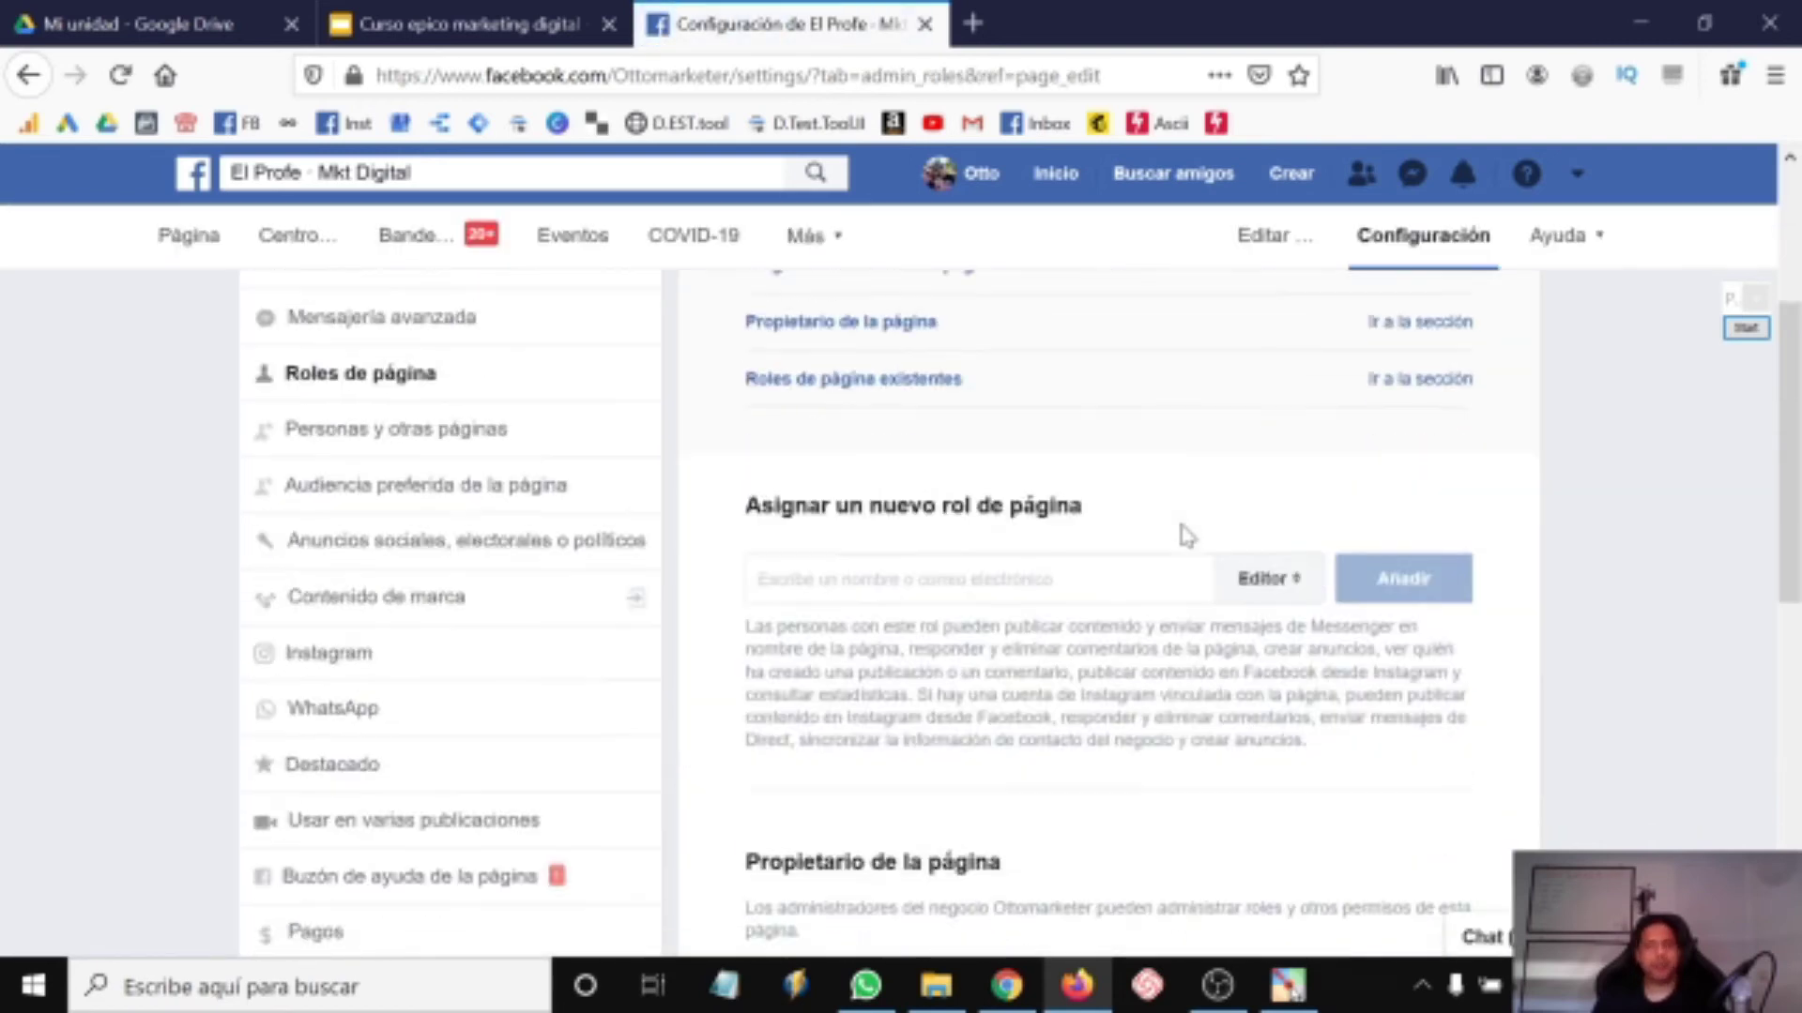
scroll(1187, 534, down, 4)
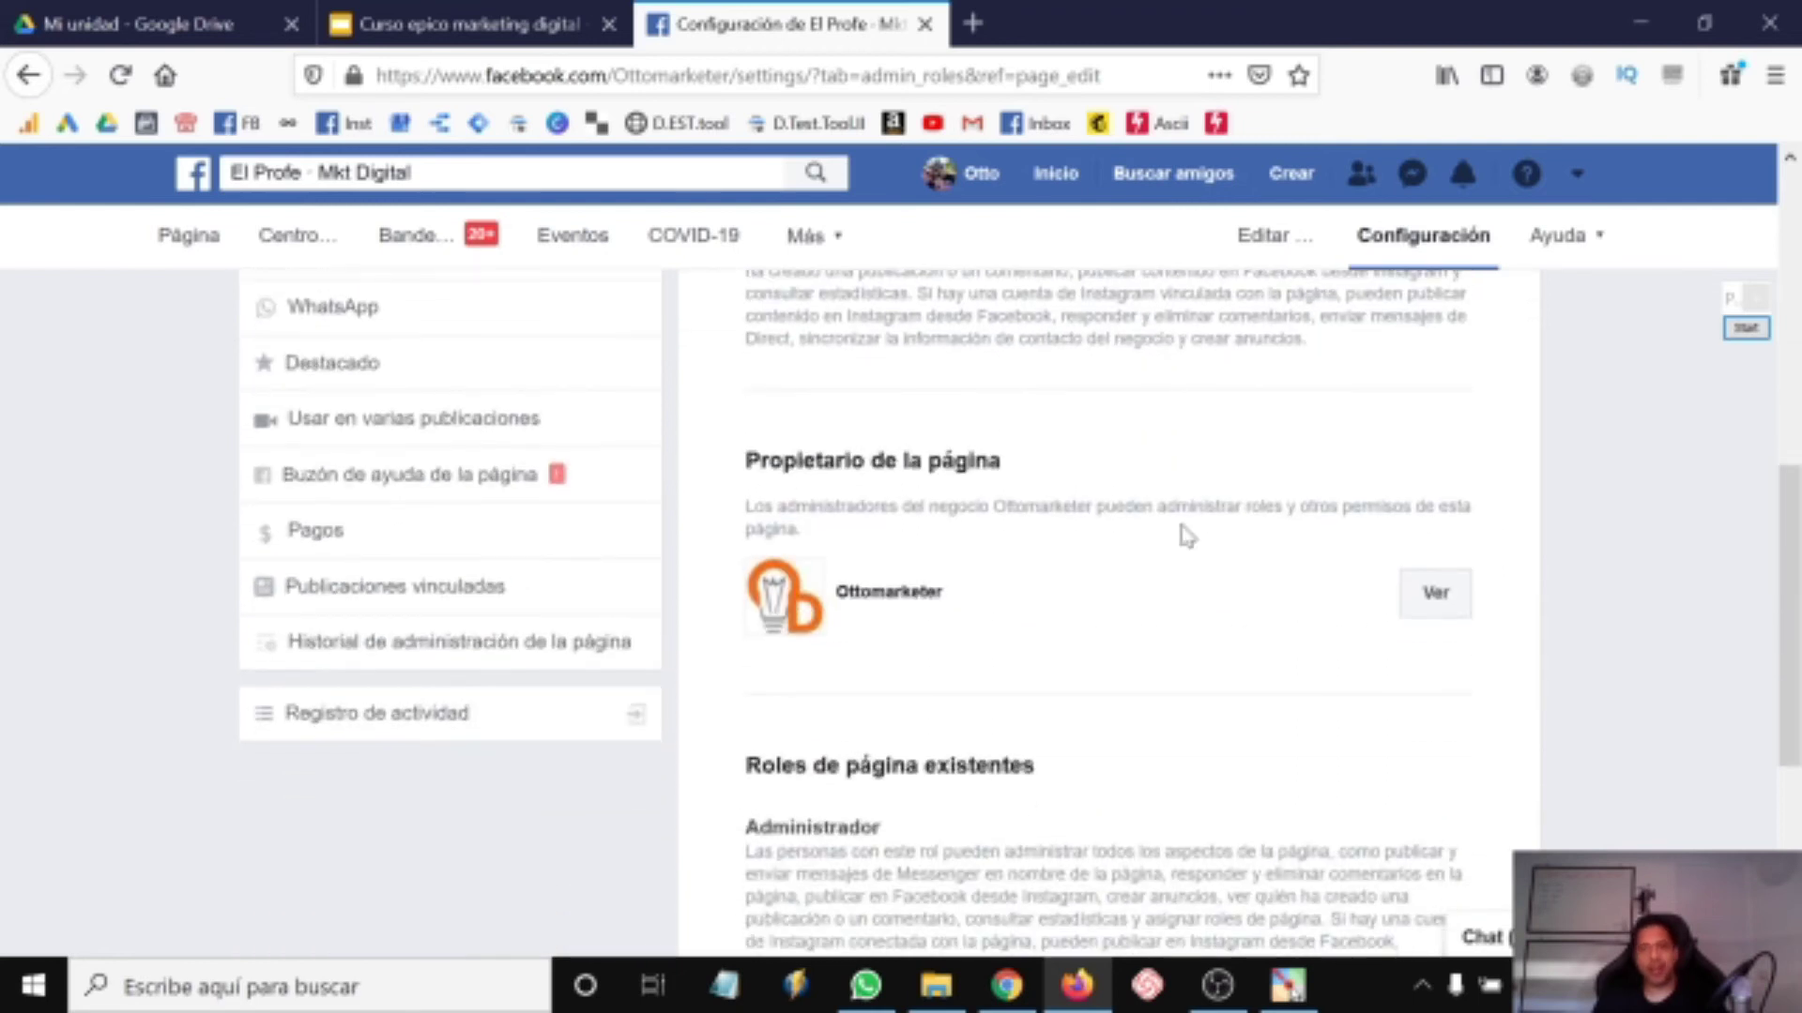
scroll(1187, 535, up, 4)
scroll(933, 628, down, 3)
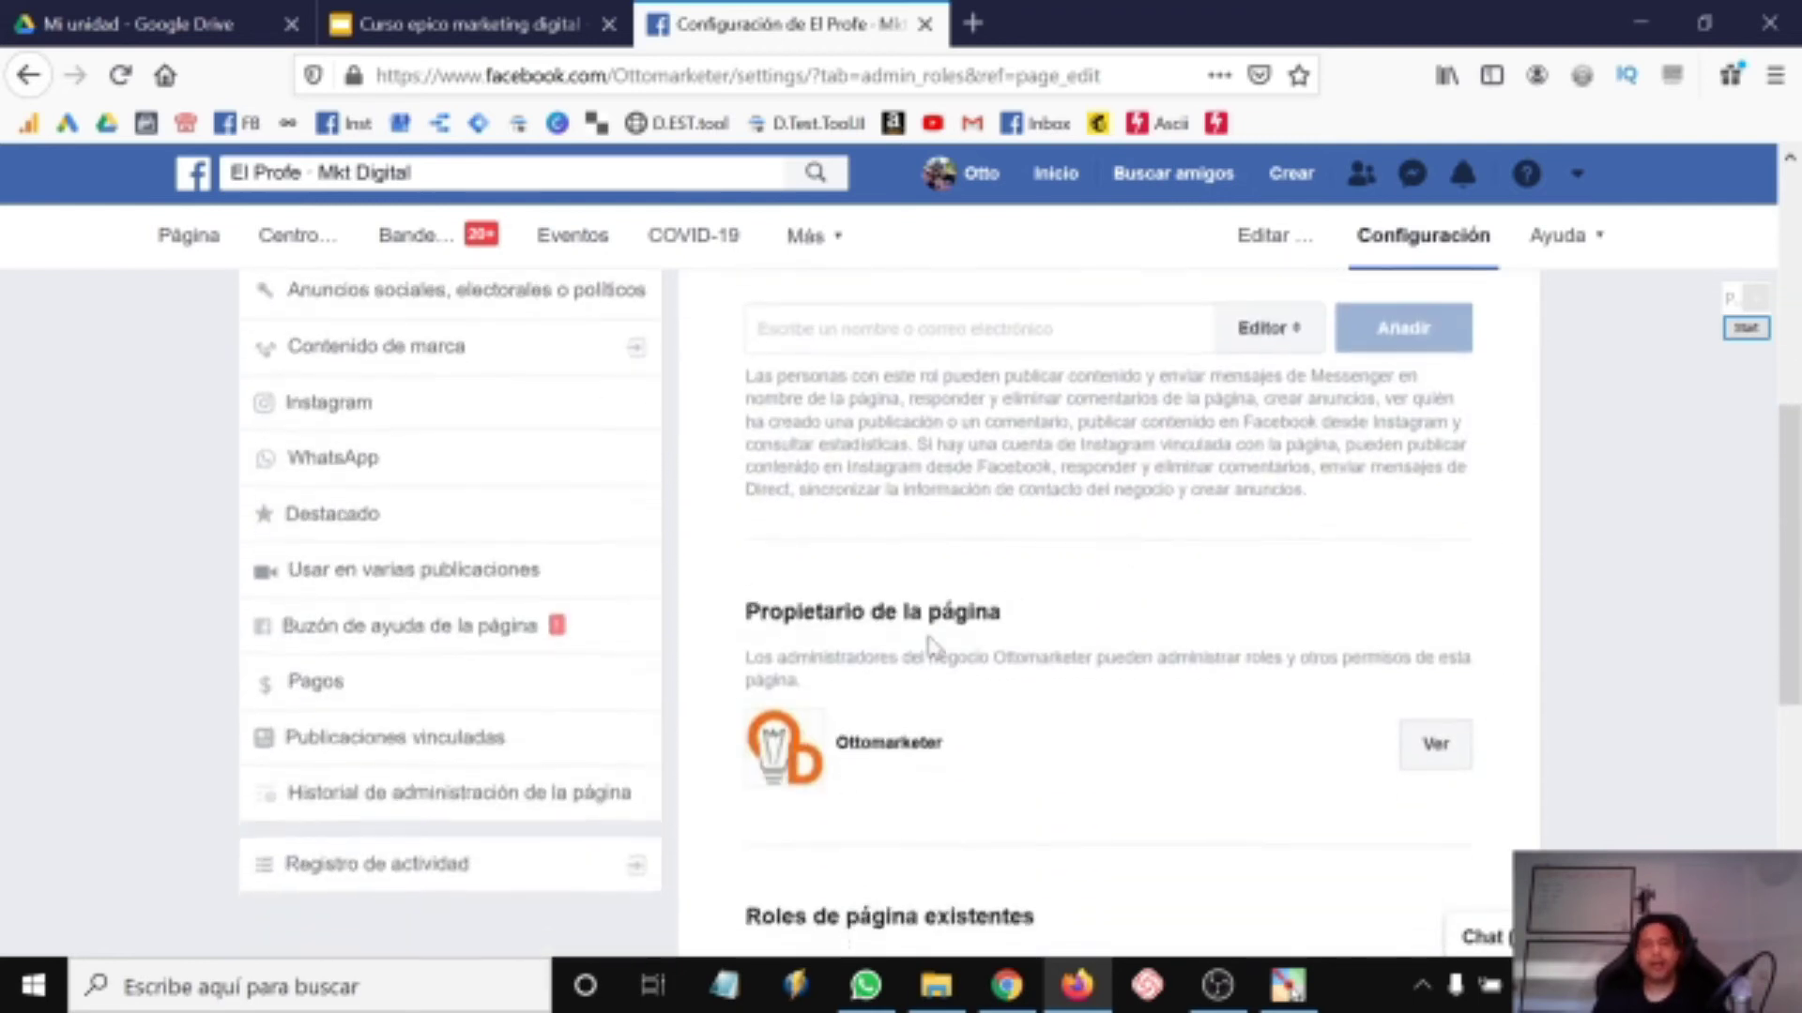
triple_click(929, 607)
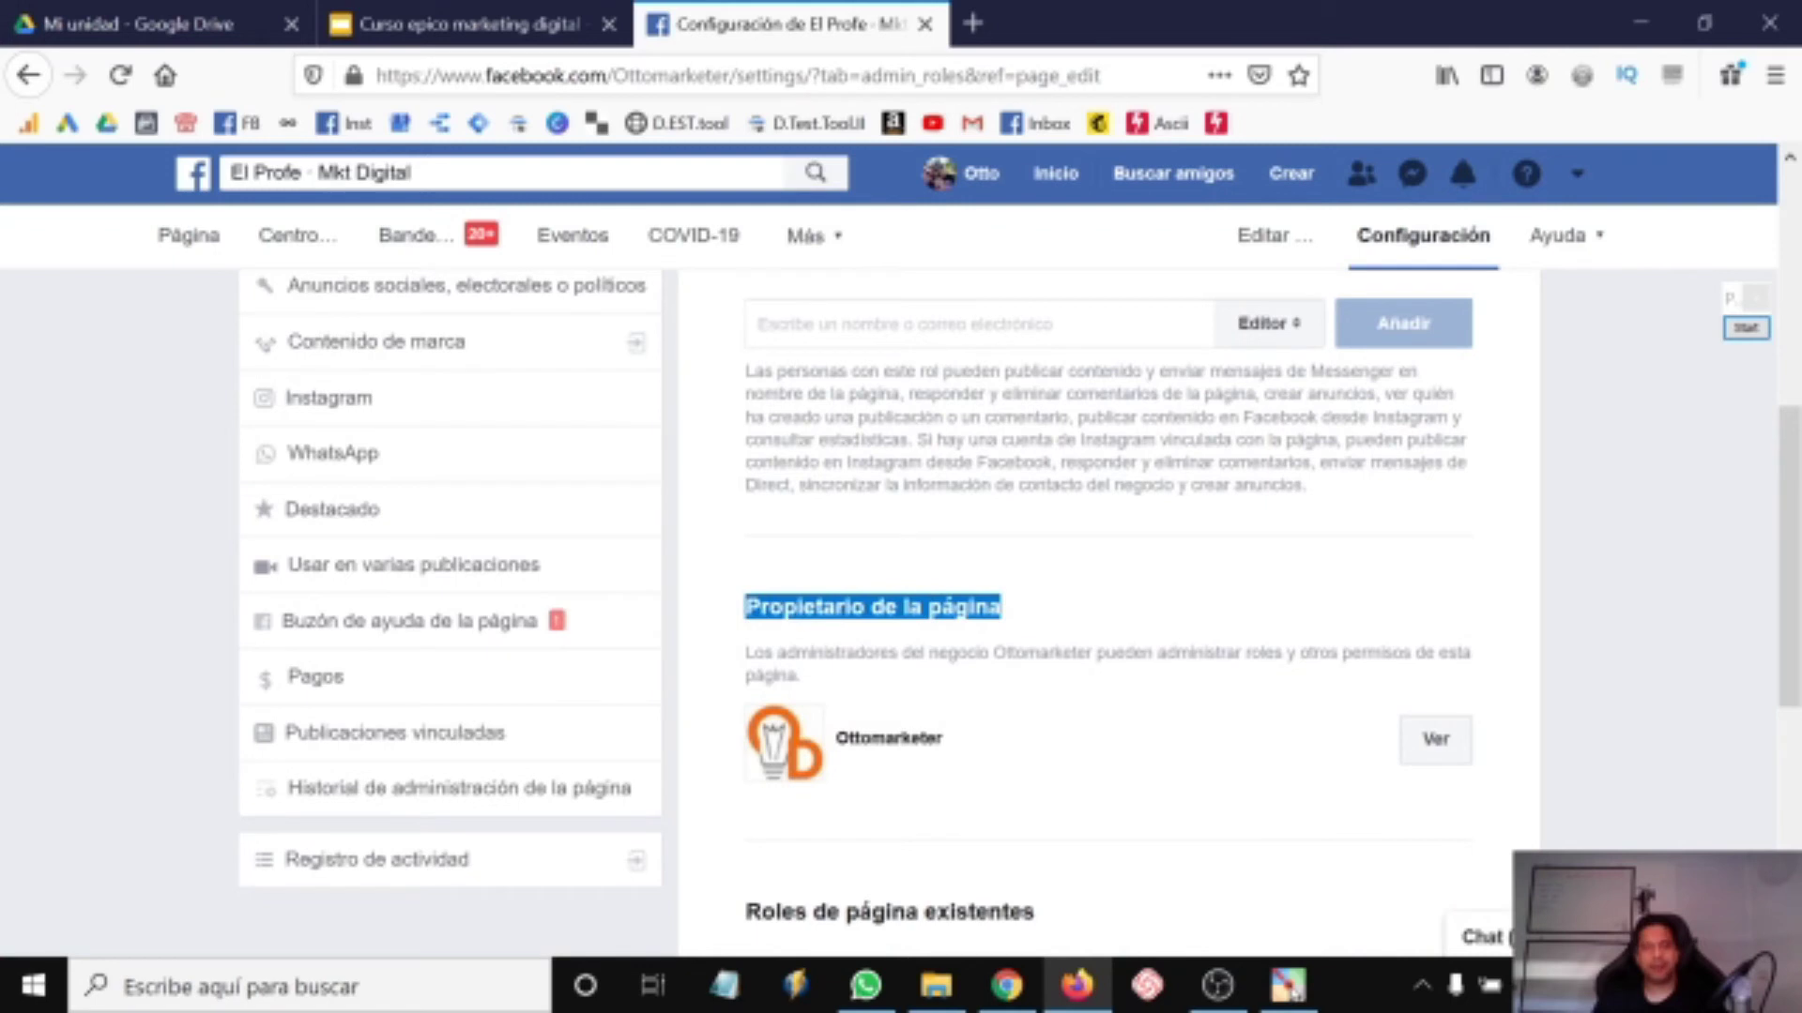
click(1266, 598)
scroll(1244, 595, down, 5)
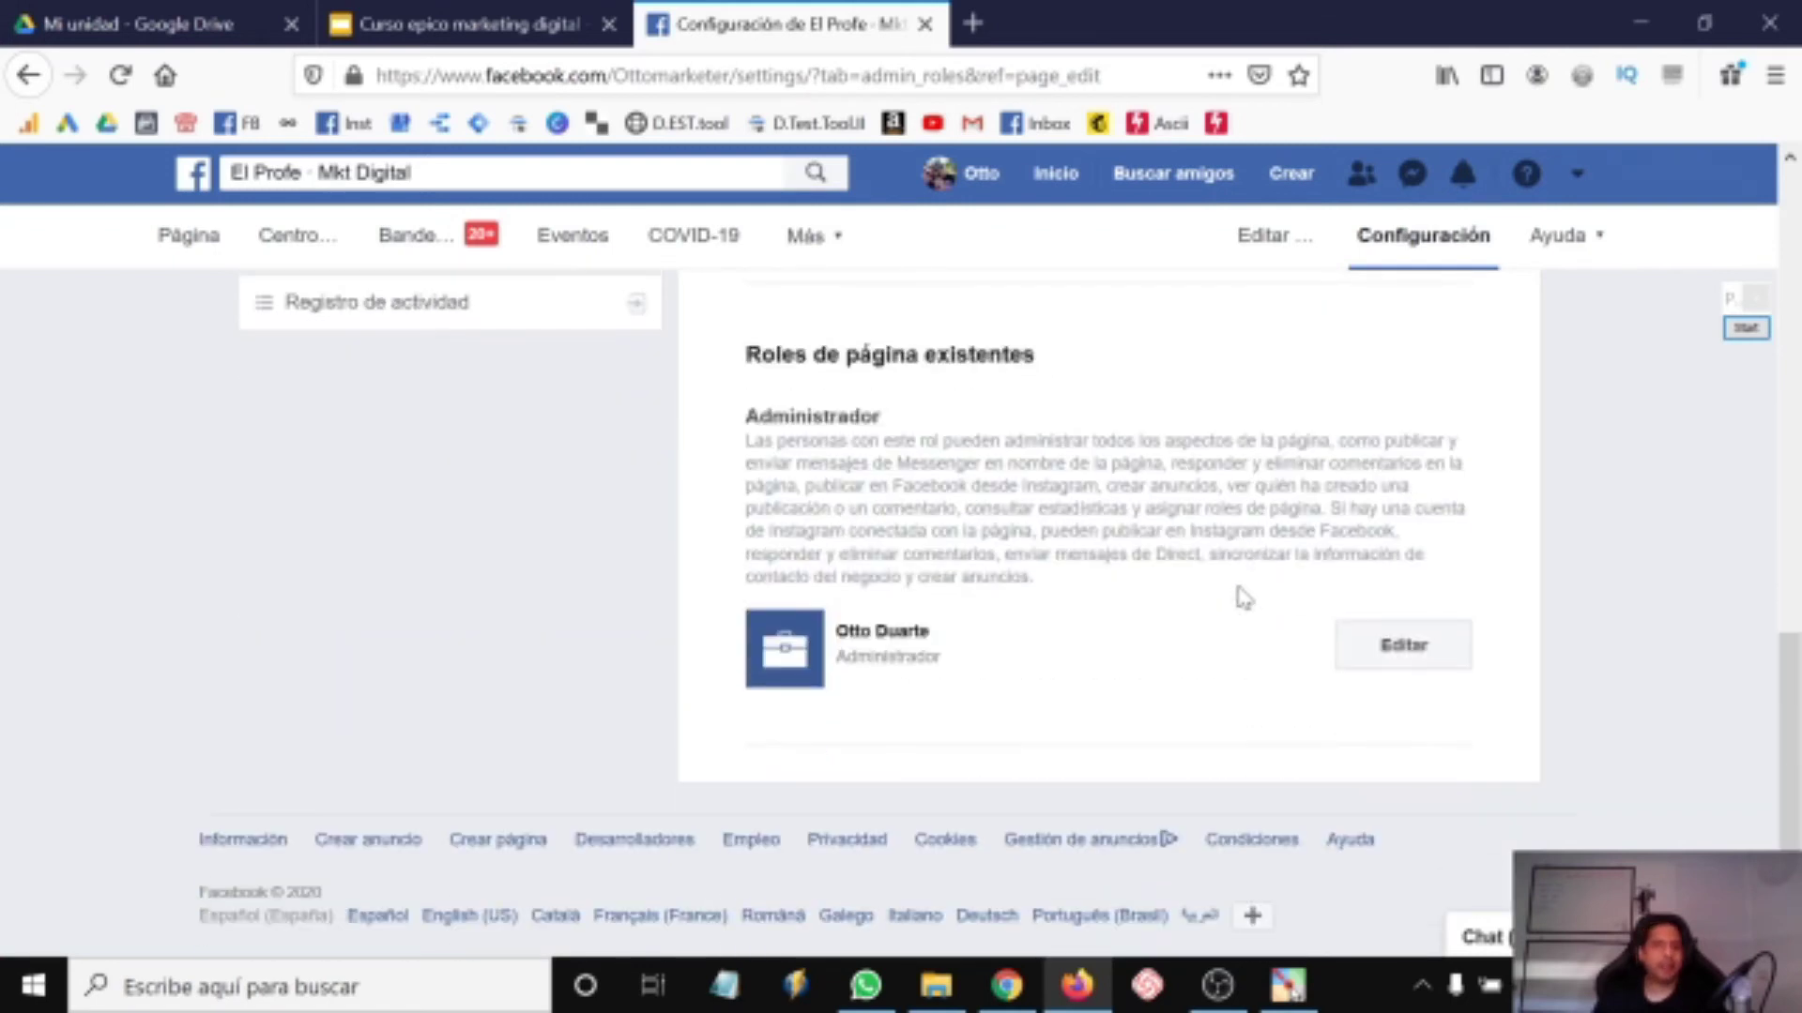
View the roles available for a new assignment, keep Editor, and activate the name or e-mail field.
scroll(1244, 598, up, 10)
scroll(1245, 598, down, 3)
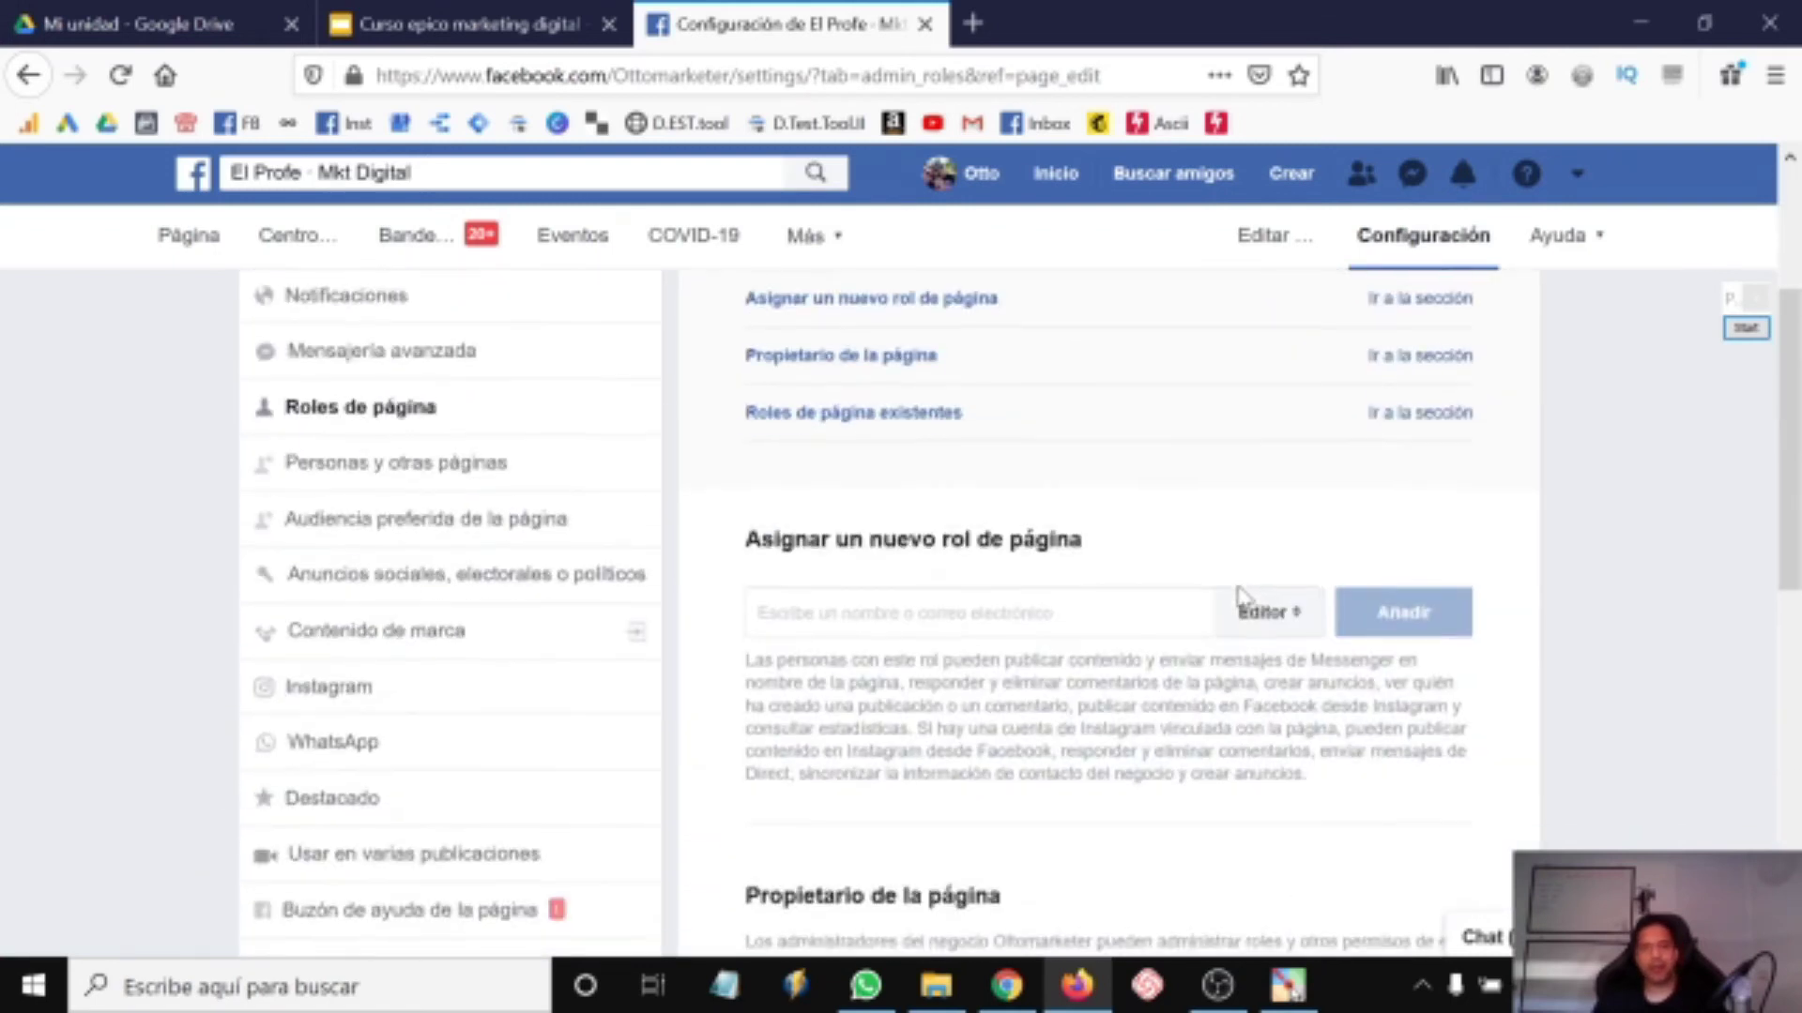
click(1257, 615)
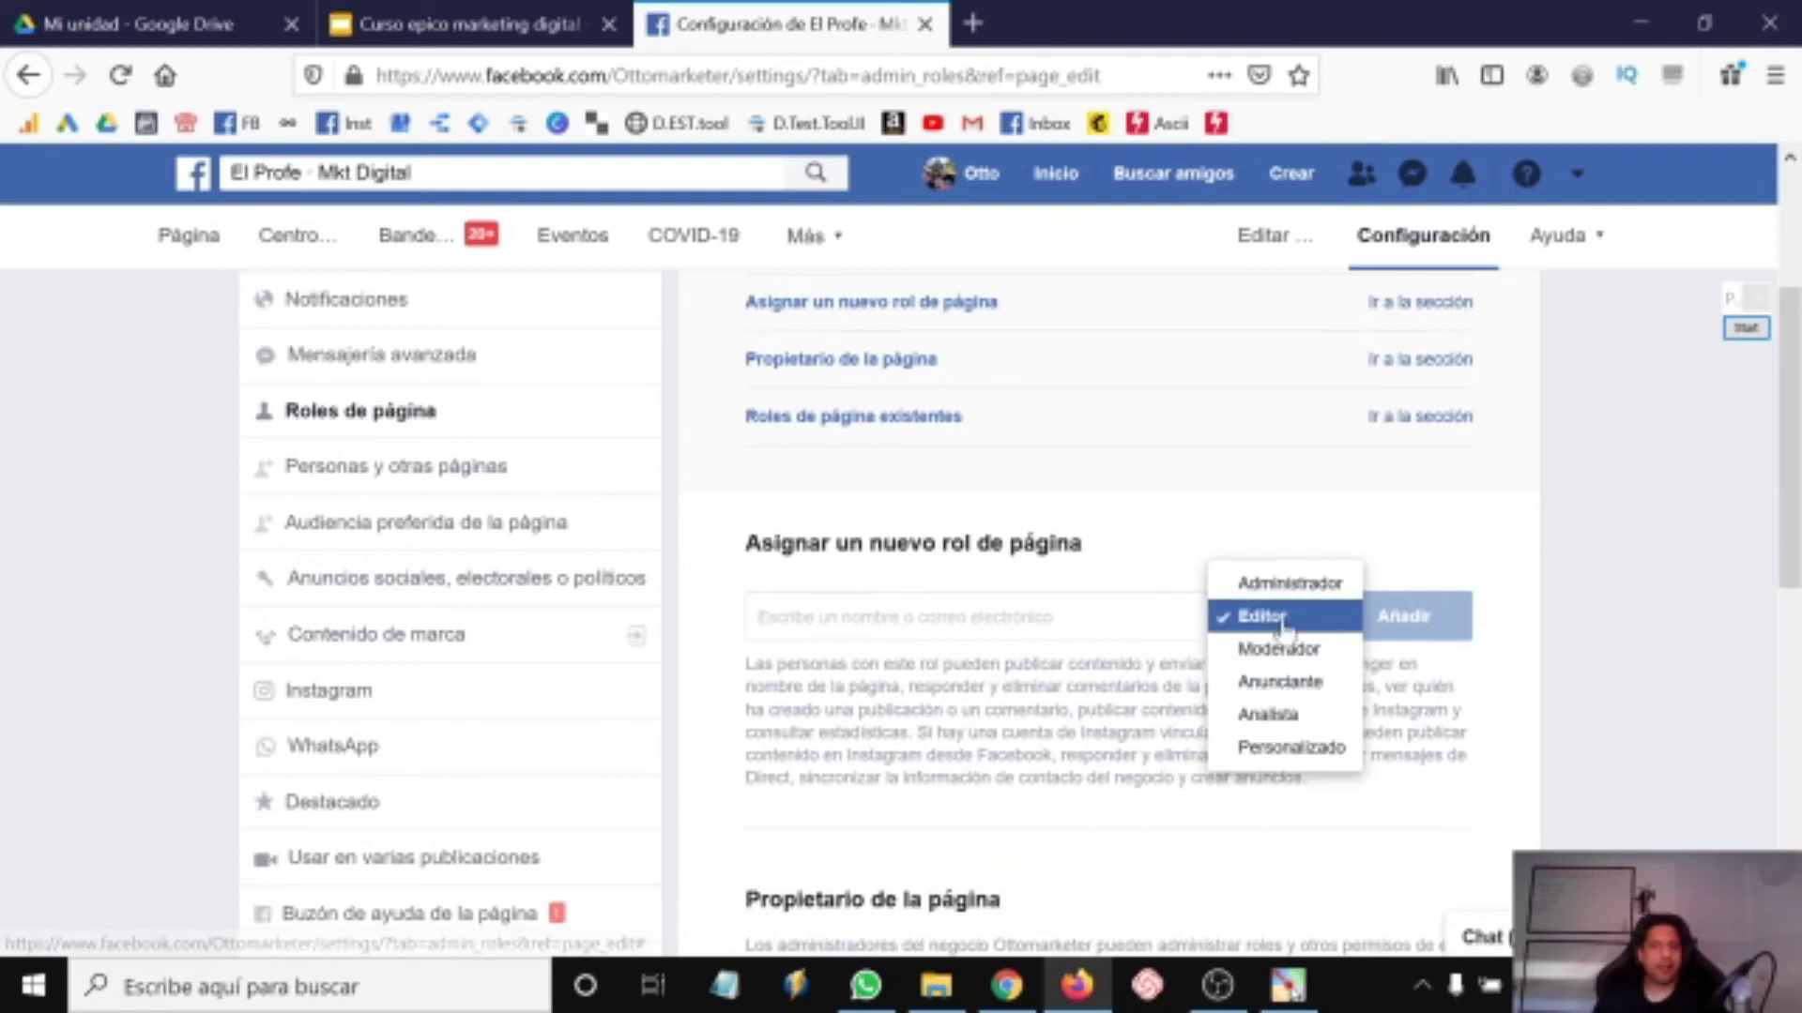
click(1060, 621)
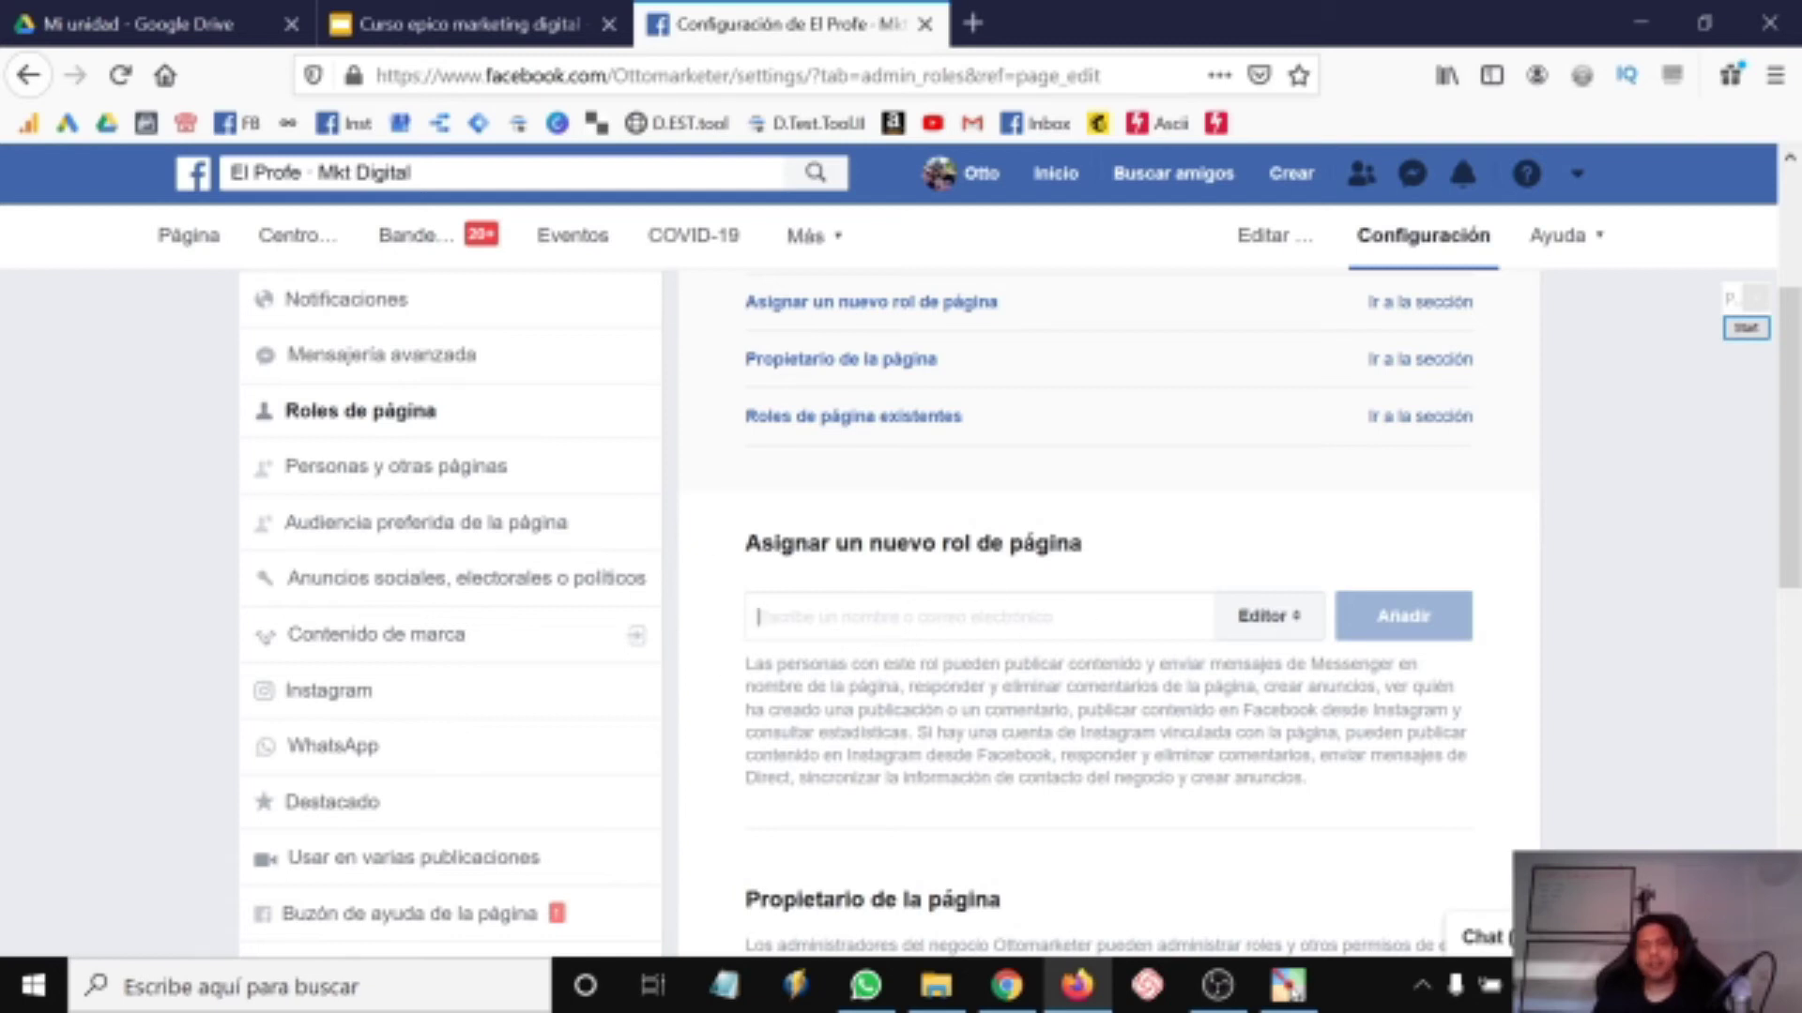
Recheck the assignable page roles, then review the people and other pages settings, including the list of people who like the page.
click(1262, 617)
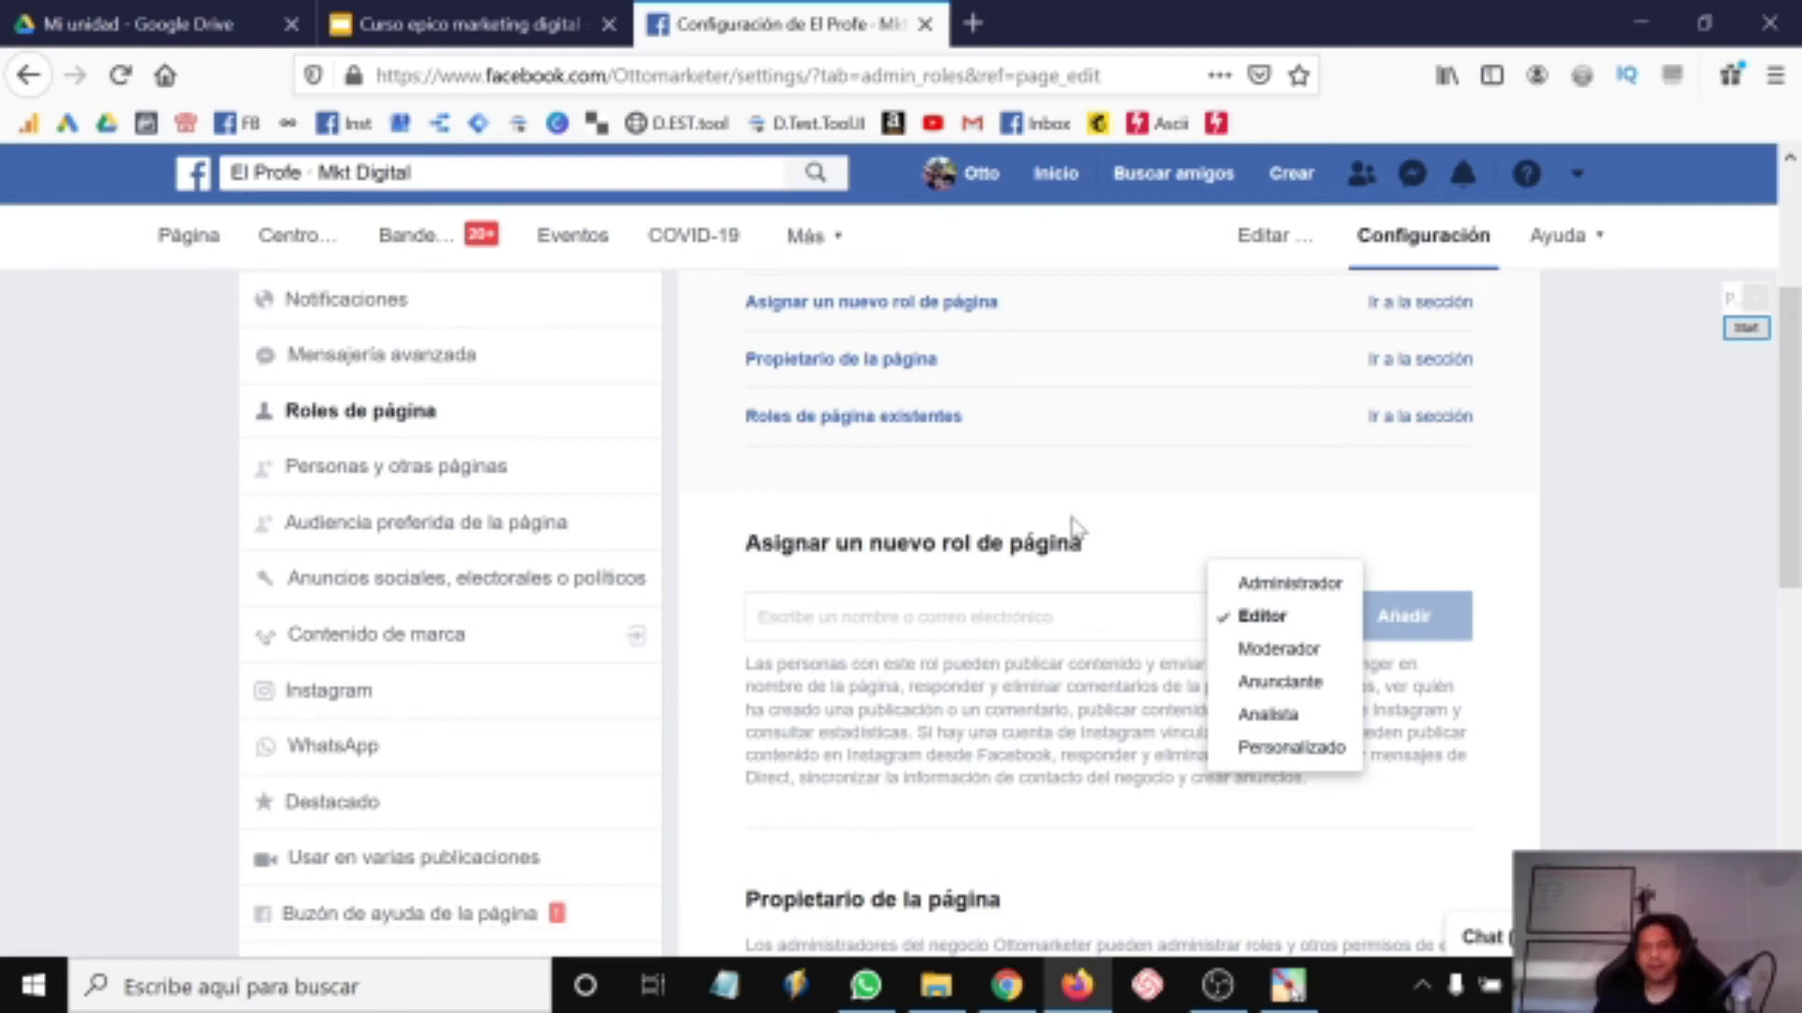
click(971, 514)
click(453, 459)
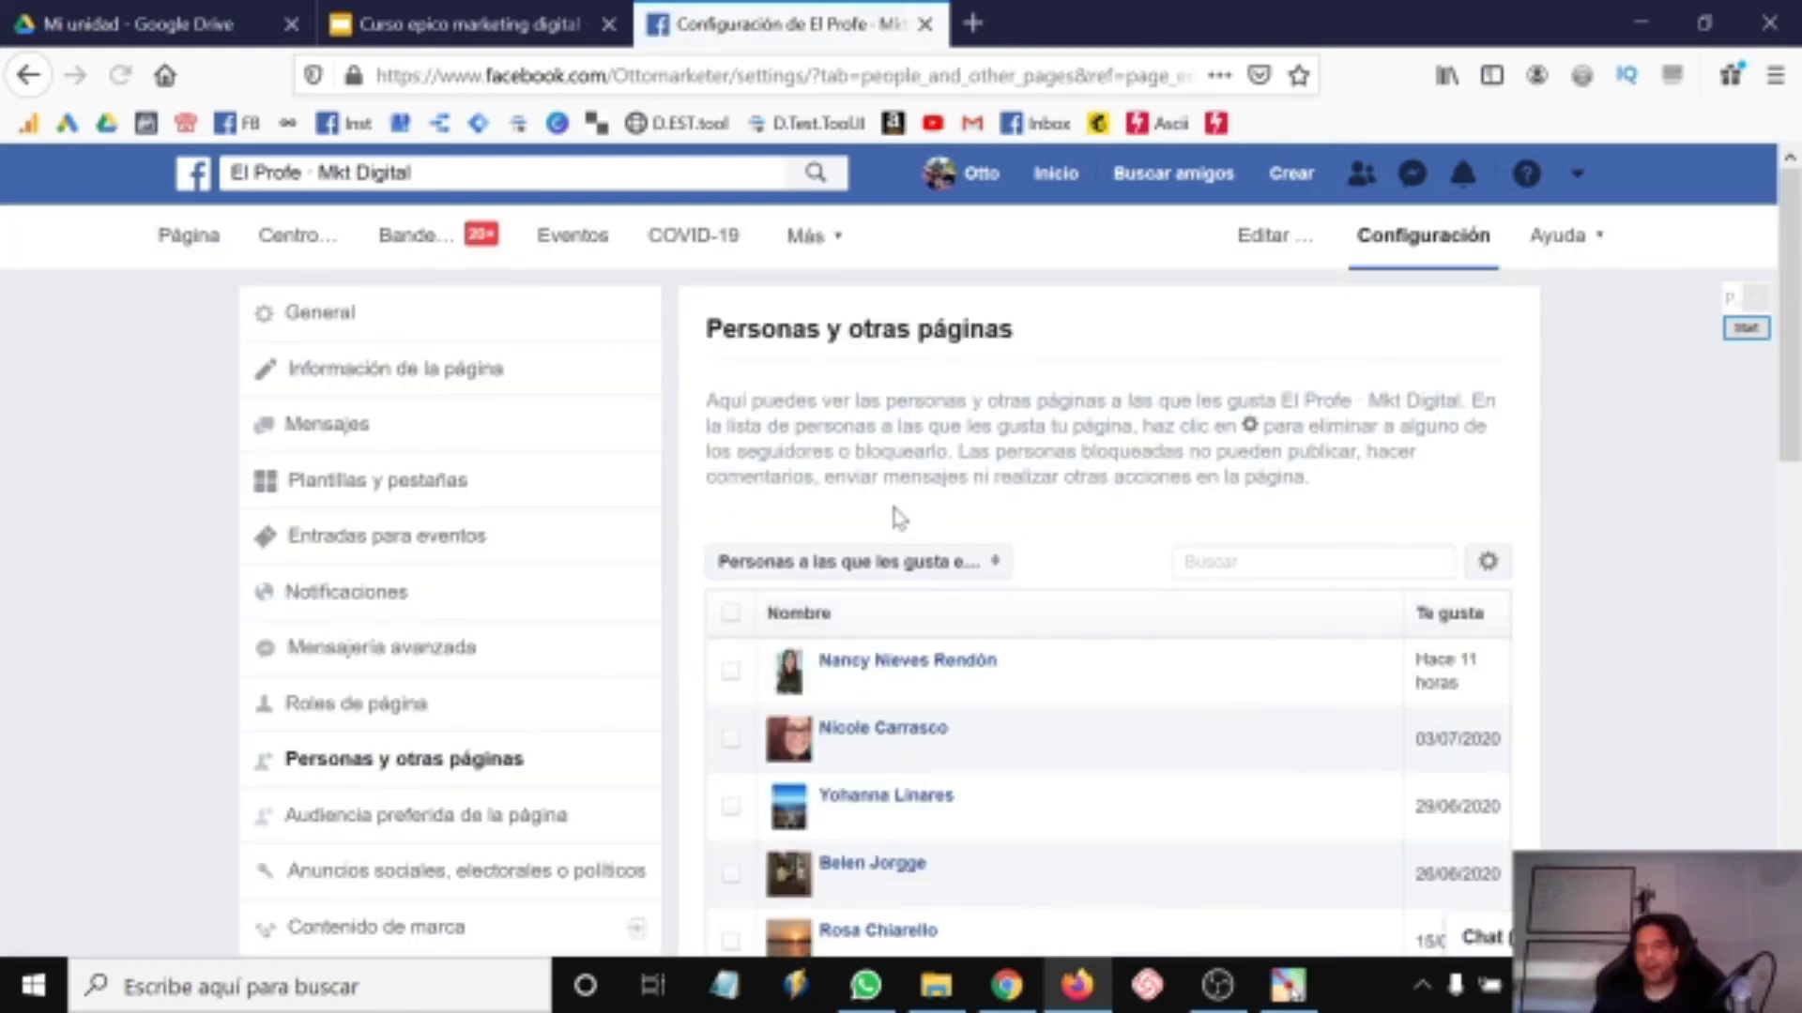
scroll(894, 519, down, 3)
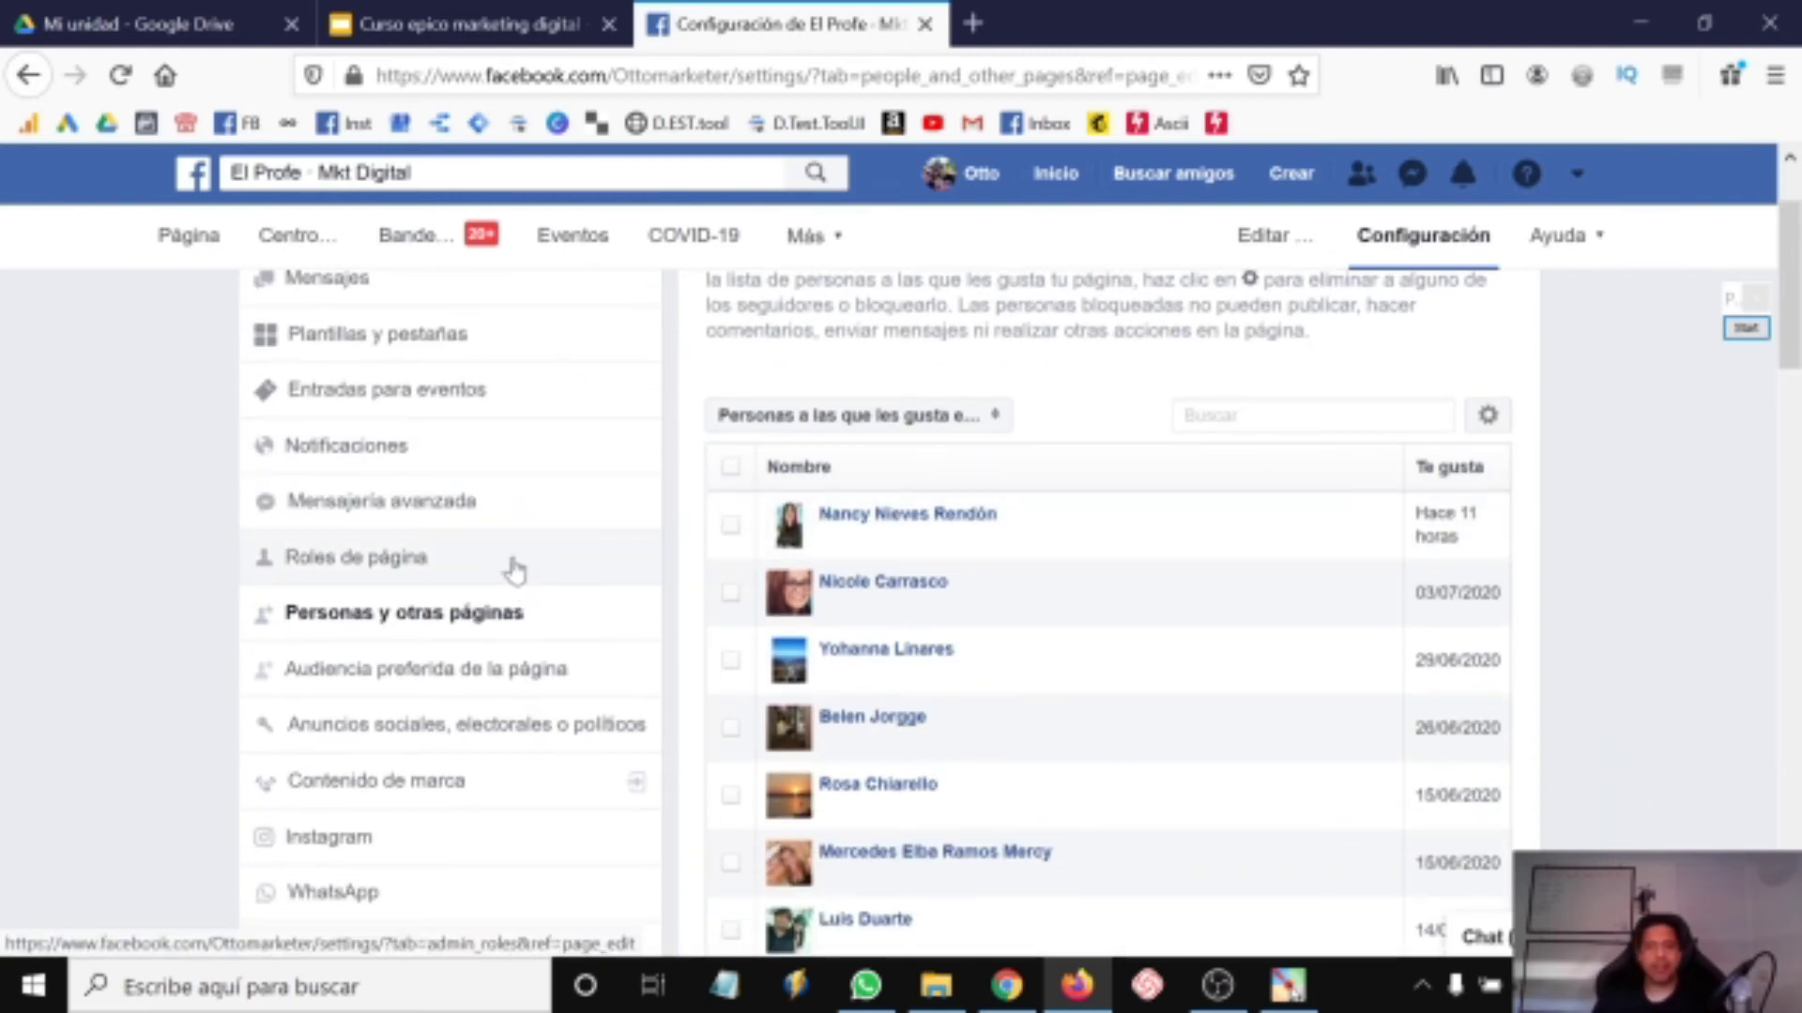
scroll(442, 672, down, 3)
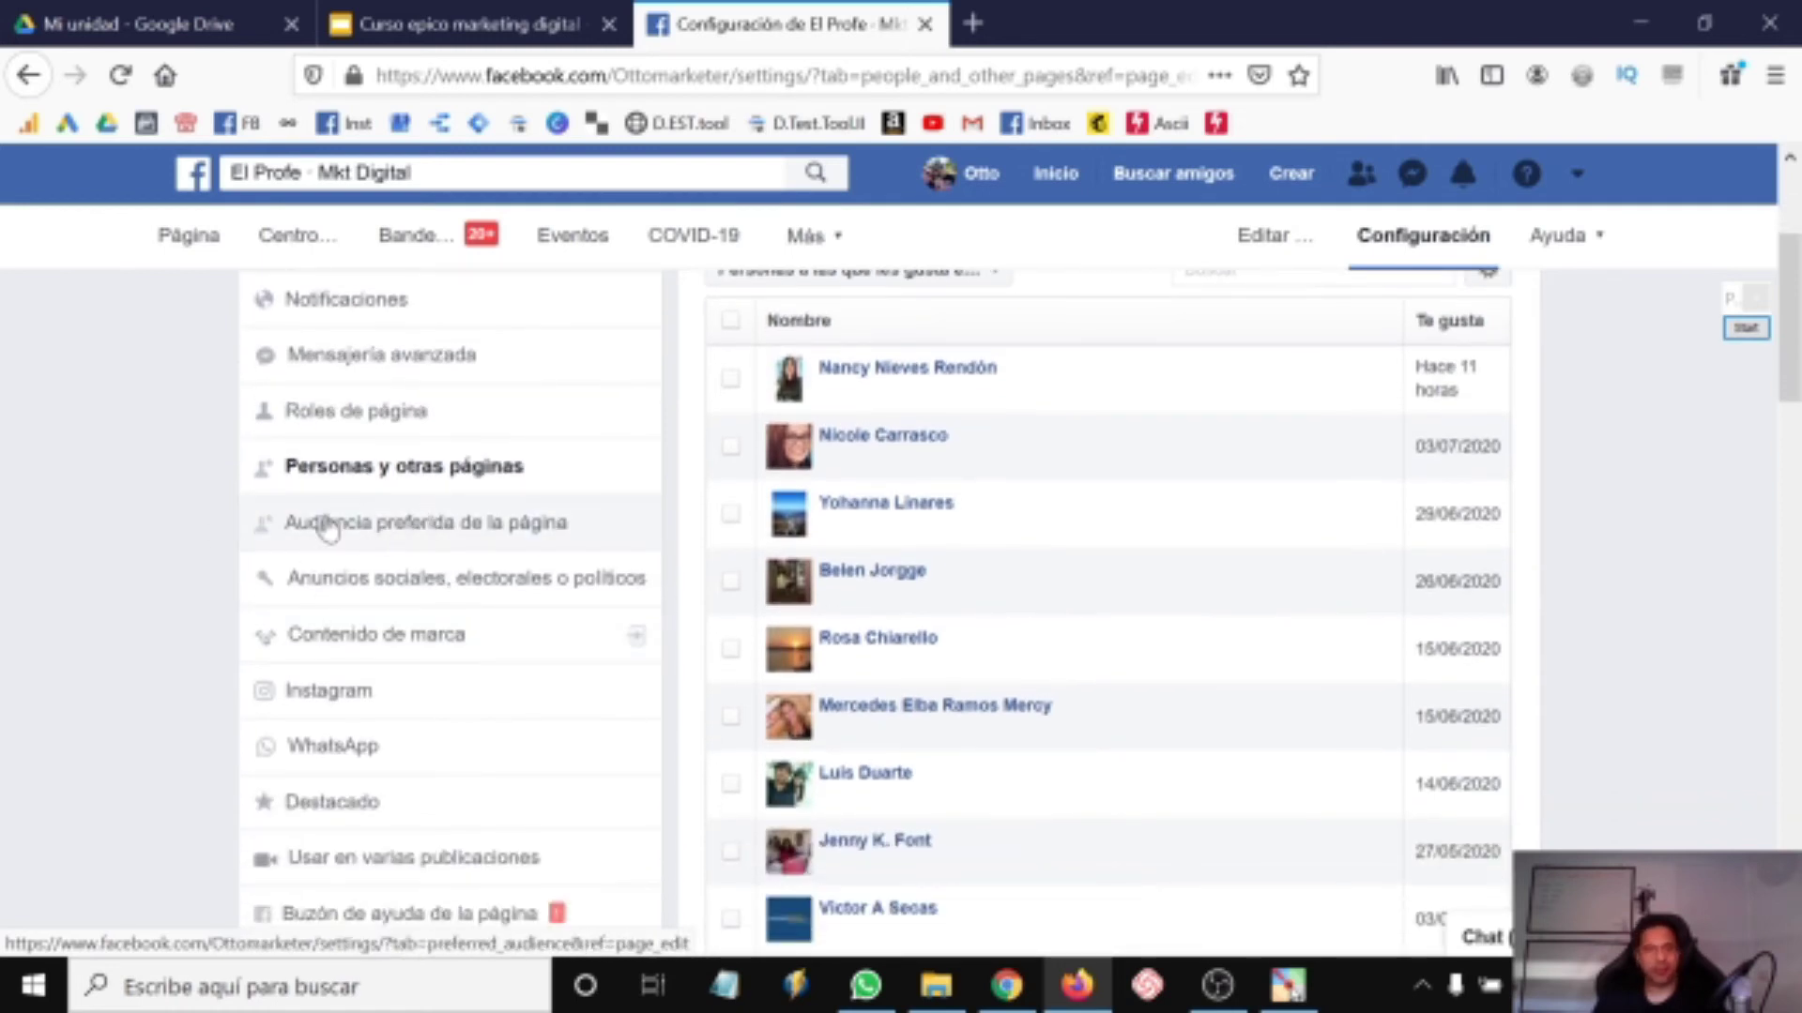
scroll(933, 603, down, 10)
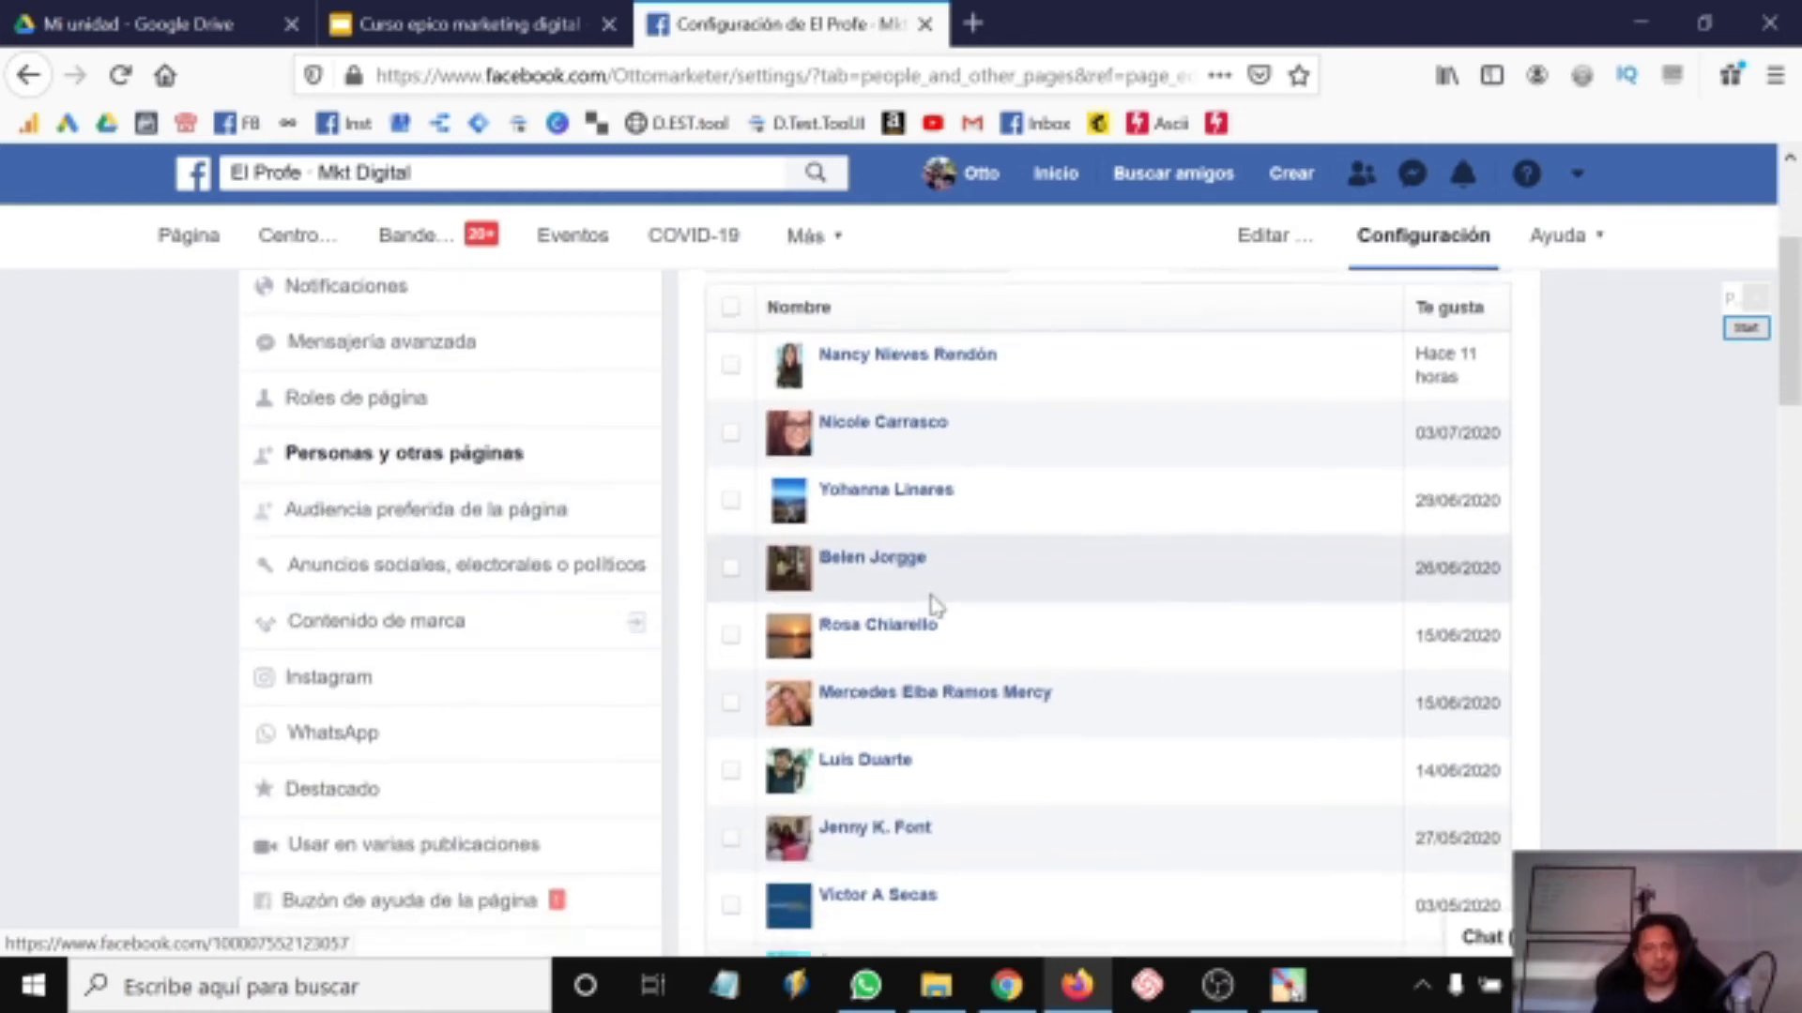
scroll(933, 604, up, 15)
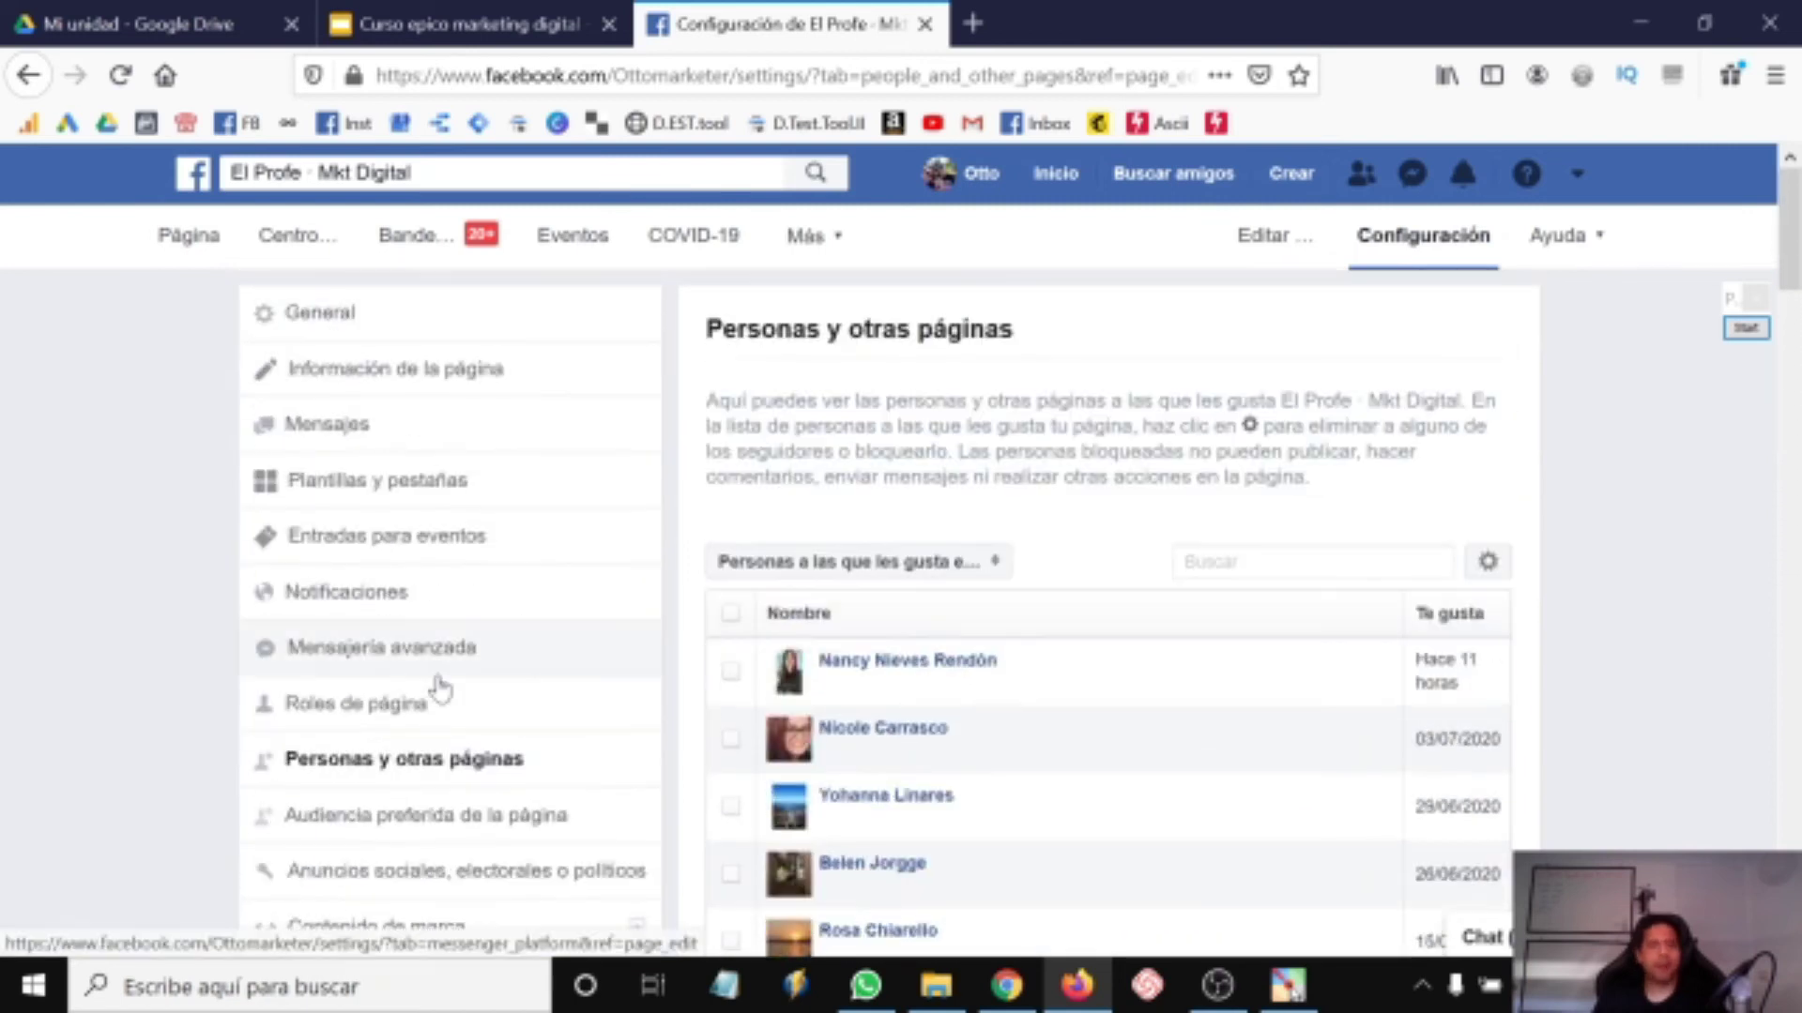
Review the preferred page audience section and the authorization section for social, electoral or political ads.
scroll(422, 671, down, 3)
click(359, 547)
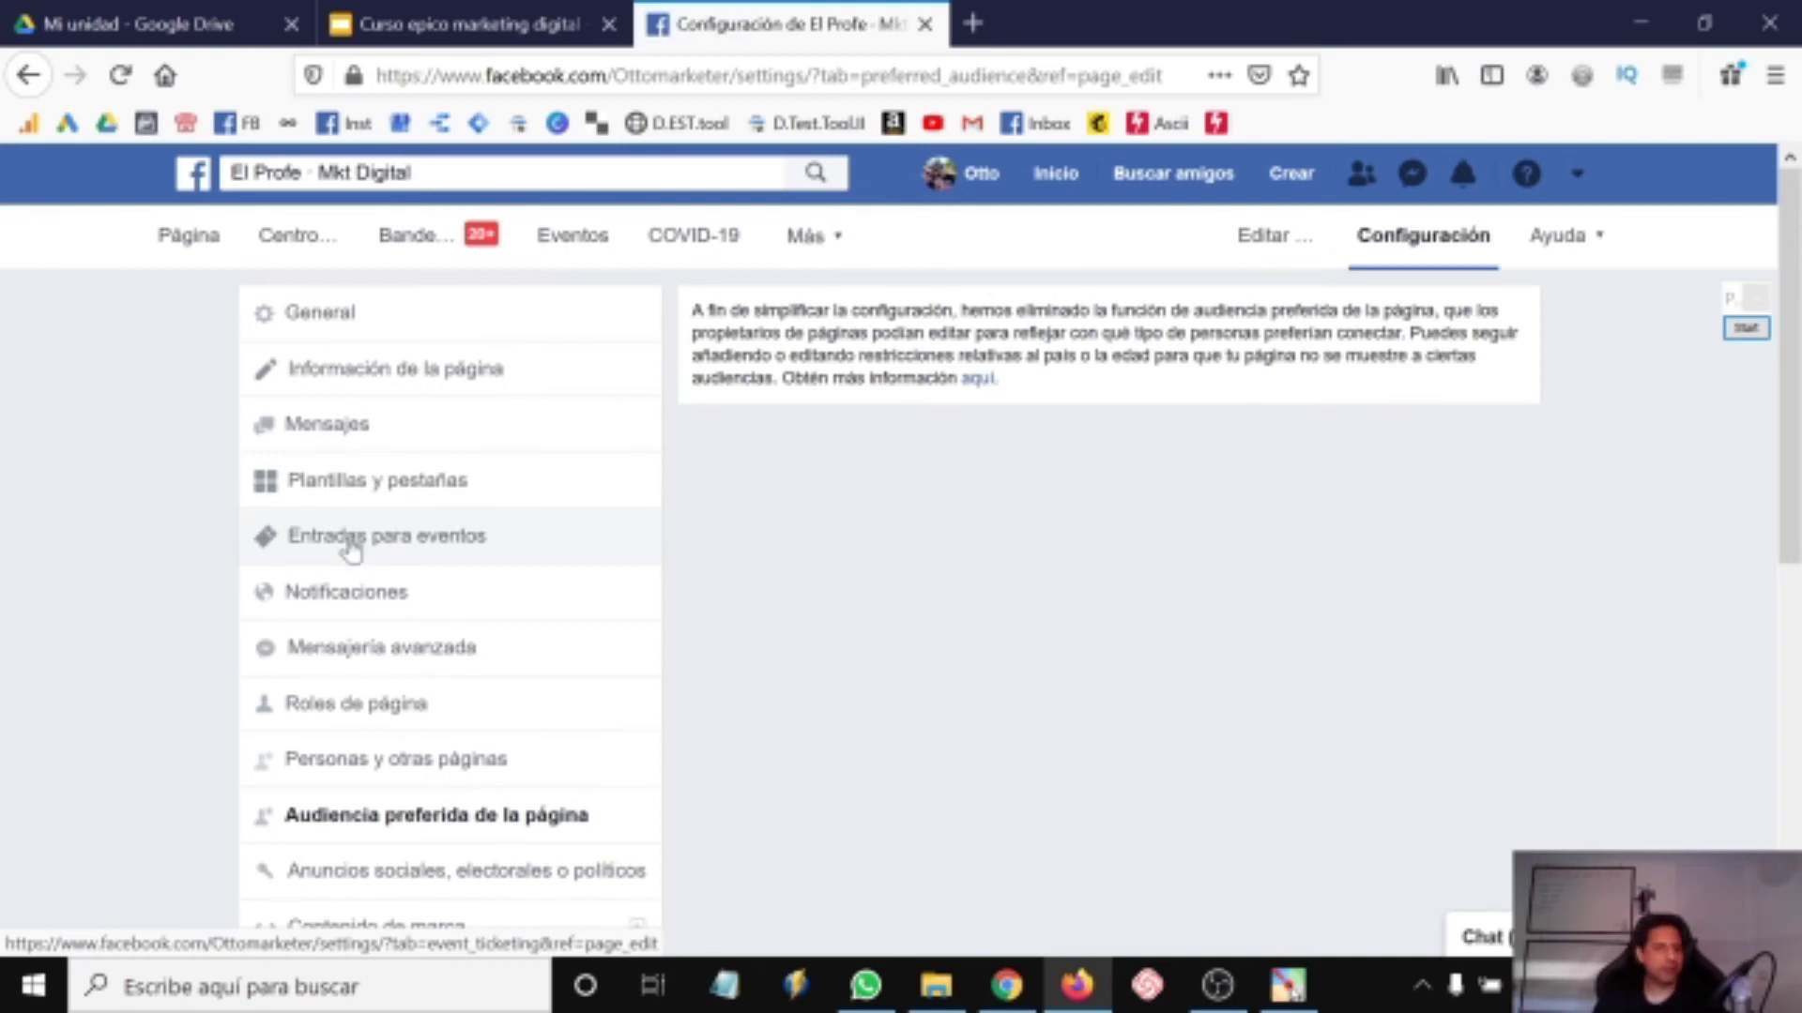
scroll(346, 557, down, 3)
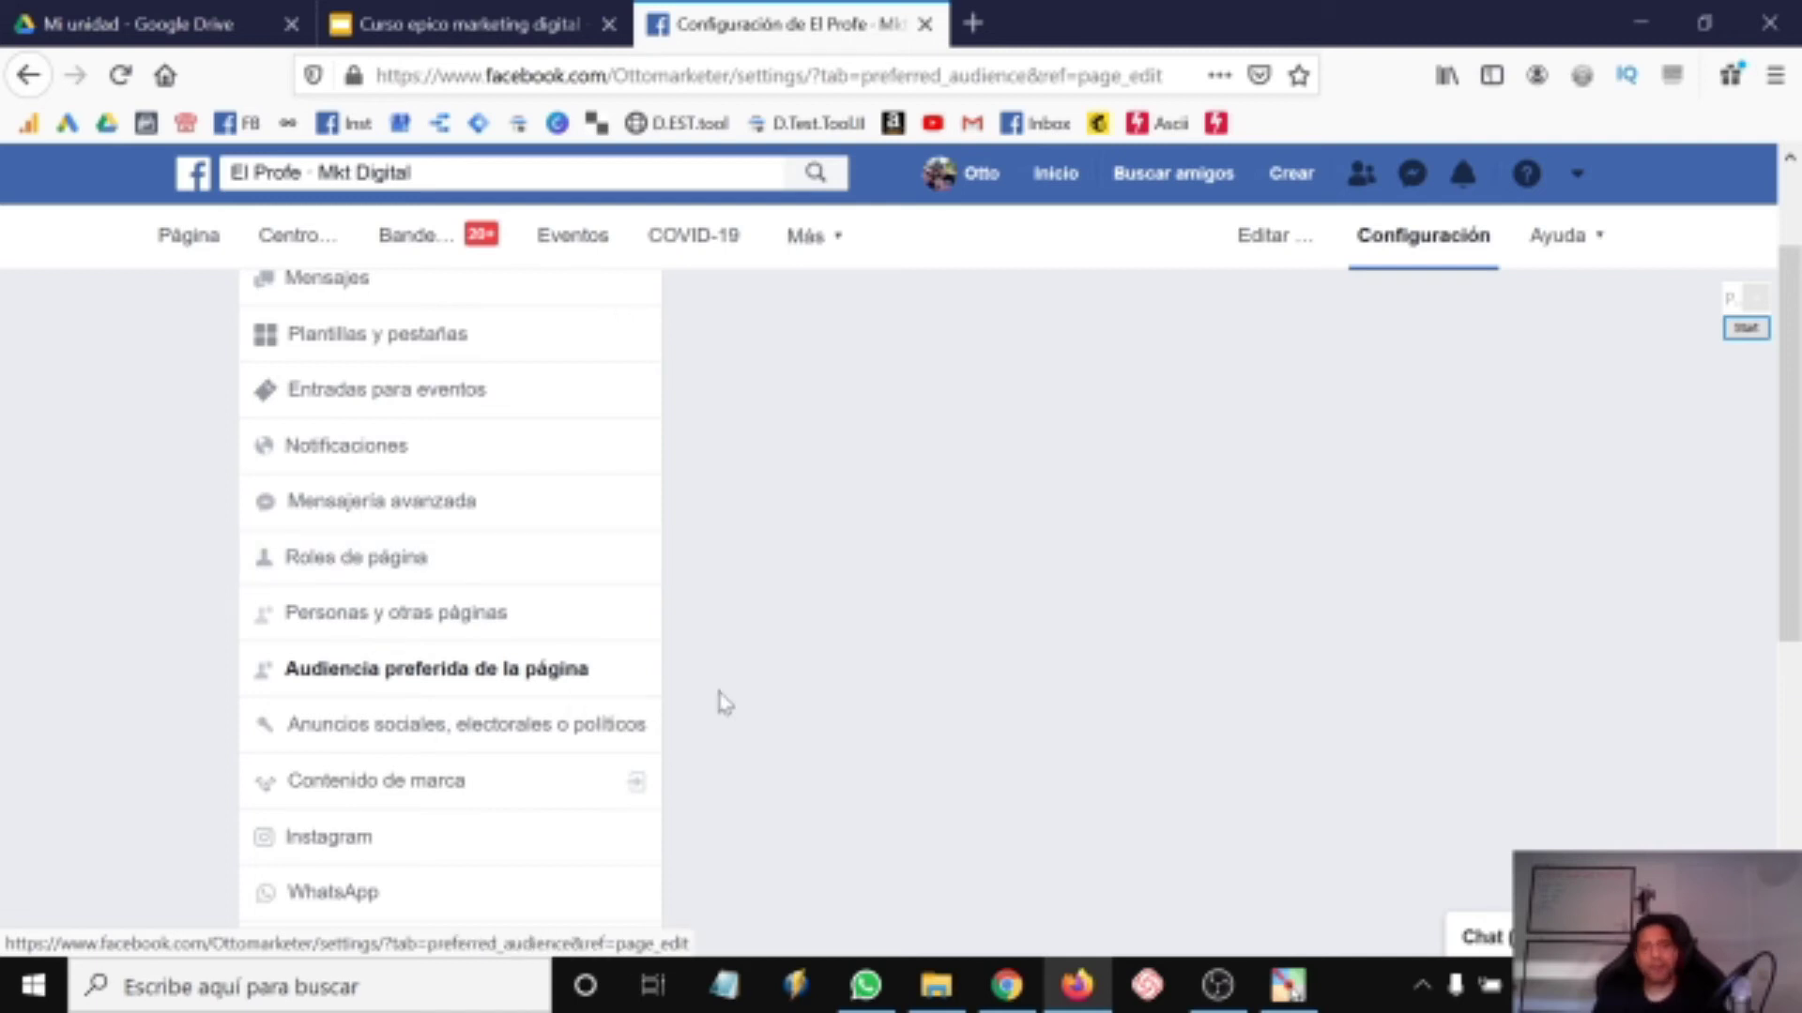
scroll(981, 737, up, 3)
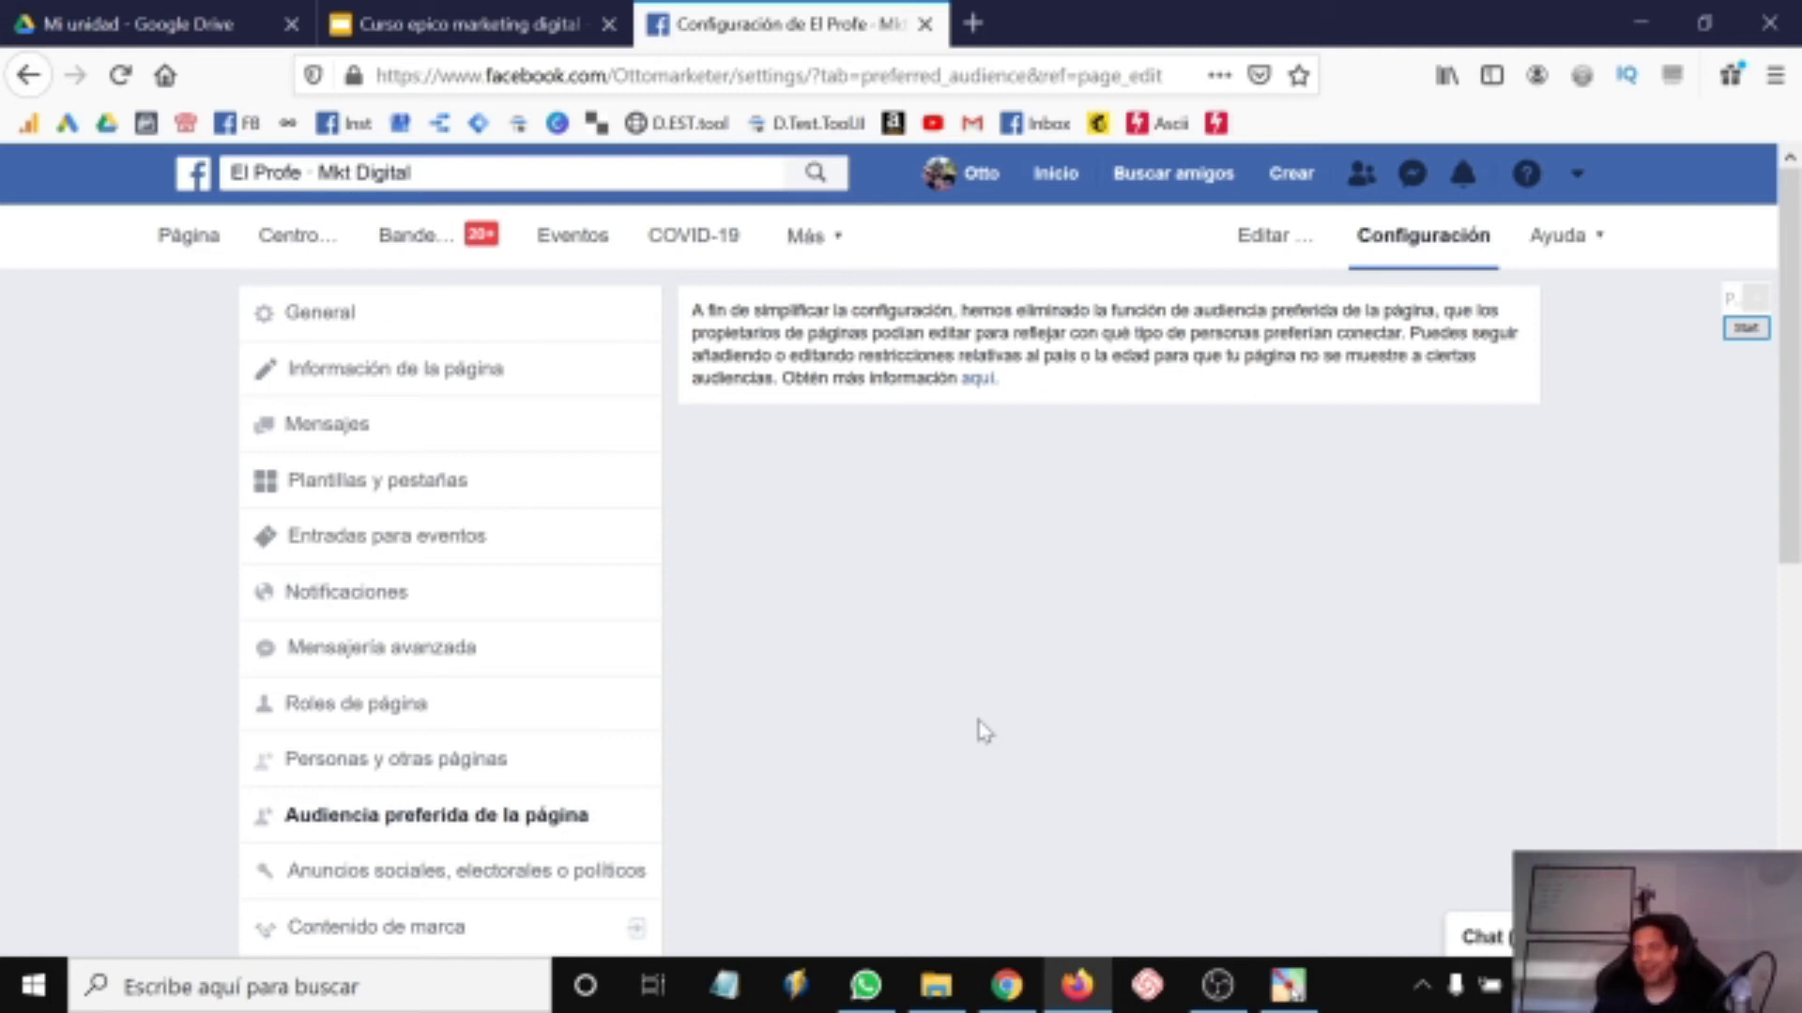
scroll(352, 723, down, 9)
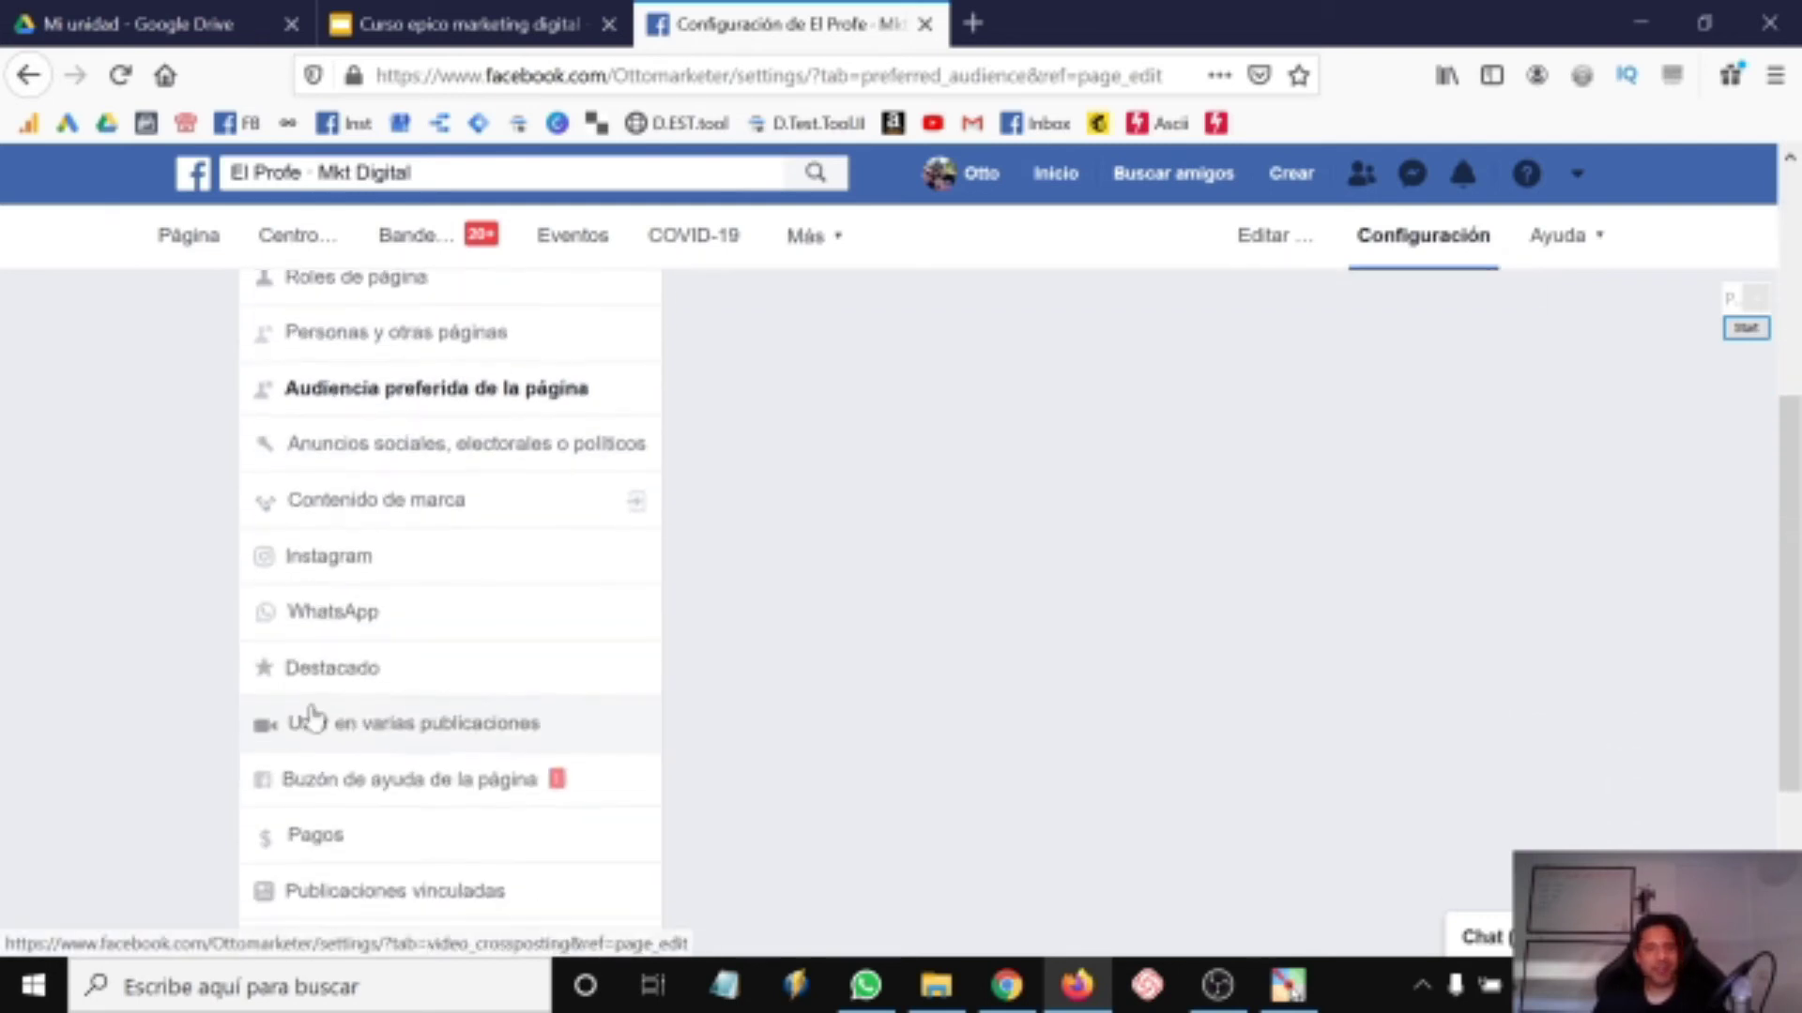
click(361, 458)
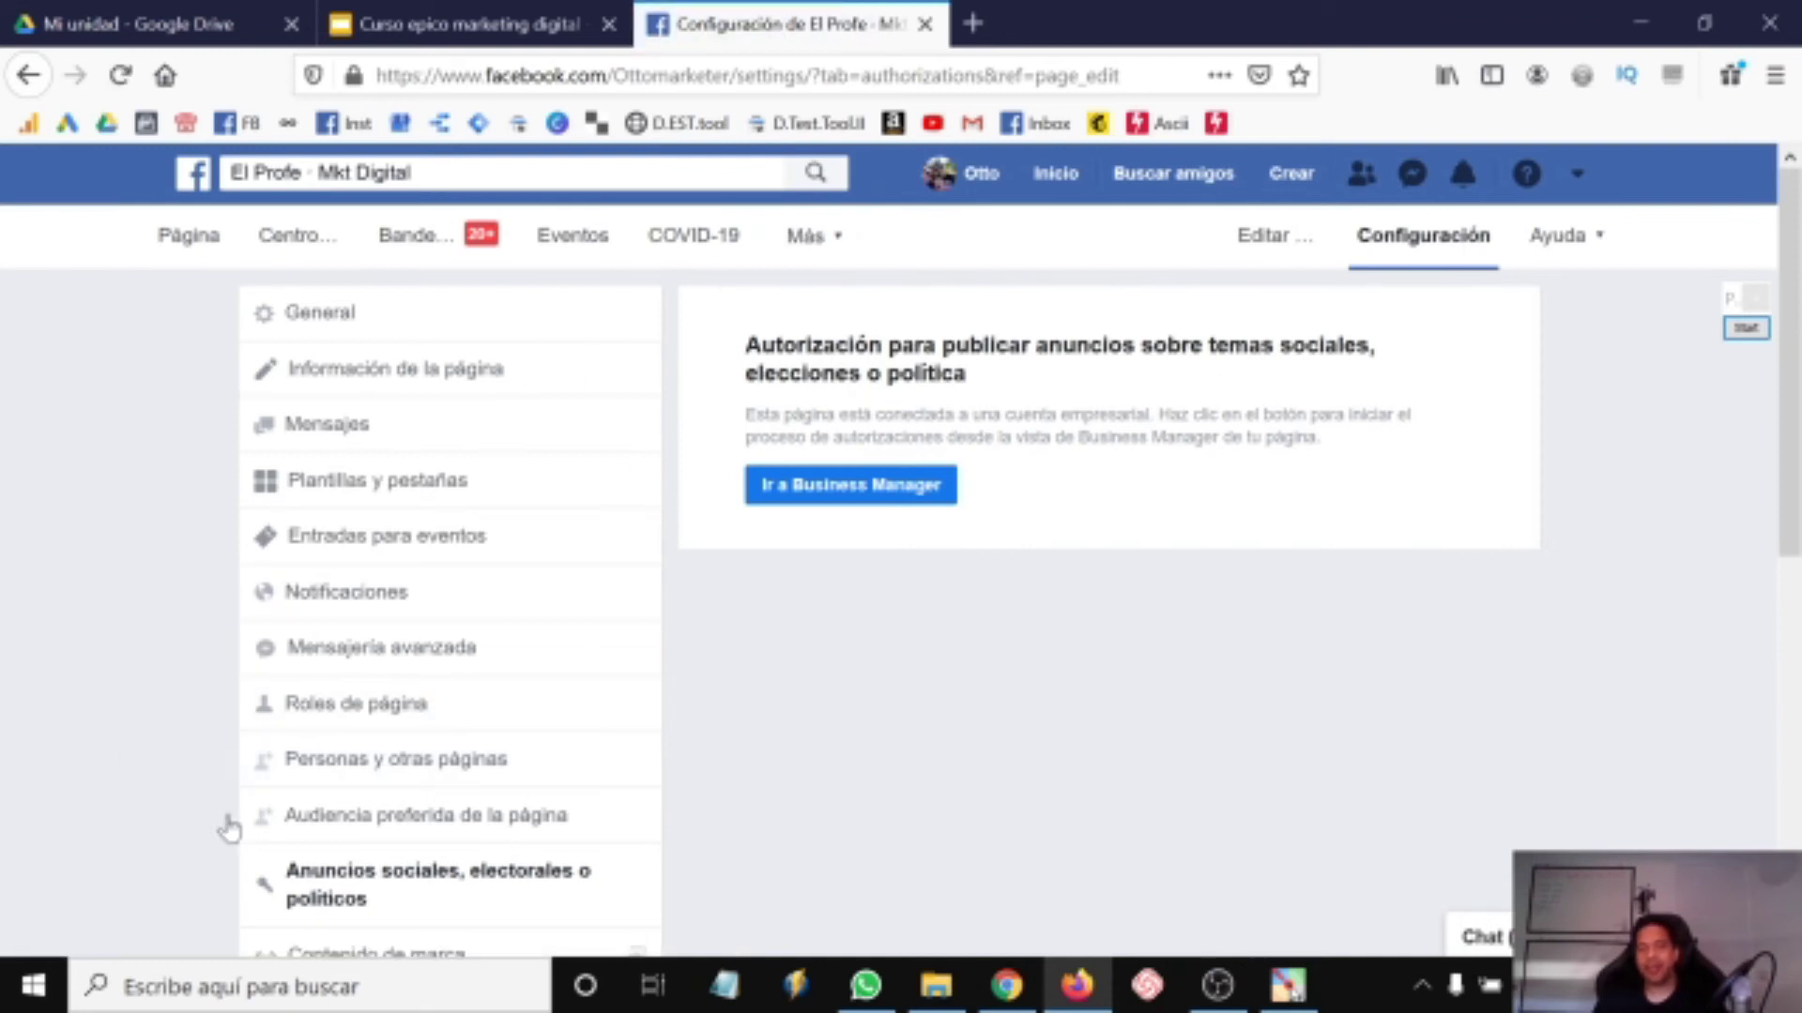
Open the branded content settings in Brand Collabs Manager and review the content configuration and the connected Instagram account.
scroll(129, 760, down, 7)
scroll(129, 760, down, 1)
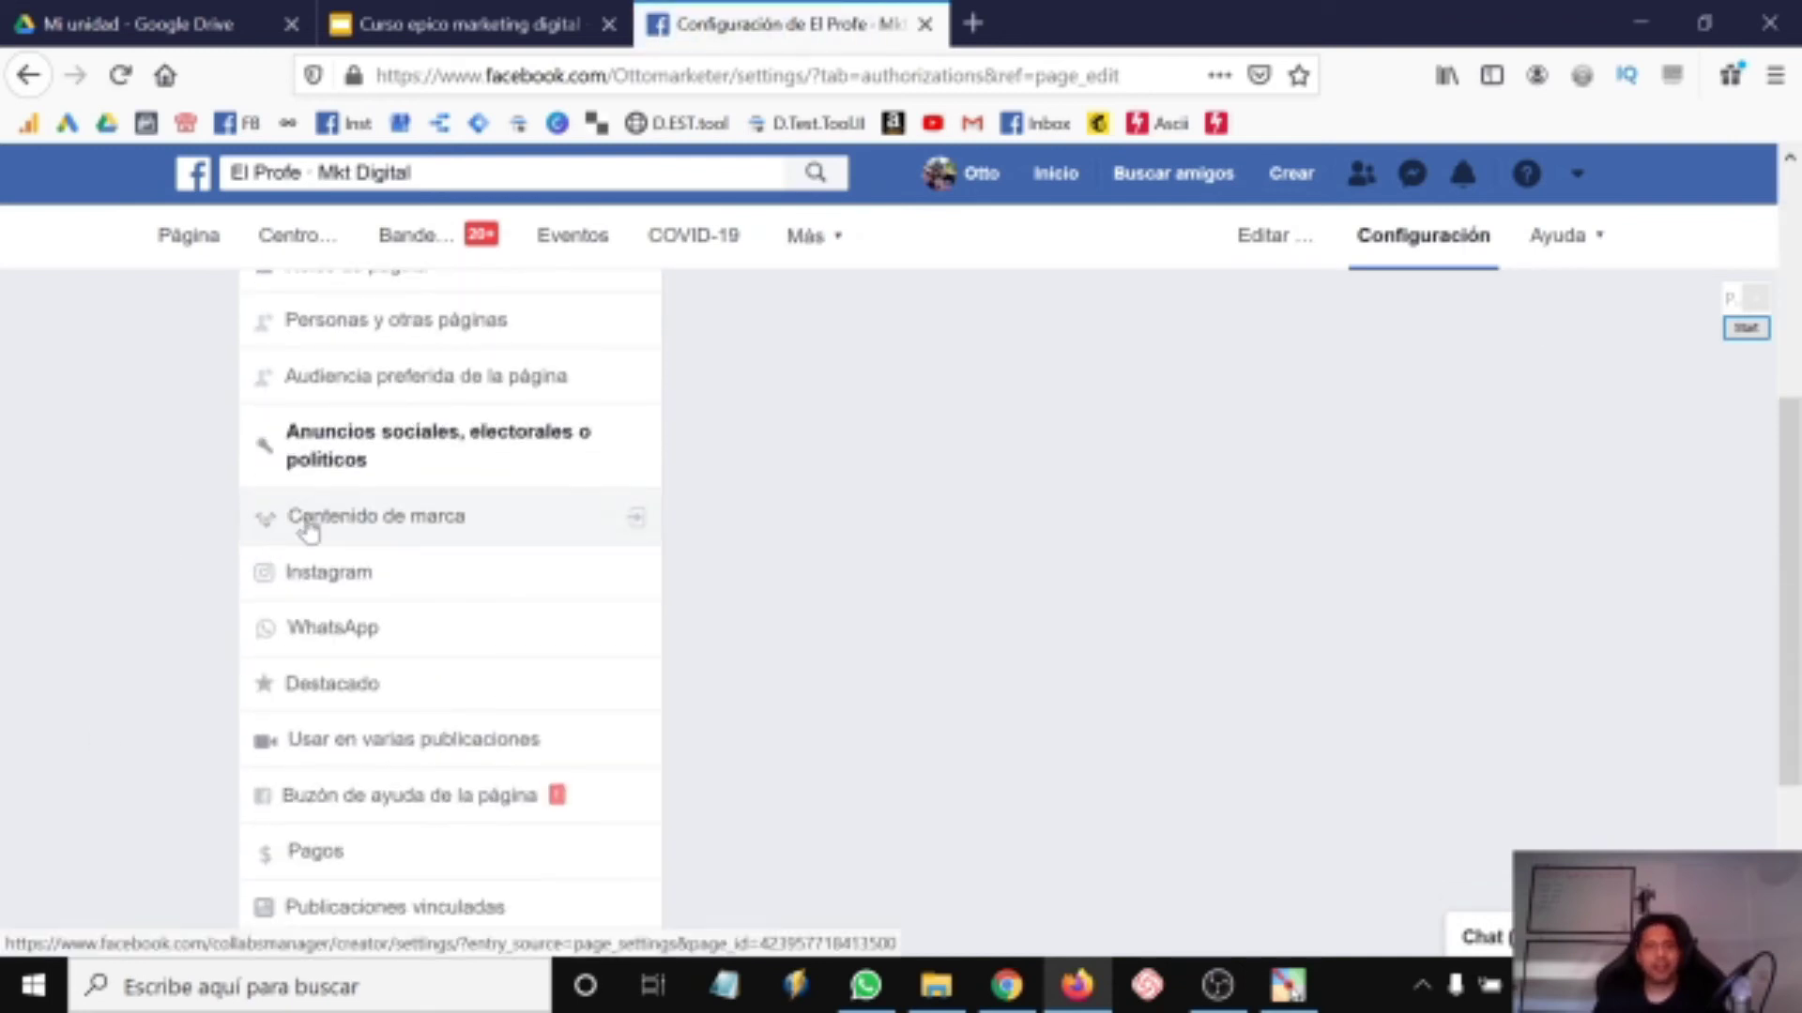
click(634, 523)
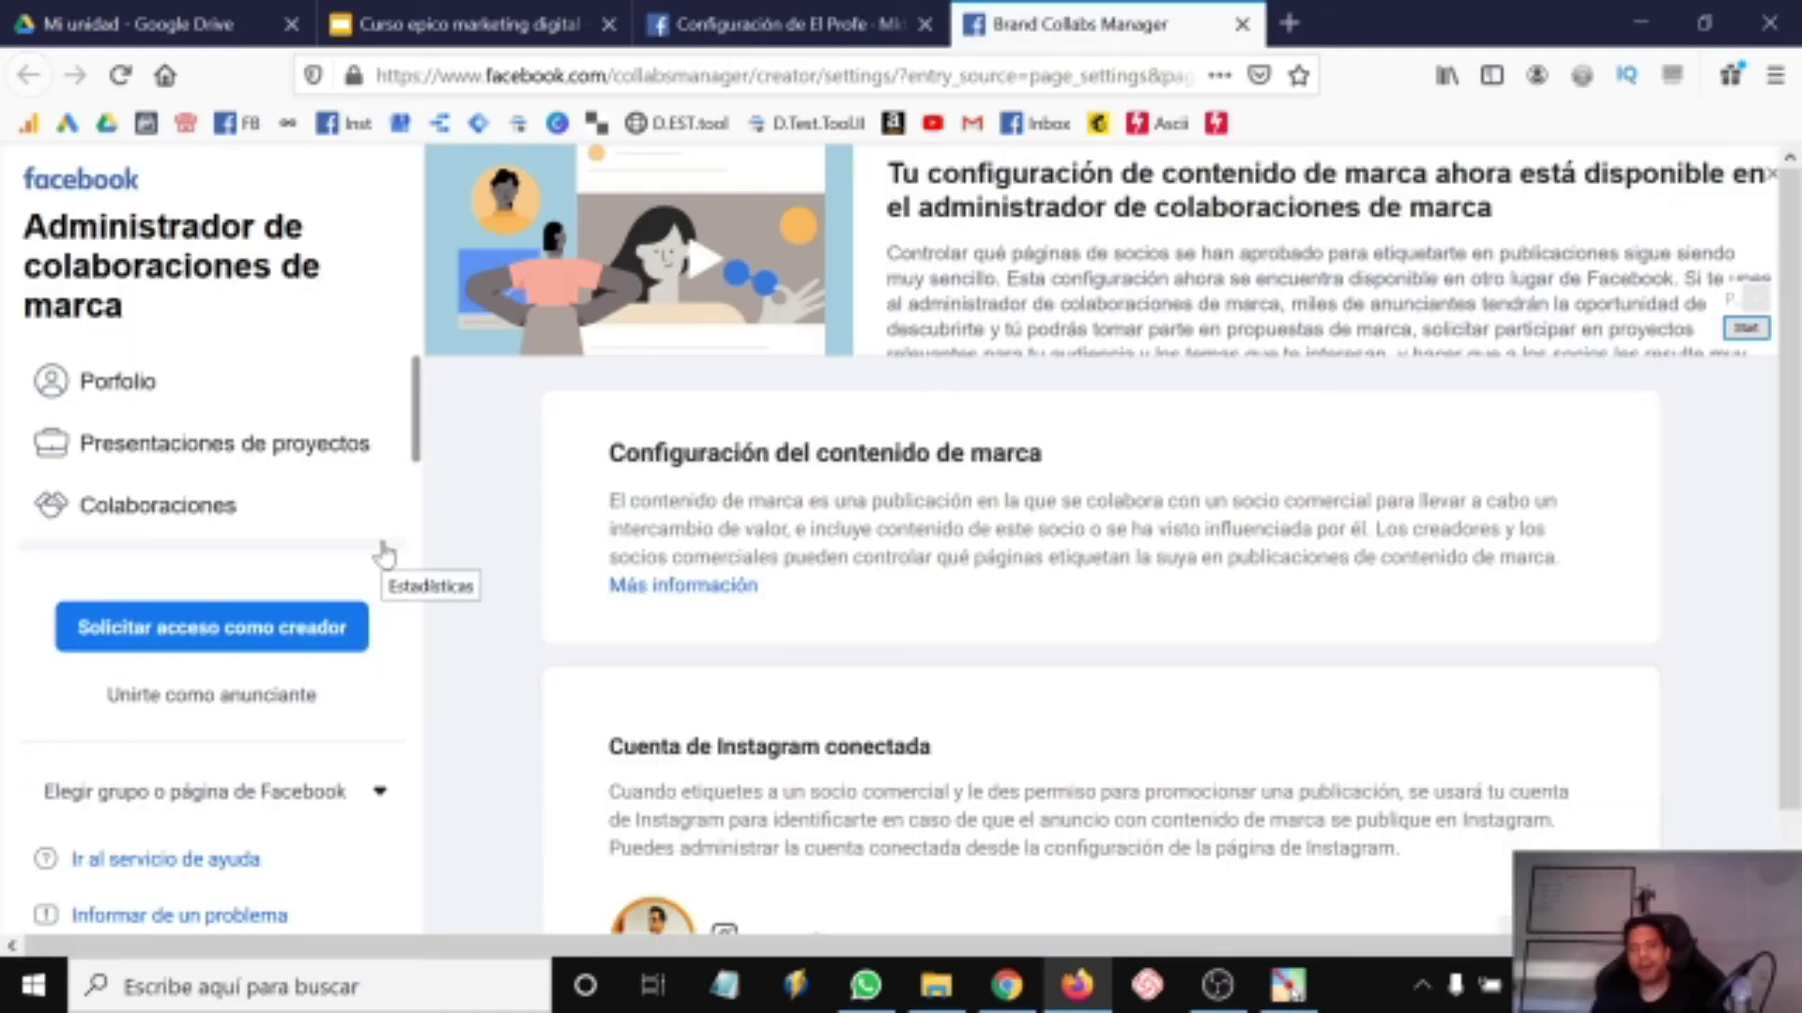
scroll(441, 567, down, 3)
scroll(441, 567, up, 3)
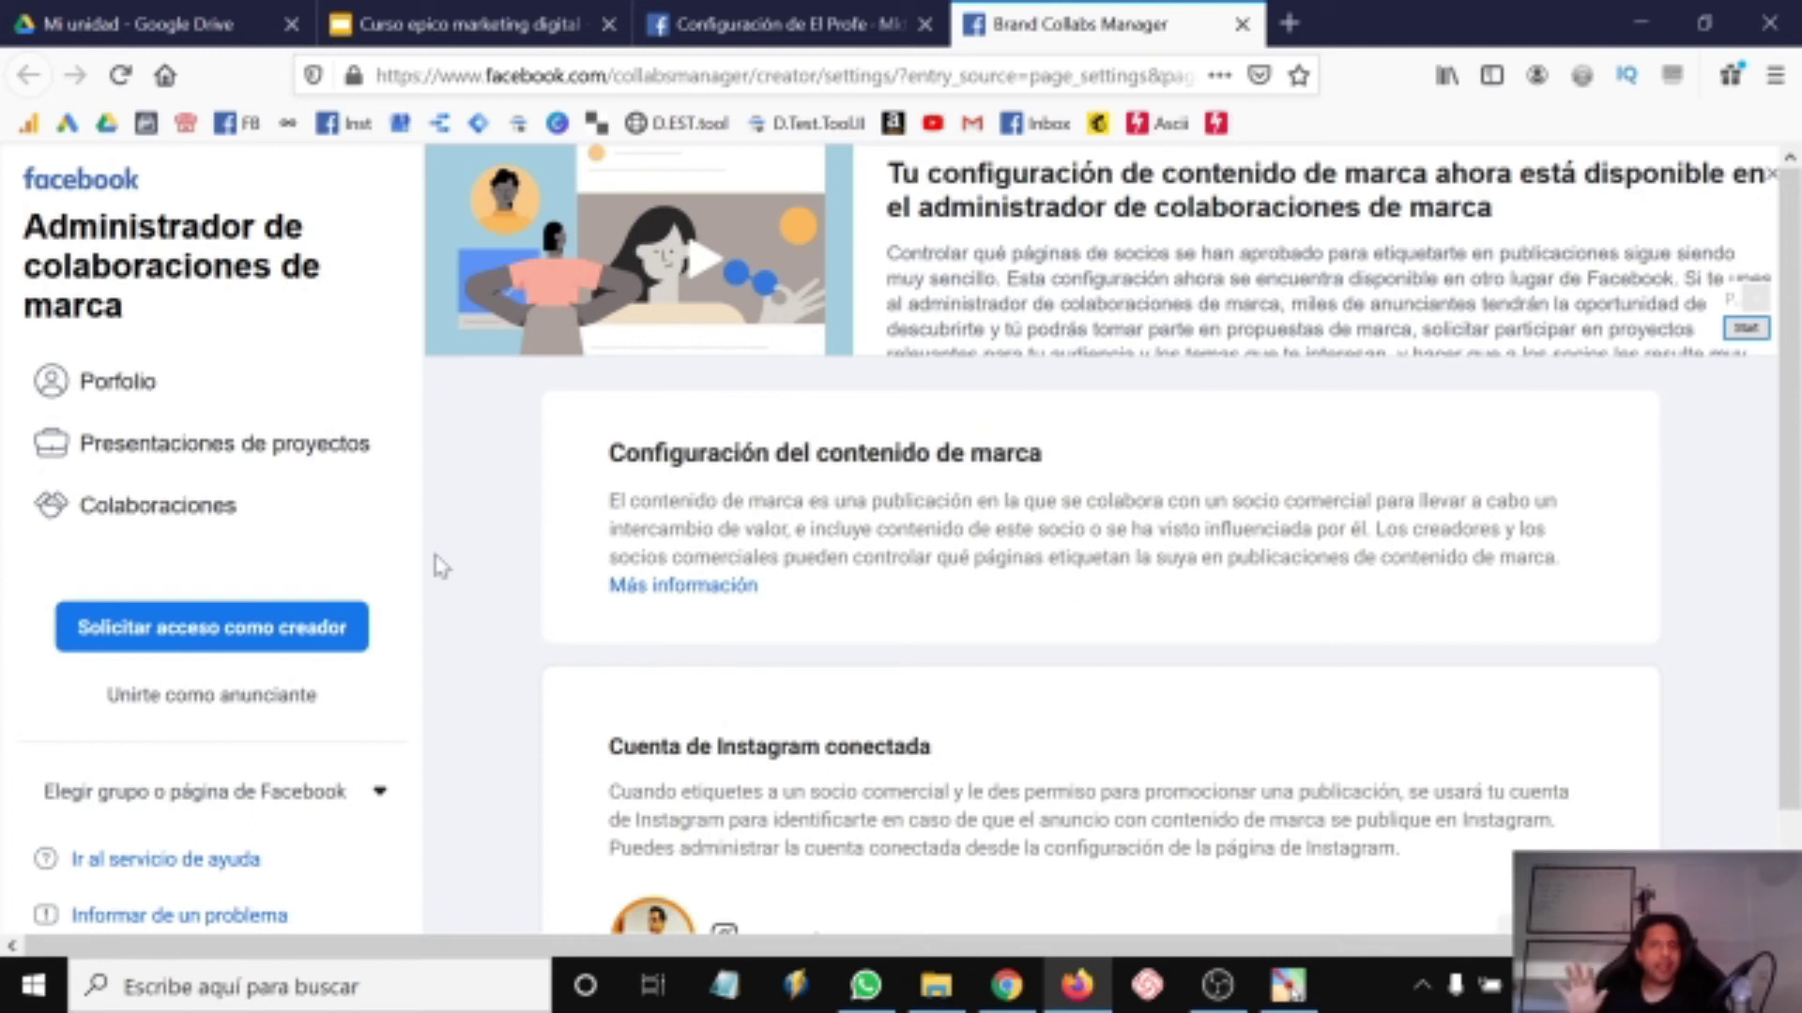
scroll(601, 538, down, 5)
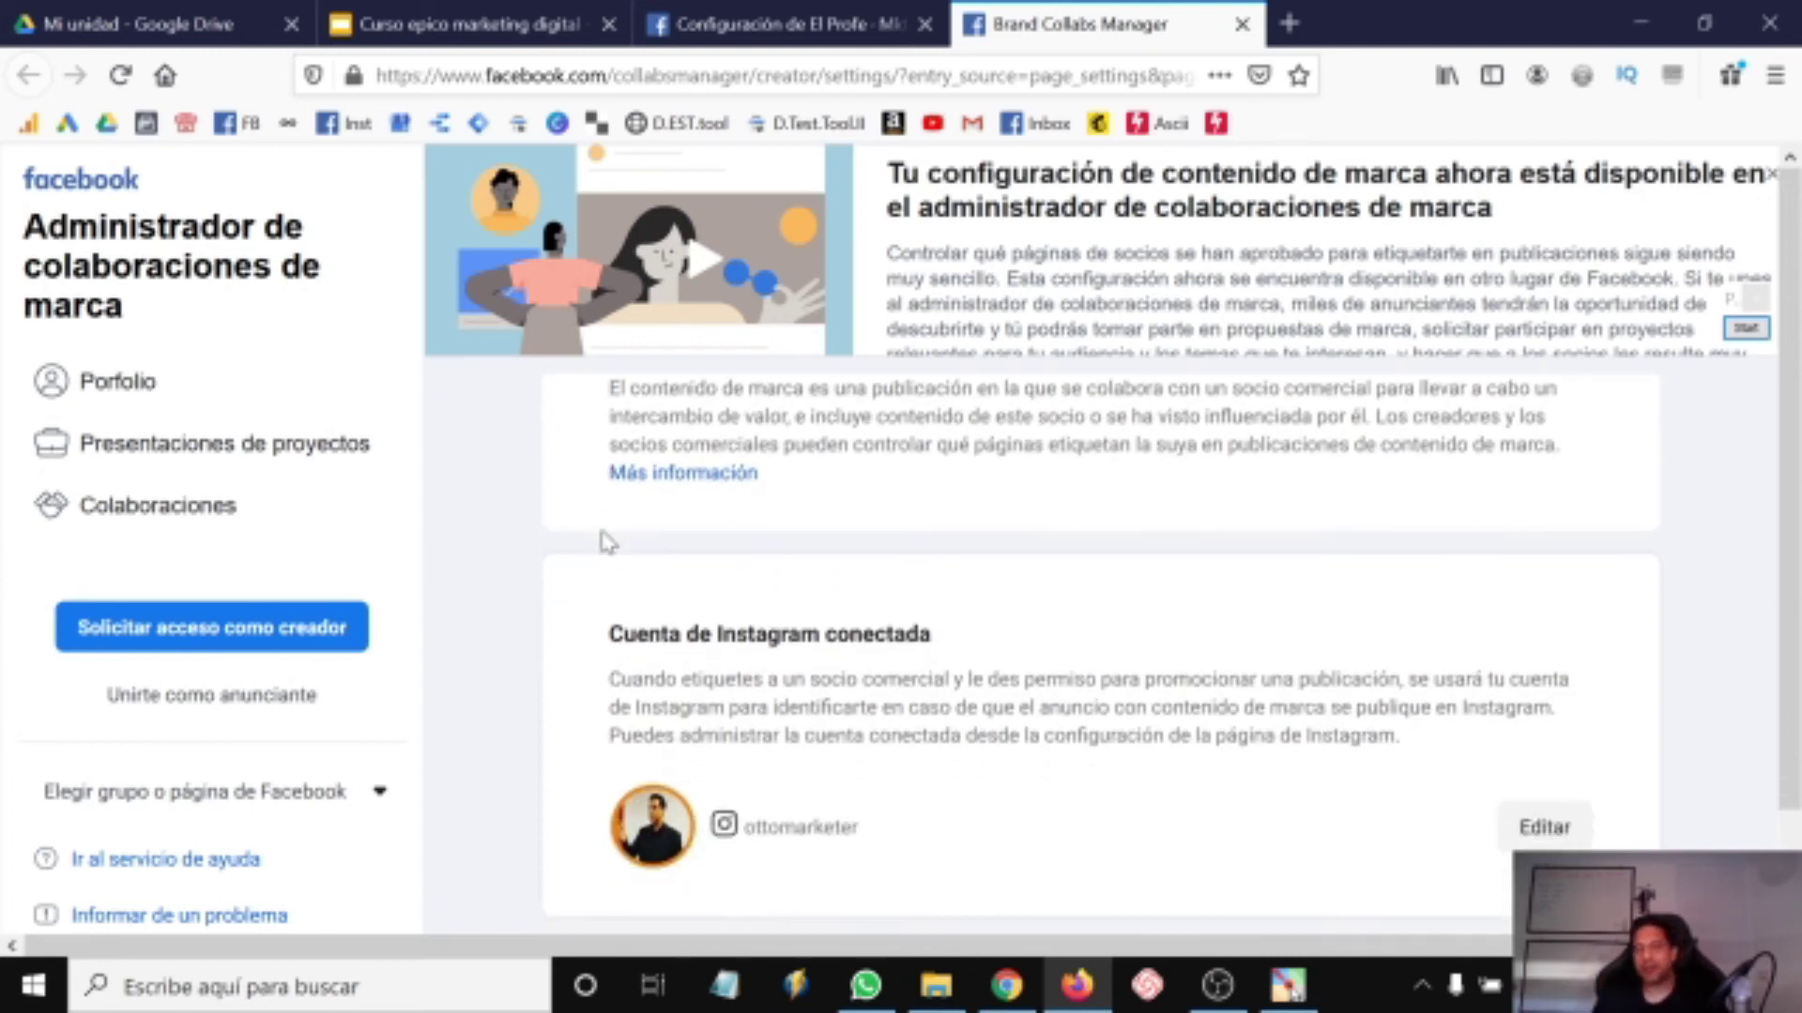
scroll(601, 538, up, 5)
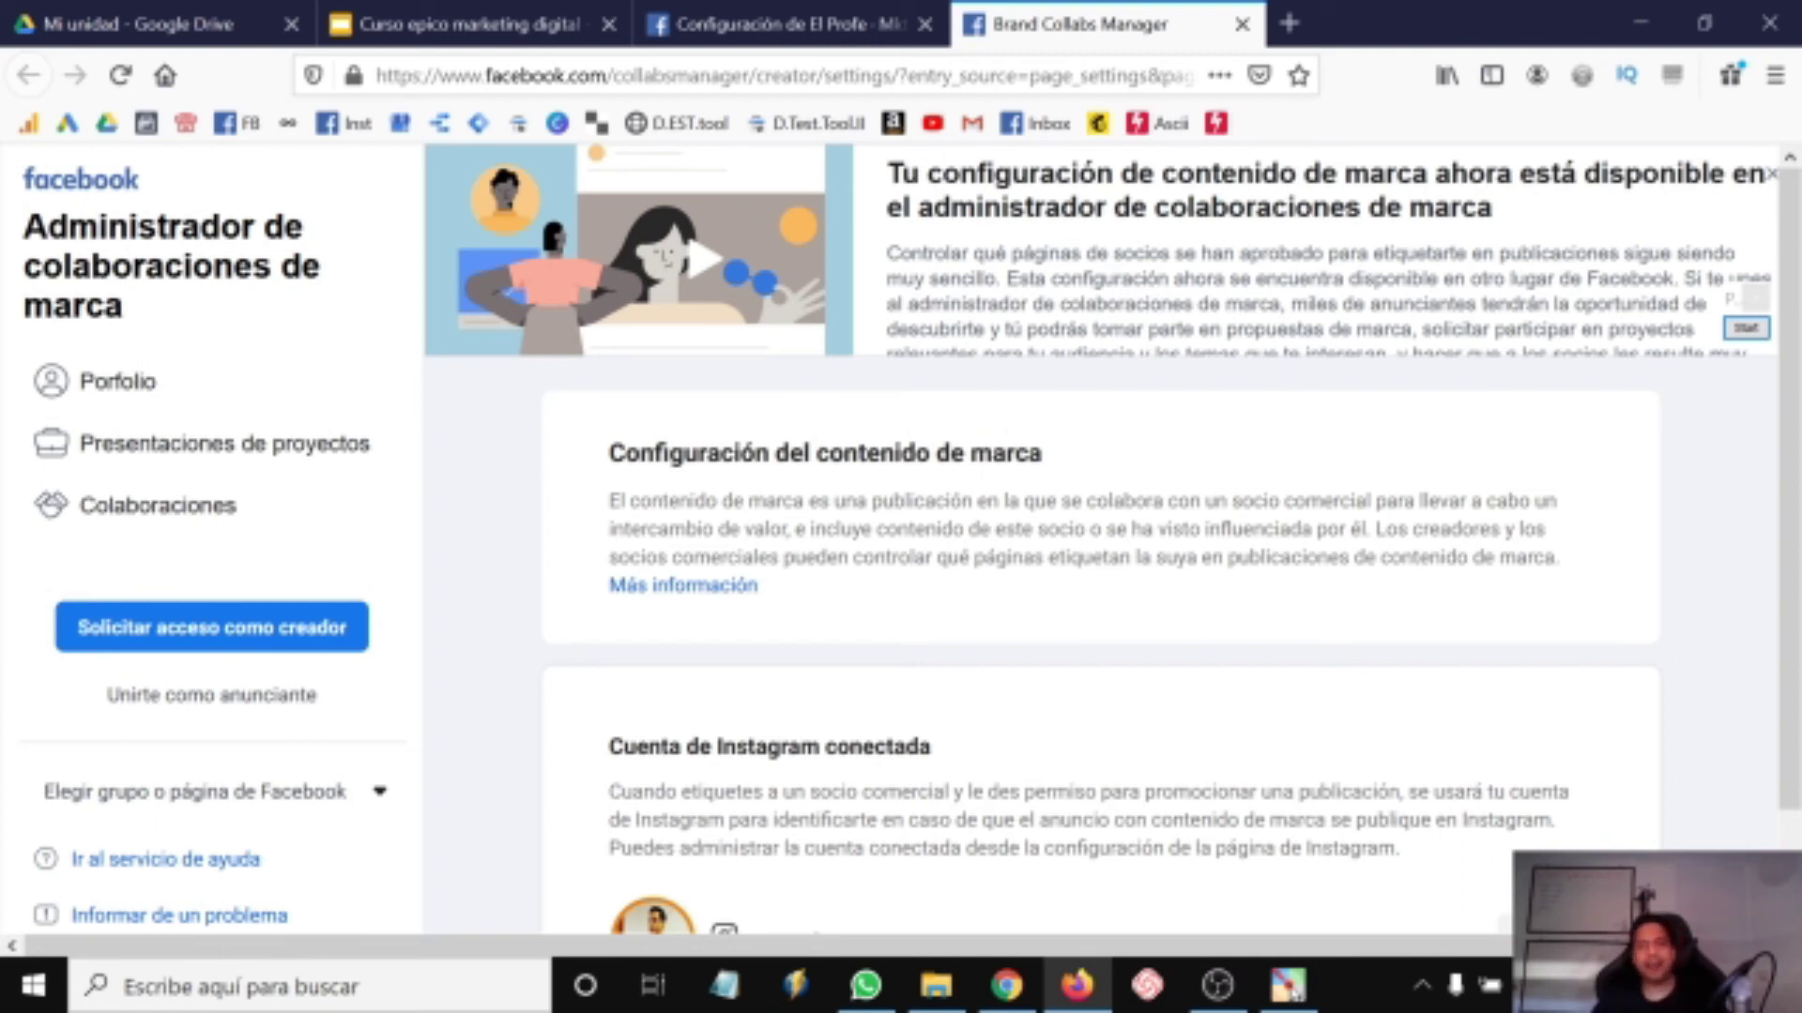
scroll(809, 573, down, 3)
Return to the page settings and review the linked Instagram account's basic, business contact and private information.
click(741, 20)
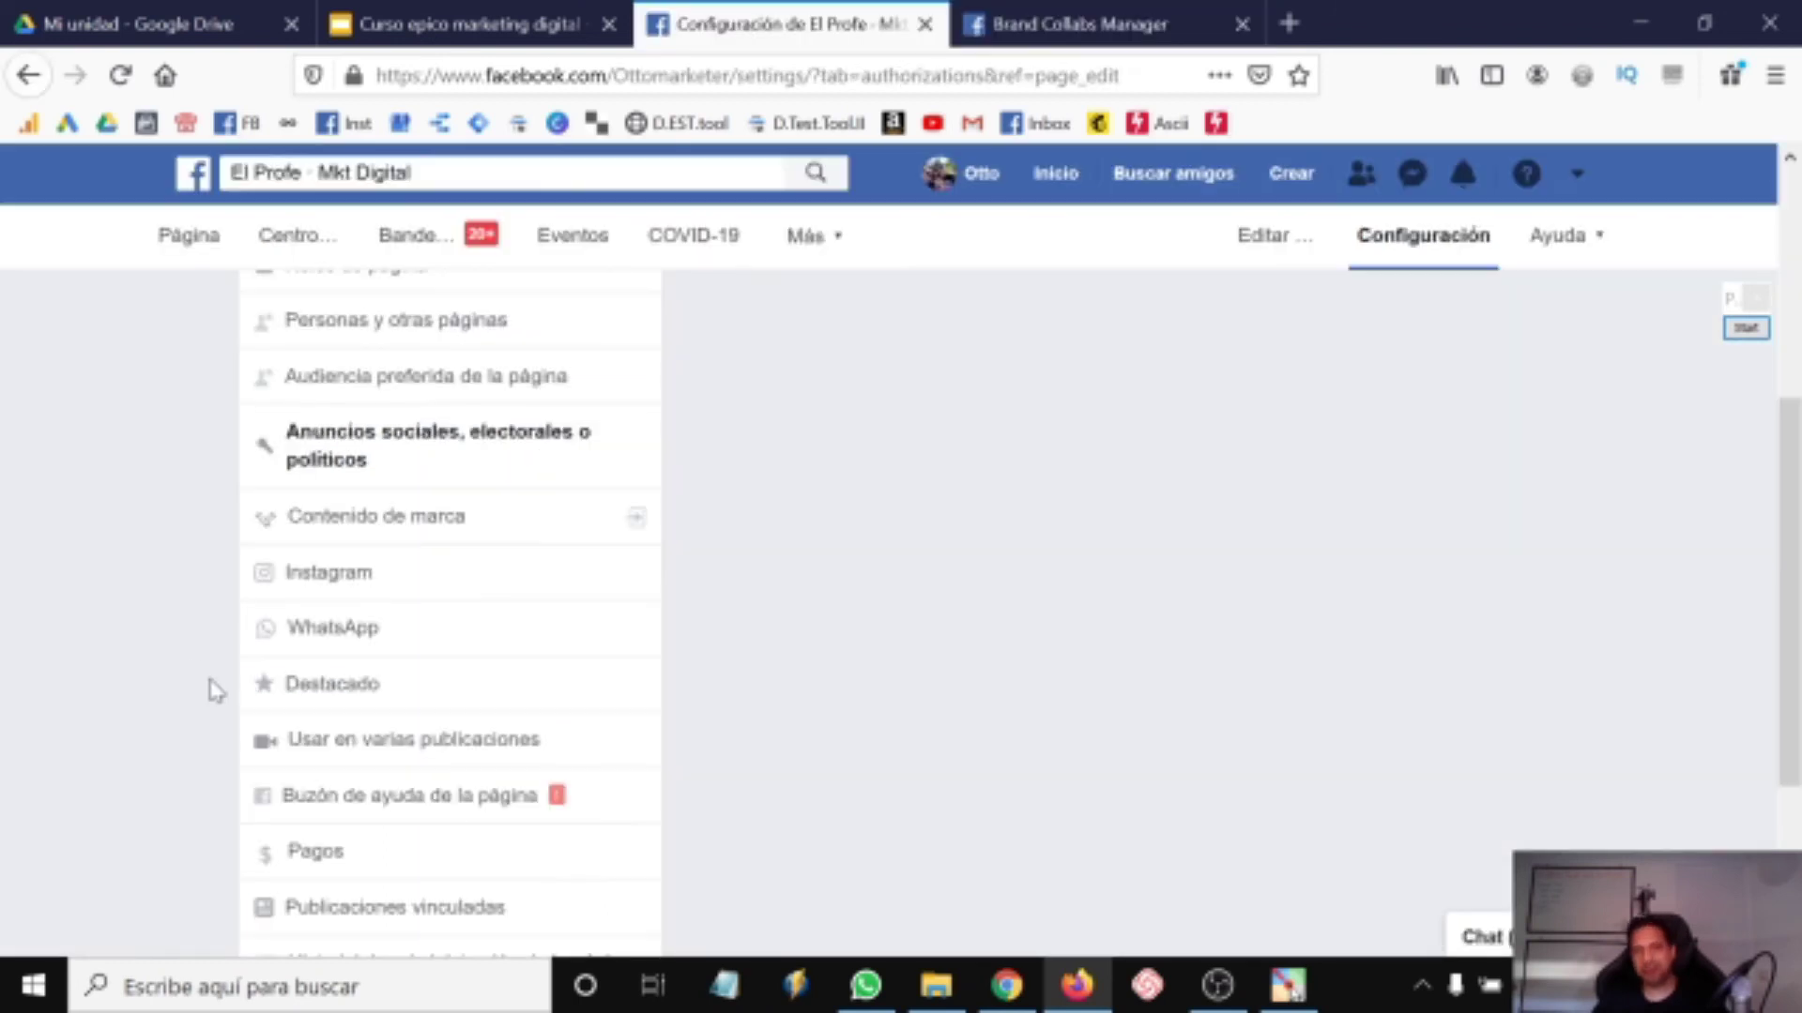
click(342, 575)
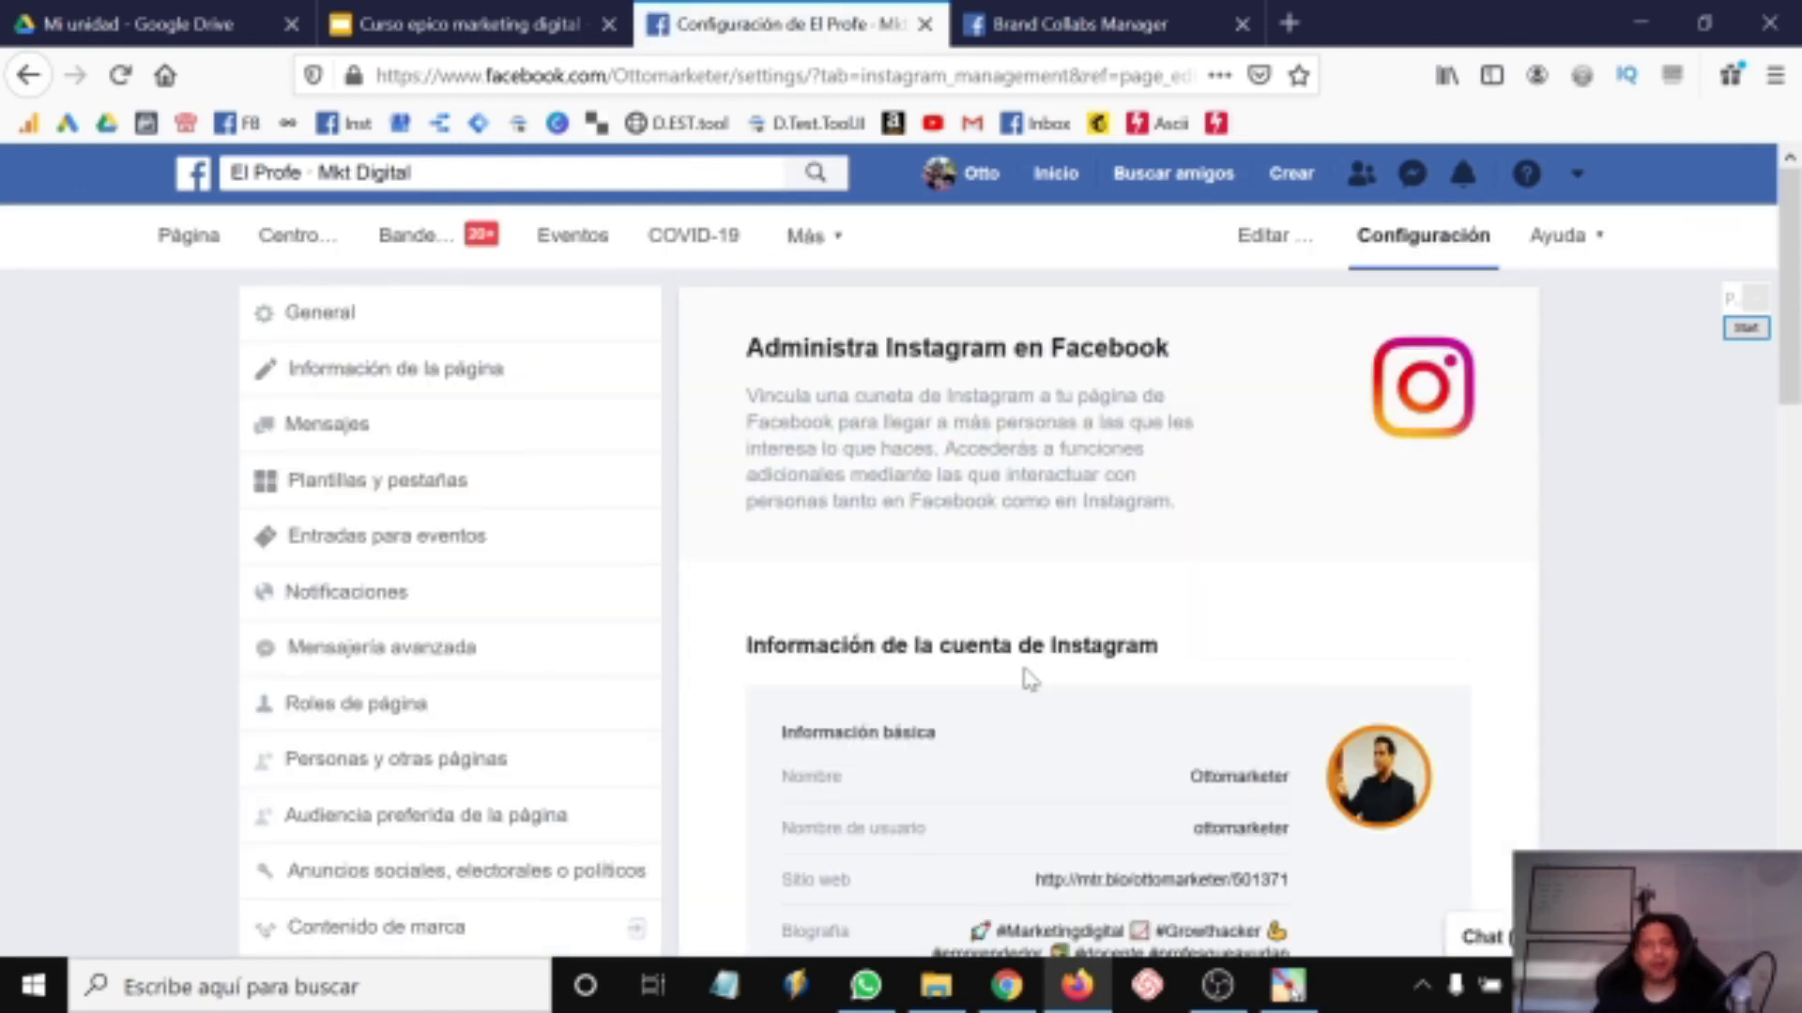
scroll(1029, 677, down, 10)
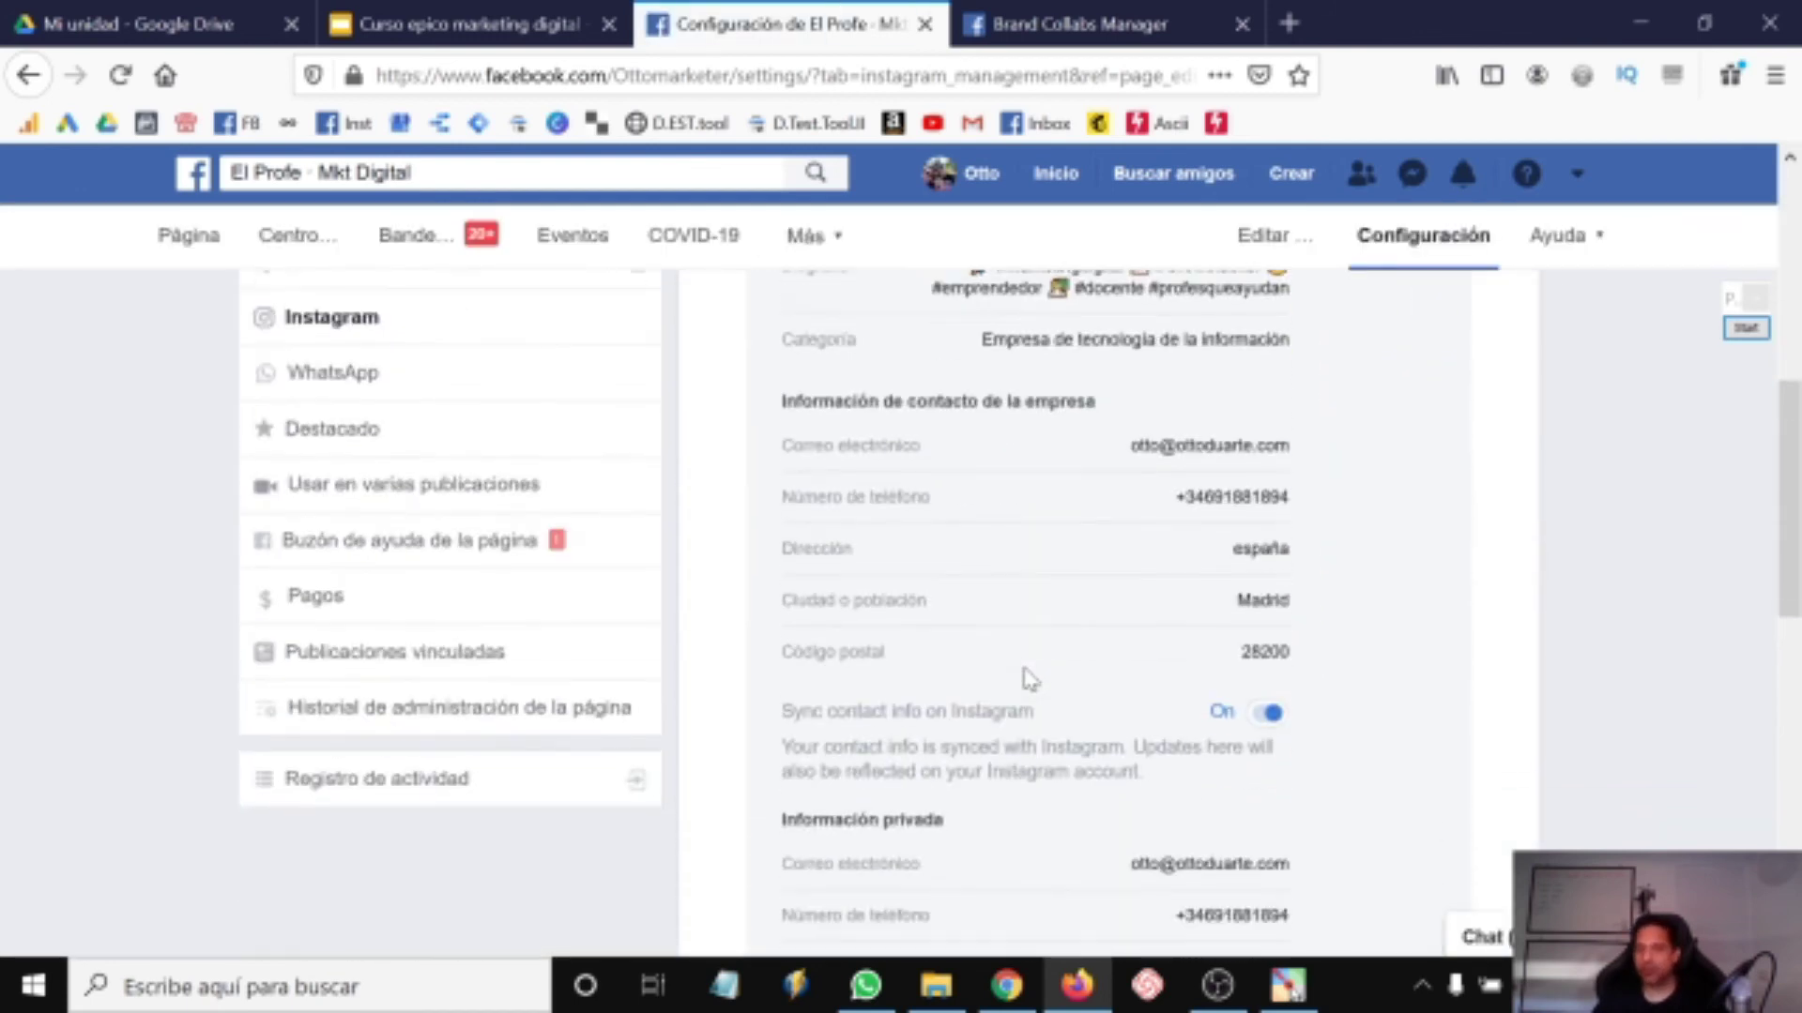
scroll(1029, 678, down, 4)
scroll(1030, 678, up, 15)
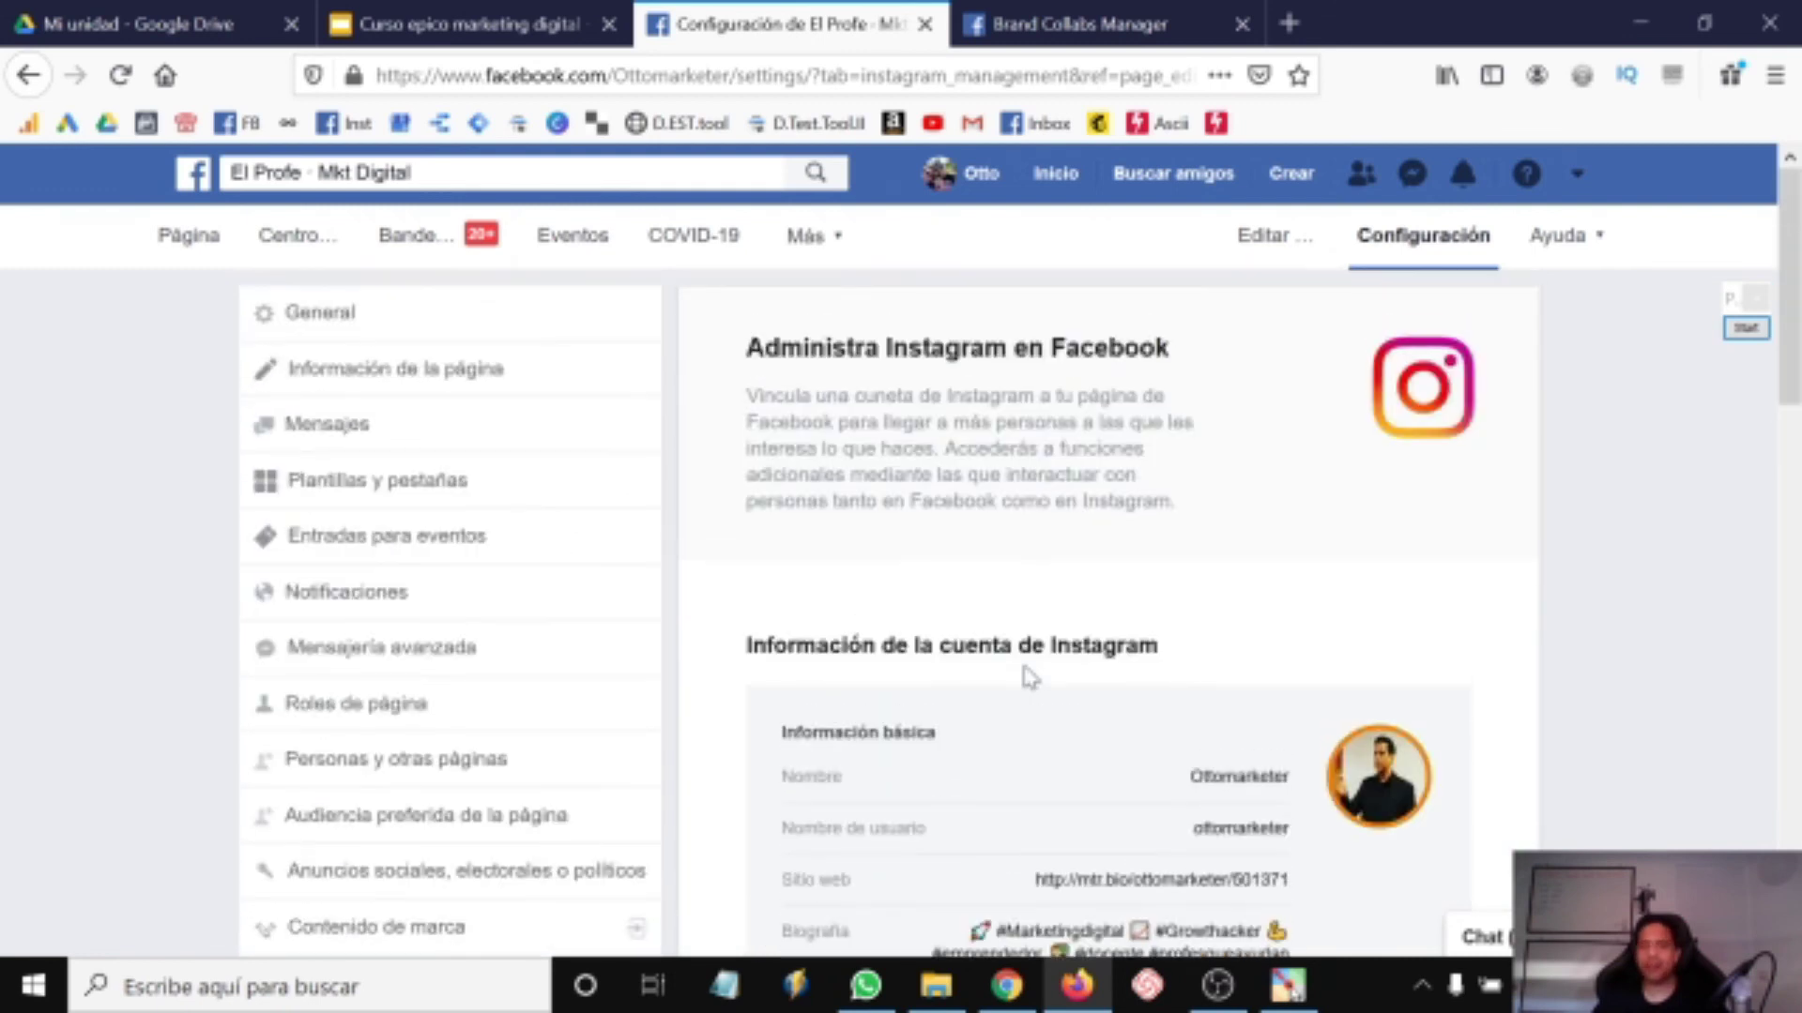
scroll(1029, 678, down, 3)
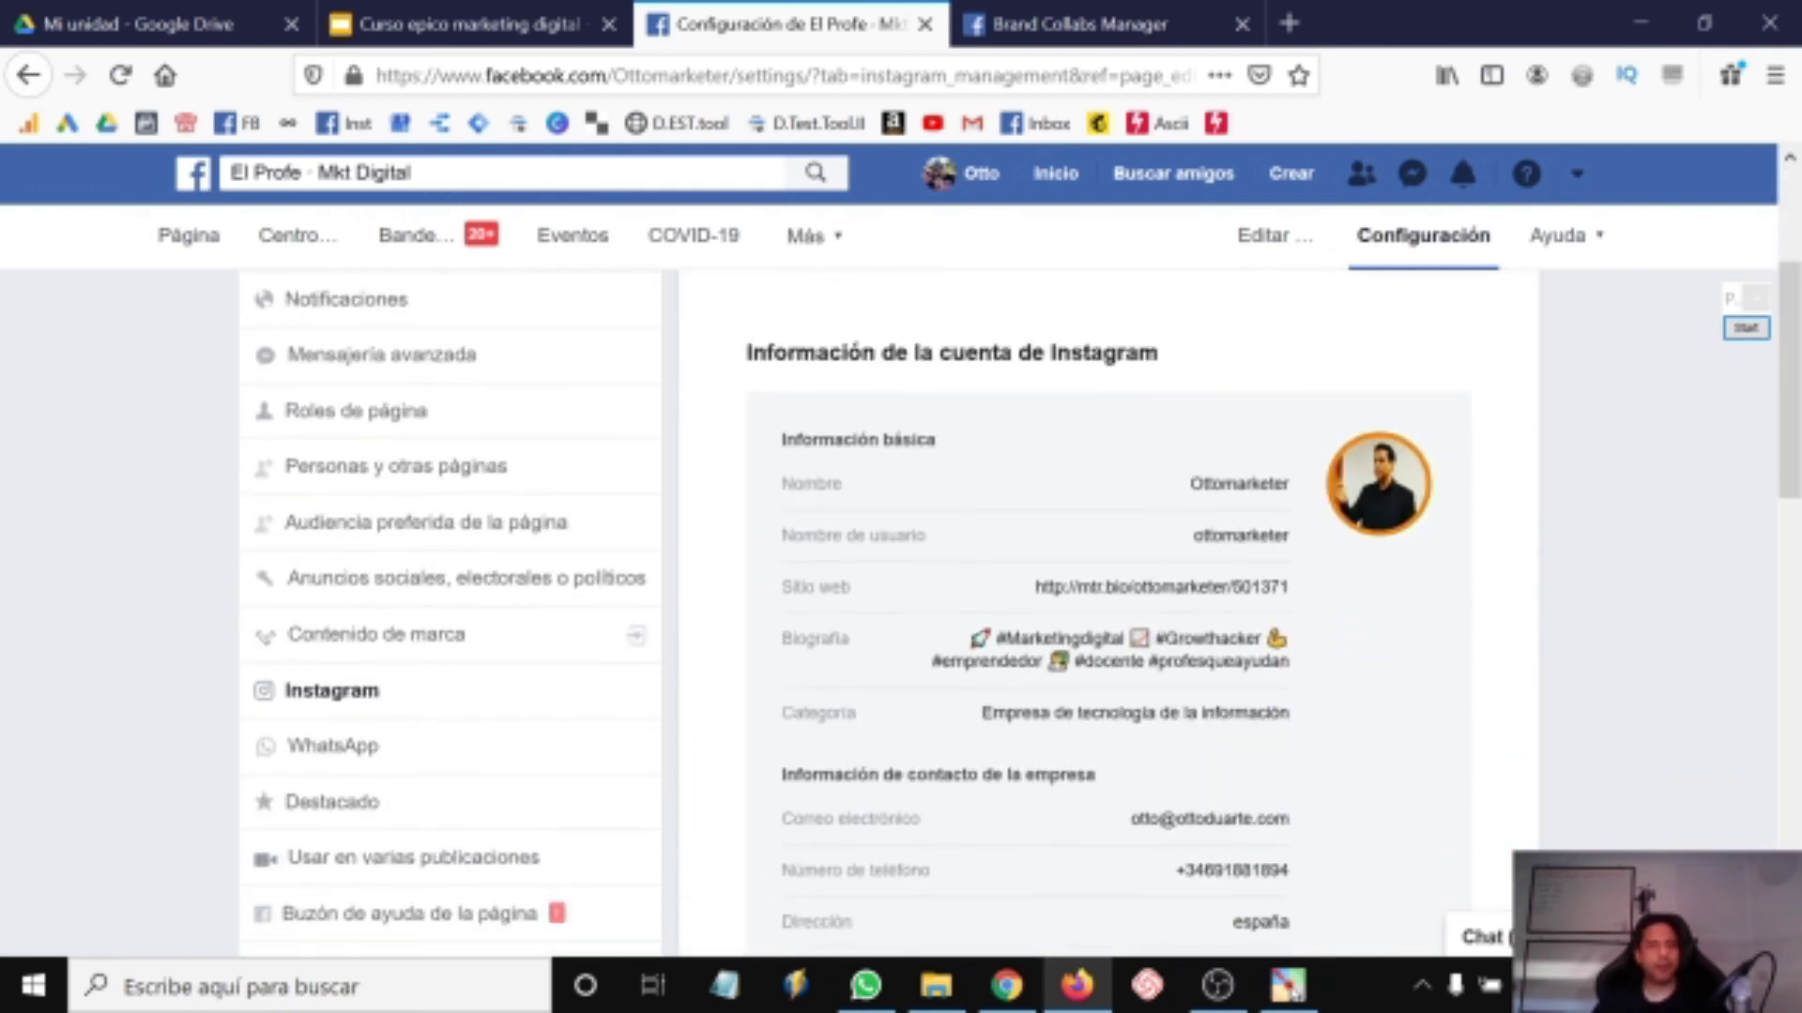
scroll(1029, 677, down, 3)
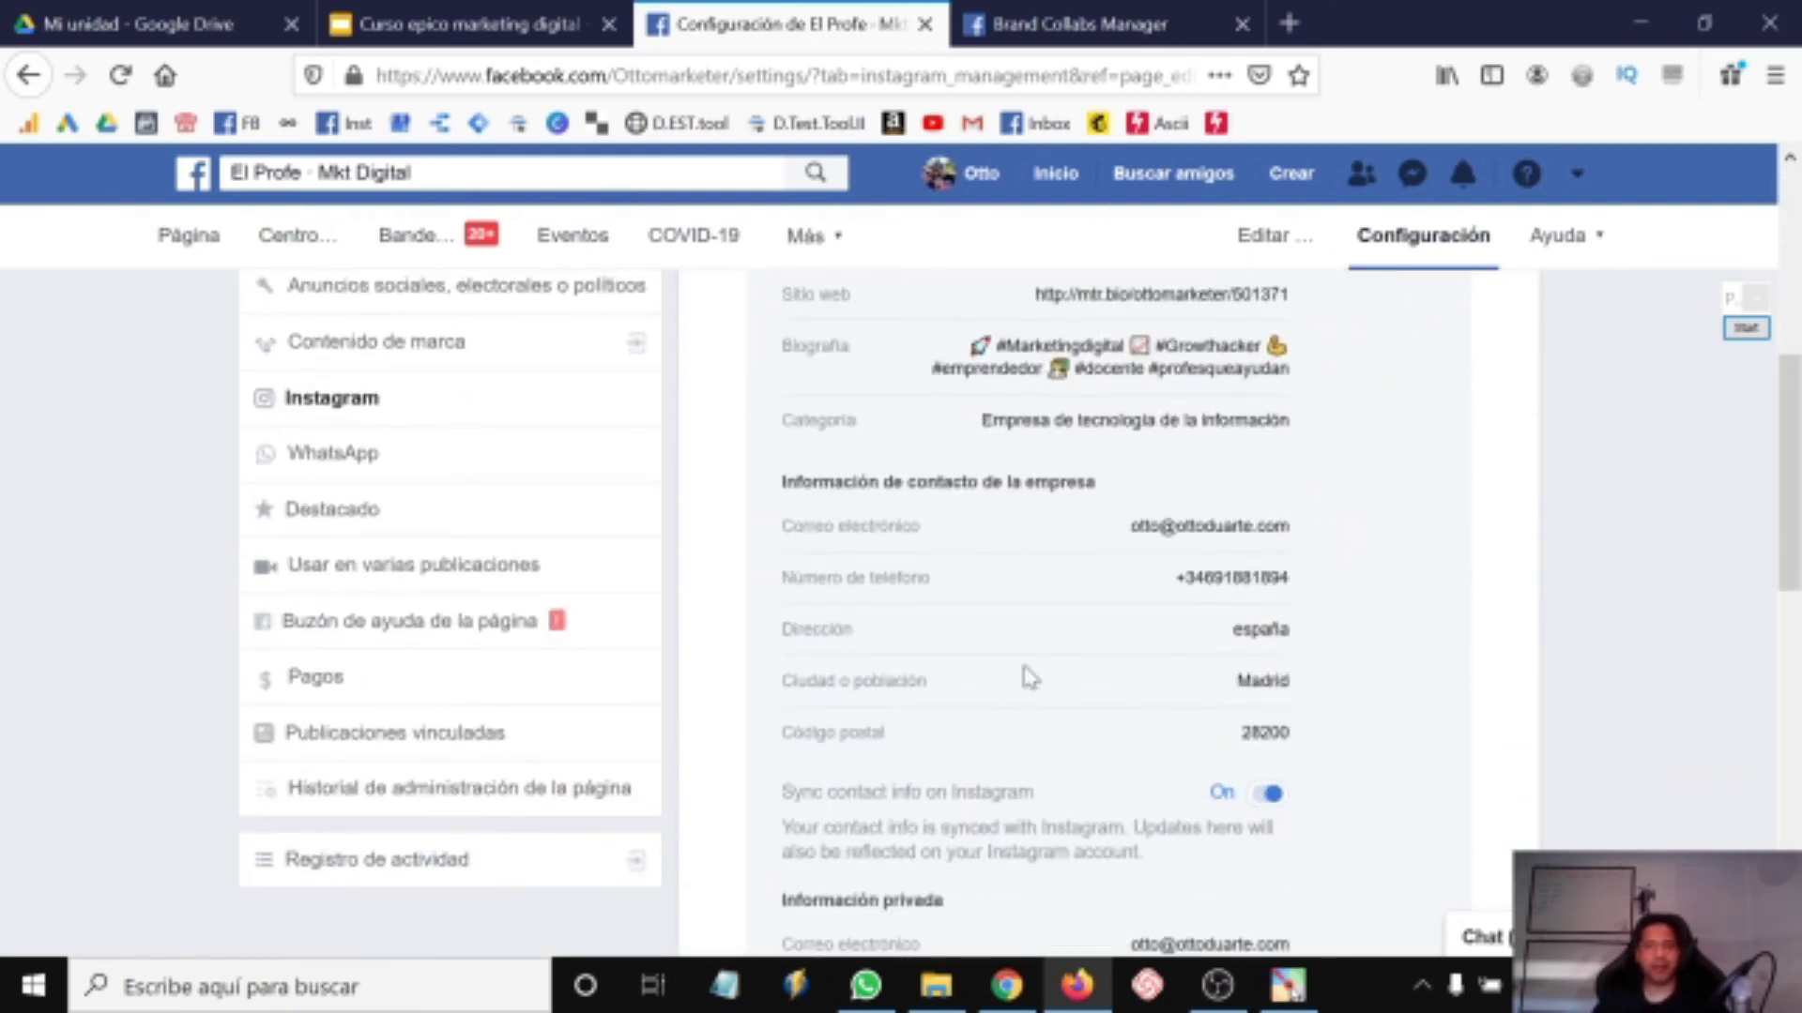
Review the linked WhatsApp account settings, covering the number, the page button and showing the number on the page.
click(324, 460)
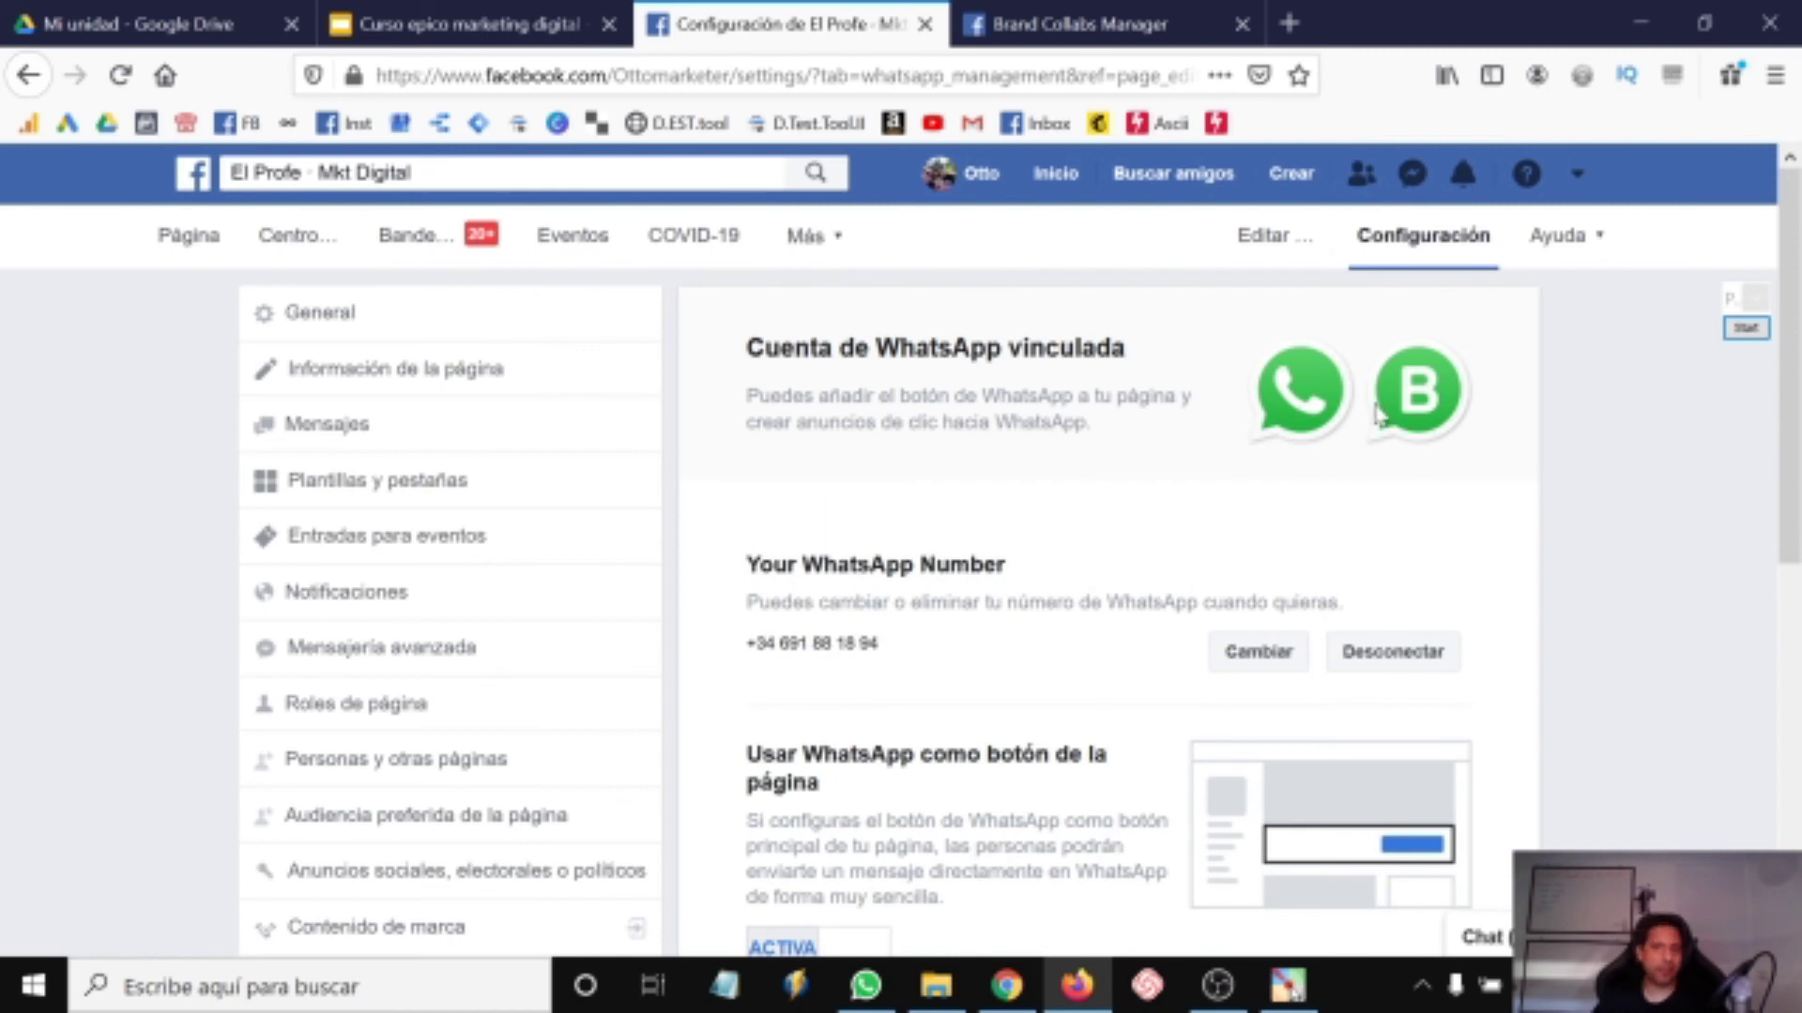
scroll(854, 622, down, 7)
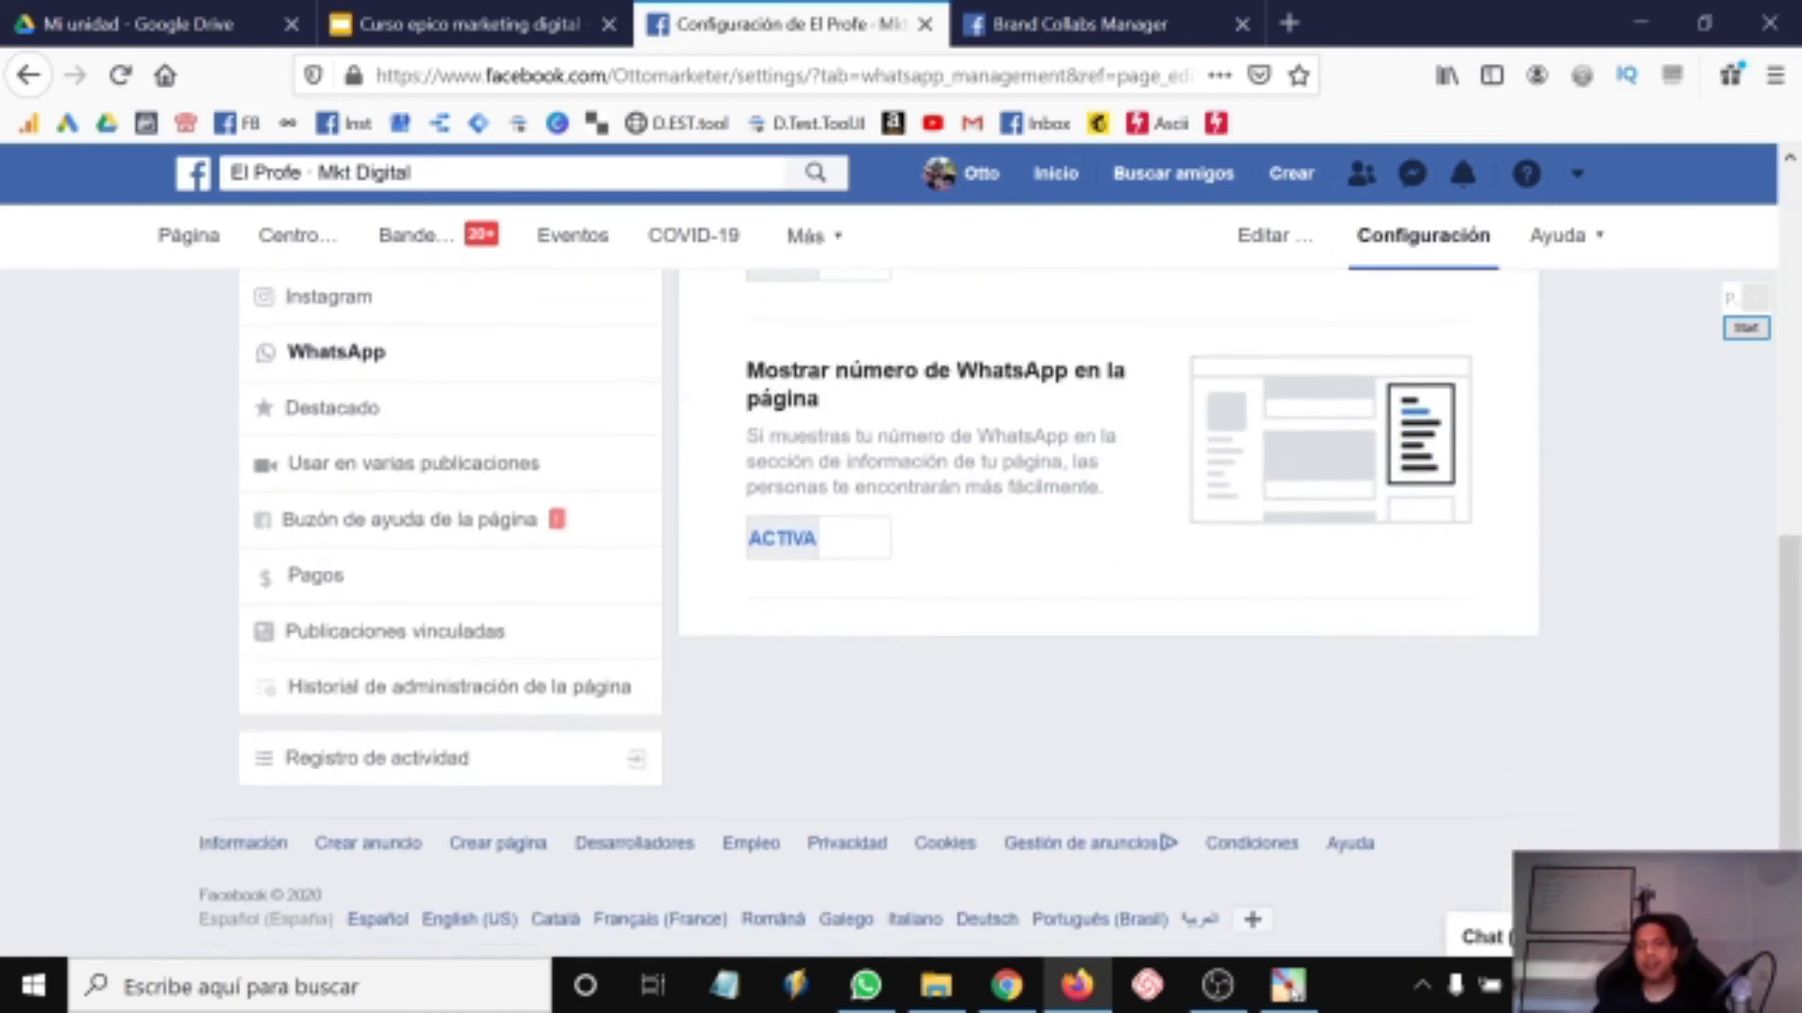
scroll(977, 672, up, 7)
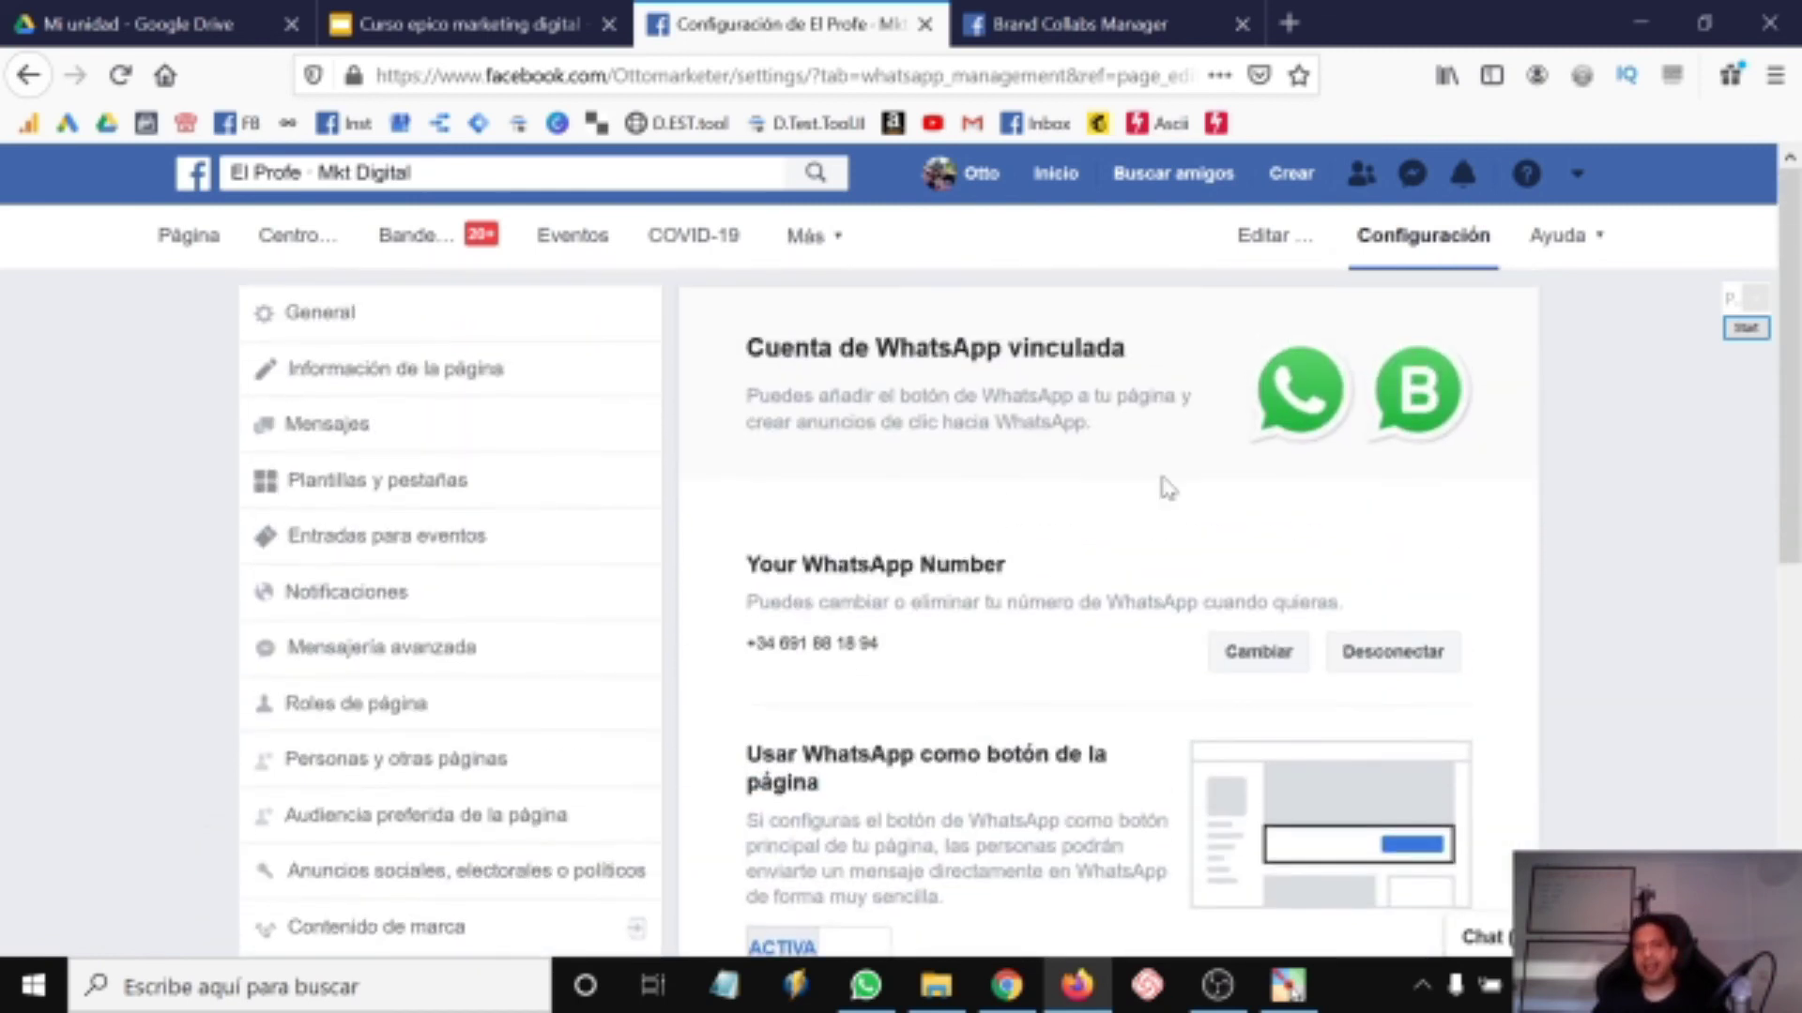
scroll(1239, 915, down, 3)
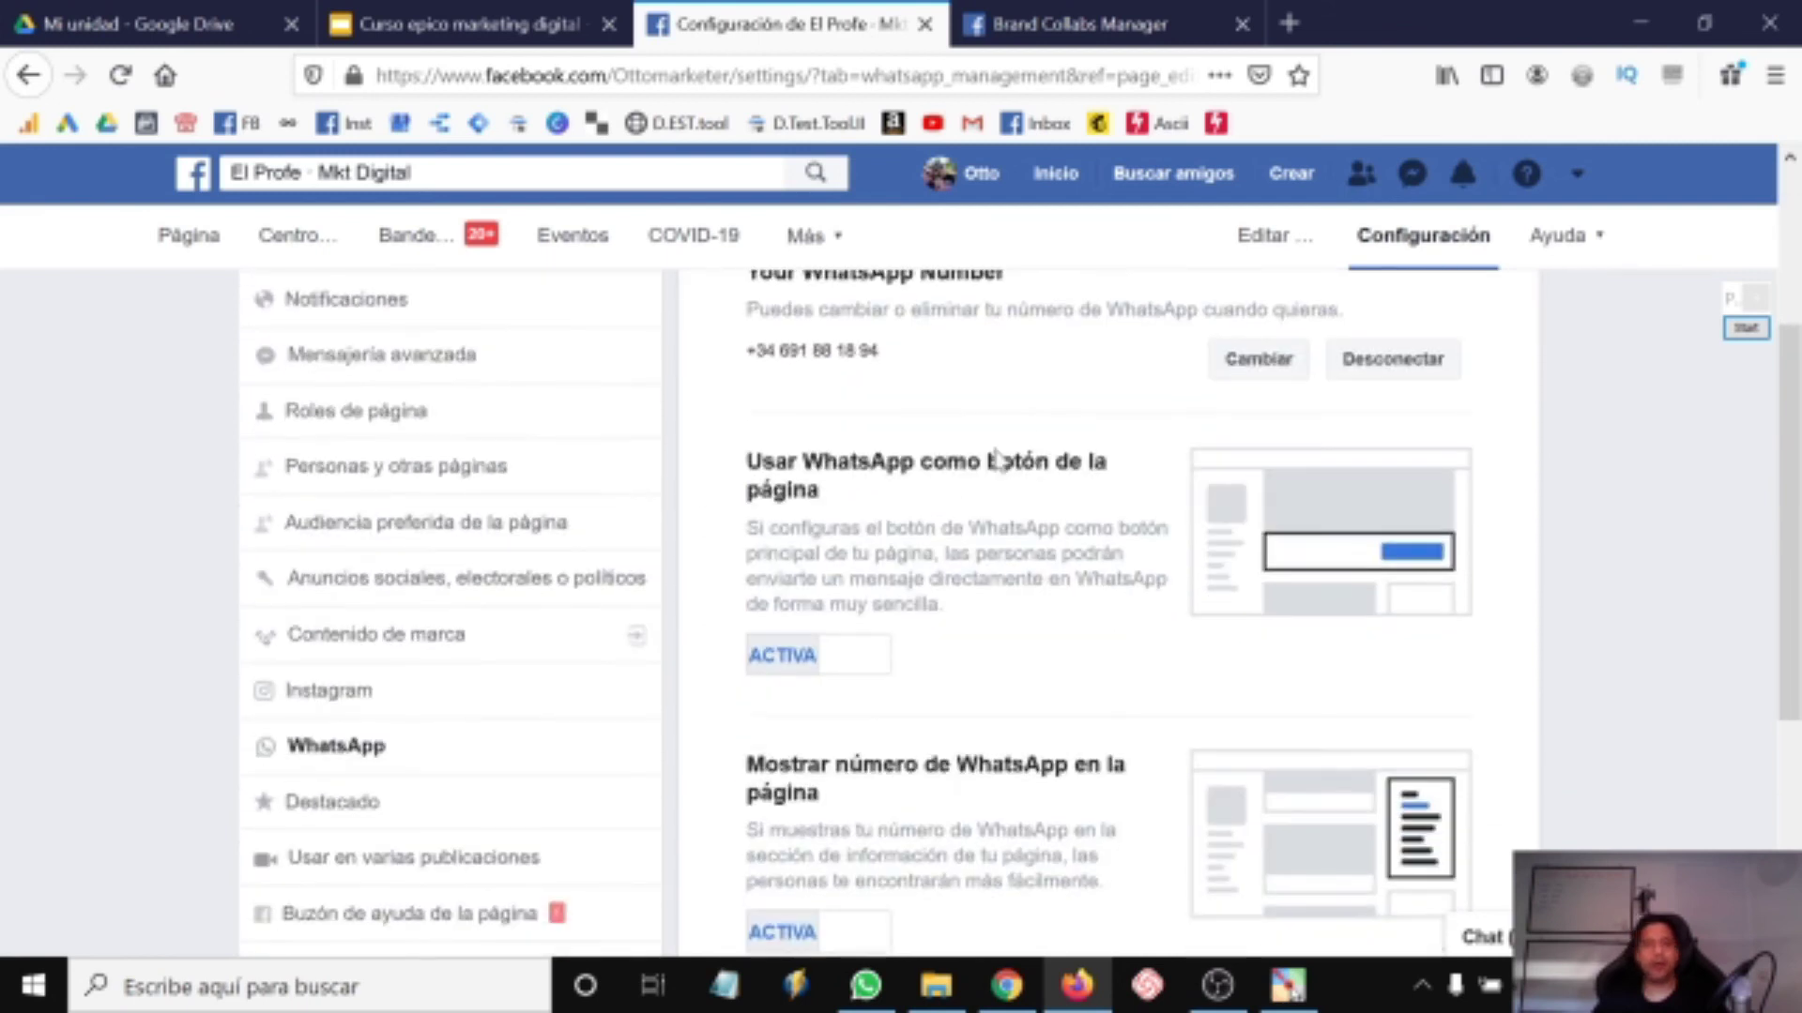
scroll(1082, 727, down, 3)
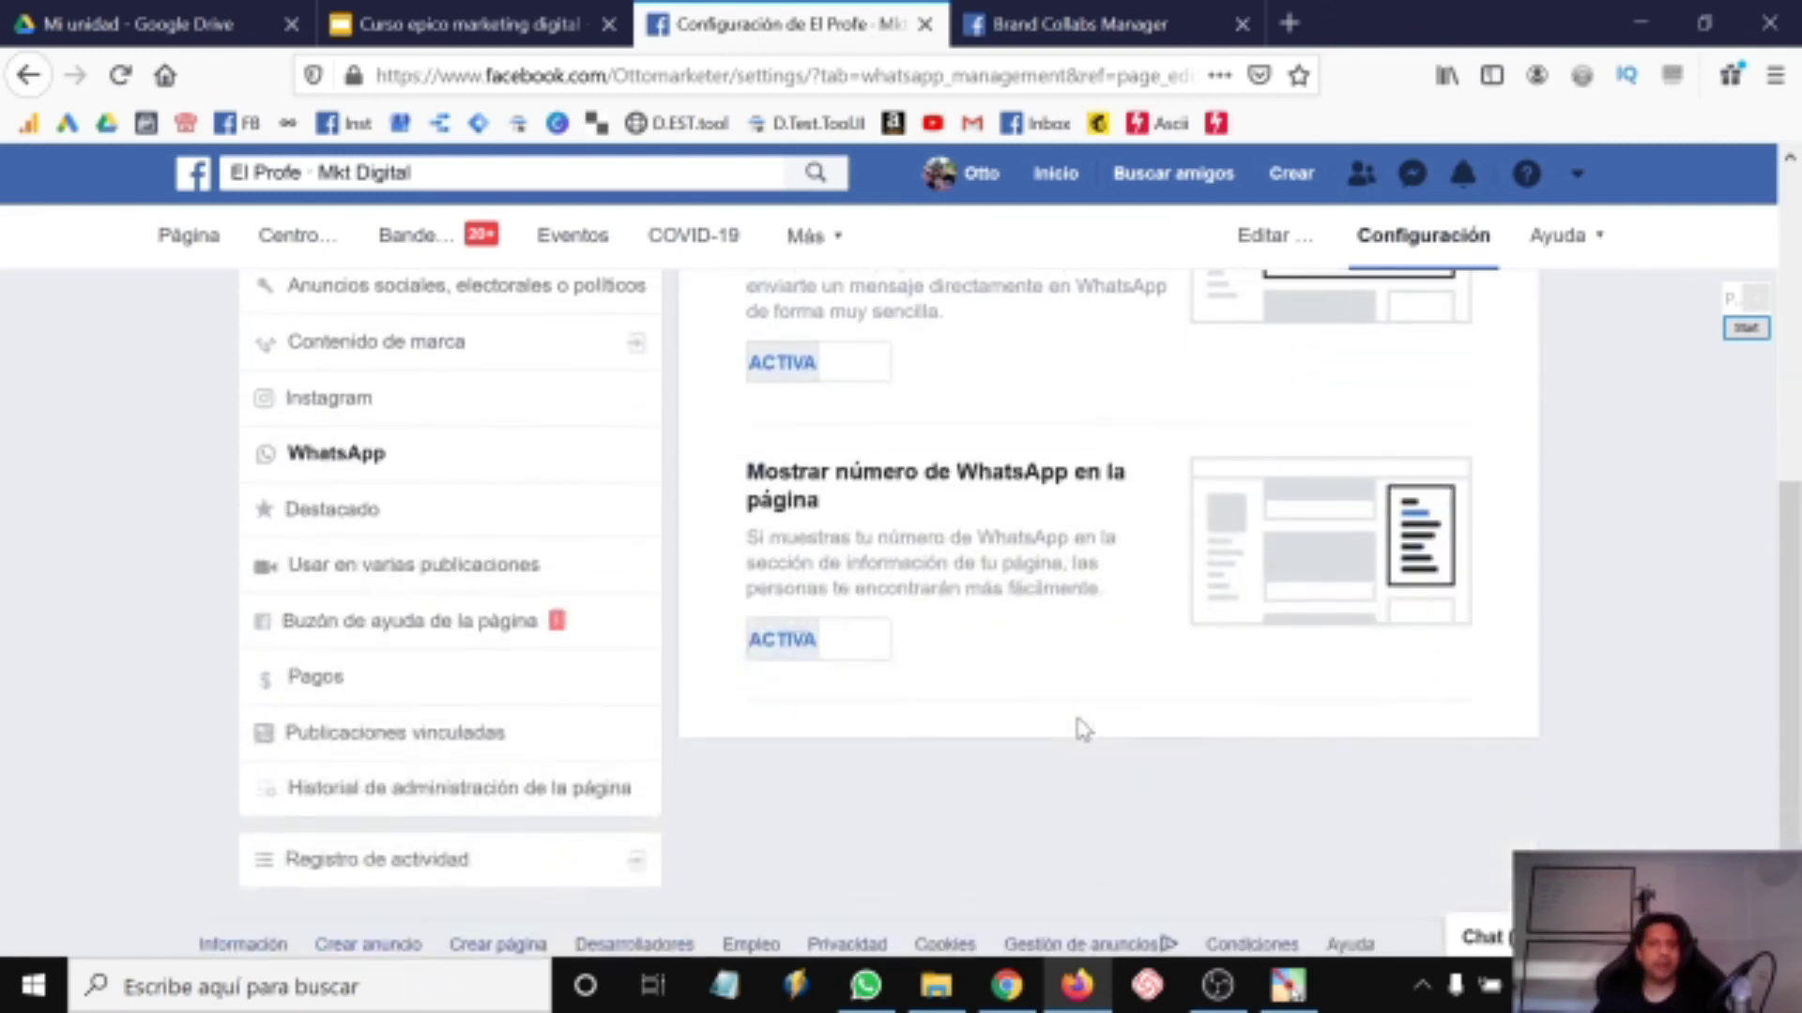
scroll(1082, 727, up, 5)
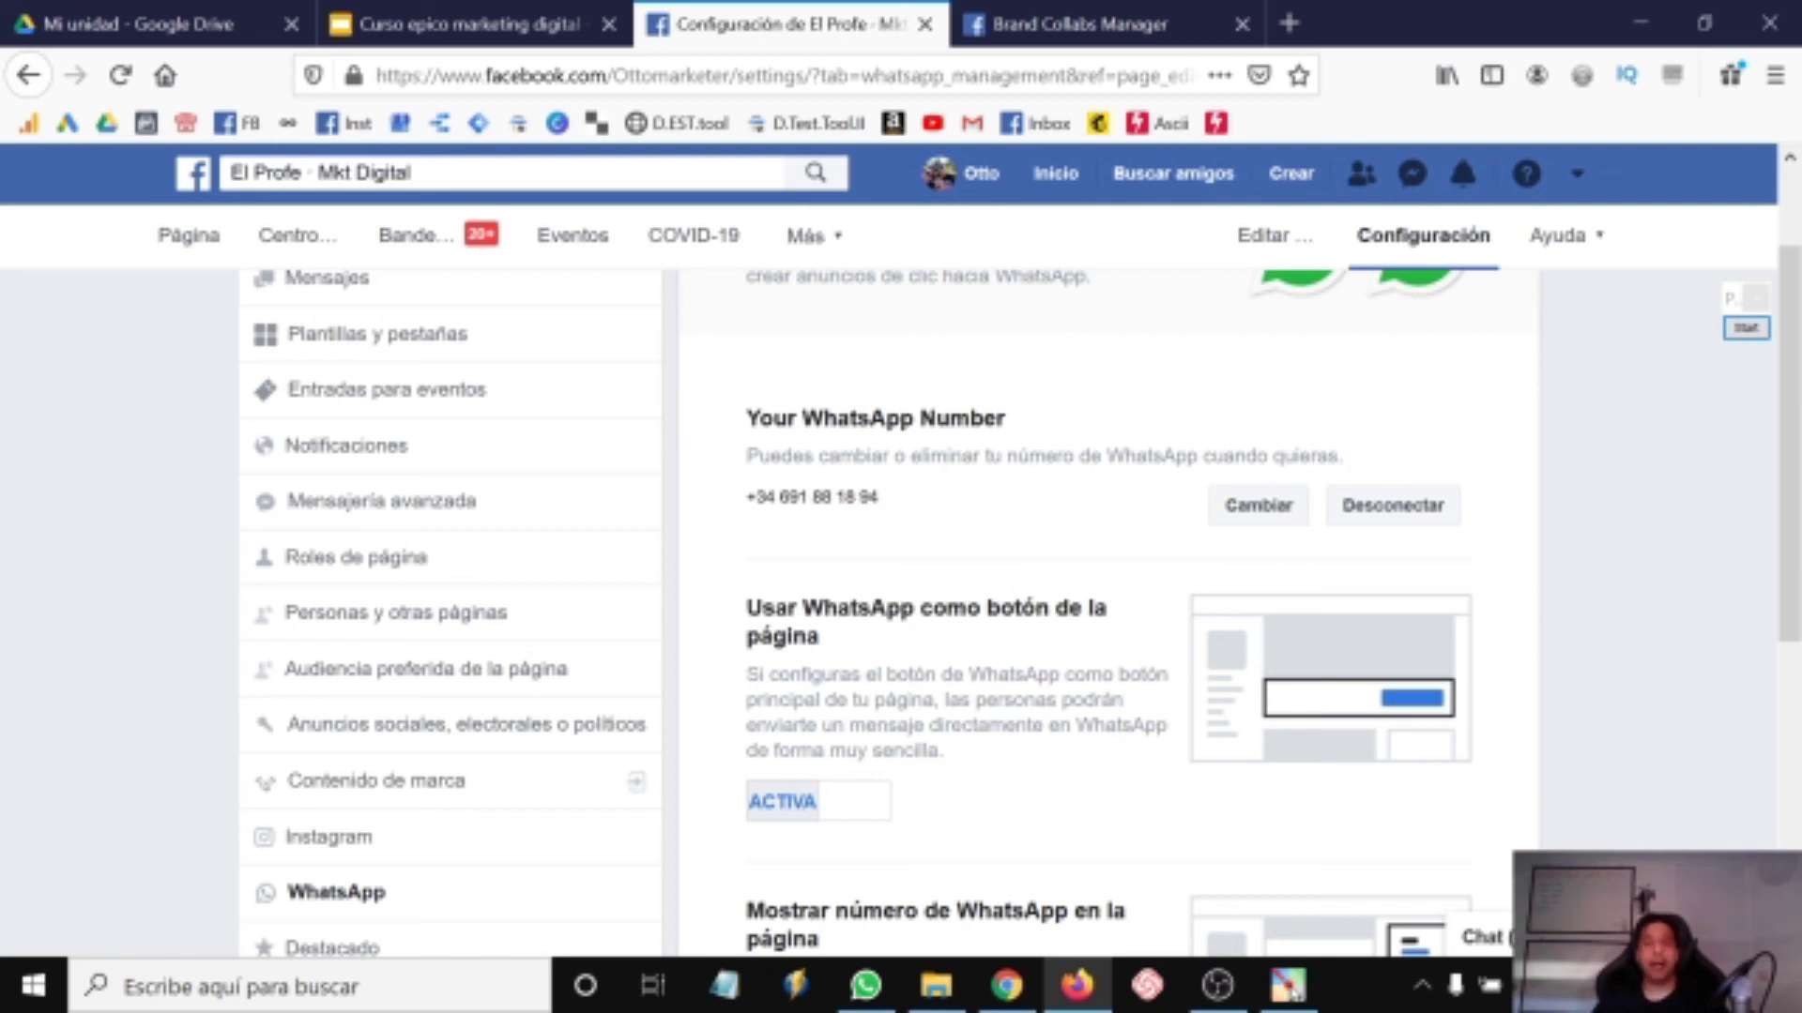
scroll(1082, 727, up, 2)
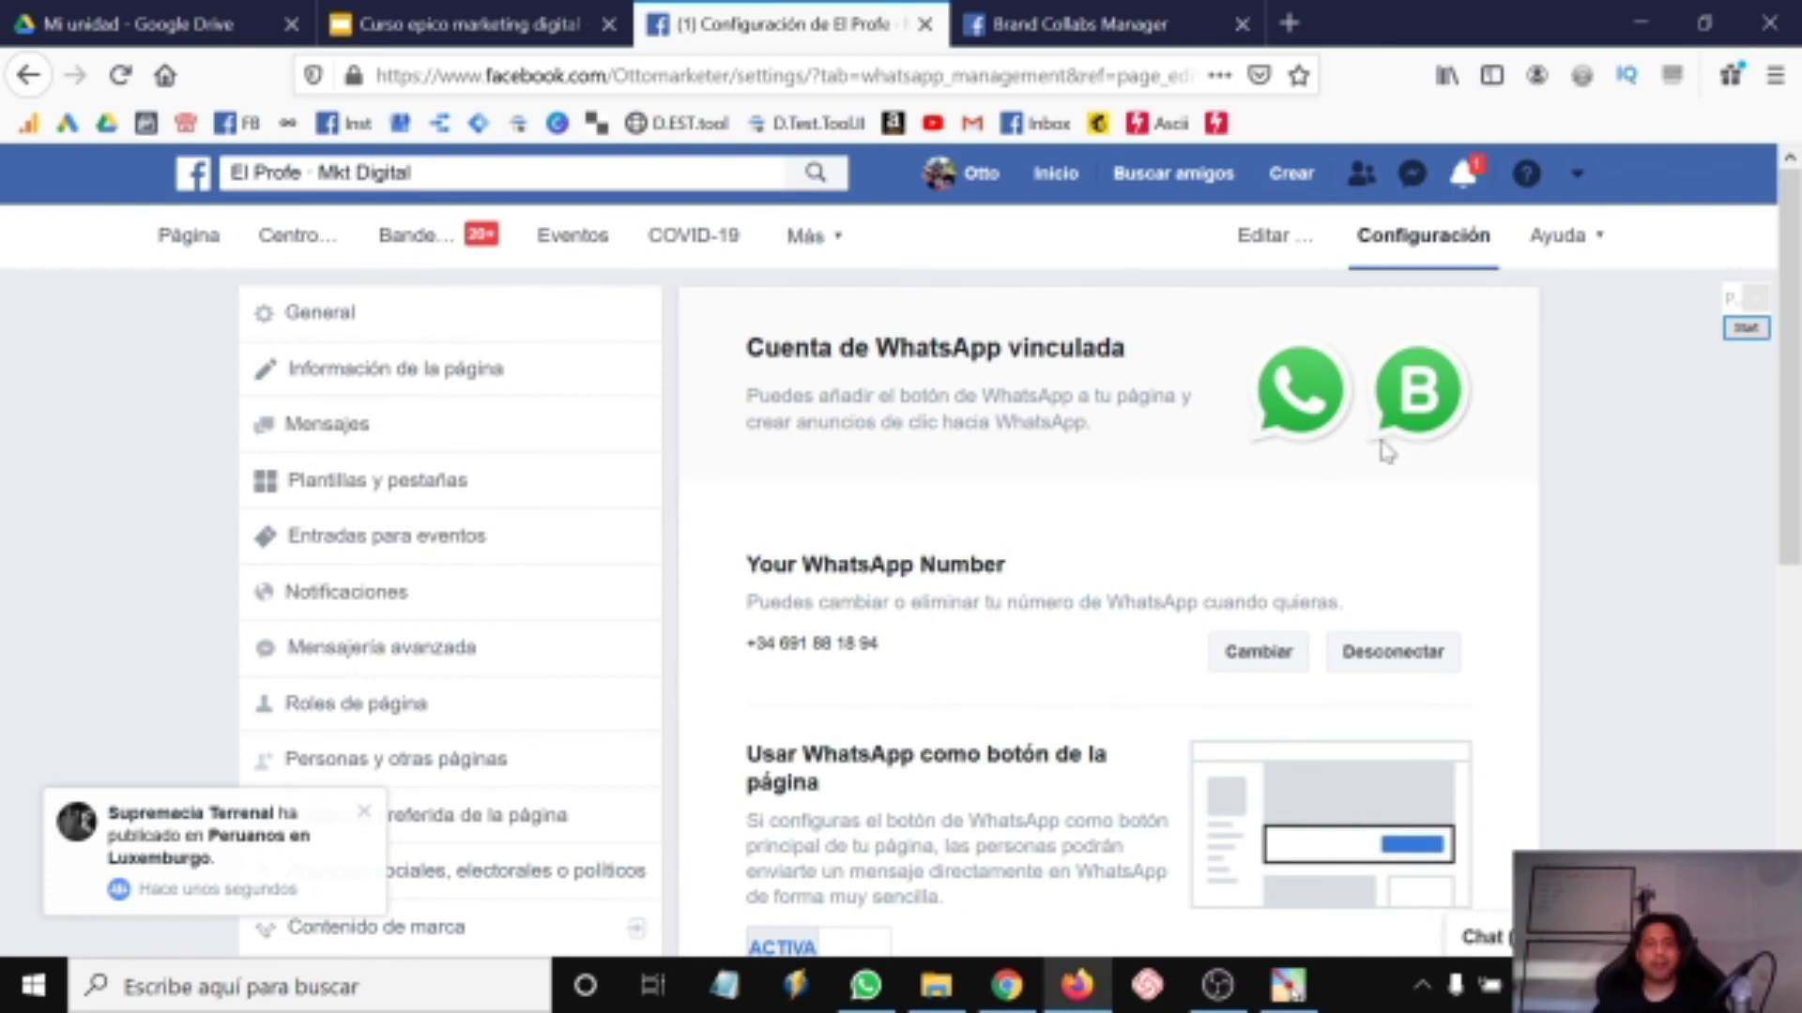
click(366, 813)
scroll(604, 753, down, 5)
scroll(450, 422, up, 3)
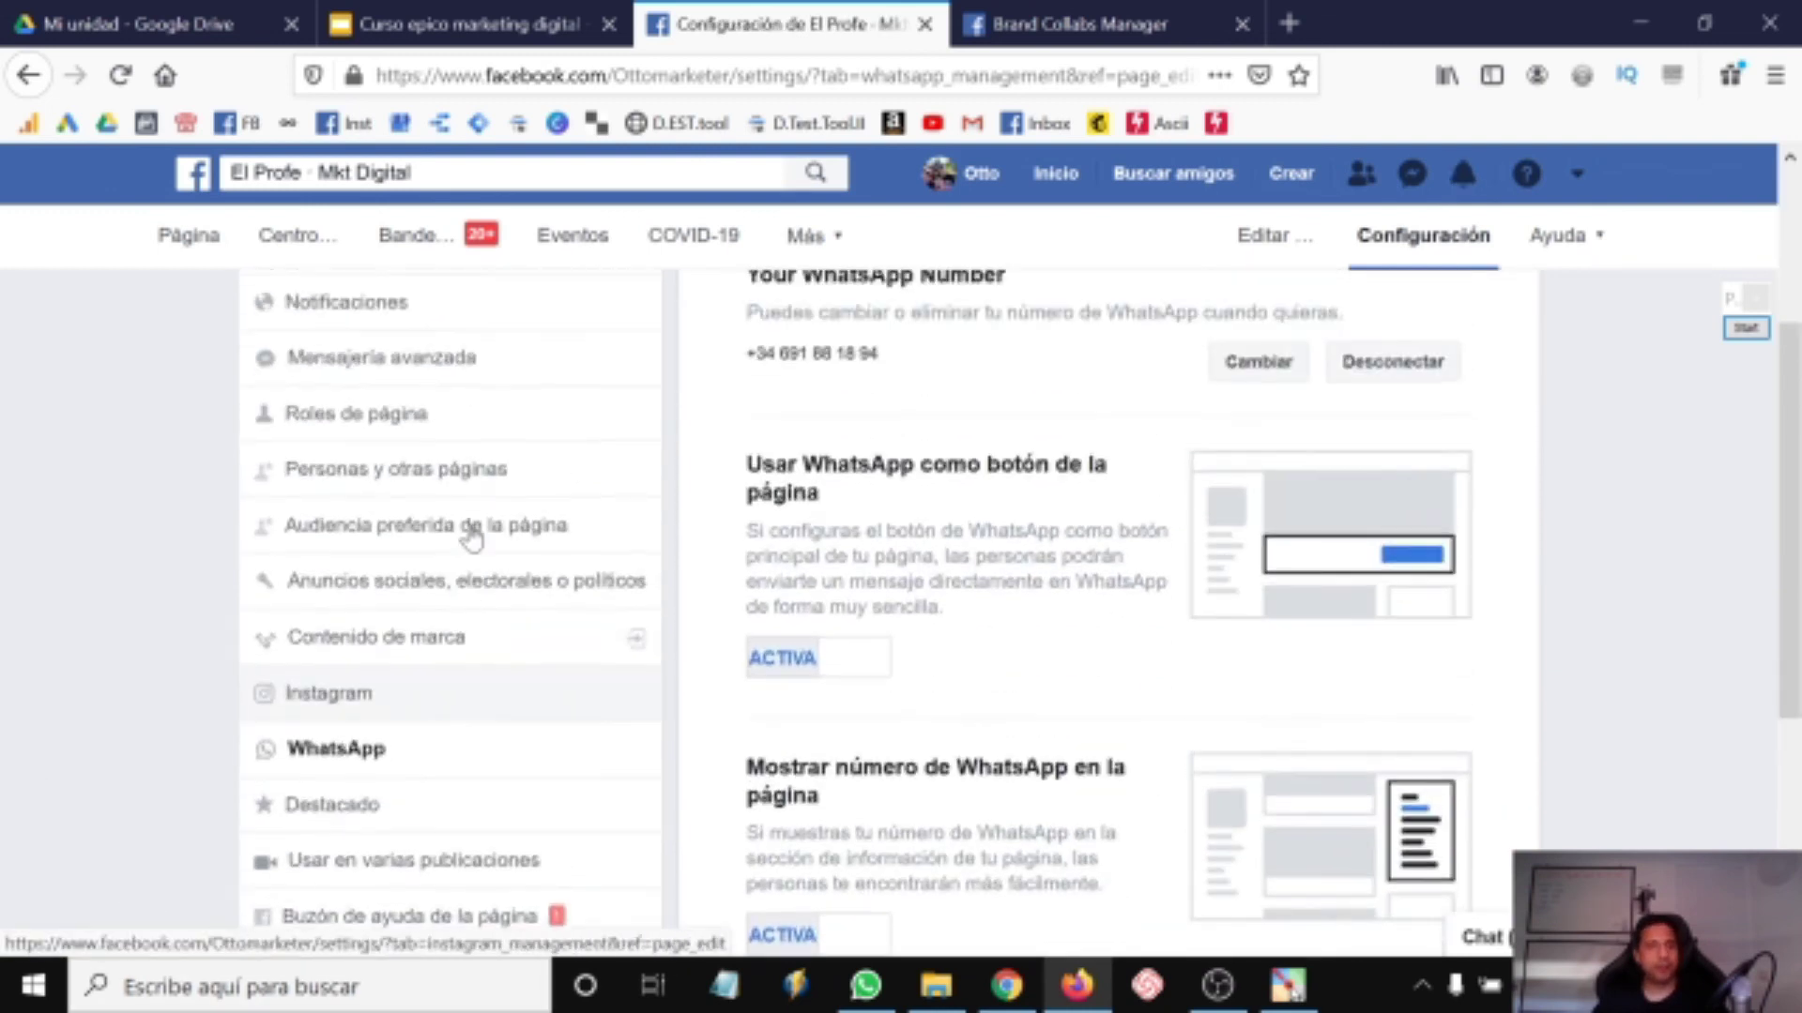
Review the featured likes settings and the crossposting settings, including the pages added for sharing videos.
scroll(460, 704, down, 5)
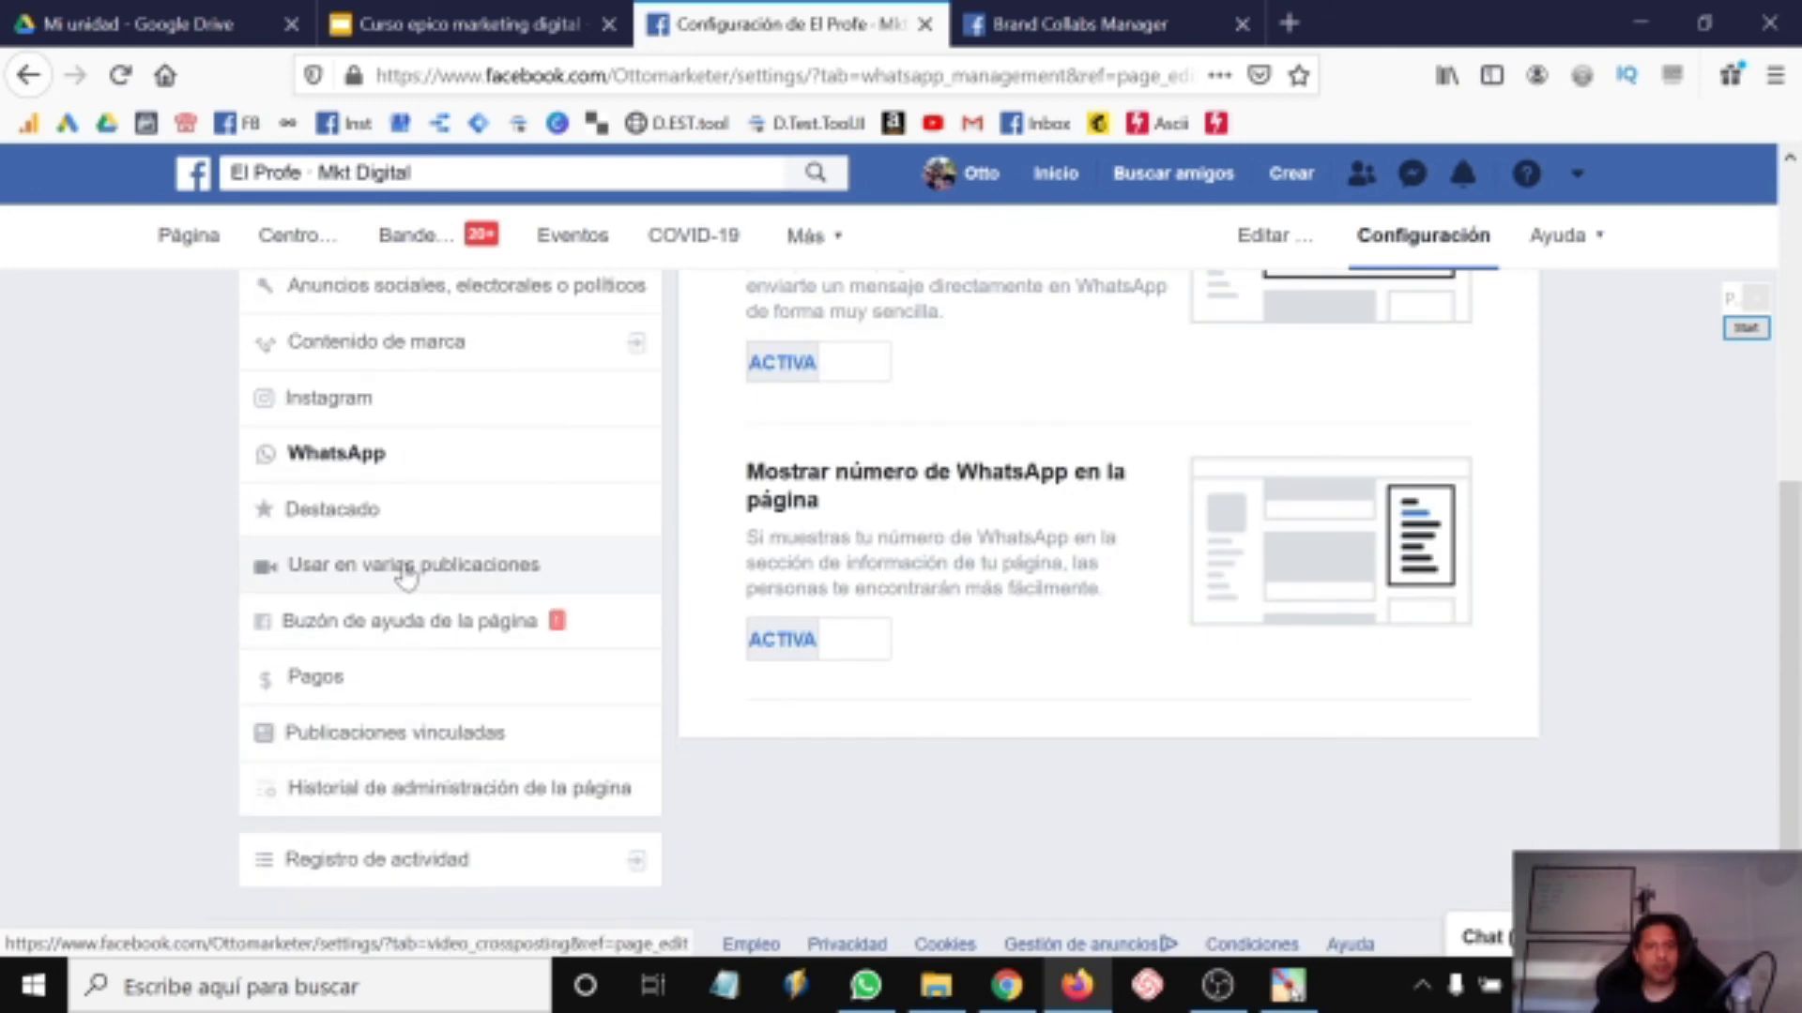
click(304, 519)
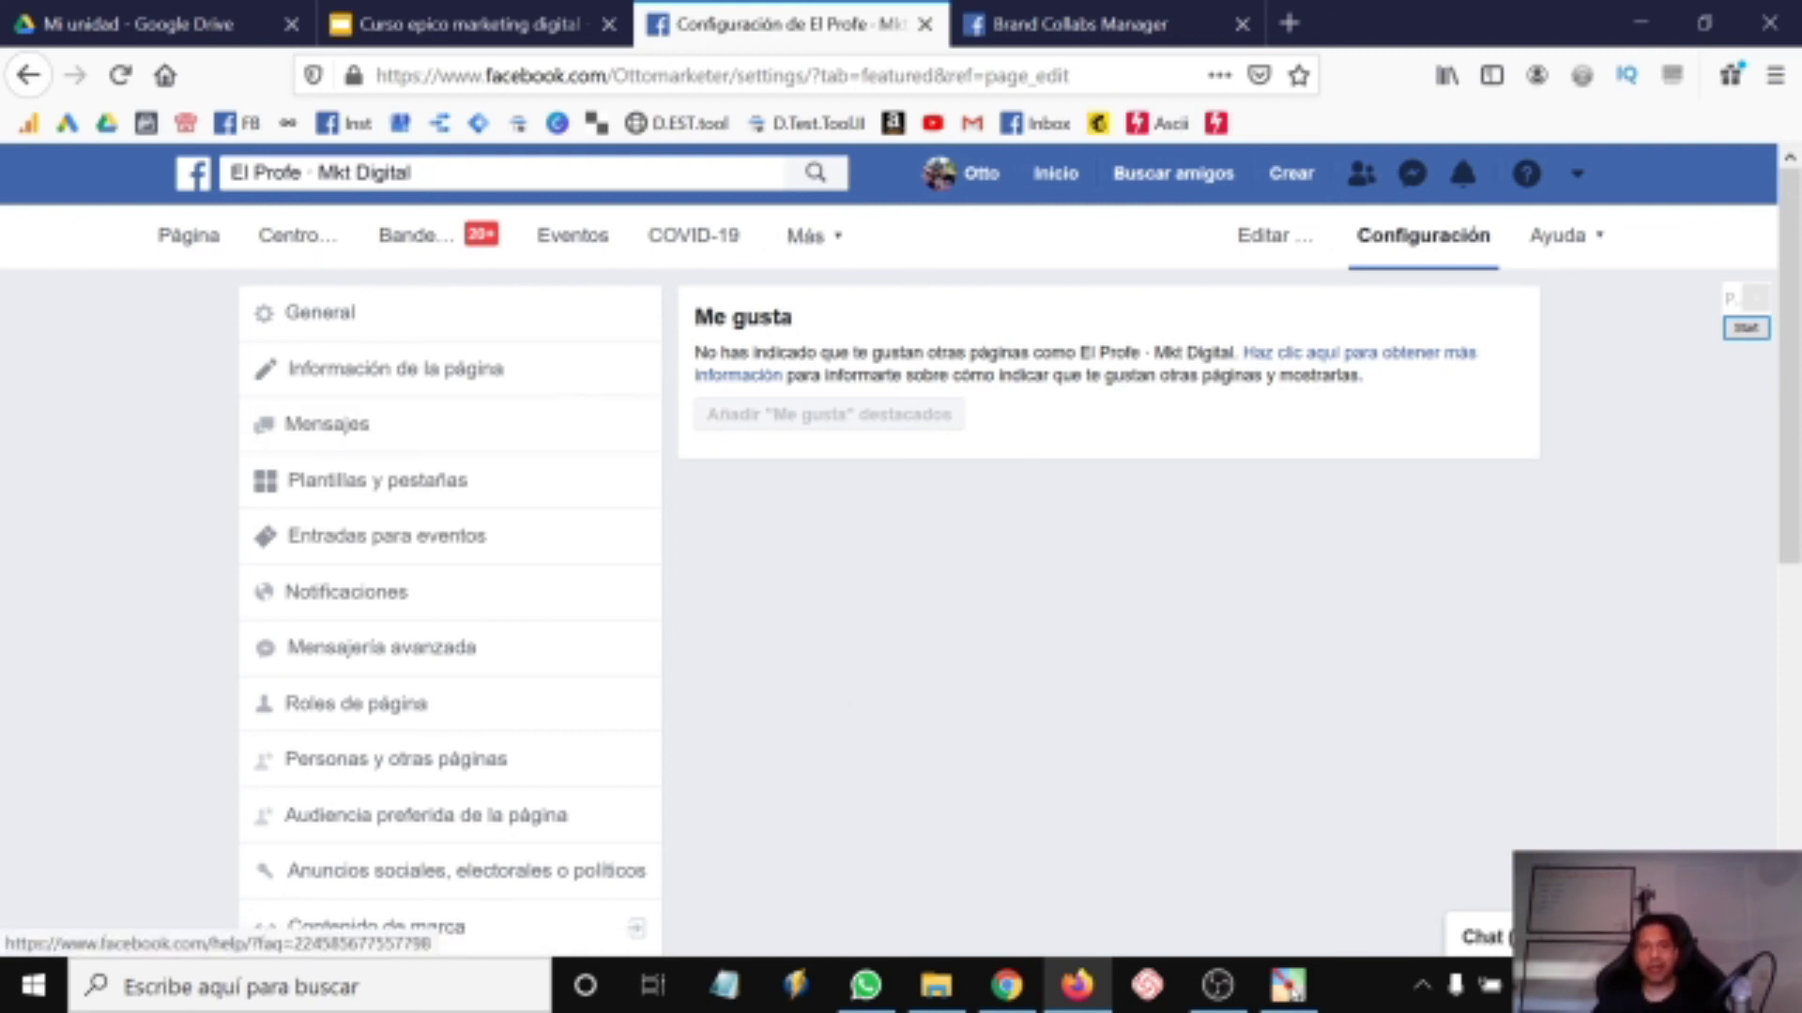
scroll(487, 643, down, 5)
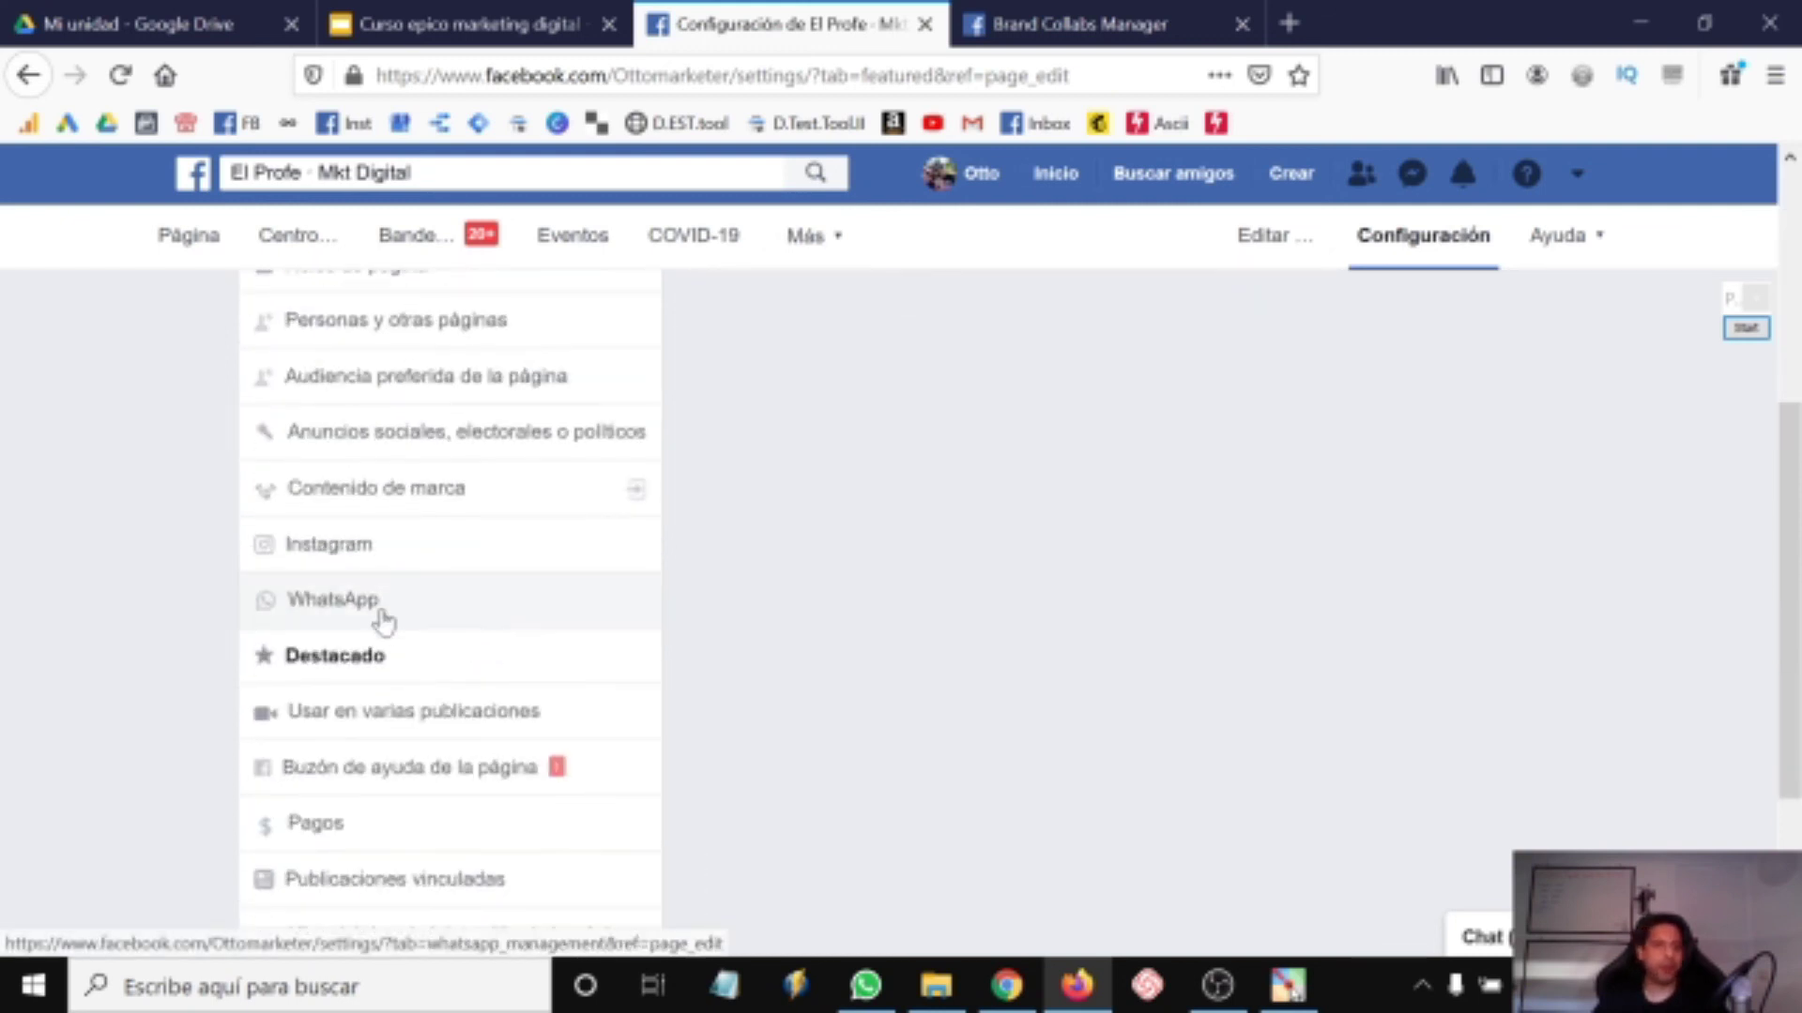
click(410, 714)
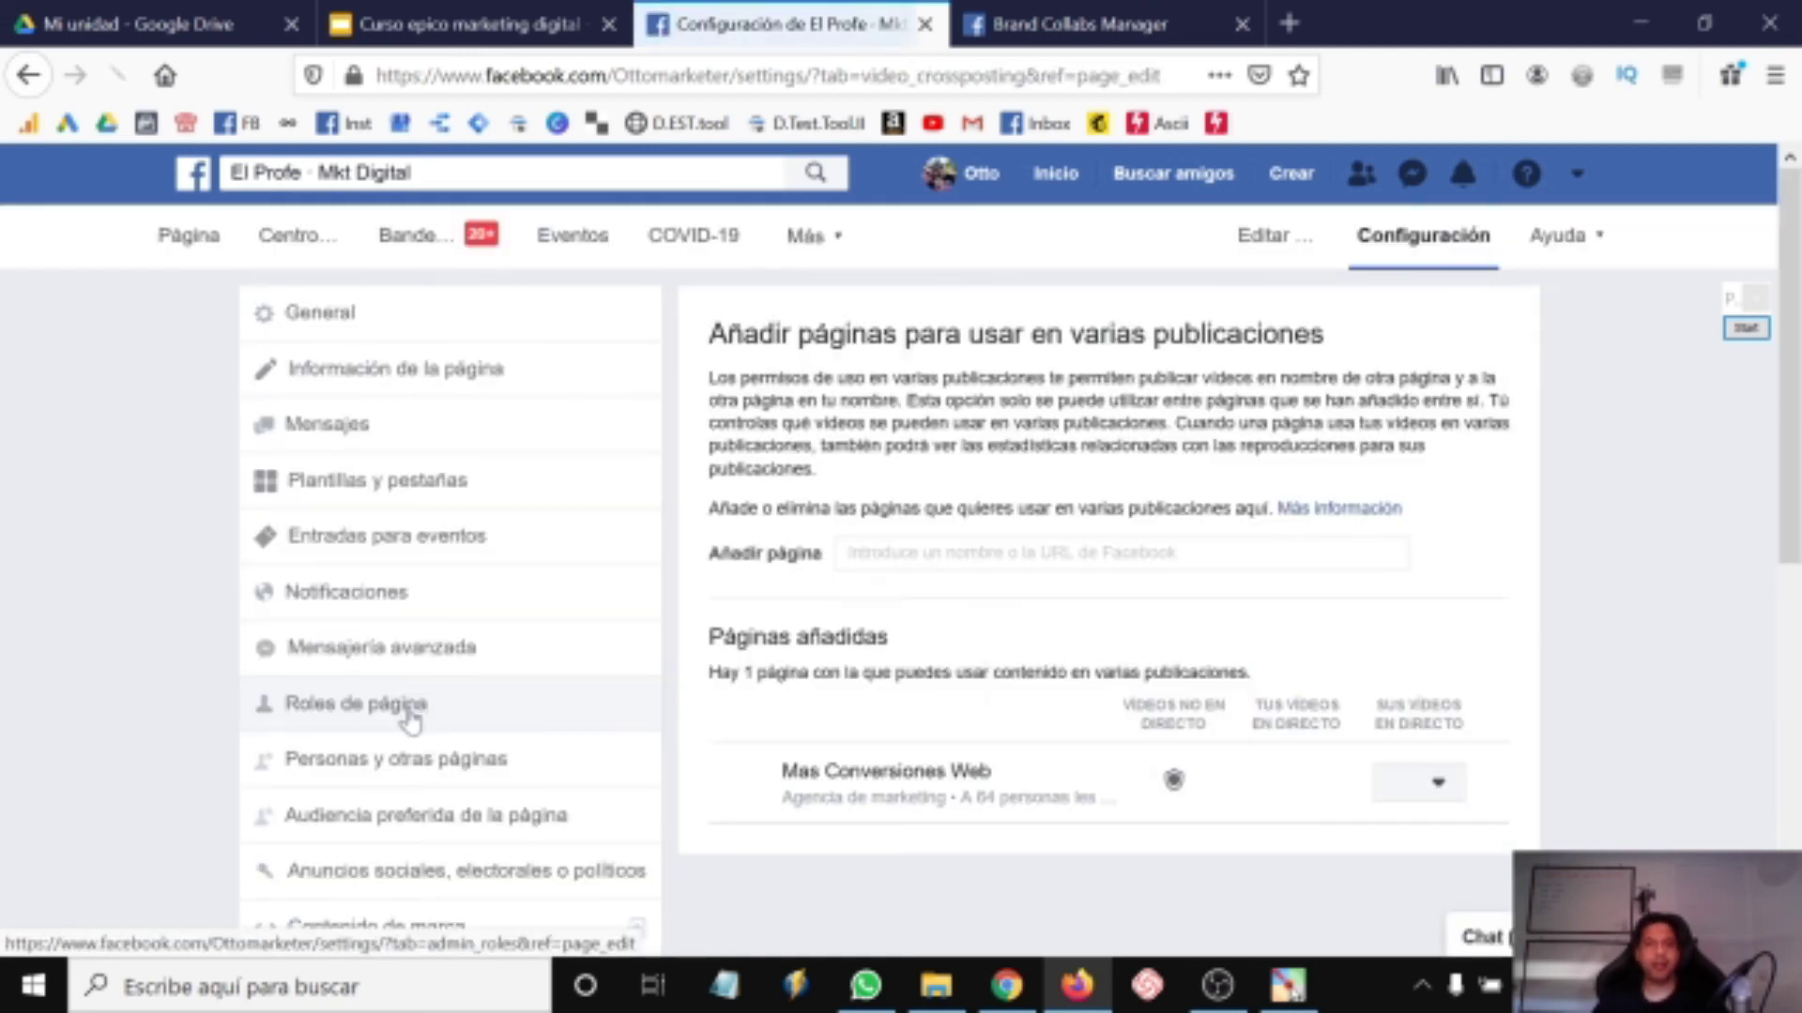
scroll(1064, 629, down, 2)
scroll(1042, 675, down, 2)
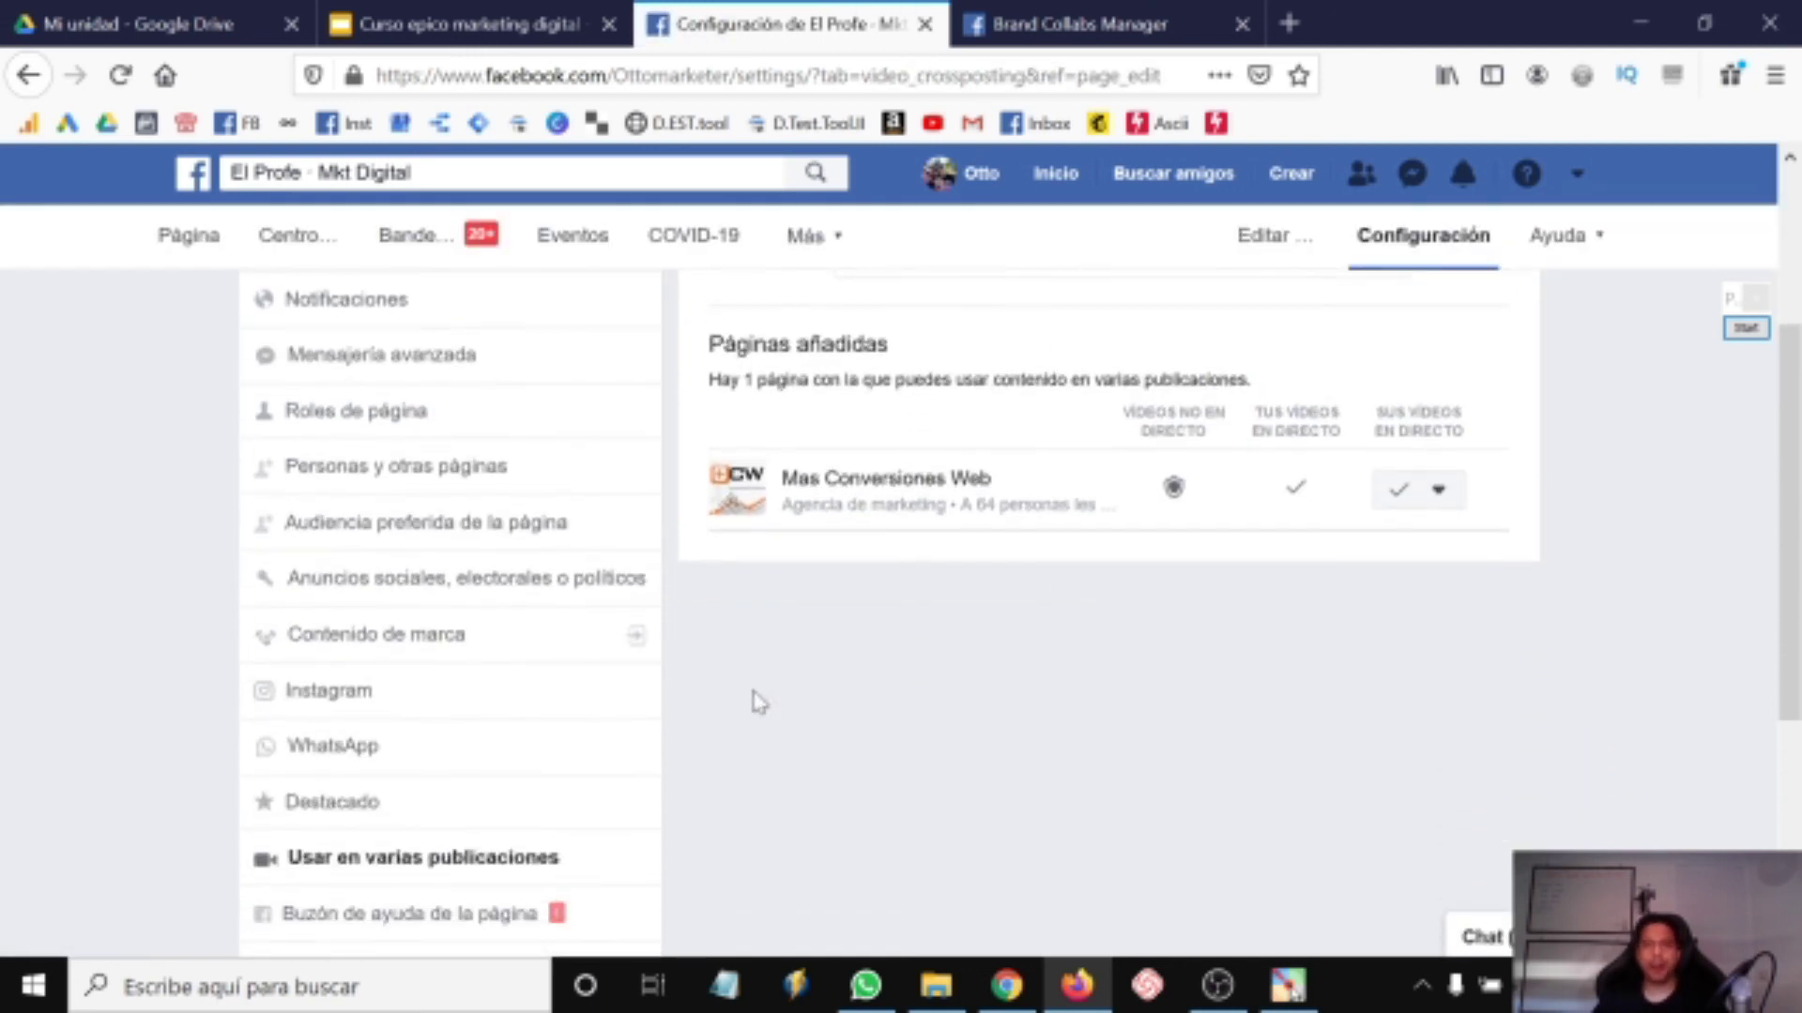
Look over the remaining settings sections, from the page support inbox and payments to linked posts, management history and activity log.
scroll(420, 672, down, 3)
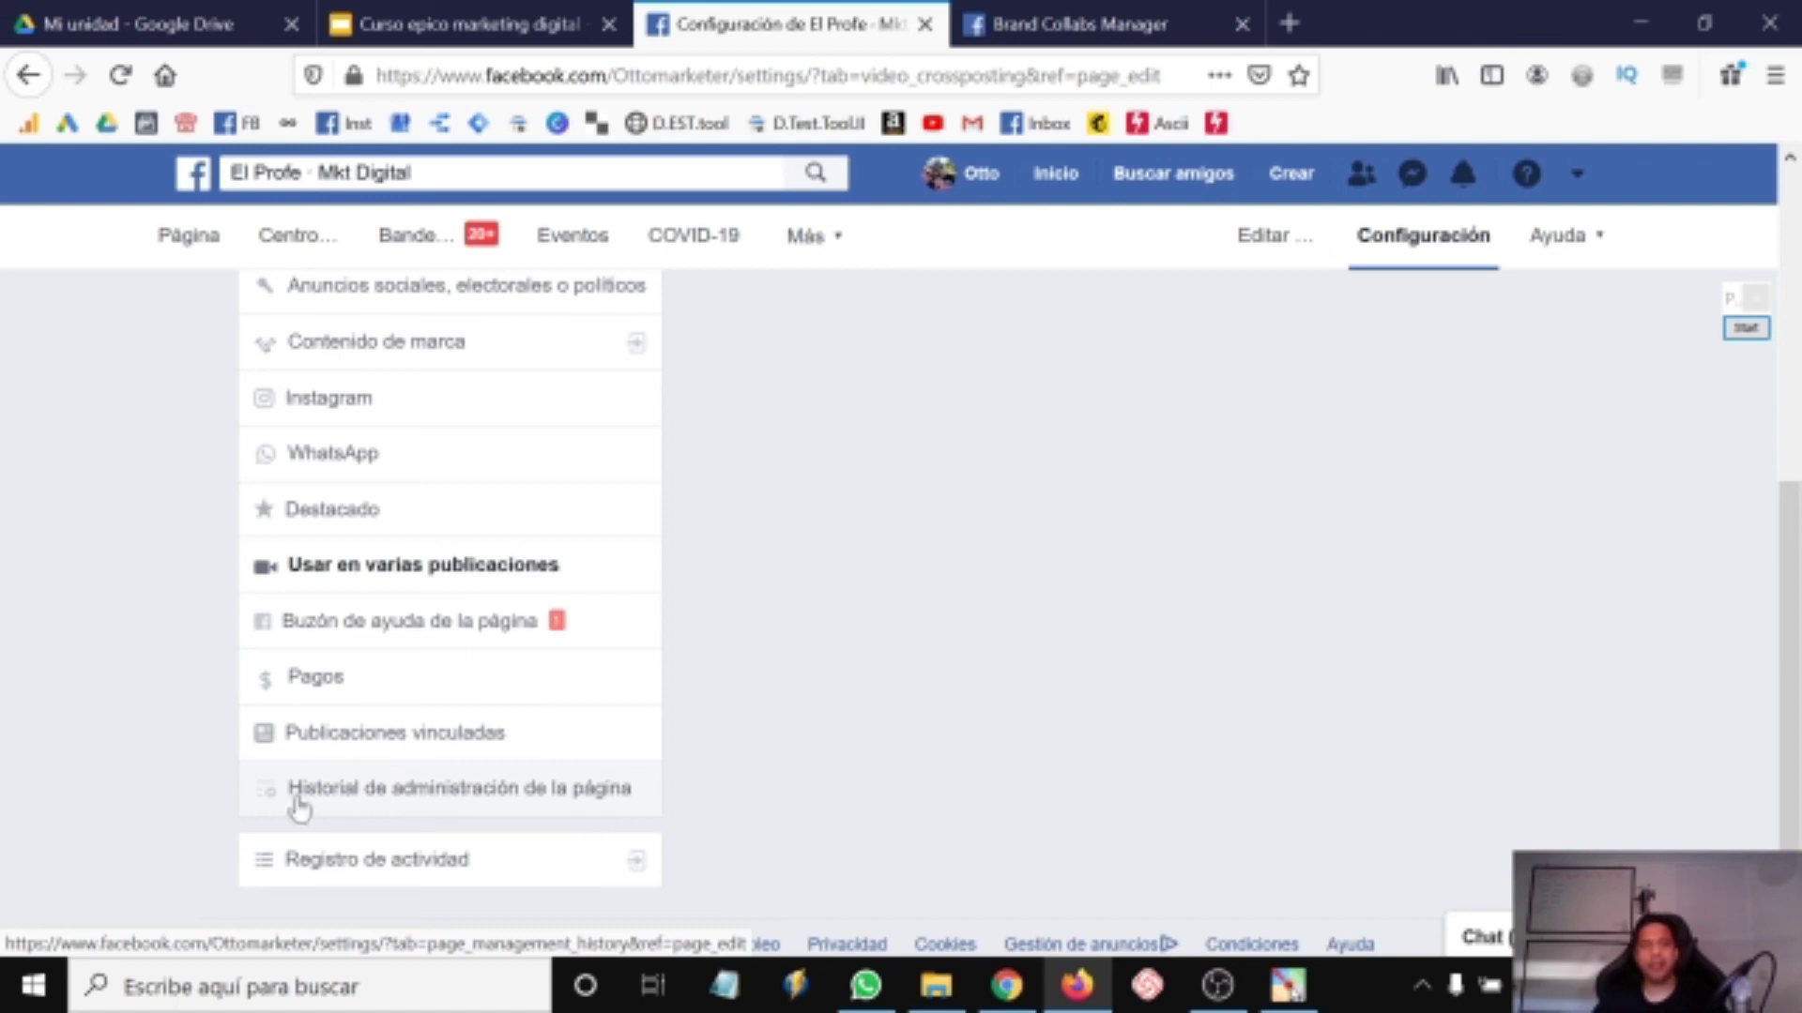
scroll(419, 812, down, 2)
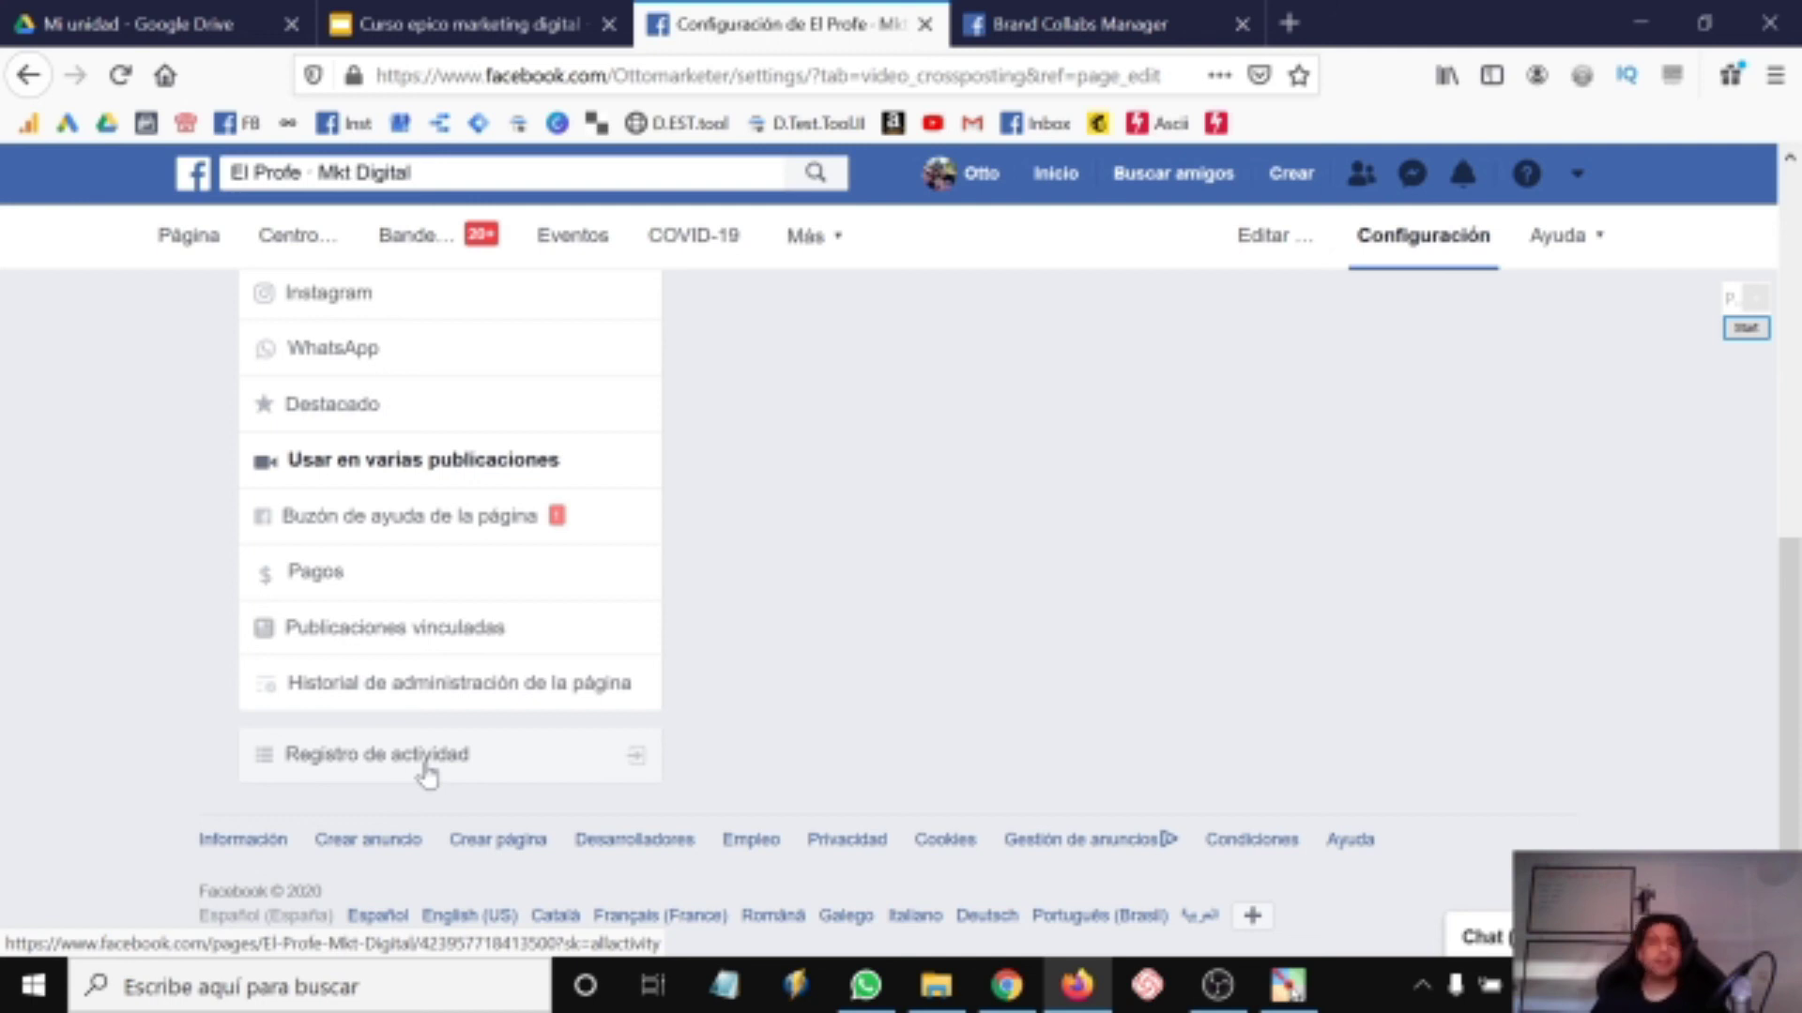
scroll(427, 774, up, 7)
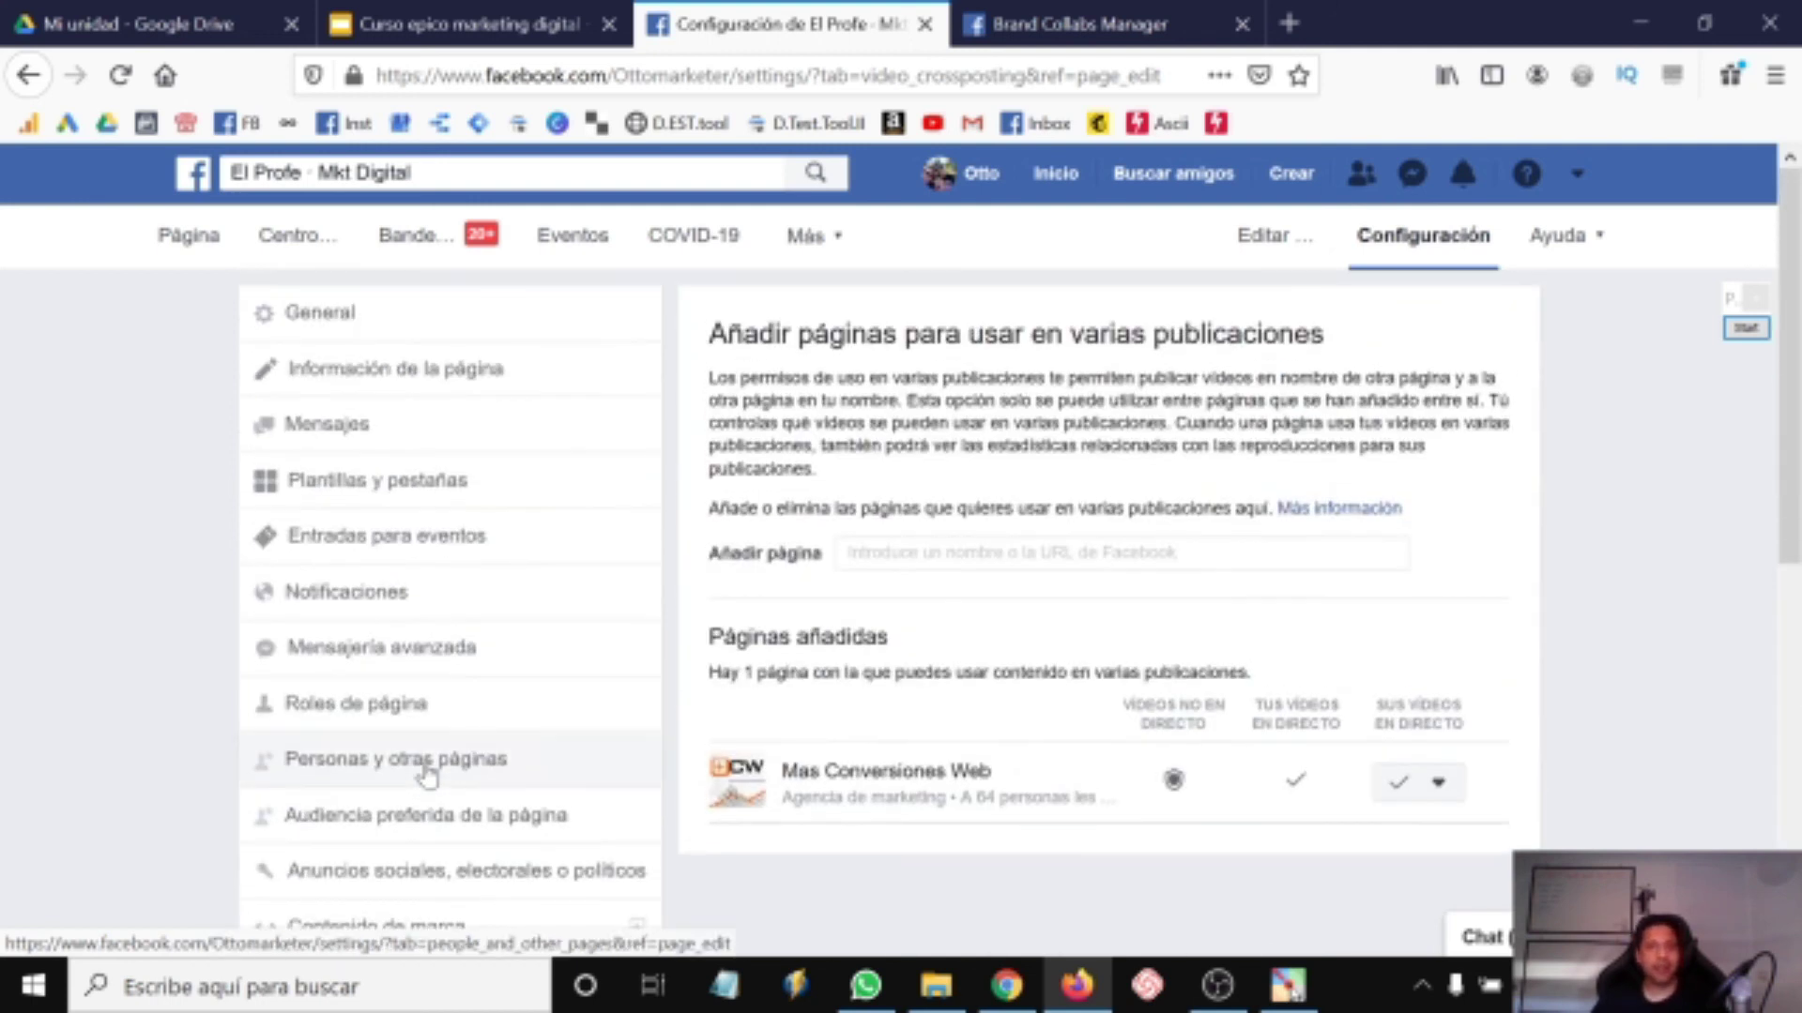